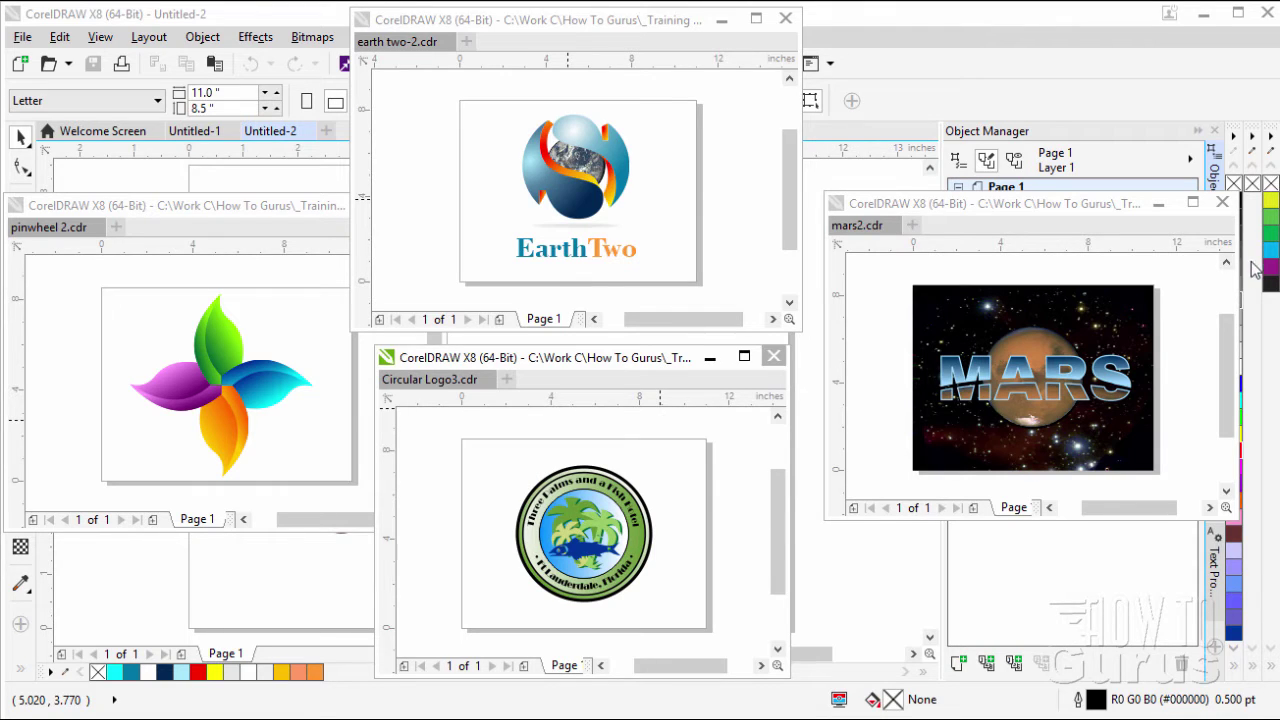
- Close the four sample drawings: Circular Logo3.cdr, mars2.cdr, earth two-2.cdr and pinwheel 2.cdr
left_click(773, 357)
left_click(1222, 202)
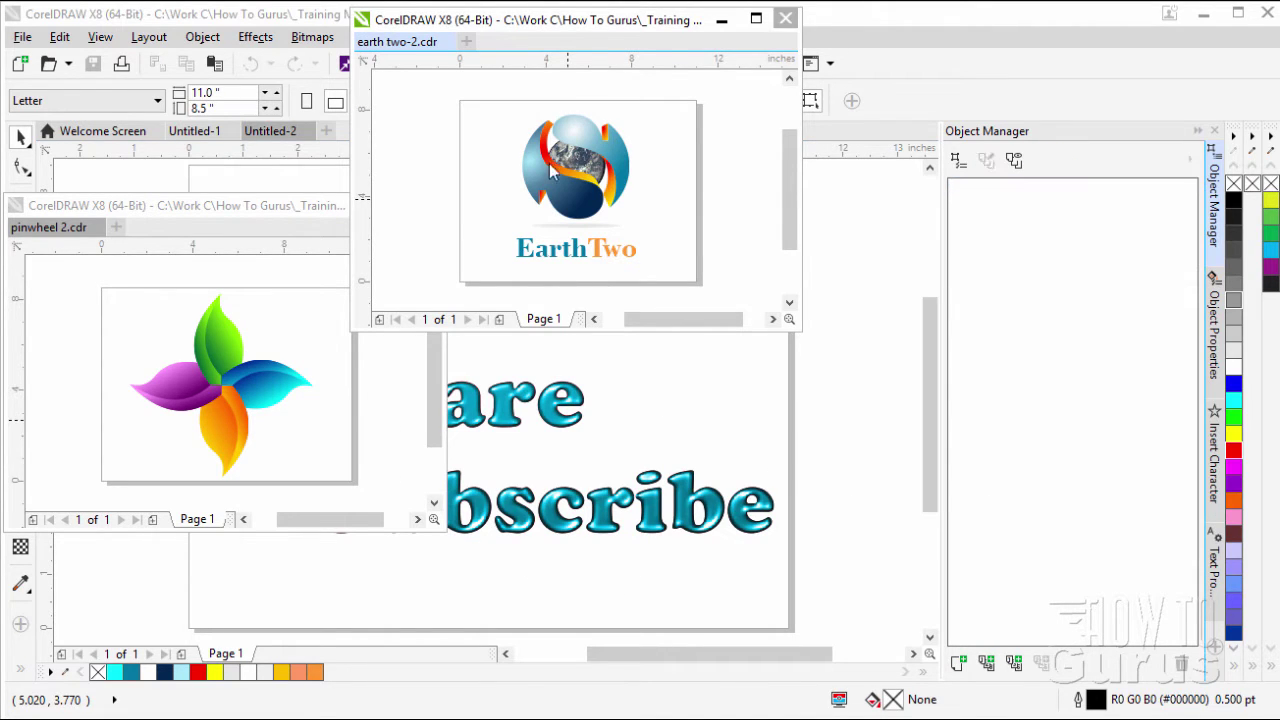
left_click(786, 18)
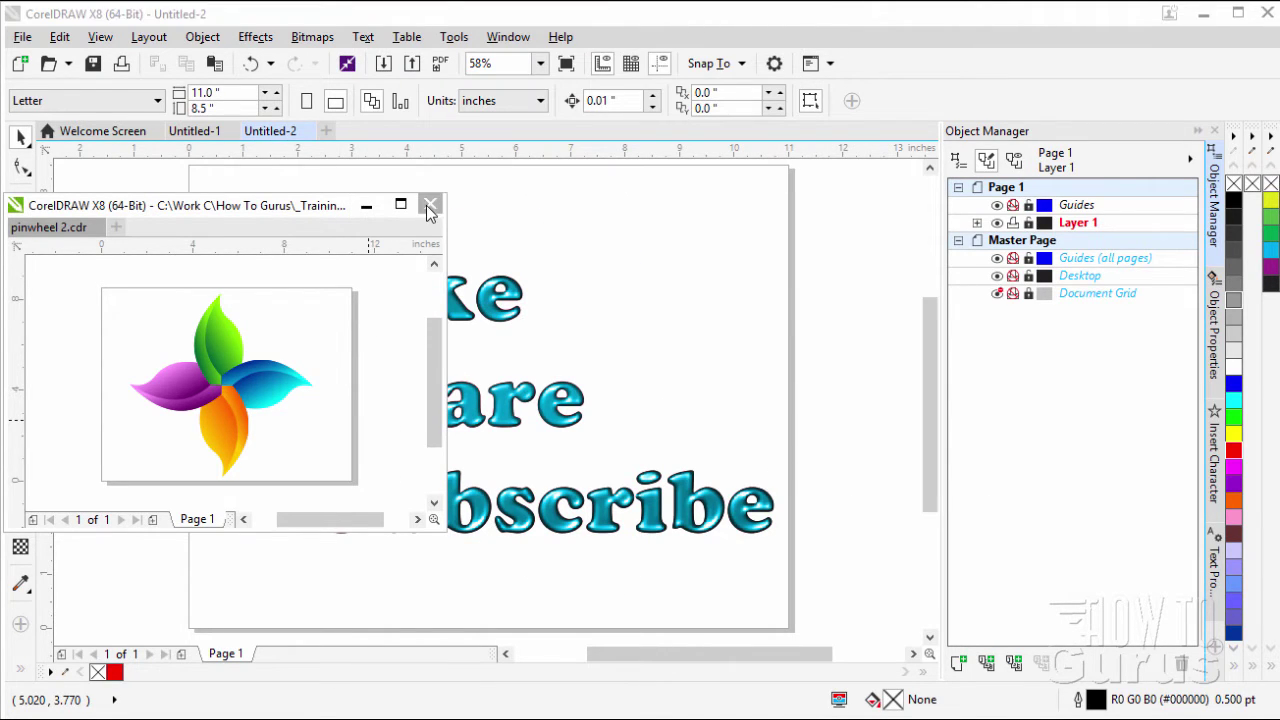
left_click(429, 205)
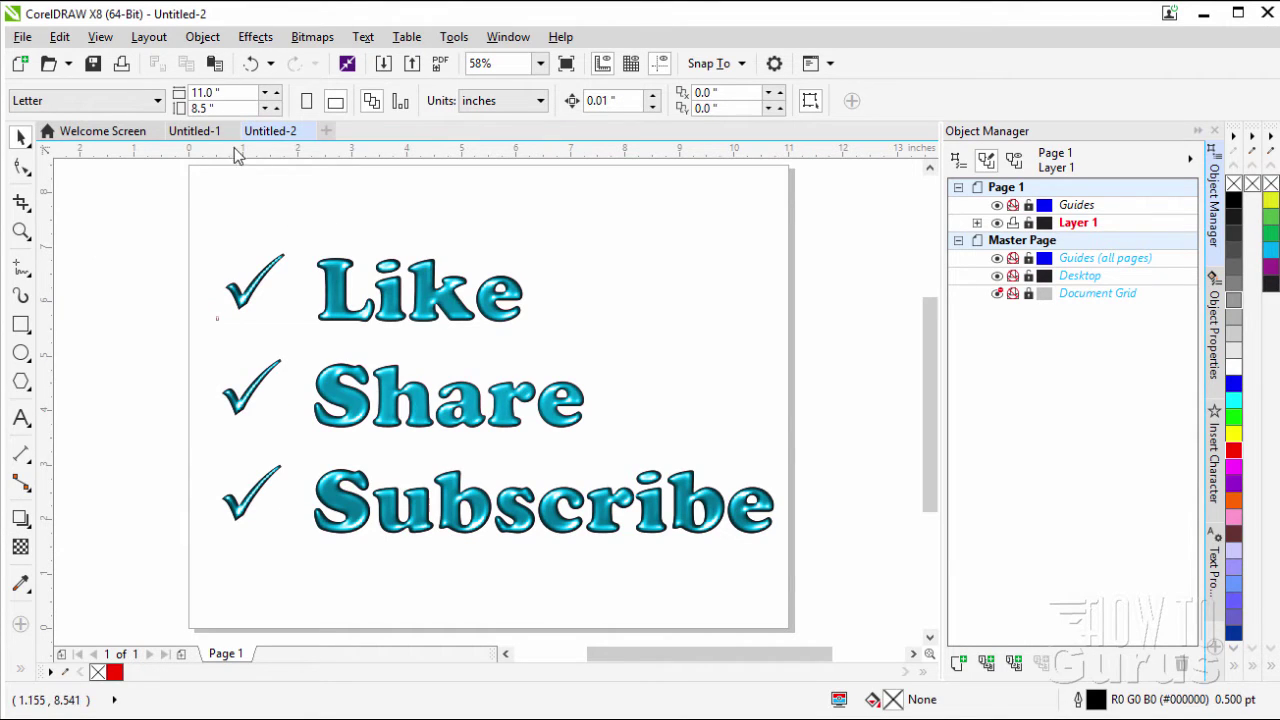
- Look at the video description shown in Untitled-1 and return to the Untitled-2 drawing
left_click(208, 133)
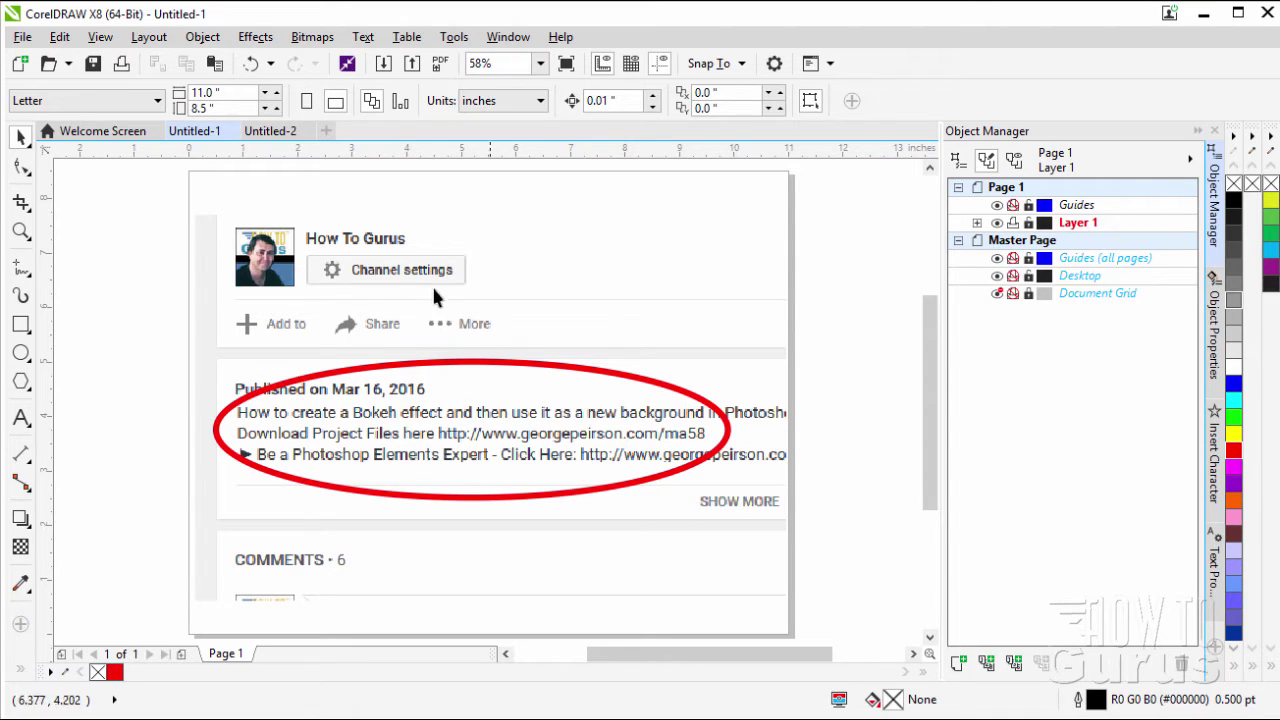
left_click(280, 132)
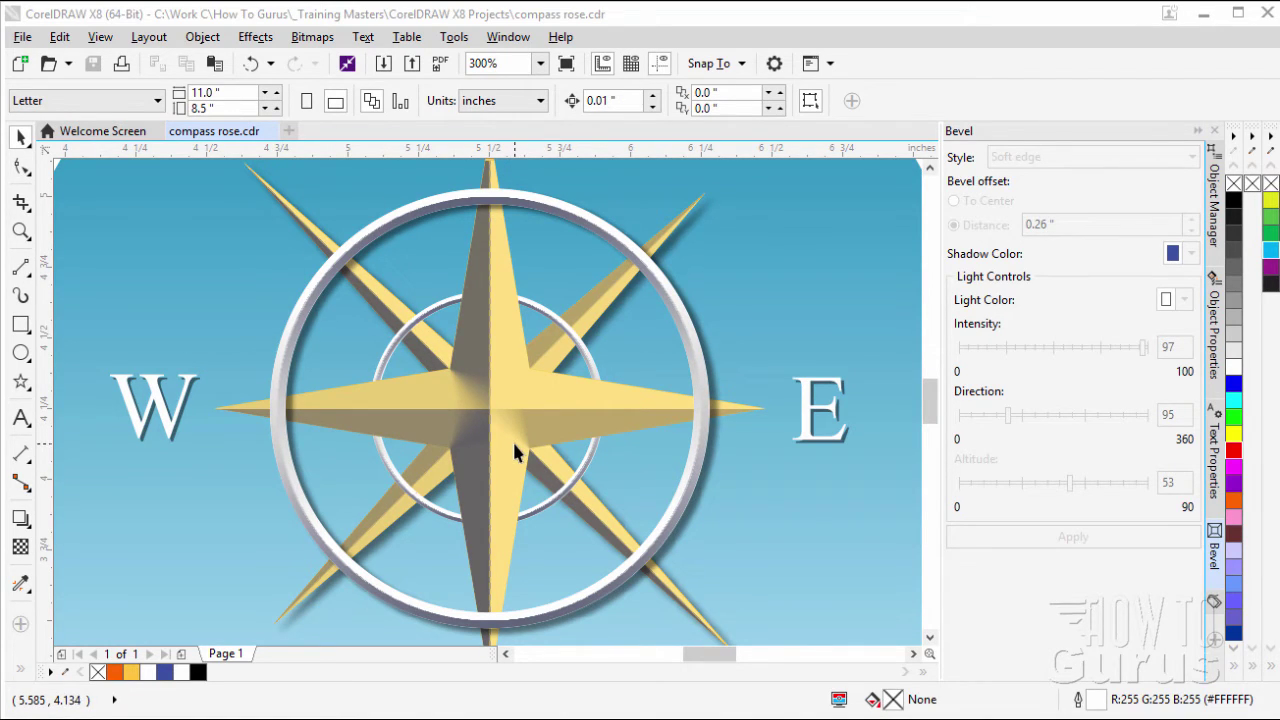
- Examine the finished compass rose design, from its star and rings out to the whole blue circle
left_click(420, 365)
scroll(421, 366, "down", 2)
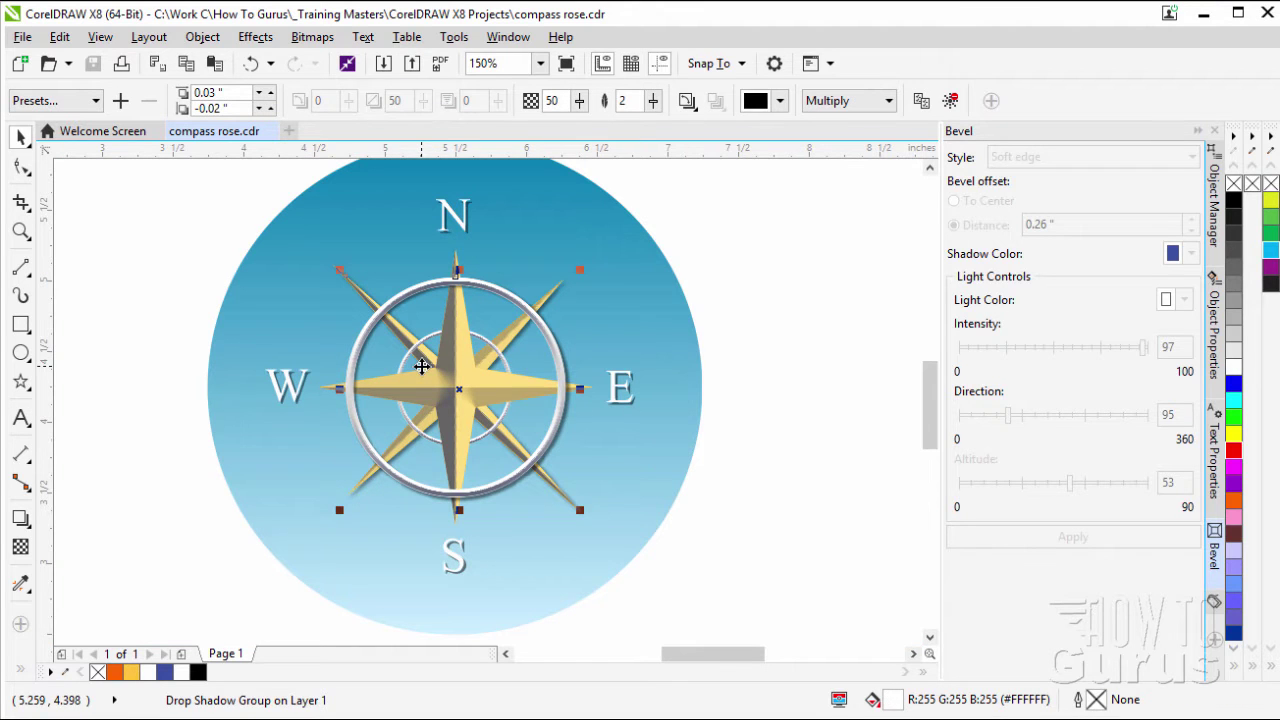
scroll(930, 425, "up", 1)
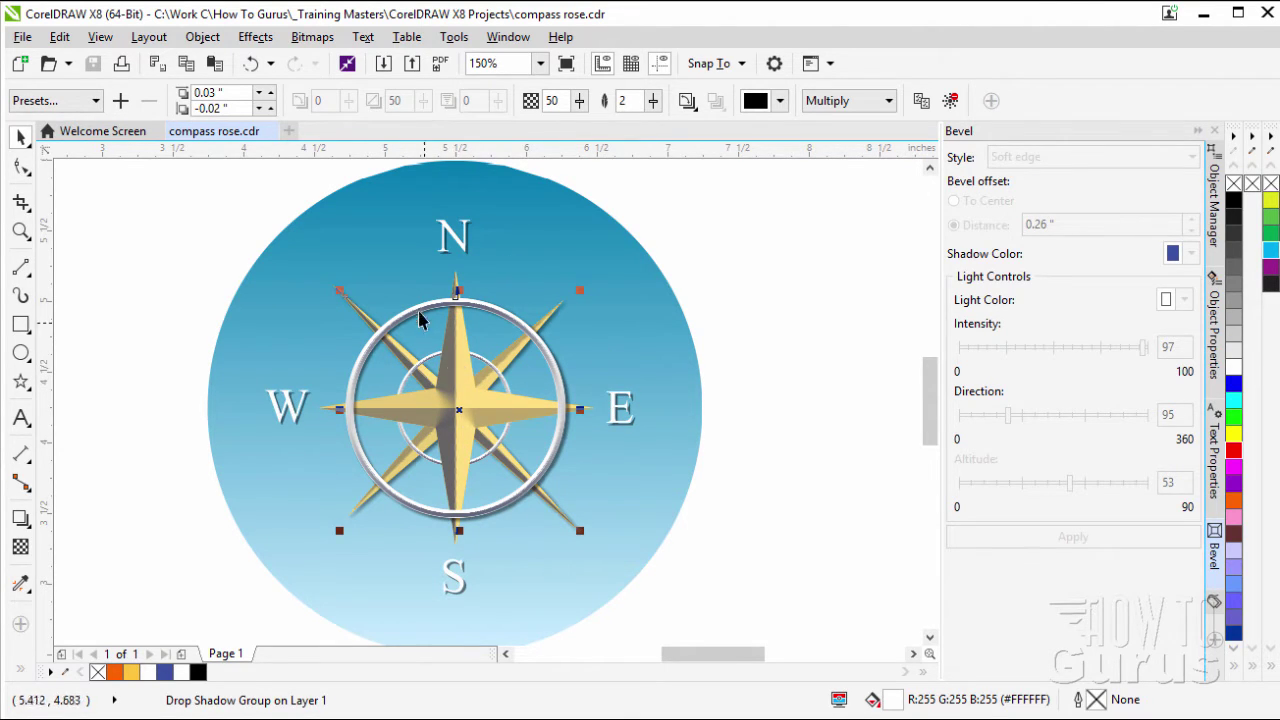
- Create a new Letter-size landscape document, 11 by 8.5 inches, in RGB at 300 dpi
left_click(290, 133)
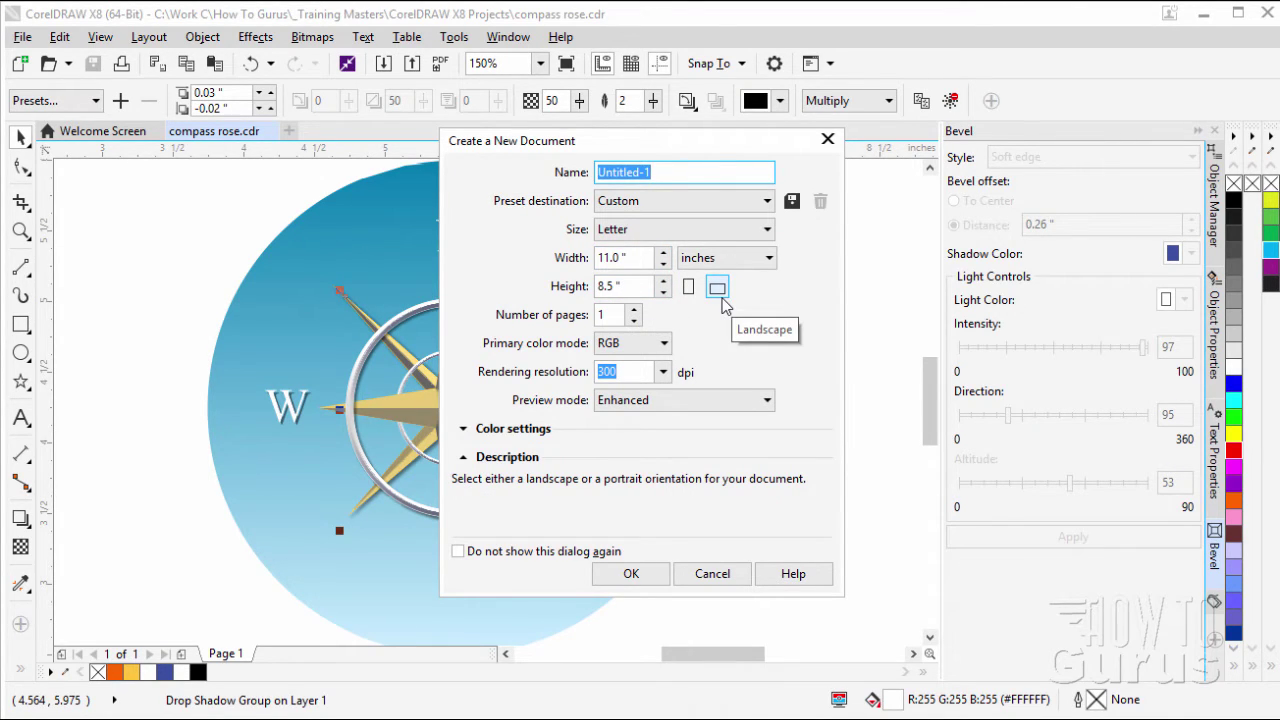
left_click(631, 575)
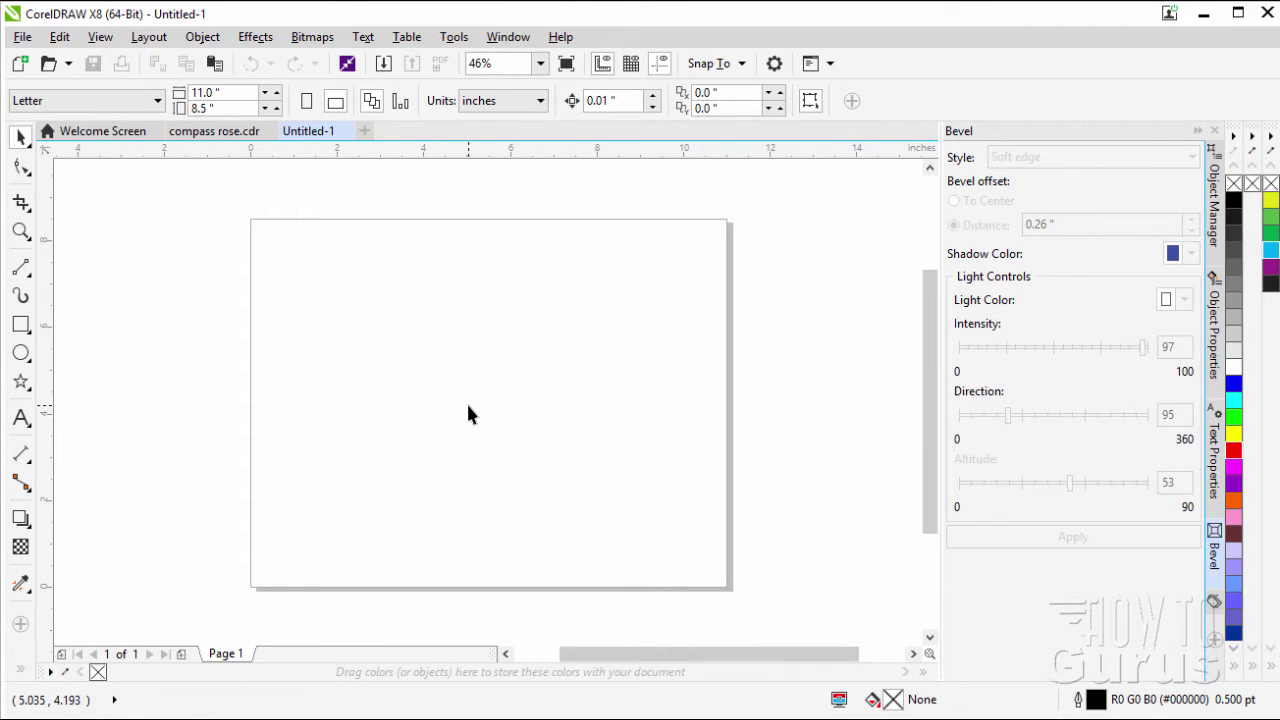
scroll(478, 412, "up", 2)
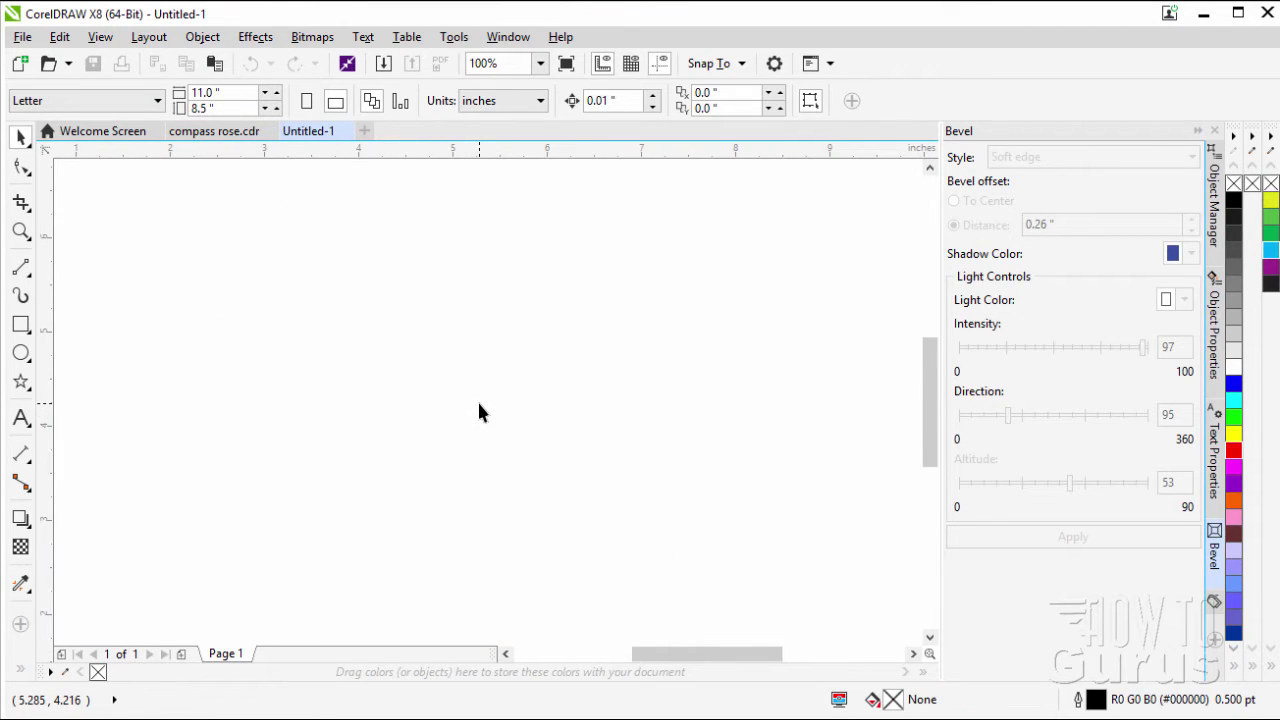
scroll(478, 412, "down", 2)
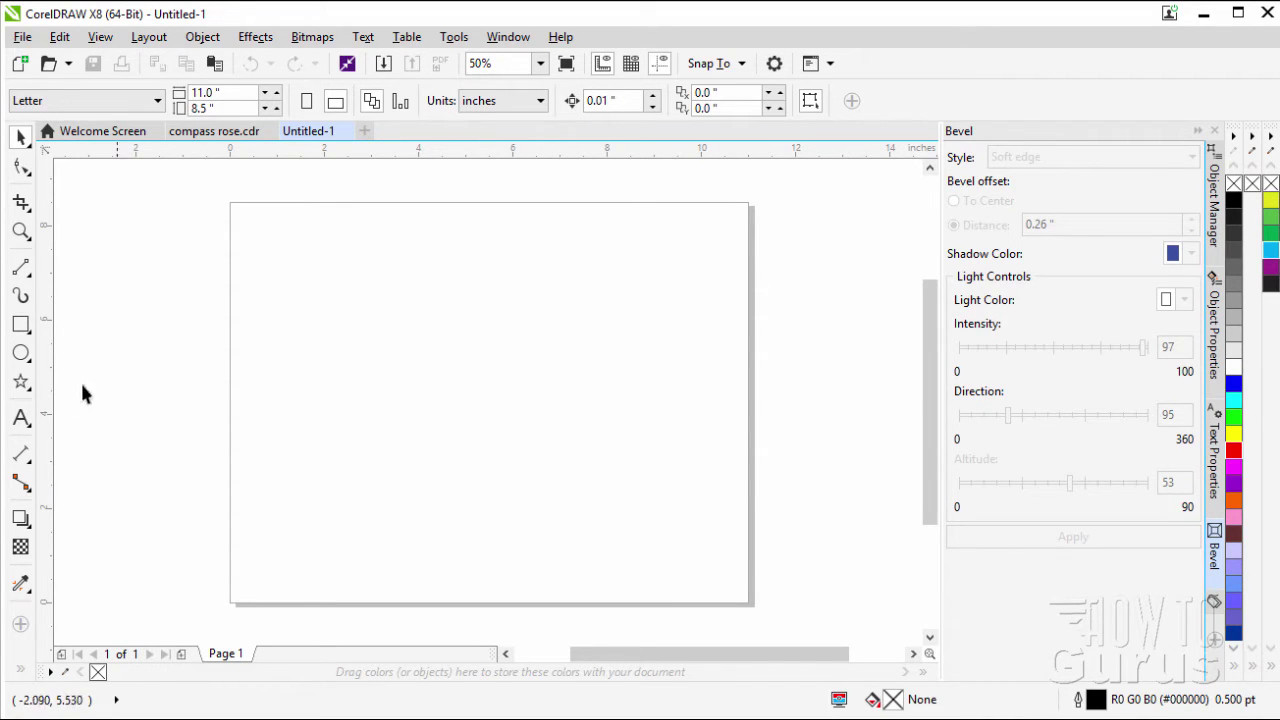
- Draw a four-pointed star filled with orange (#FF6600), about 4.4 by 4 inches, near the middle of the page
left_click(22, 386)
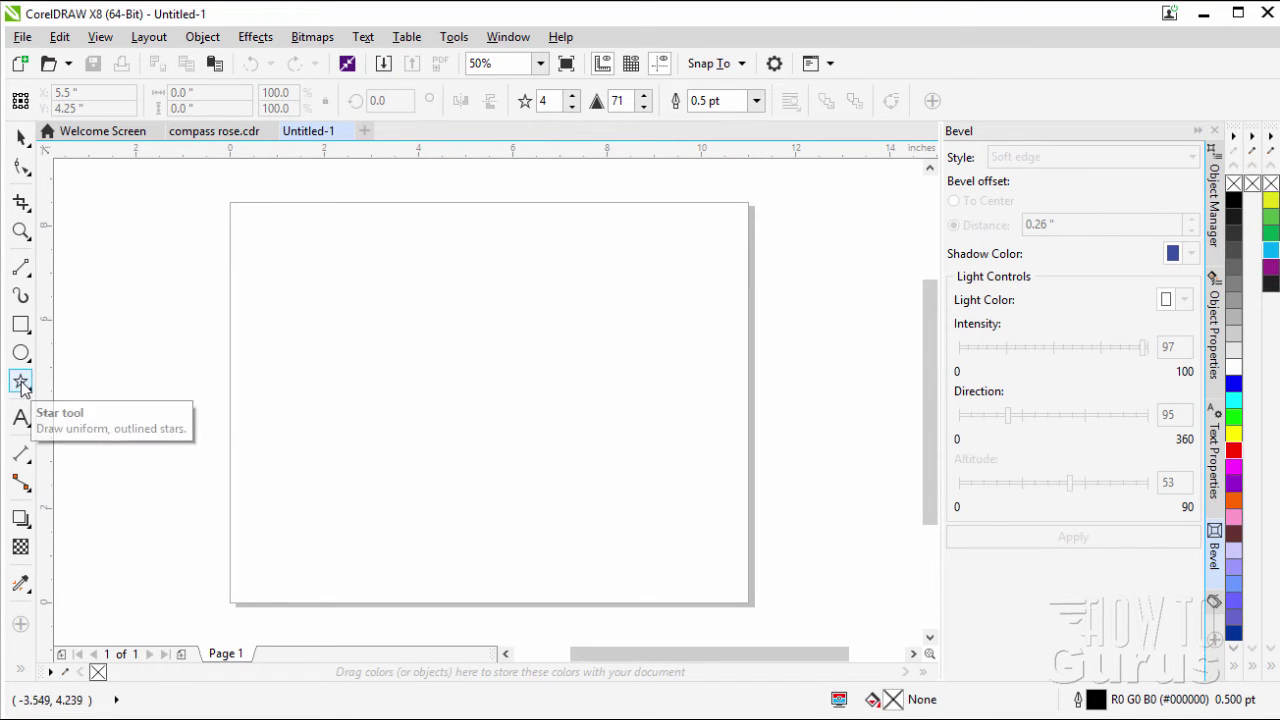
left_click(1235, 506)
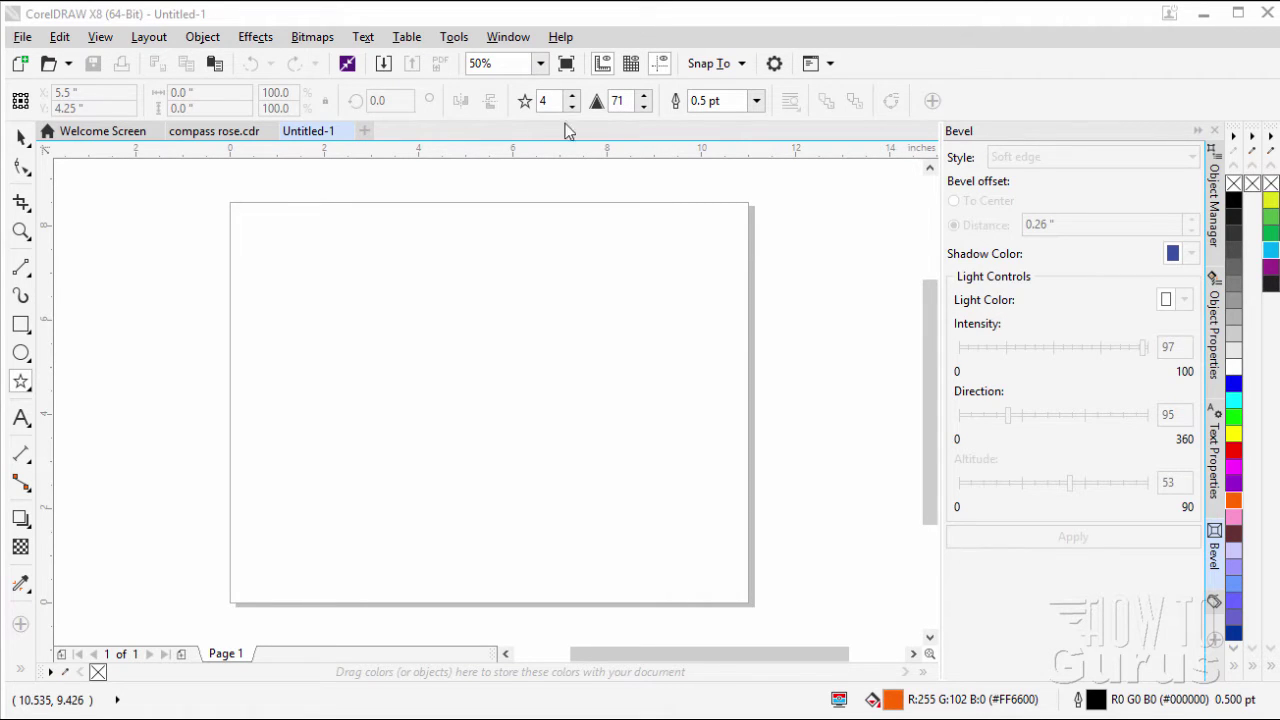
left_click_drag(483, 383, 683, 572)
left_click_drag(582, 478, 479, 385)
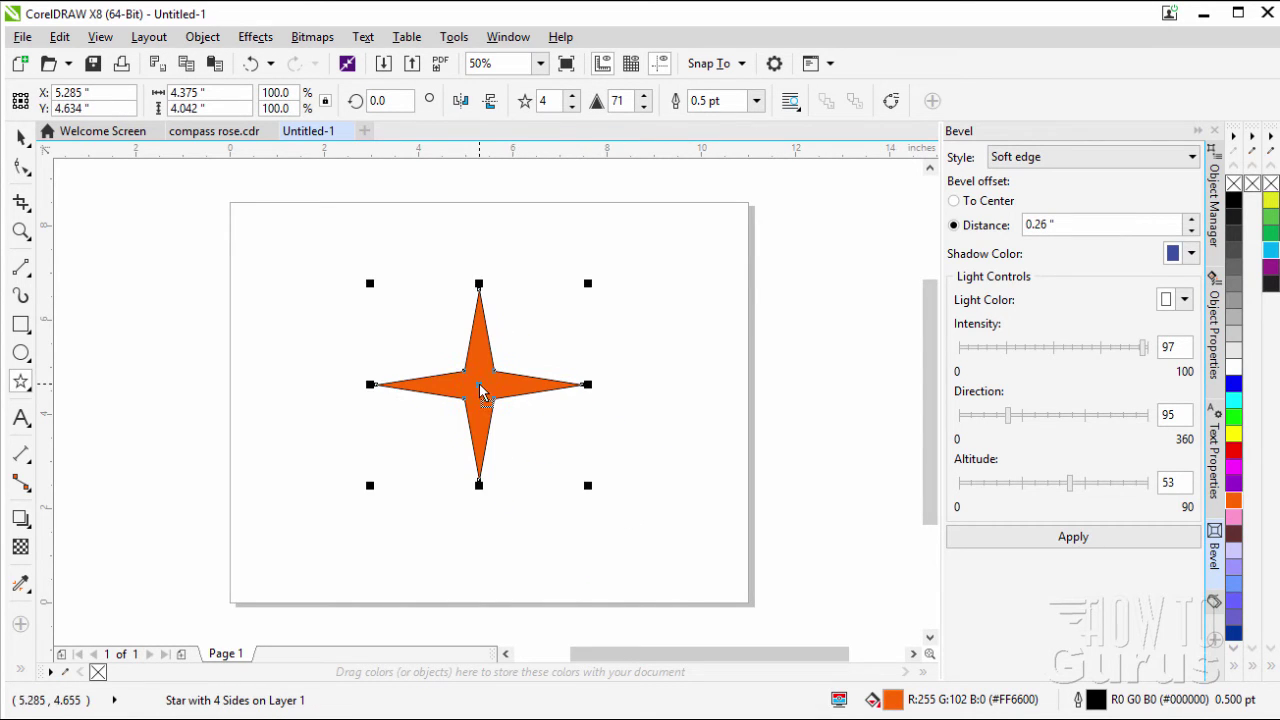
- Try lower sharpness values on the star, going down to 50 and back up to 52
left_click(644, 106)
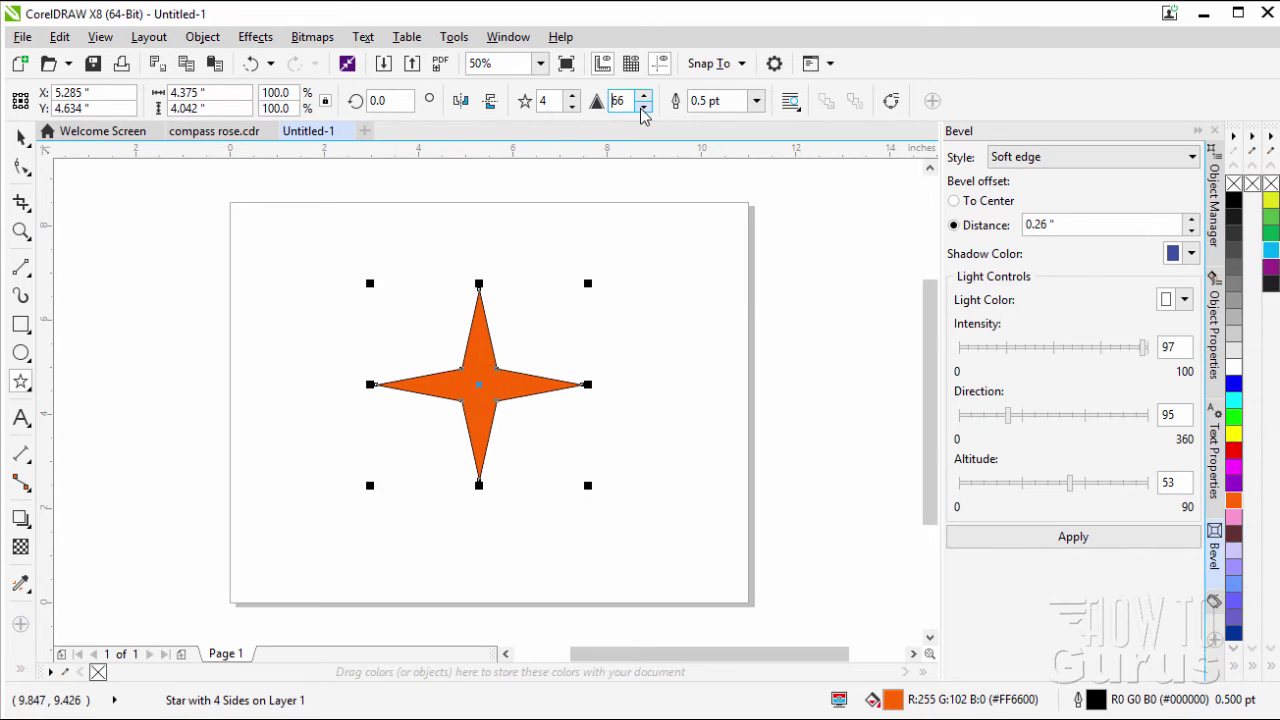
left_click(644, 106)
left_click(644, 106)
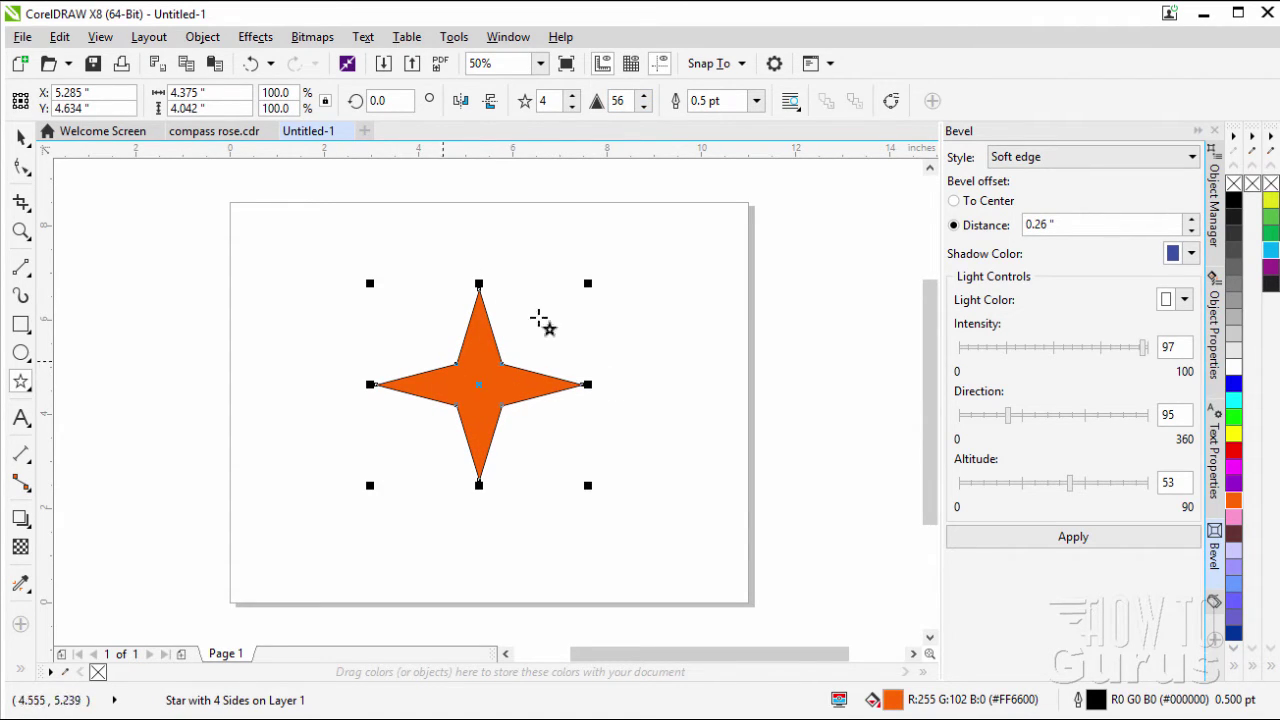
left_click(644, 107)
left_click(644, 107)
left_click(644, 107)
left_click(644, 107)
left_click(644, 107)
left_click(644, 107)
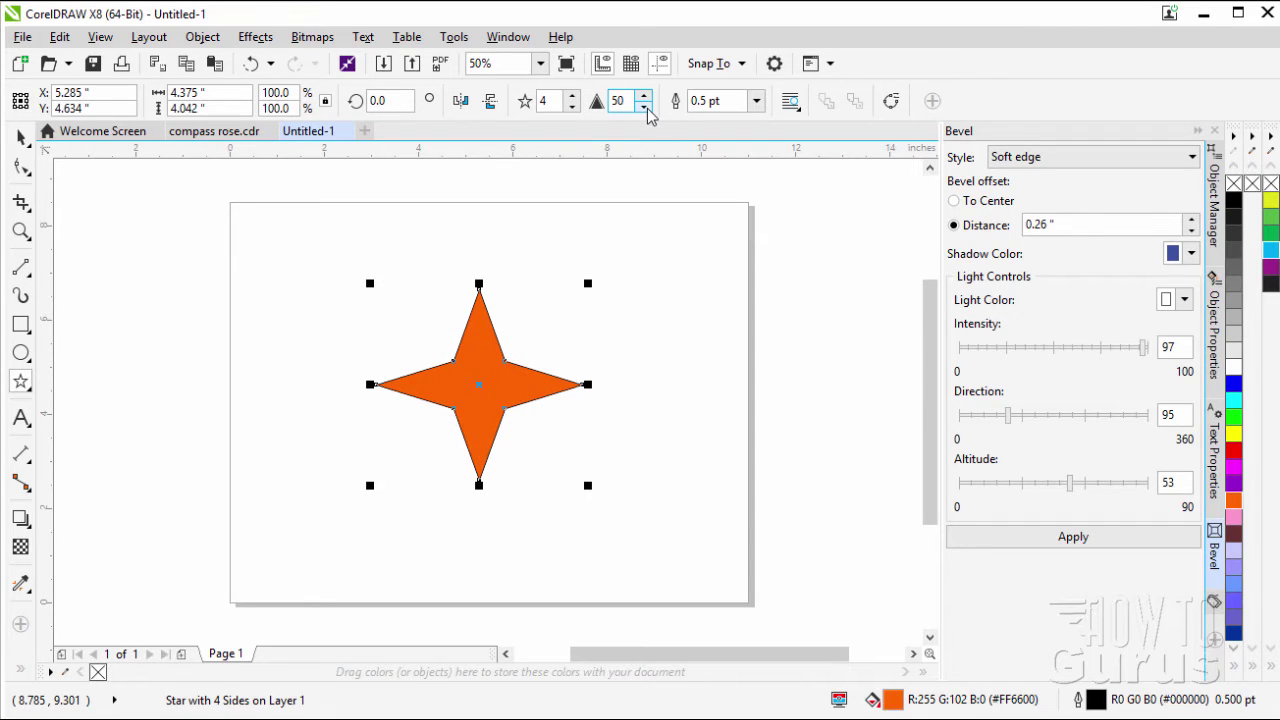
left_click(642, 97)
left_click(642, 97)
- Set the star's sharpness to 71
double_click(620, 101)
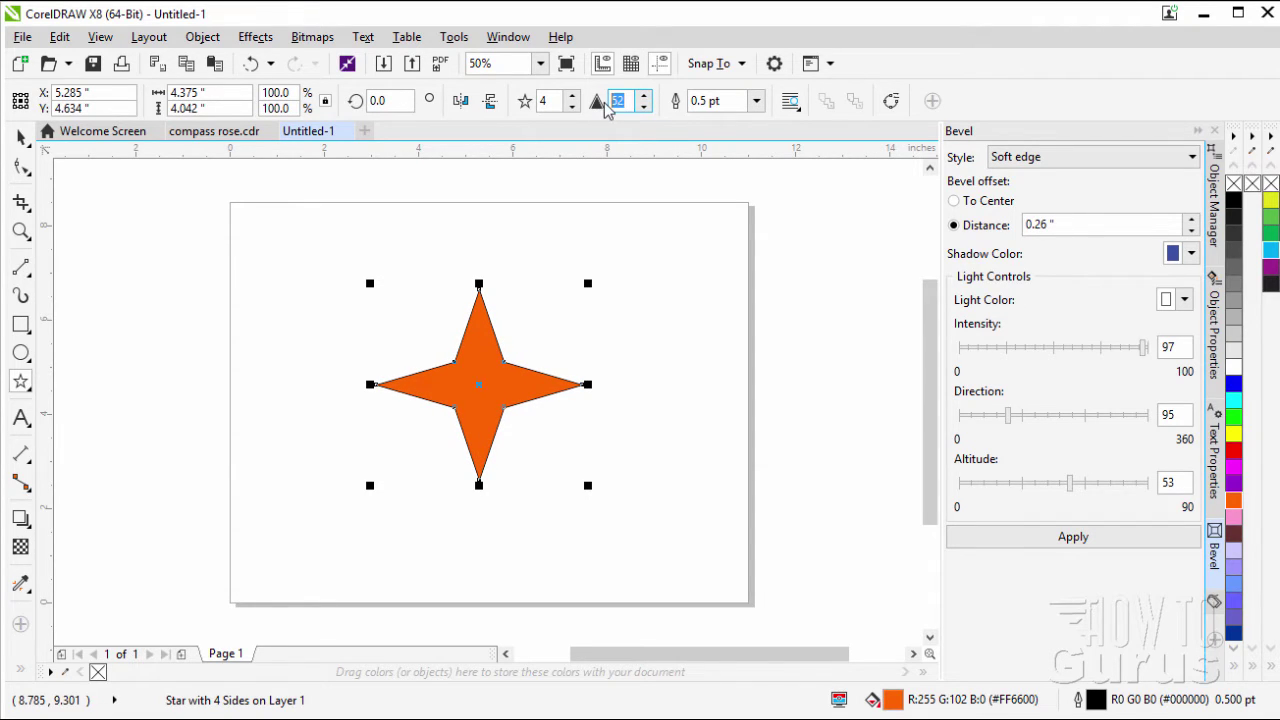
type("71")
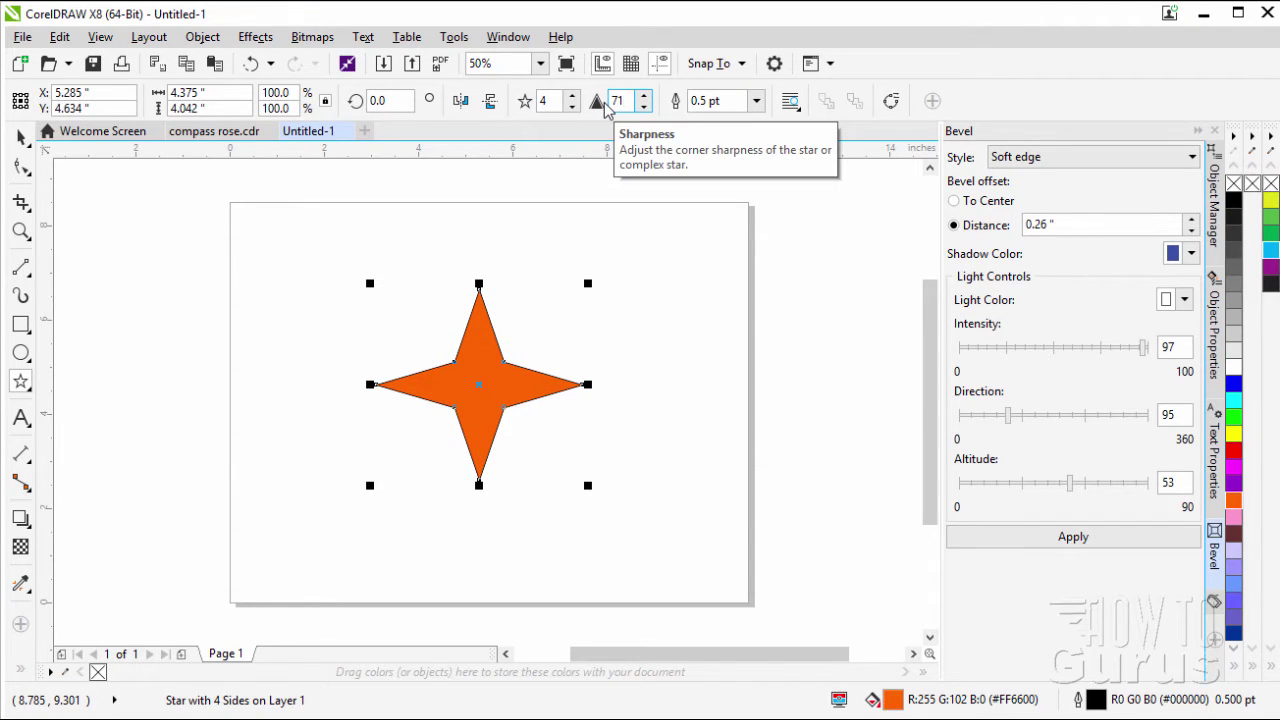
key("Return")
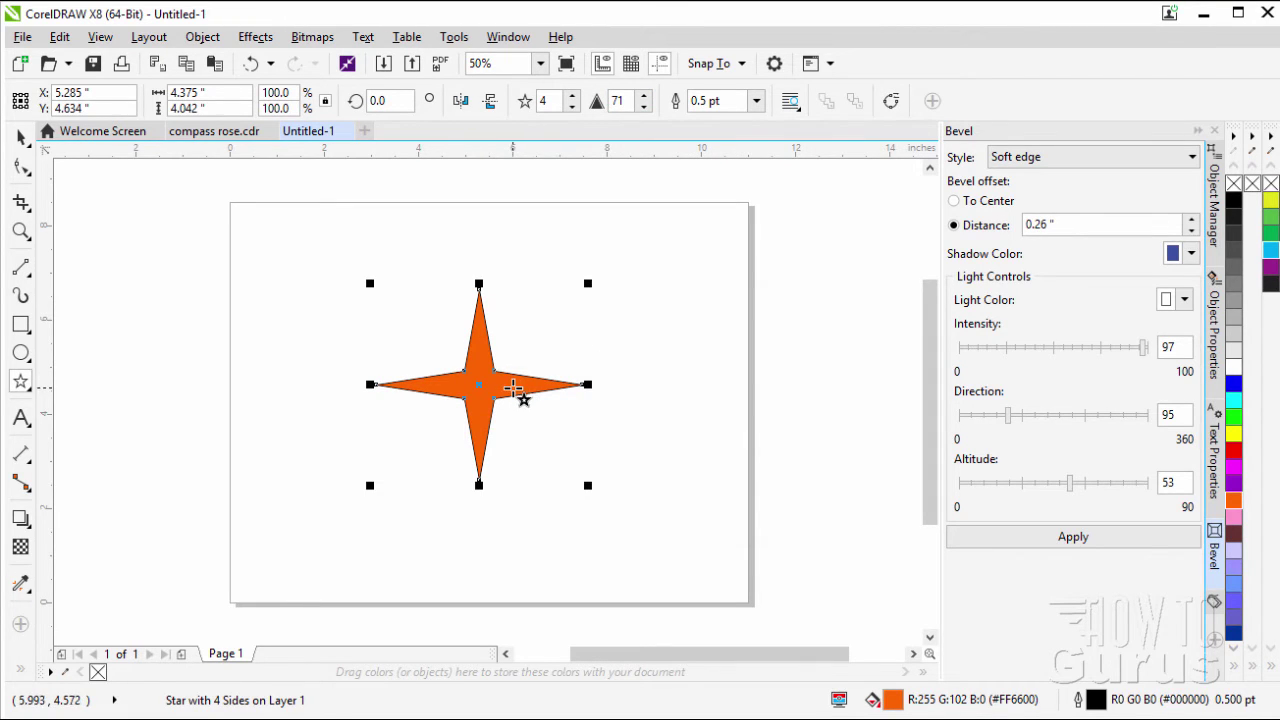
mouse_move(512, 388)
left_mouse_down()
mouse_move(528, 408)
mouse_move(500, 382)
left_mouse_up()
left_click(486, 423)
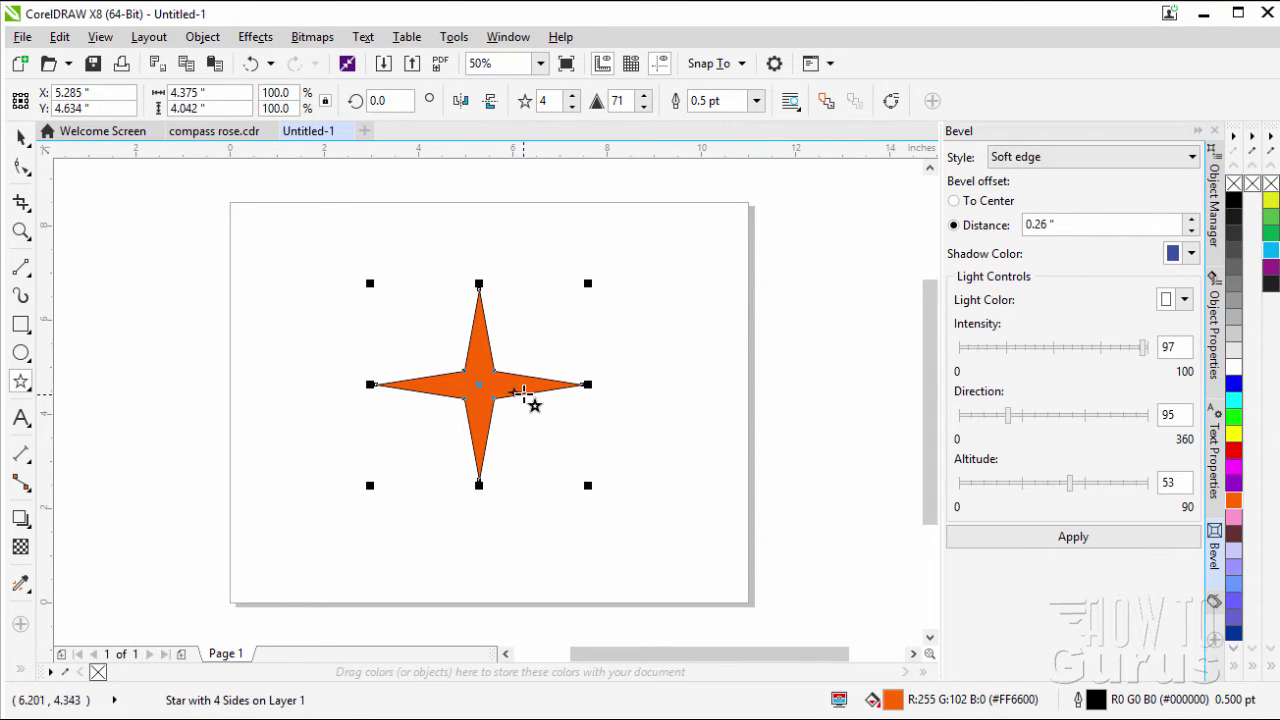
left_click(250, 63)
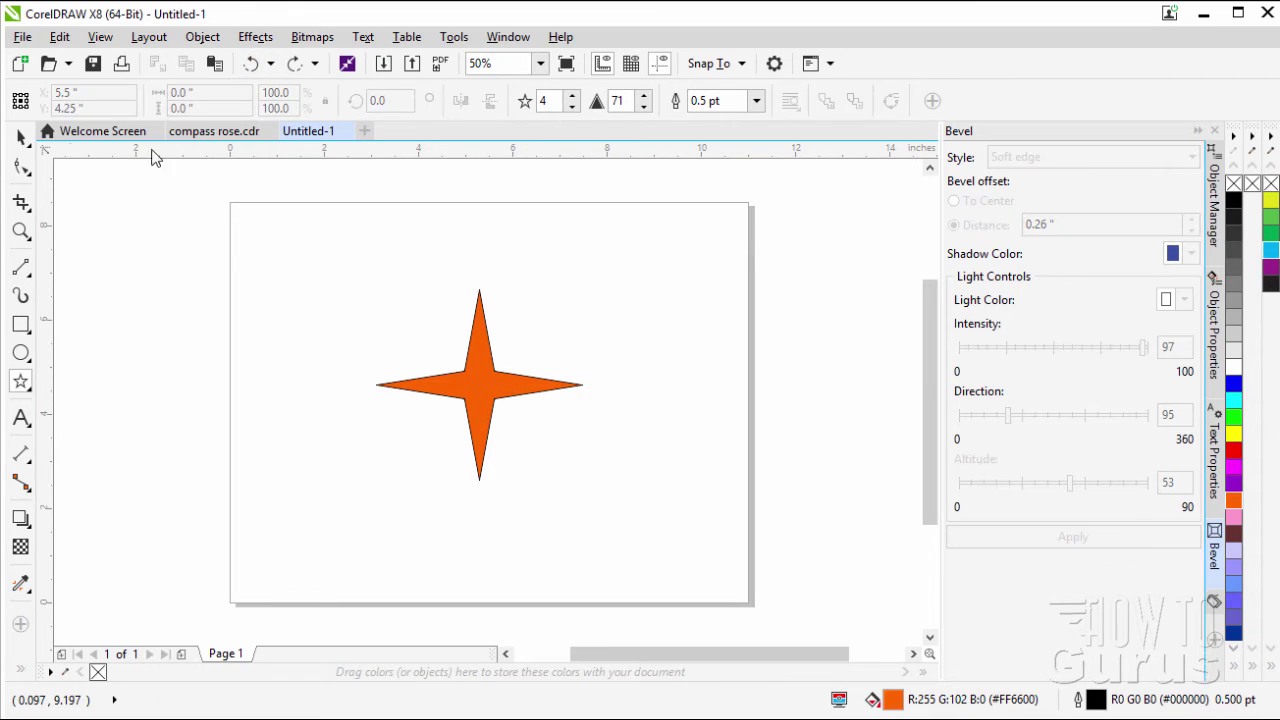
- Move the star slightly toward the lower right, to about X 5.87 and Y 4.32 inches, keeping it selected
left_click(22, 137)
left_click(481, 399)
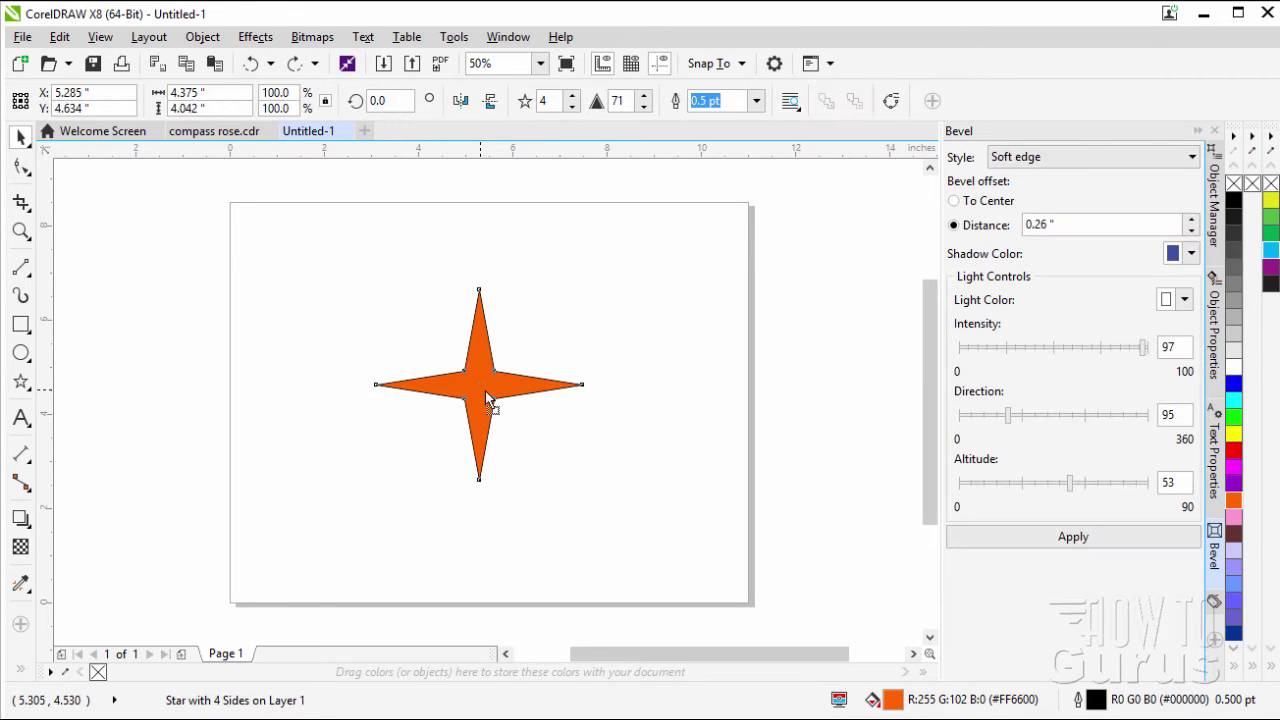
mouse_move(485, 391)
left_mouse_down()
mouse_move(510, 410)
mouse_move(505, 400)
left_mouse_up()
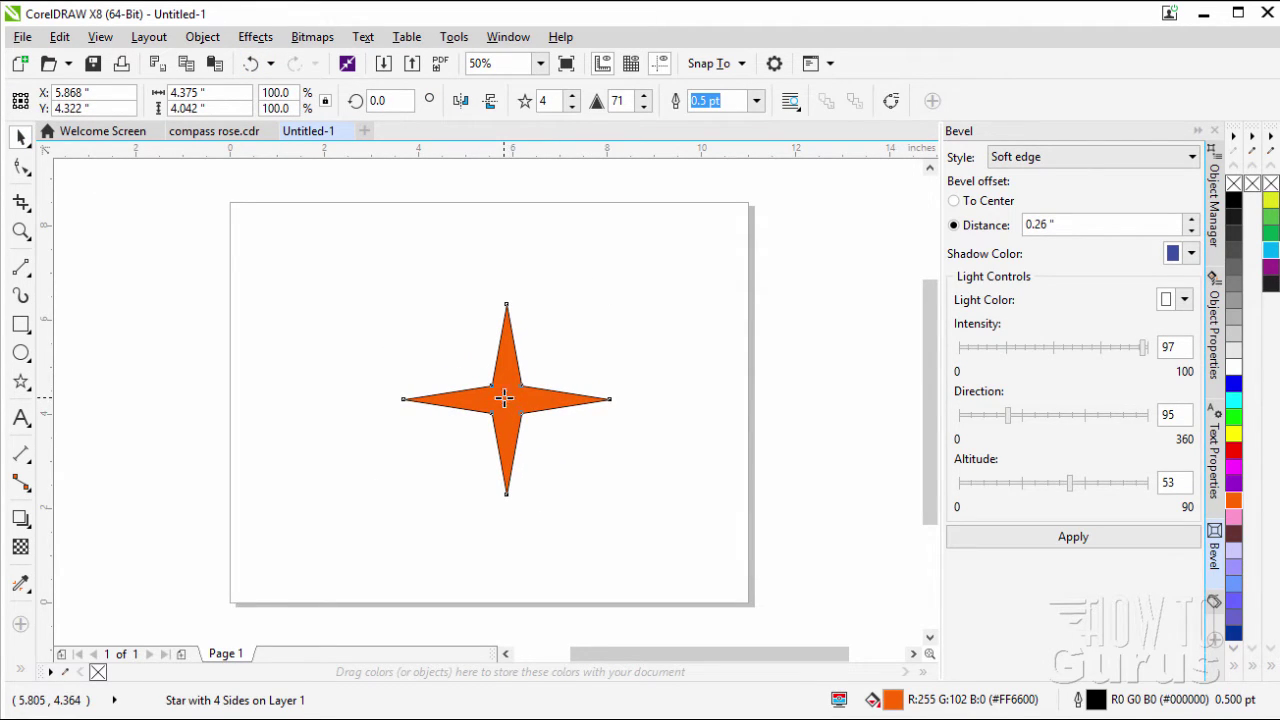
left_click(504, 398)
left_click(533, 397)
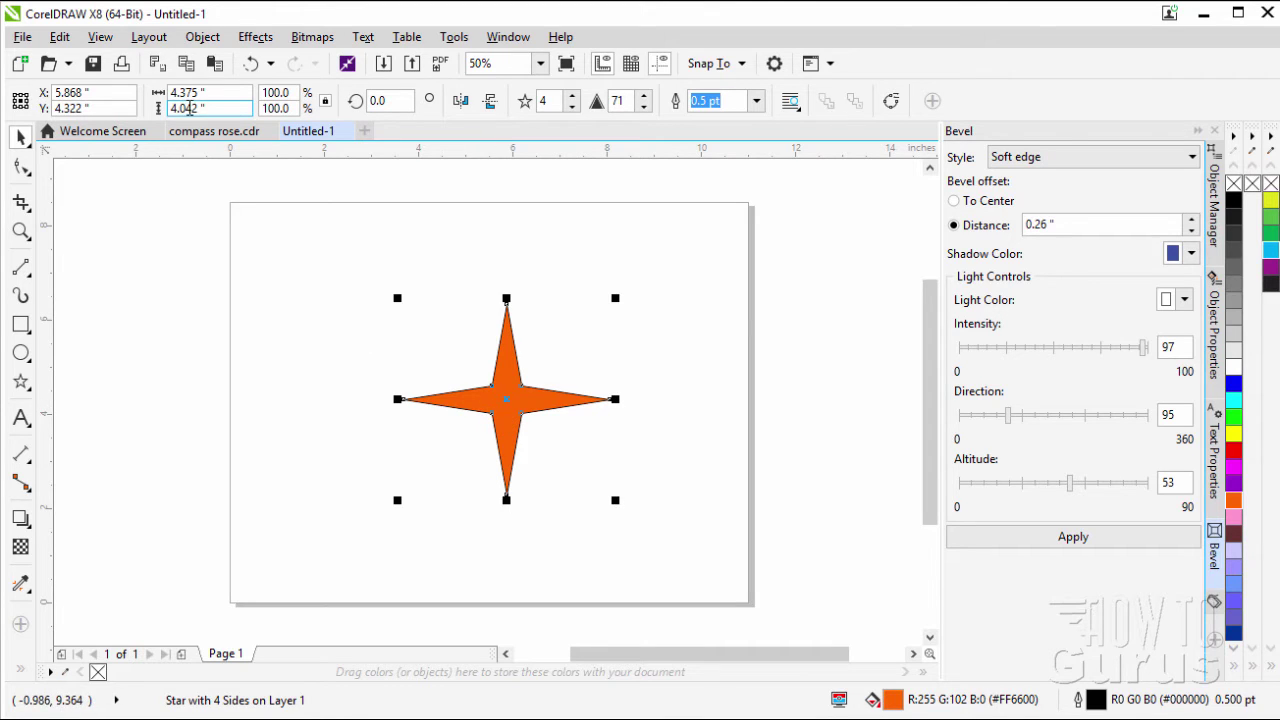
- Enter 1.95 inches for both the width and the height of the star
left_click(208, 94)
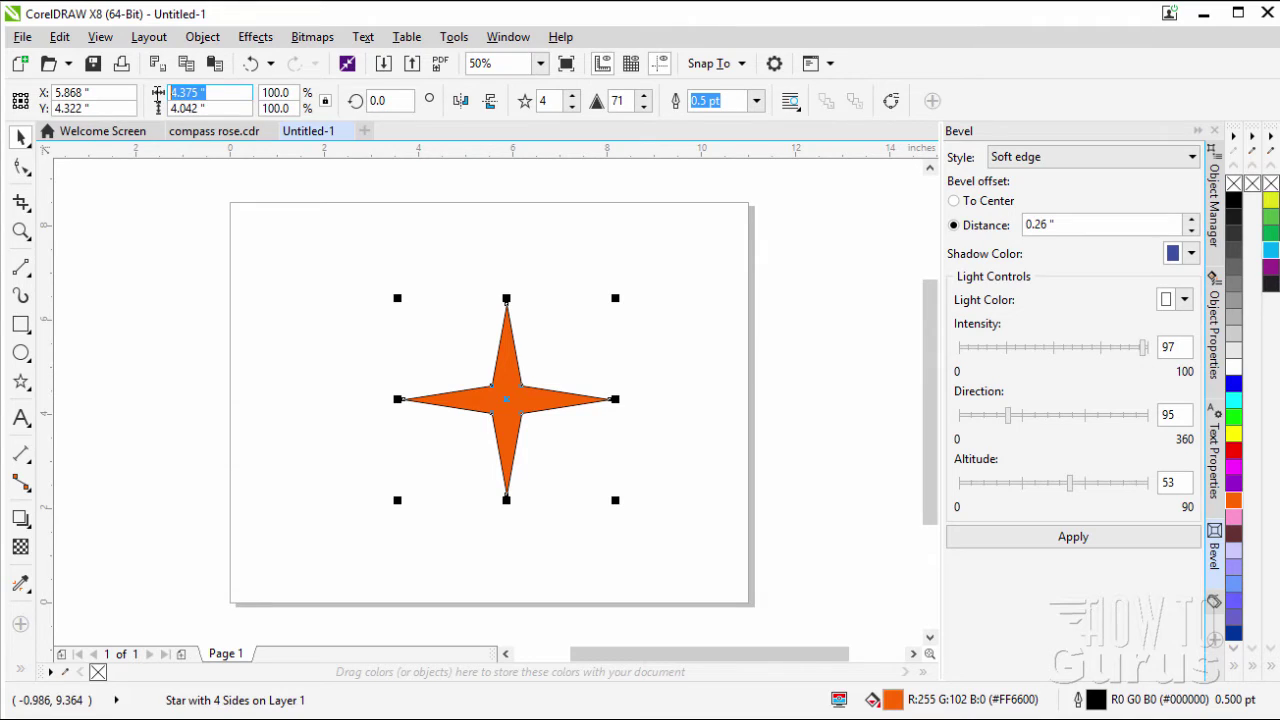
type("1.95")
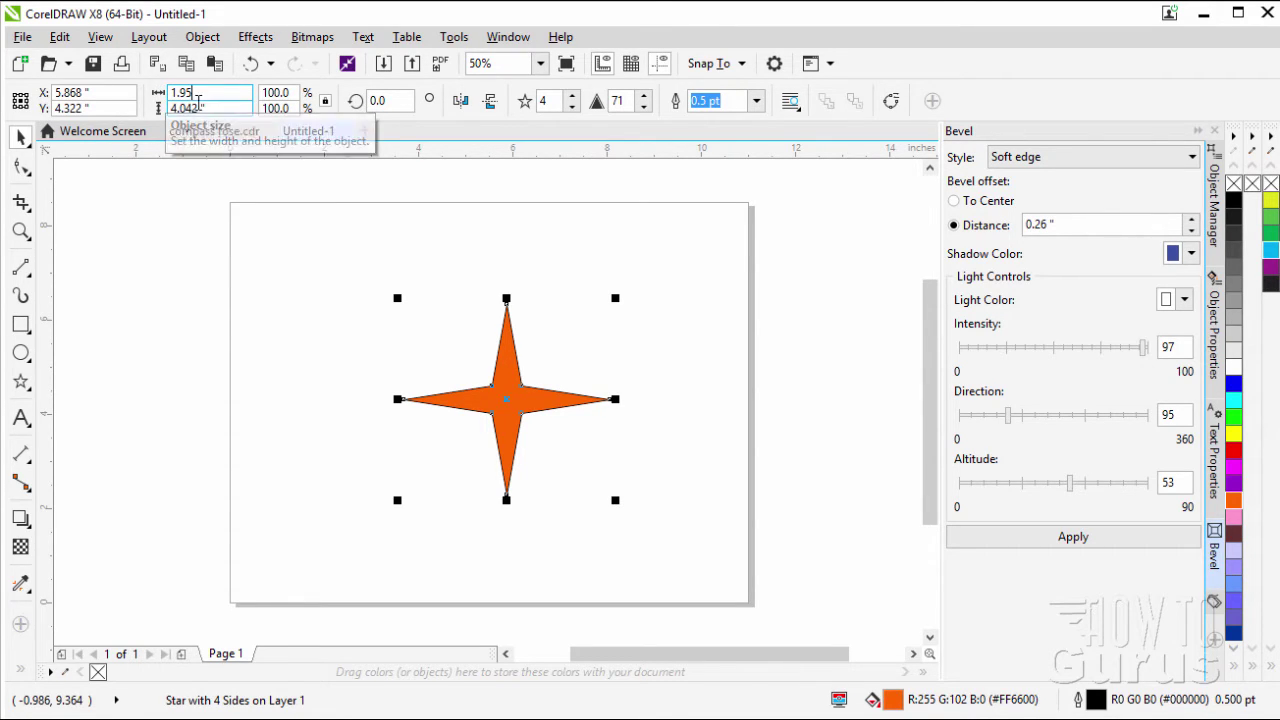
left_click_drag(205, 108, 159, 107)
type("1.95")
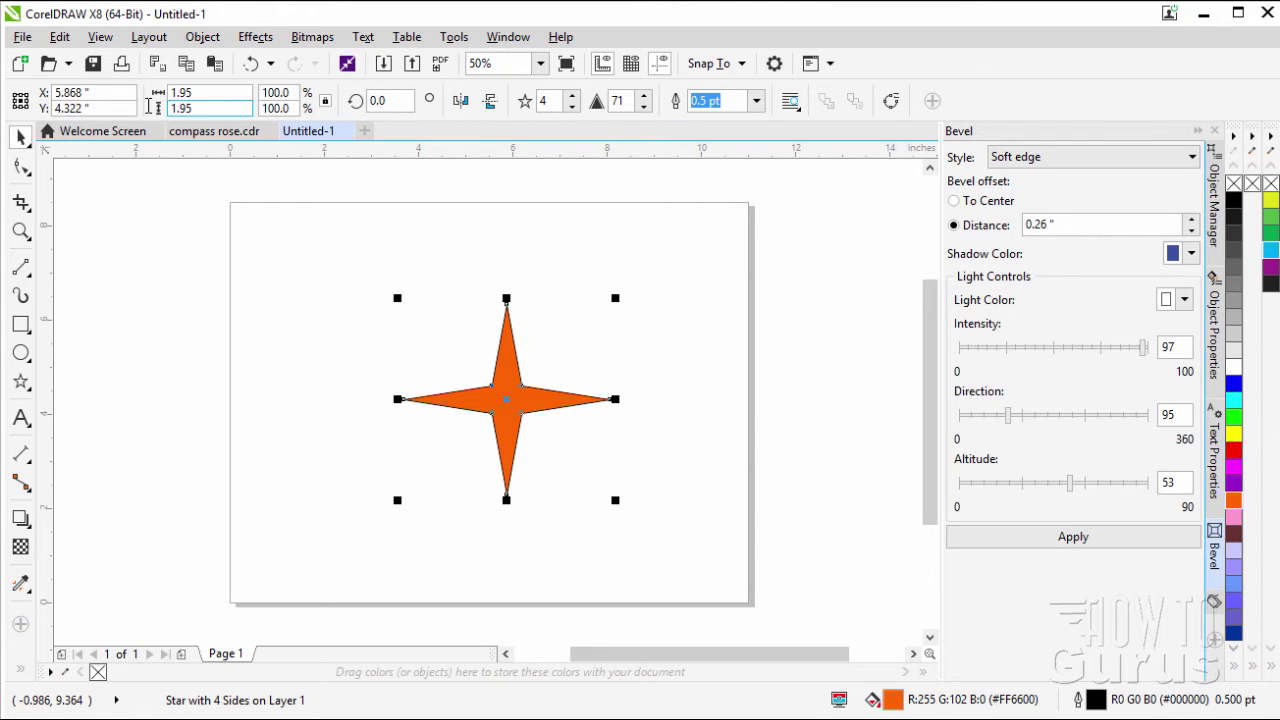
key("Return")
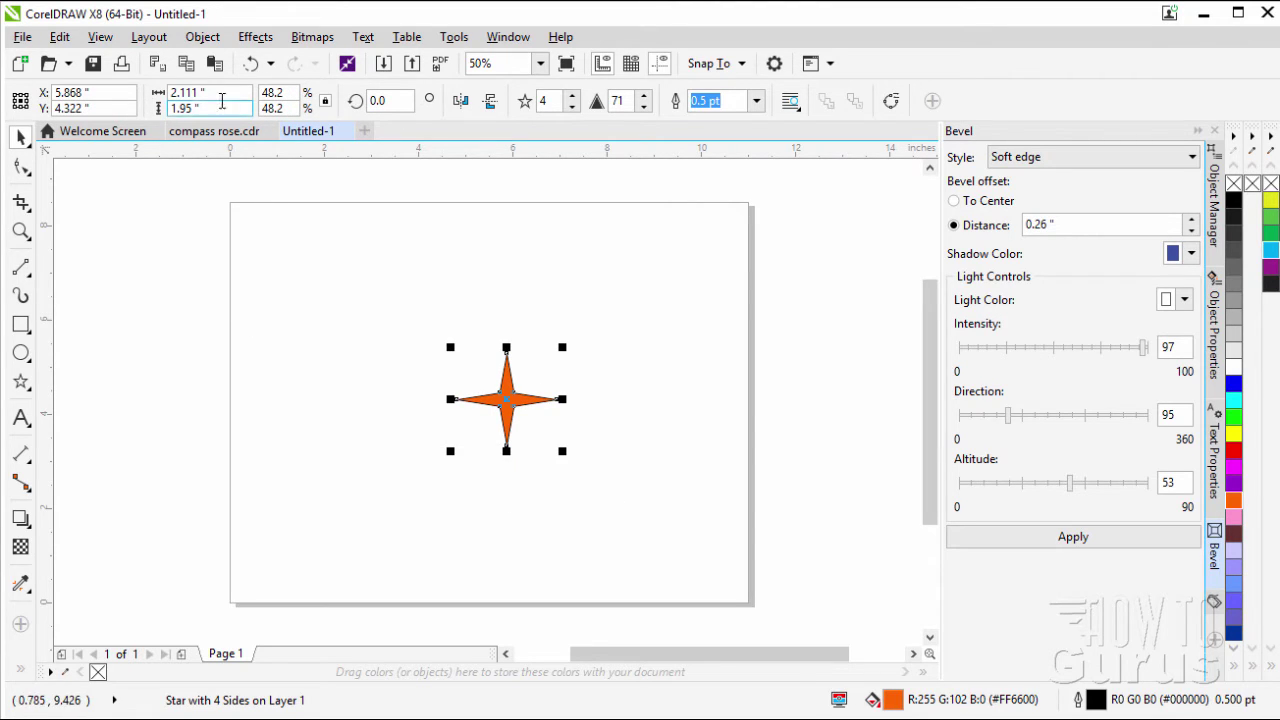
- Unlock the star's proportions and set its width to 1.95 inches independently of its height
left_click(327, 103)
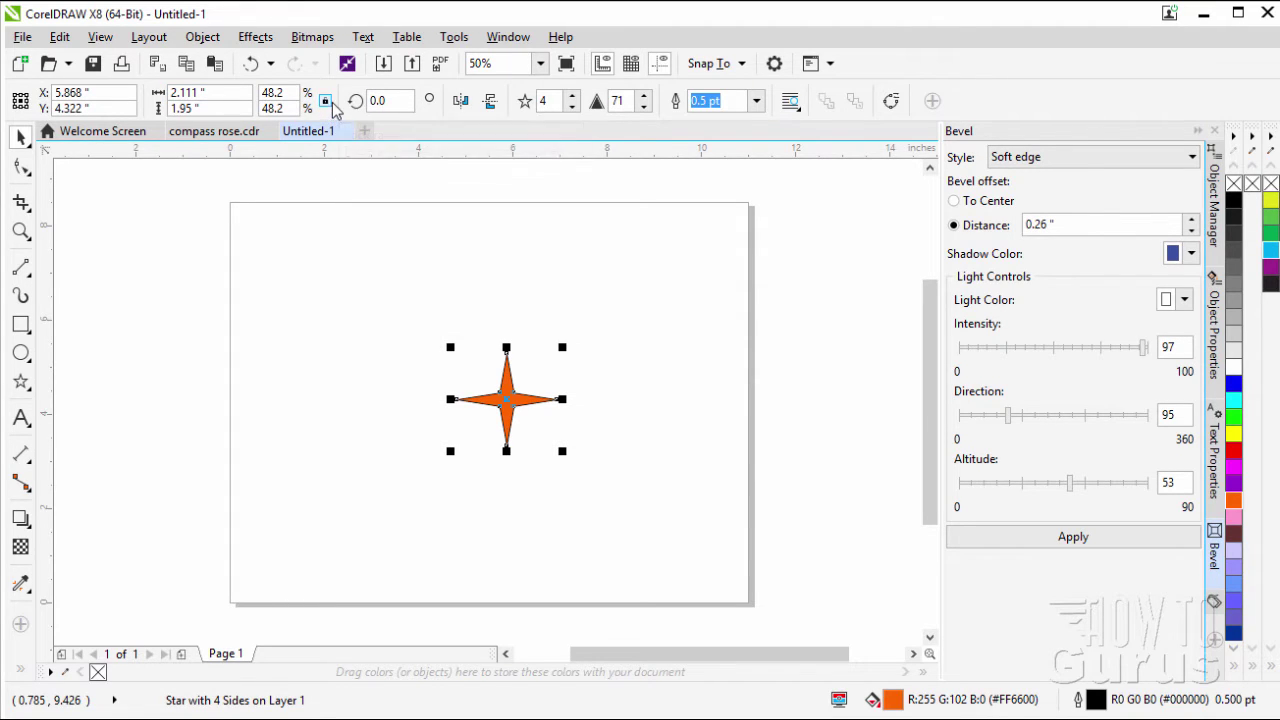
left_click(195, 92)
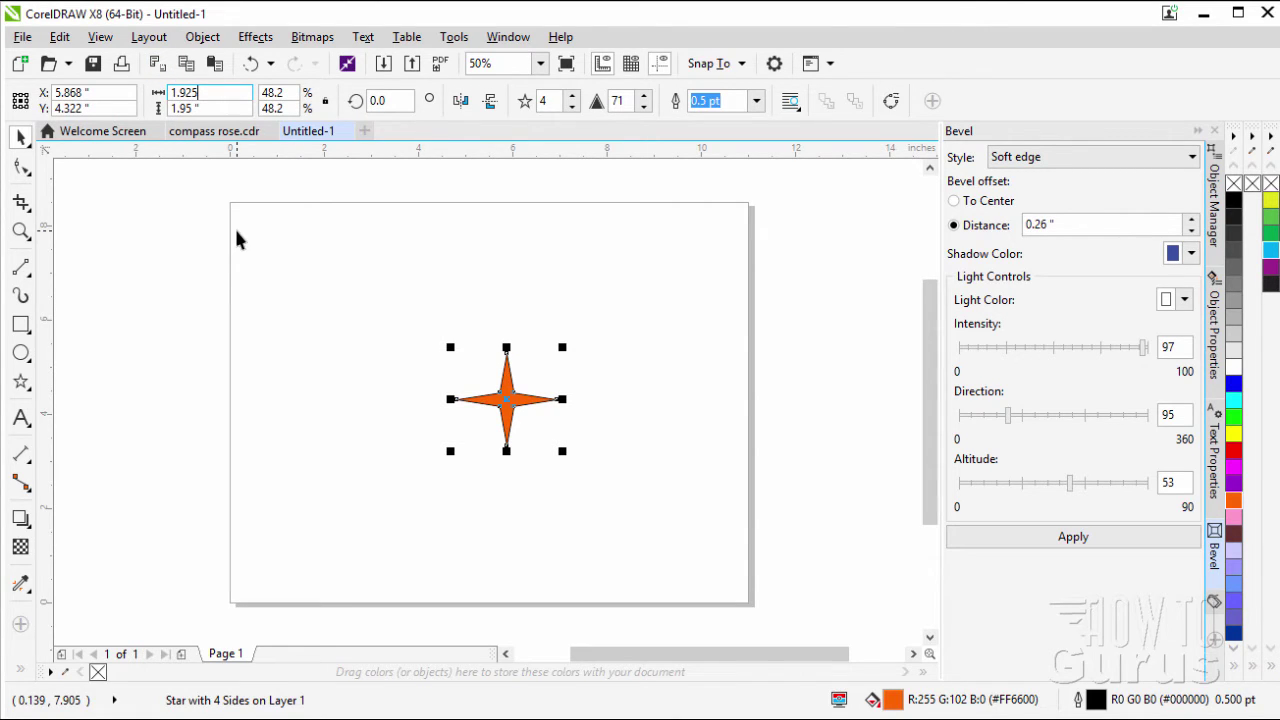
key("BackSpace")
key("BackSpace")
type("5")
key("Return")
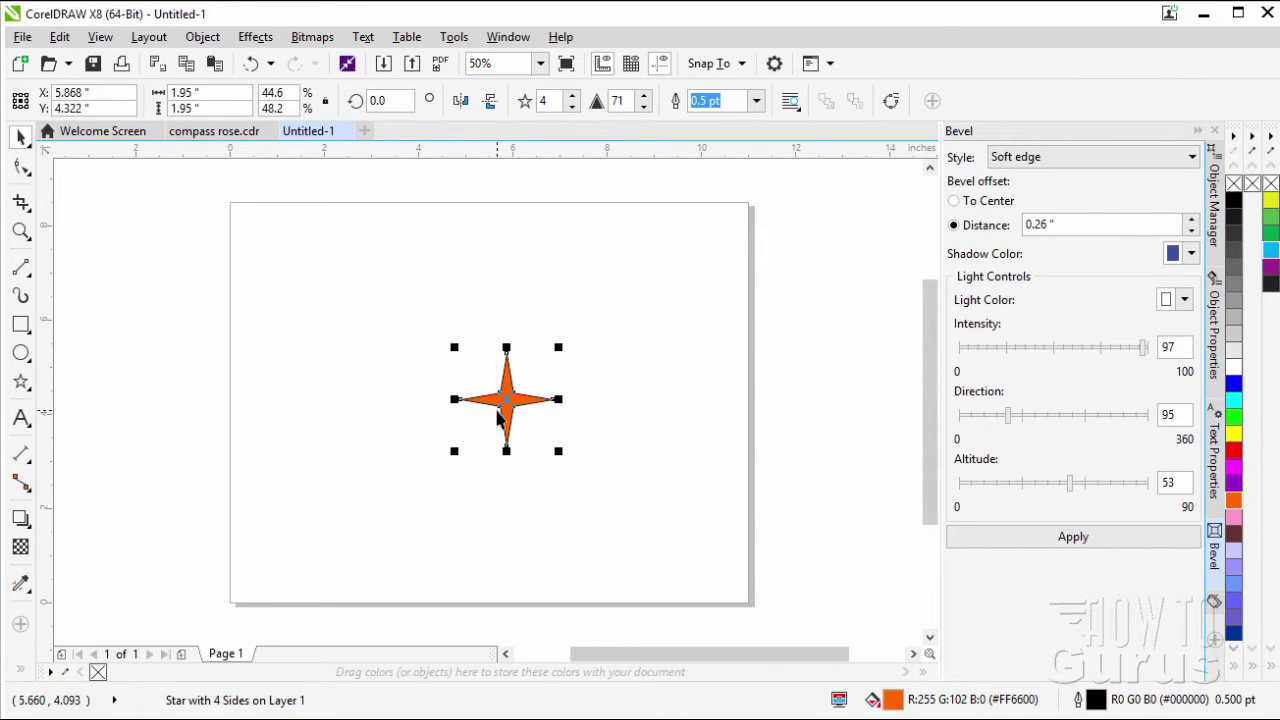
- Zoom in on the star to 200% and select it for further editing
left_click(21, 231)
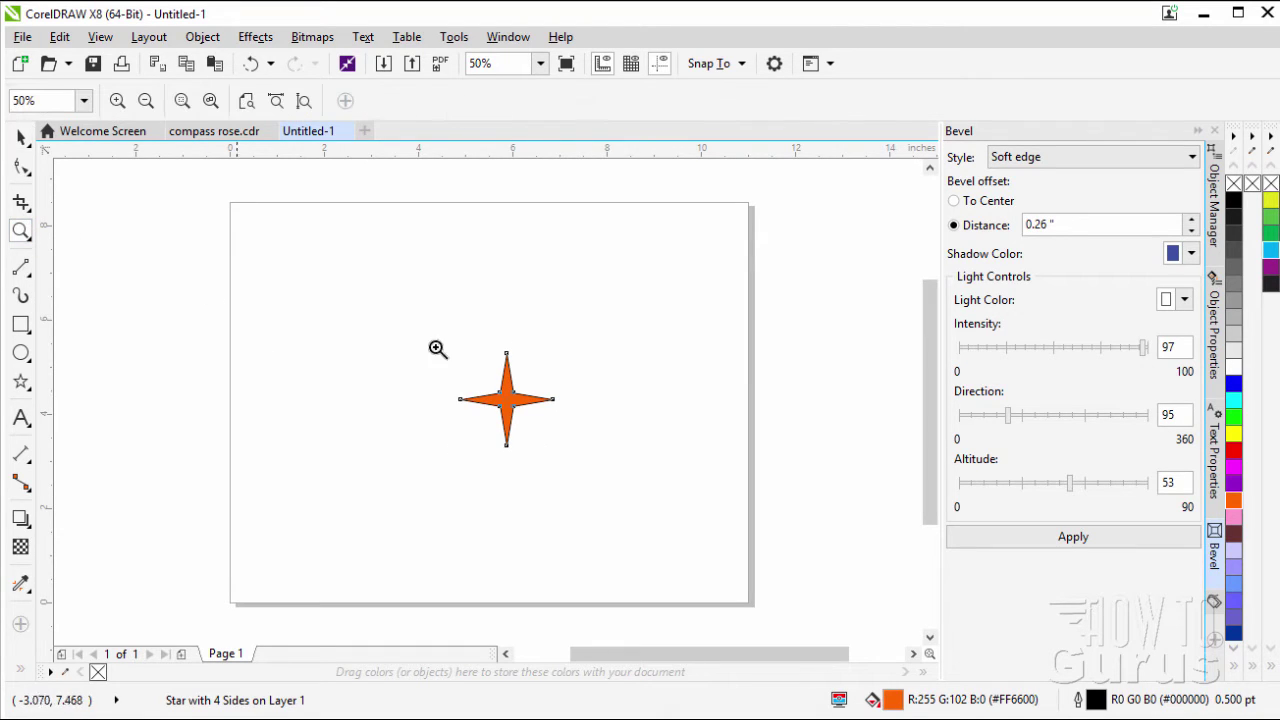
left_click(506, 398)
left_click(504, 402)
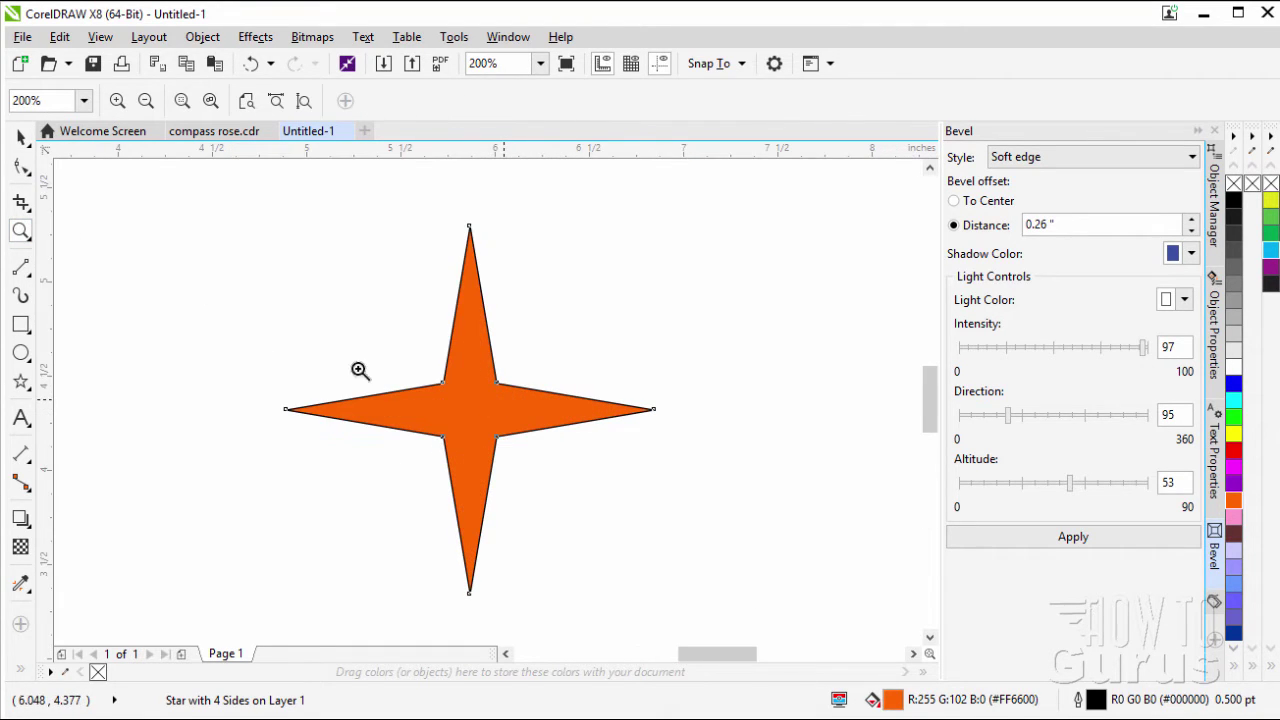
double_click(21, 137)
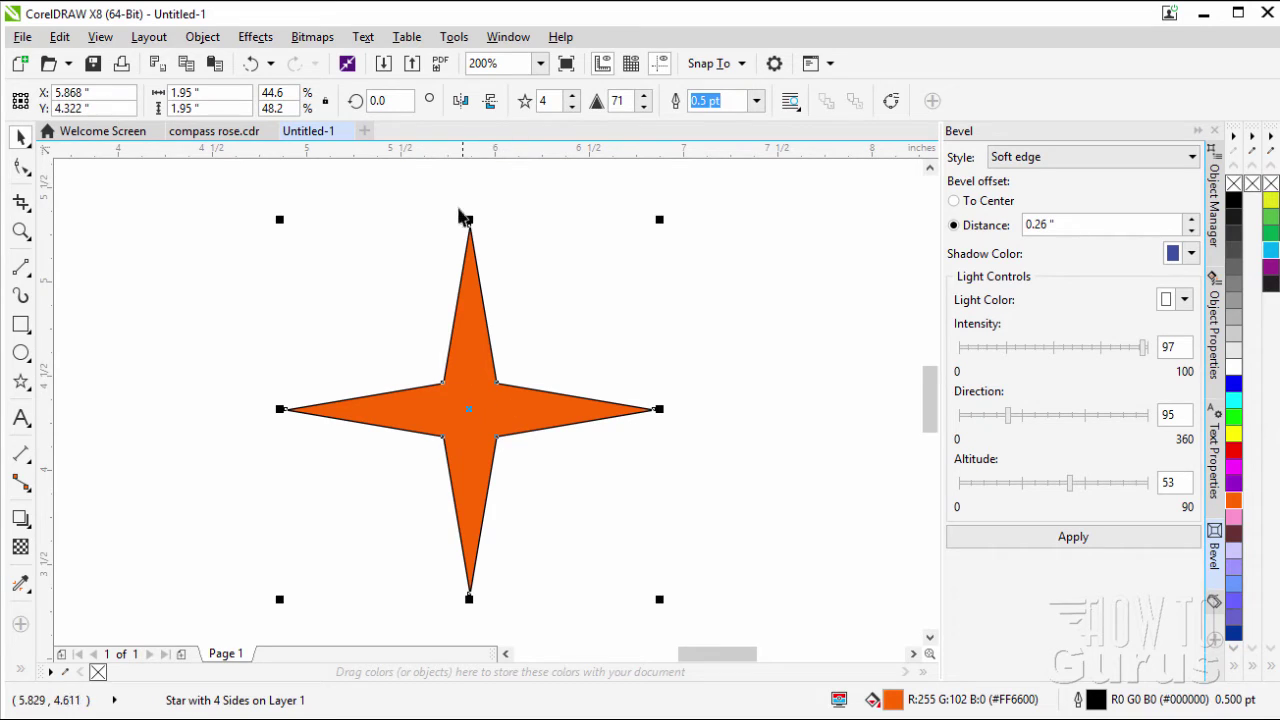
- Move the star to about X 6.11 and Y 4.32 inches and change its fill color to #FFC641
left_click(475, 409)
left_click_drag(475, 409, 520, 411)
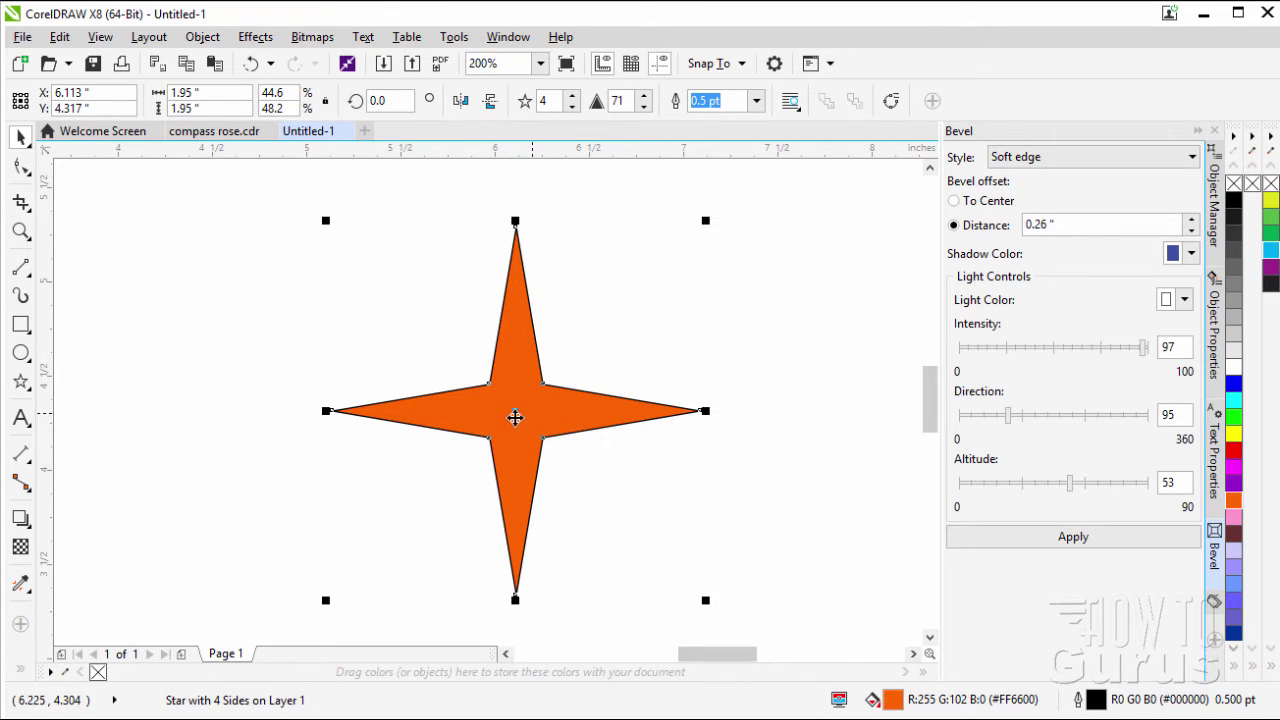
double_click(895, 703)
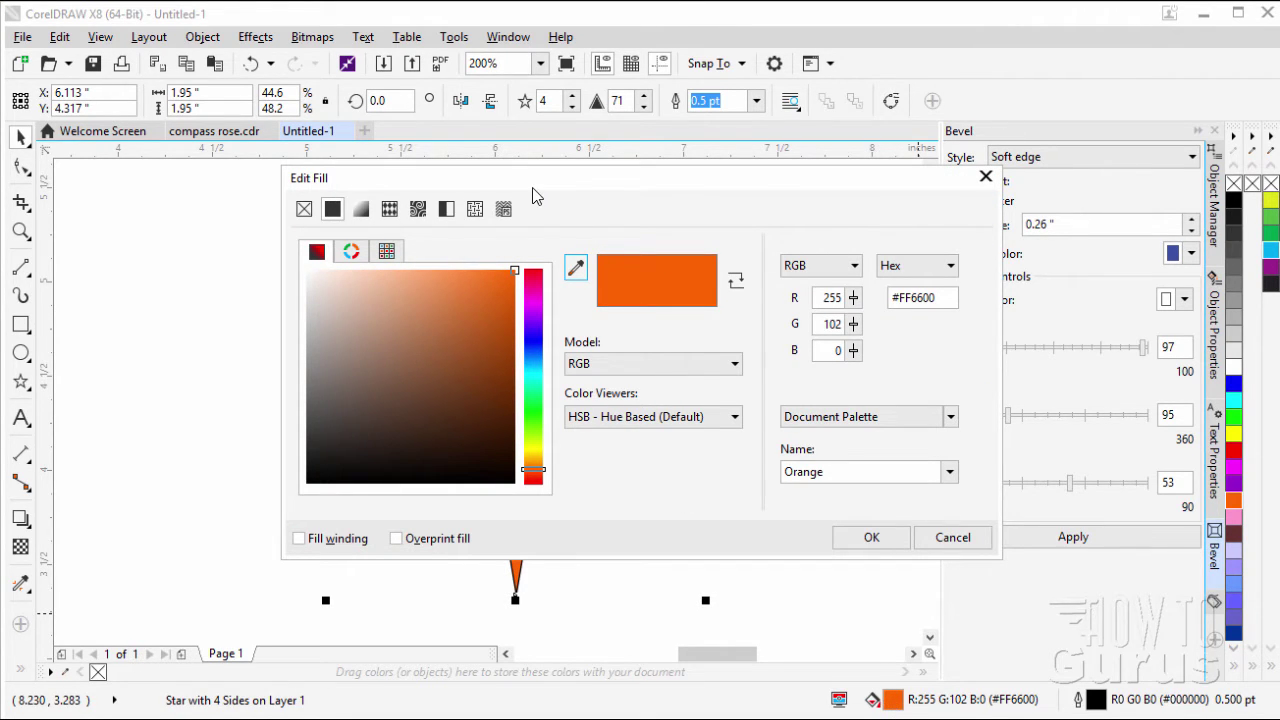
left_click(926, 297)
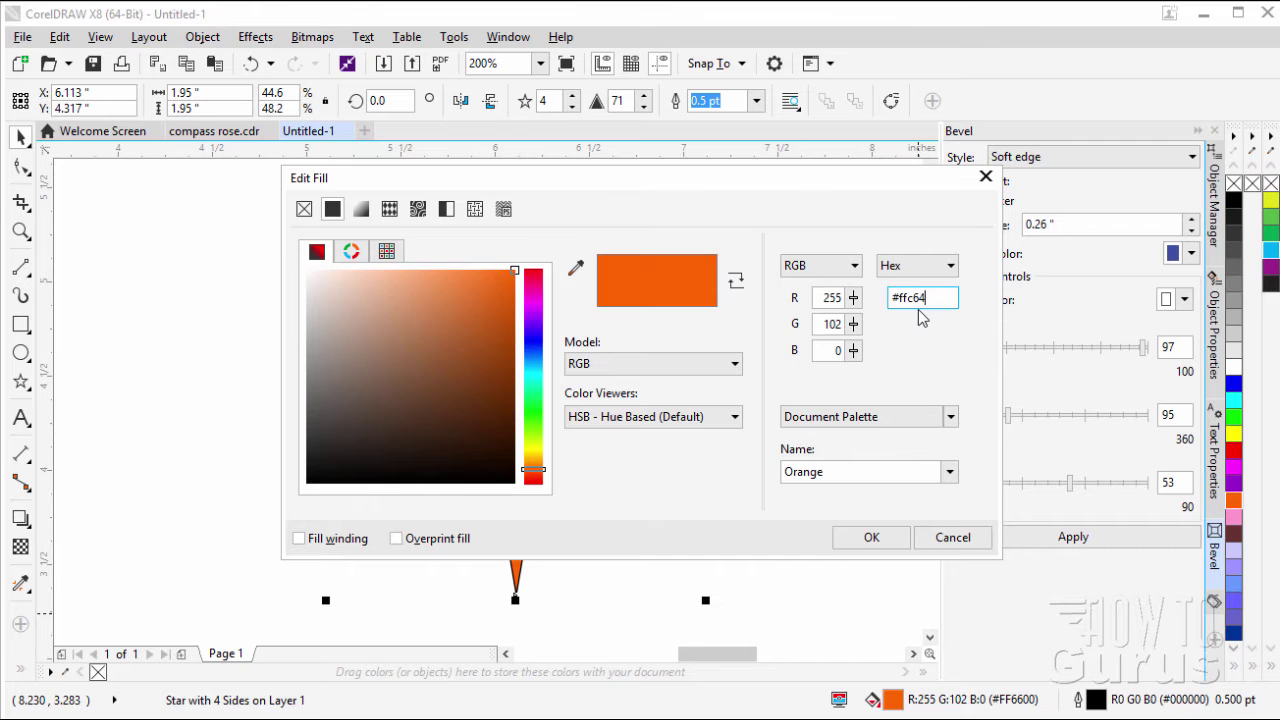
left_click(884, 537)
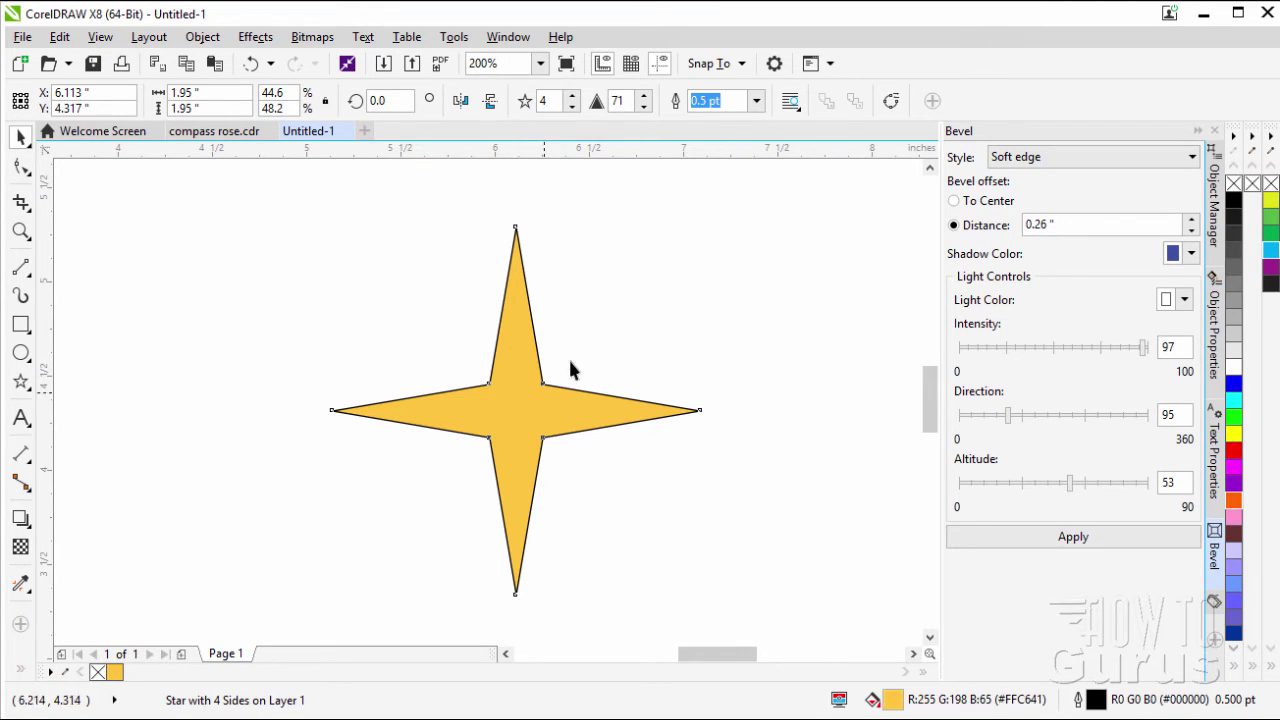
- Apply a Soft edge bevel to the star with 0.31-inch distance, intensity 97, direction 24 and altitude 53
left_click(510, 421)
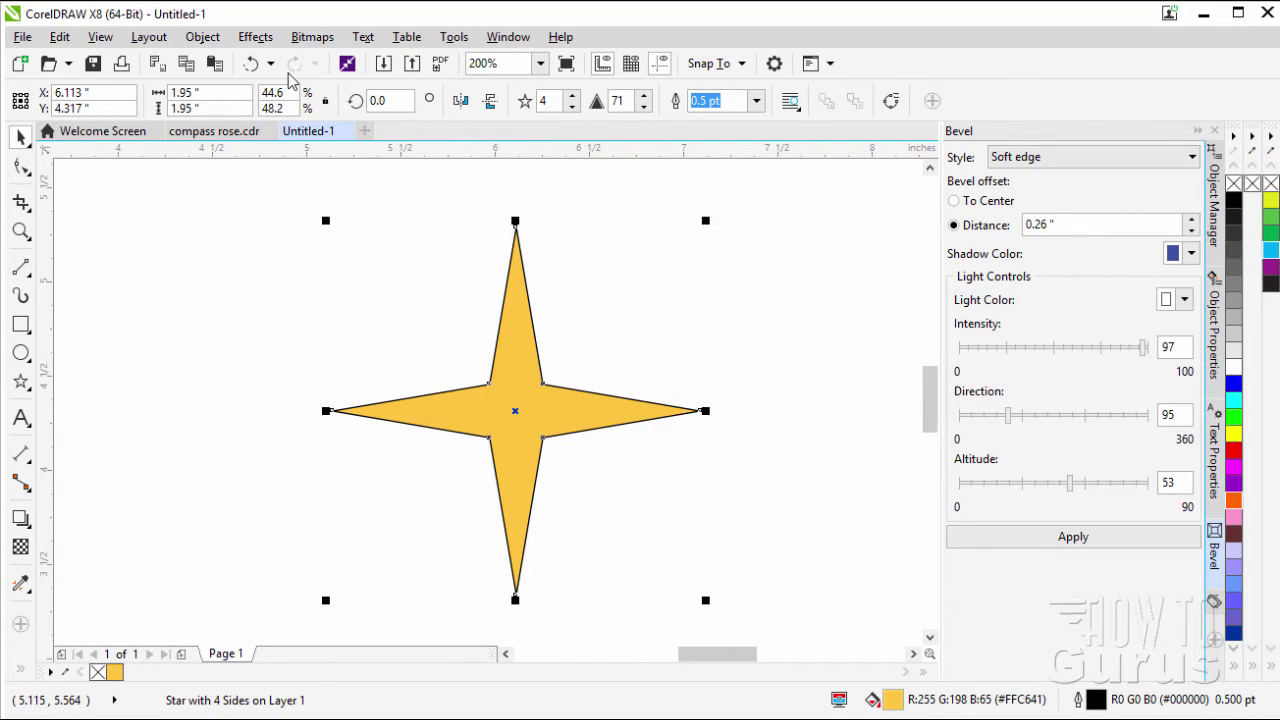
left_click(257, 37)
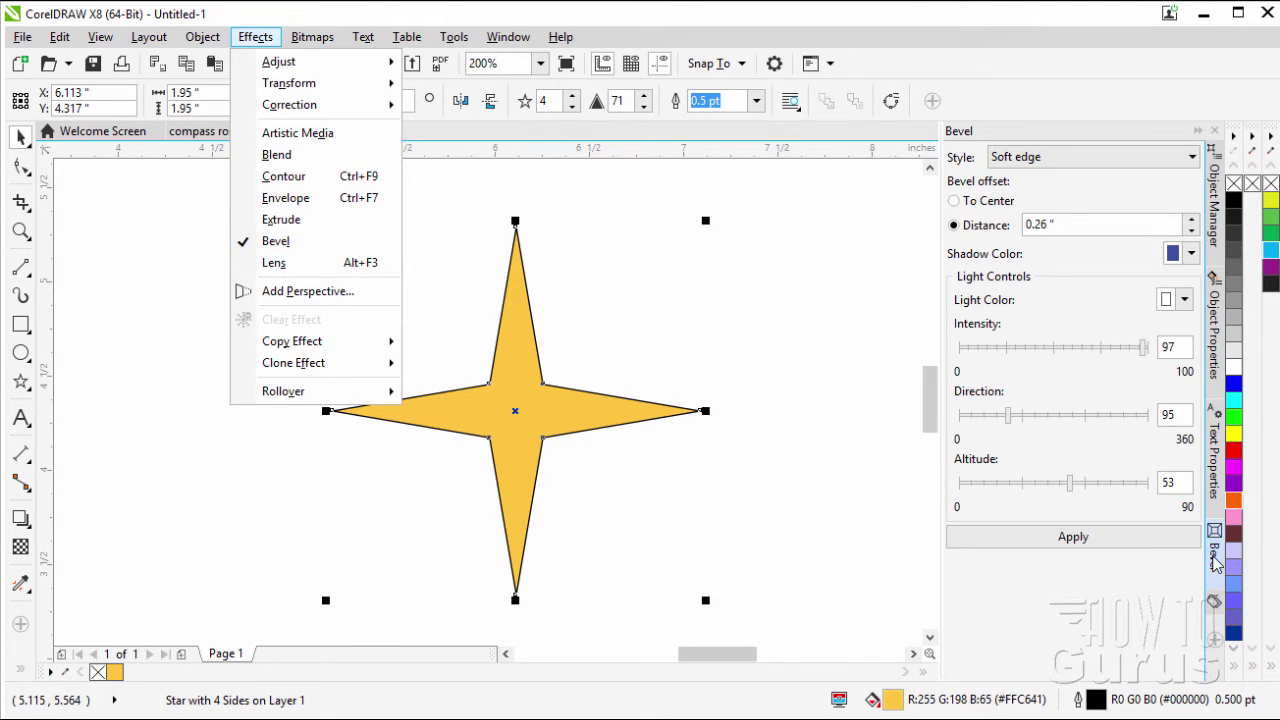
left_click(1214, 560)
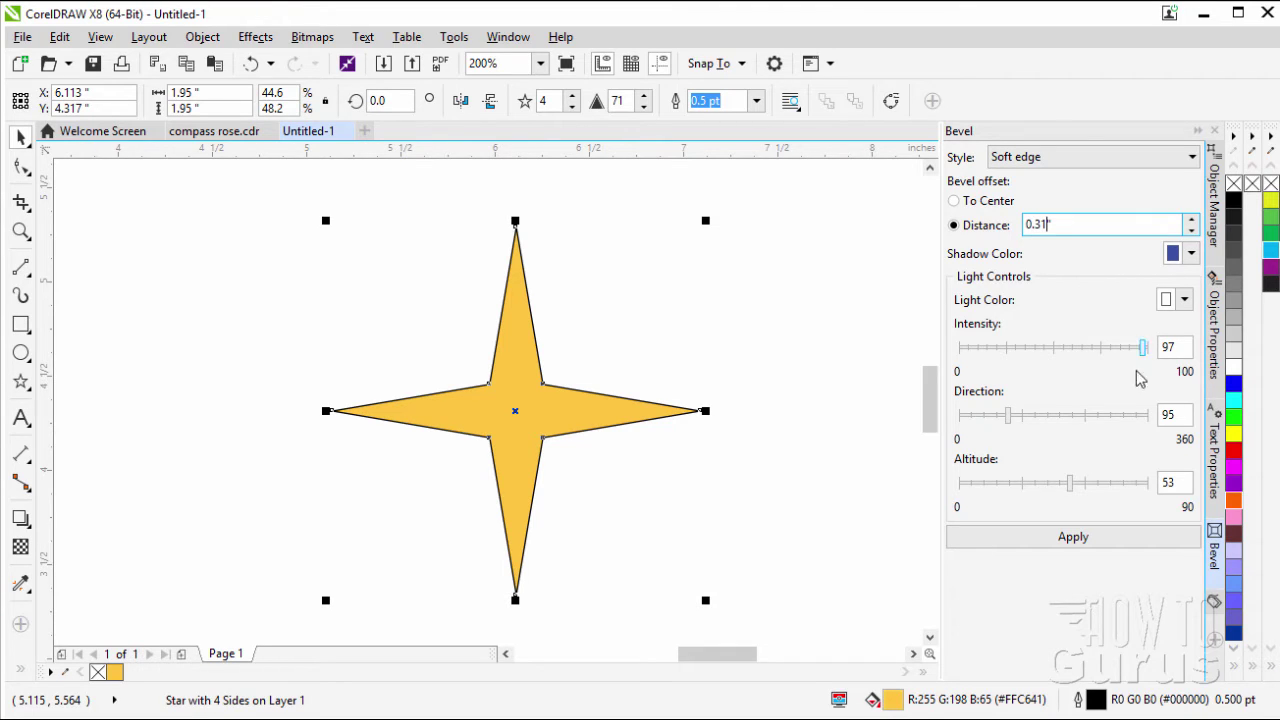
left_click(1172, 347)
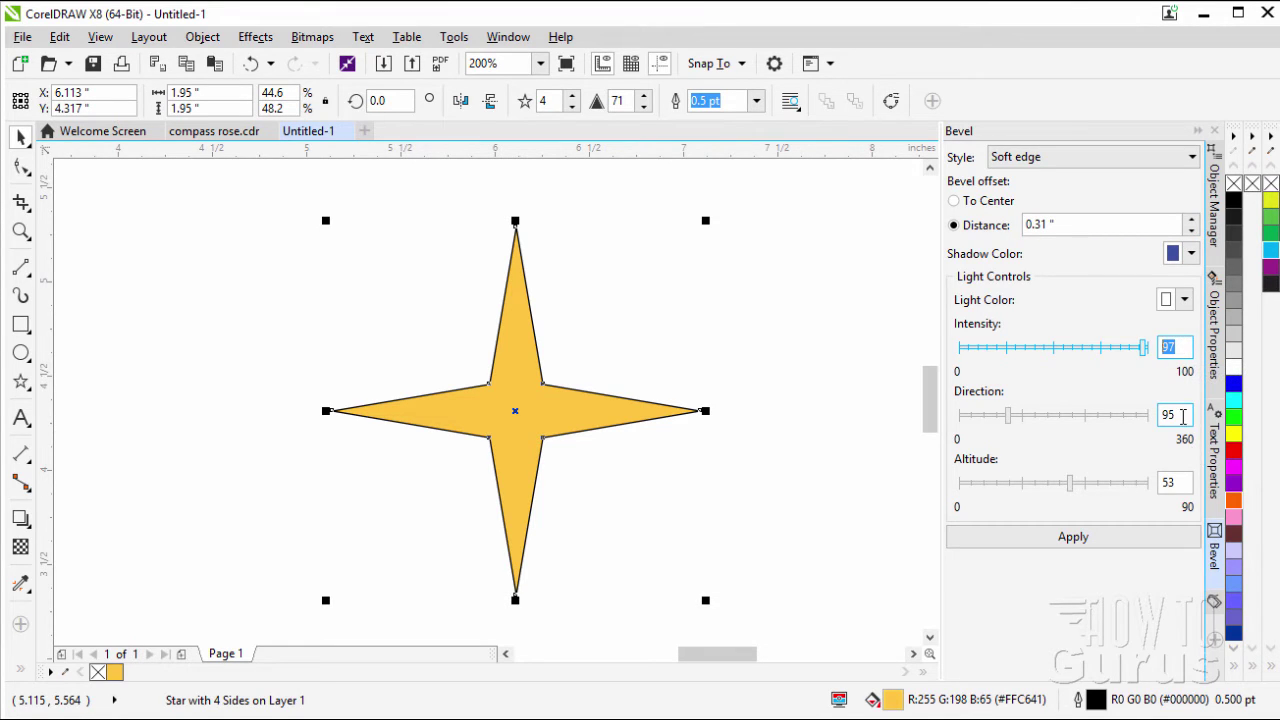
left_click(1178, 415)
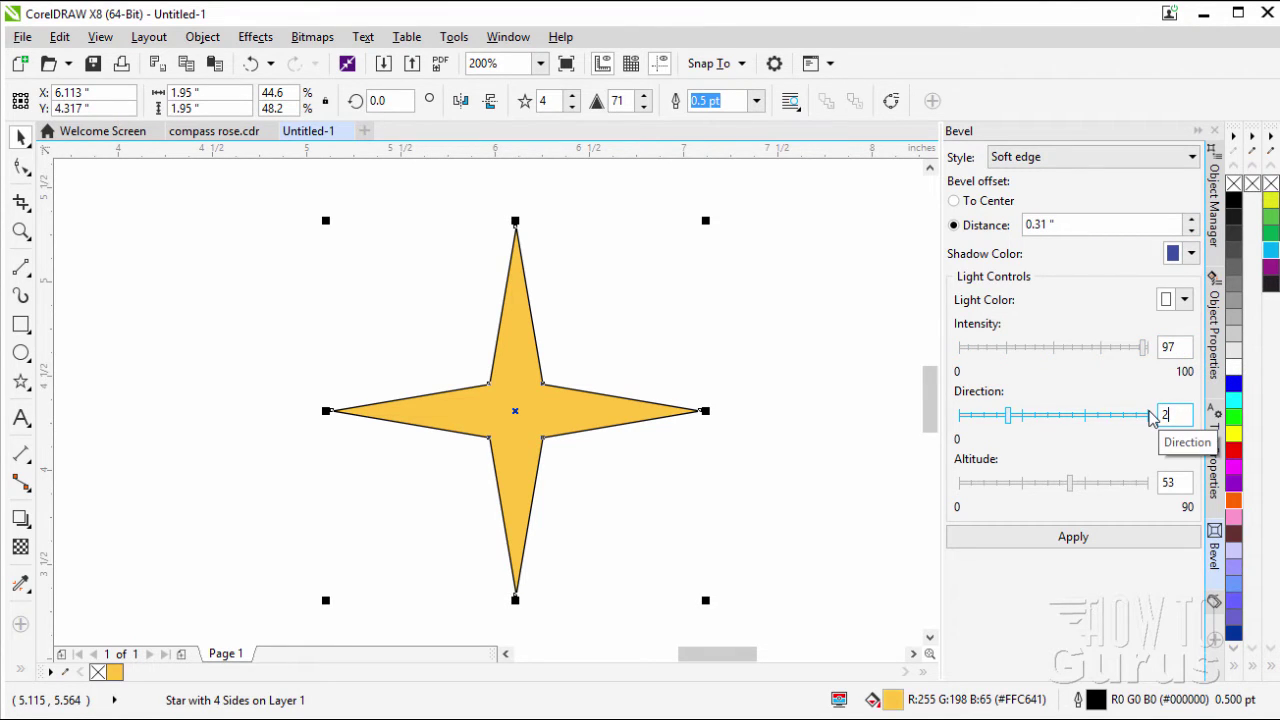
left_click(1174, 484)
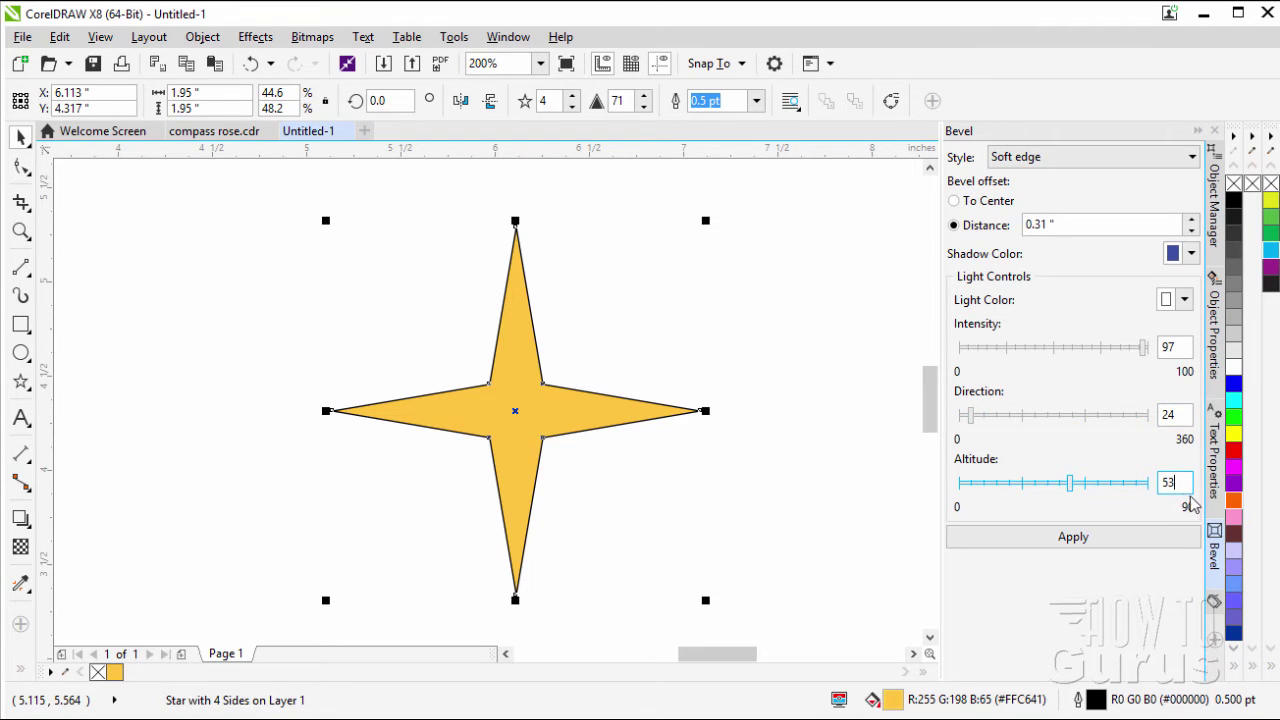
left_click(1086, 540)
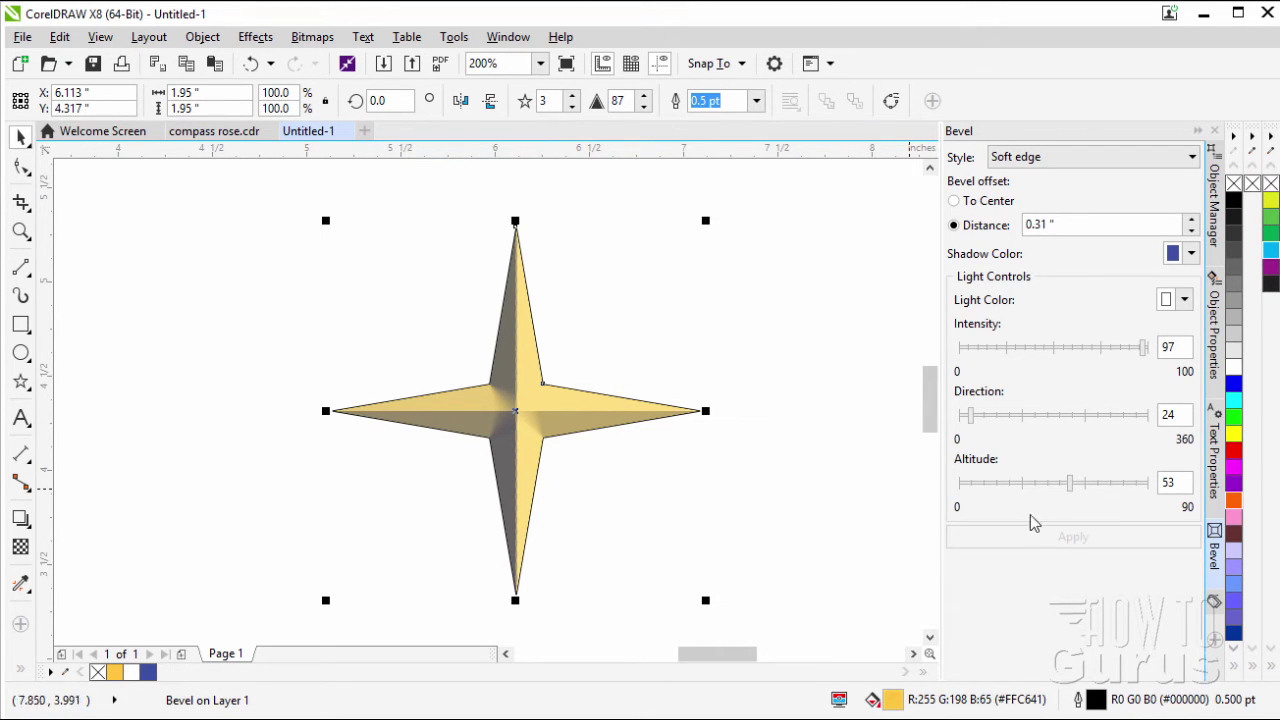
- Try bevel altitudes of 43 and 51 on the star, and restore the altitude to 53
left_click_drag(1070, 482, 1049, 483)
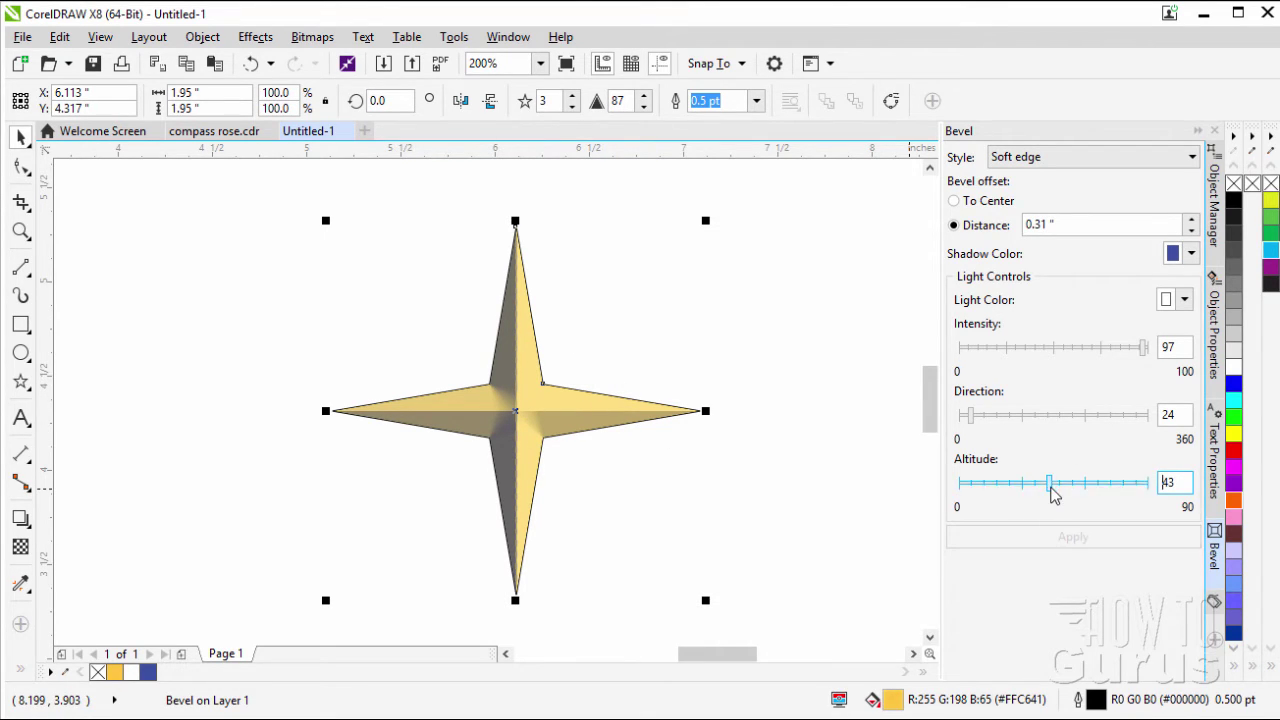
left_click(1067, 540)
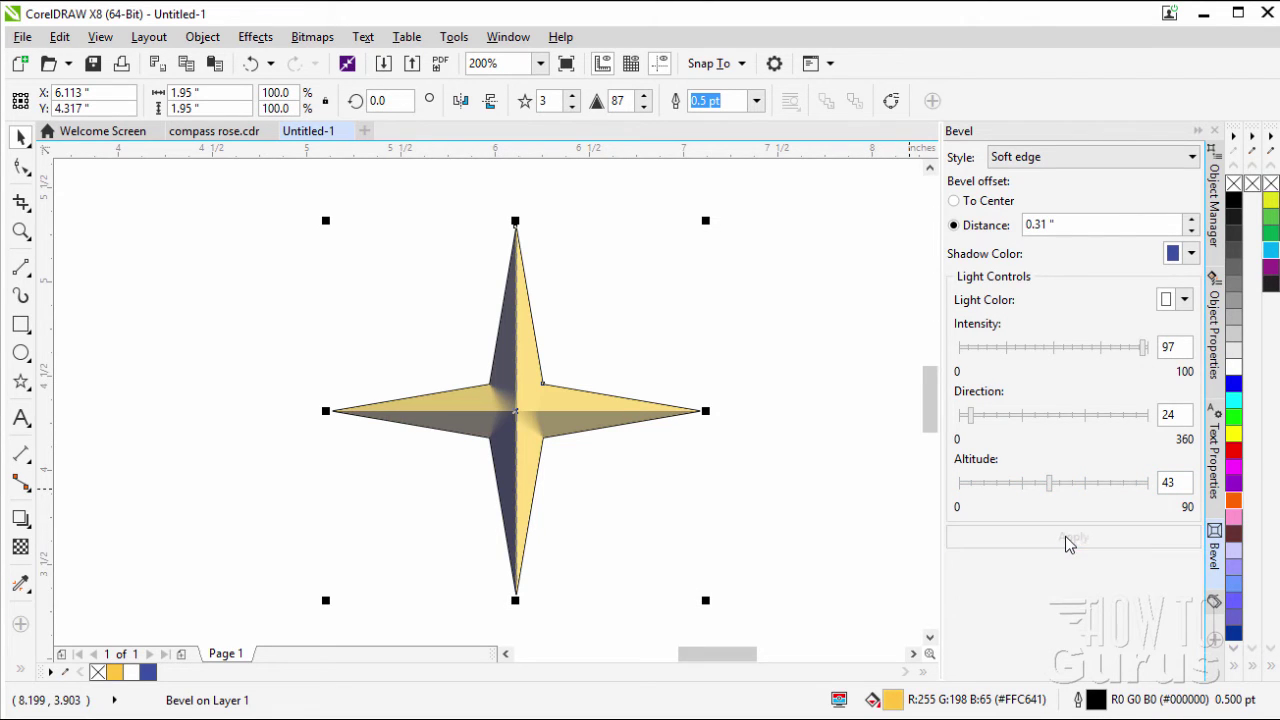
mouse_move(1050, 483)
left_mouse_down()
mouse_move(1017, 483)
mouse_move(1066, 483)
left_mouse_up()
left_click(1060, 540)
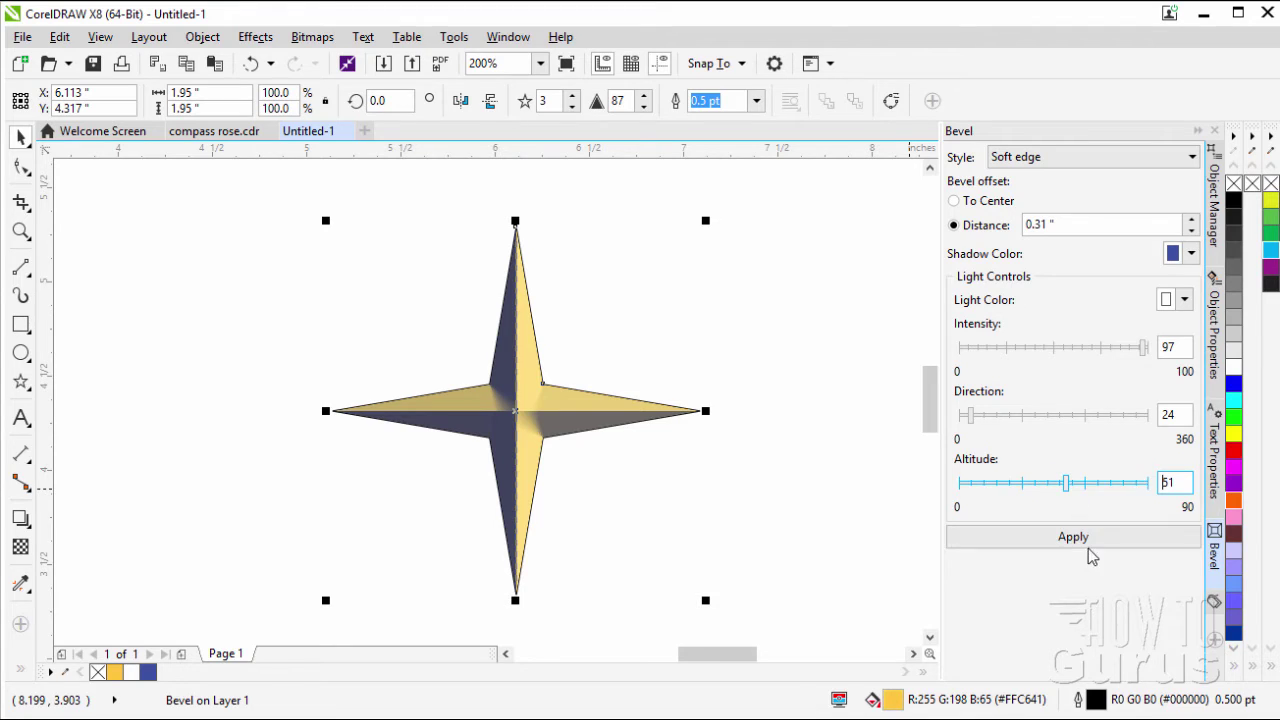
left_click(1080, 546)
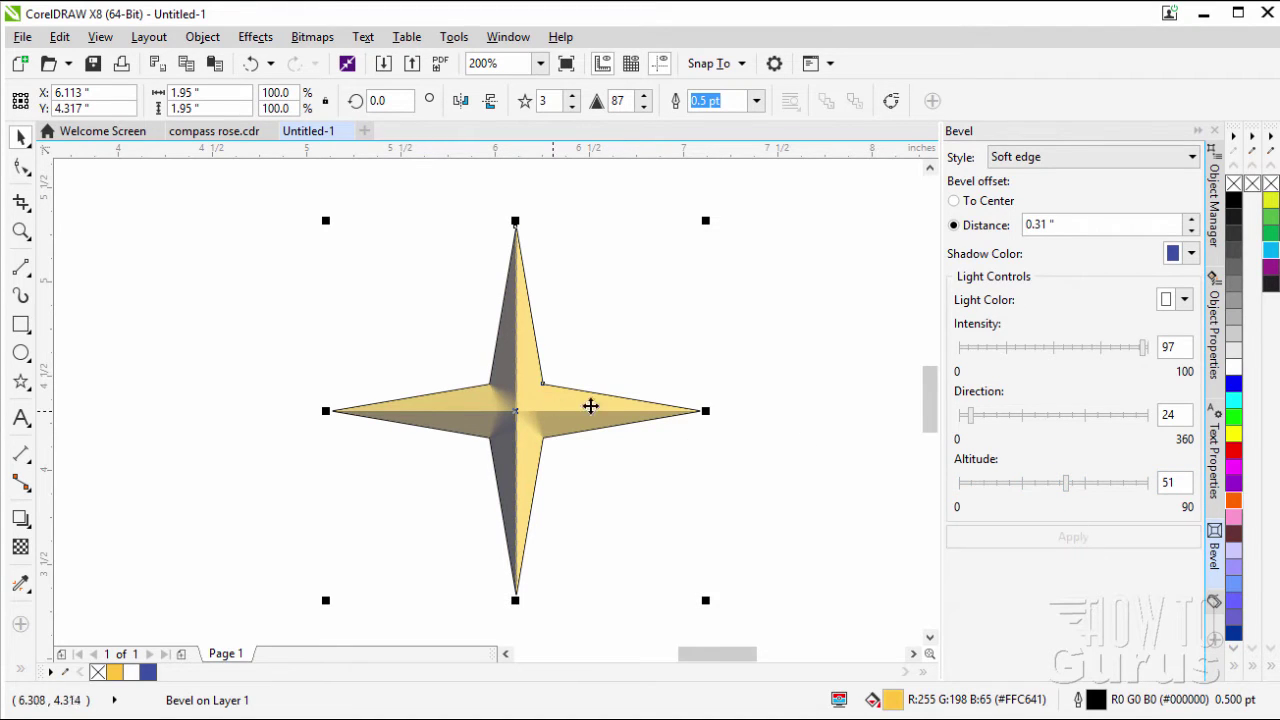
double_click(1181, 484)
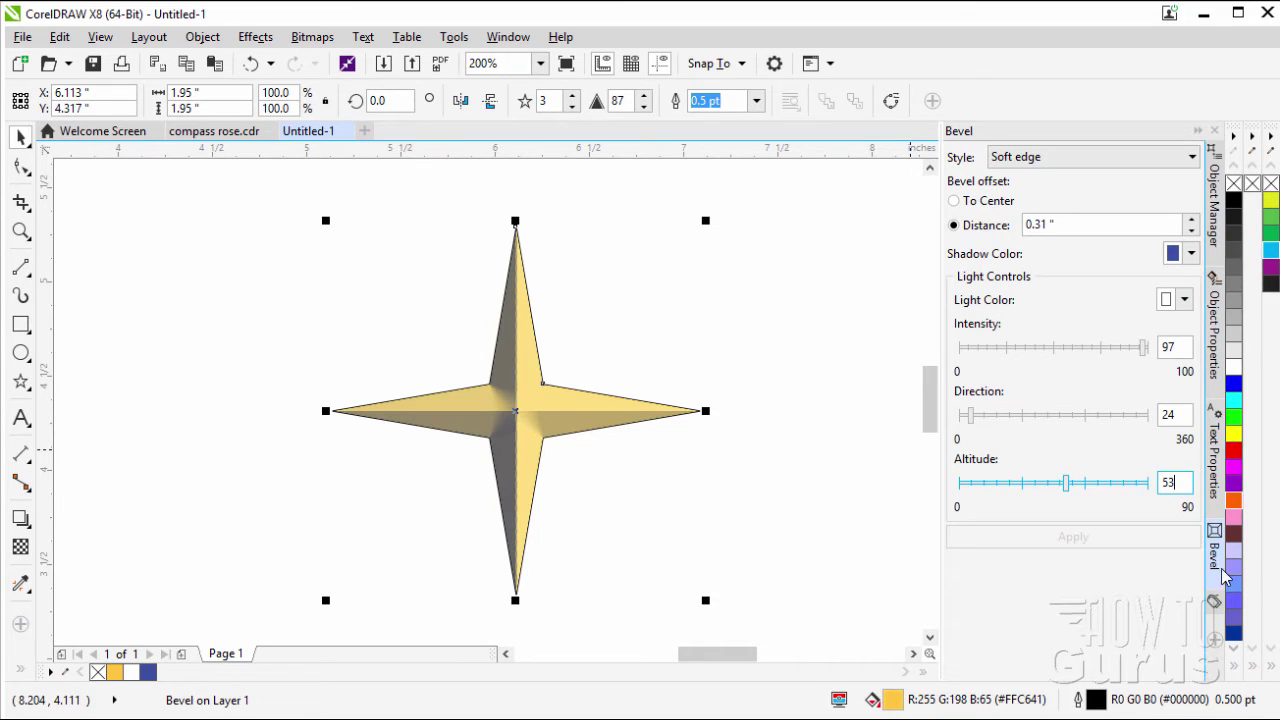
left_click(1102, 484)
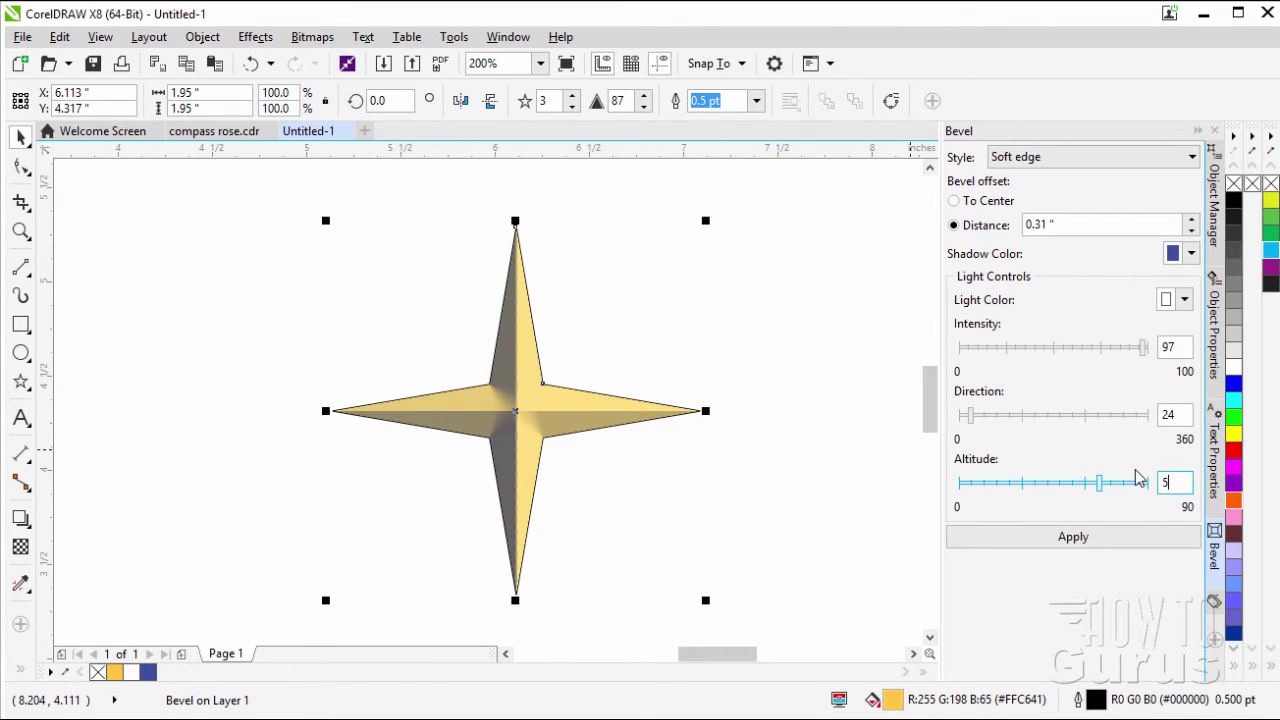
left_click(1086, 537)
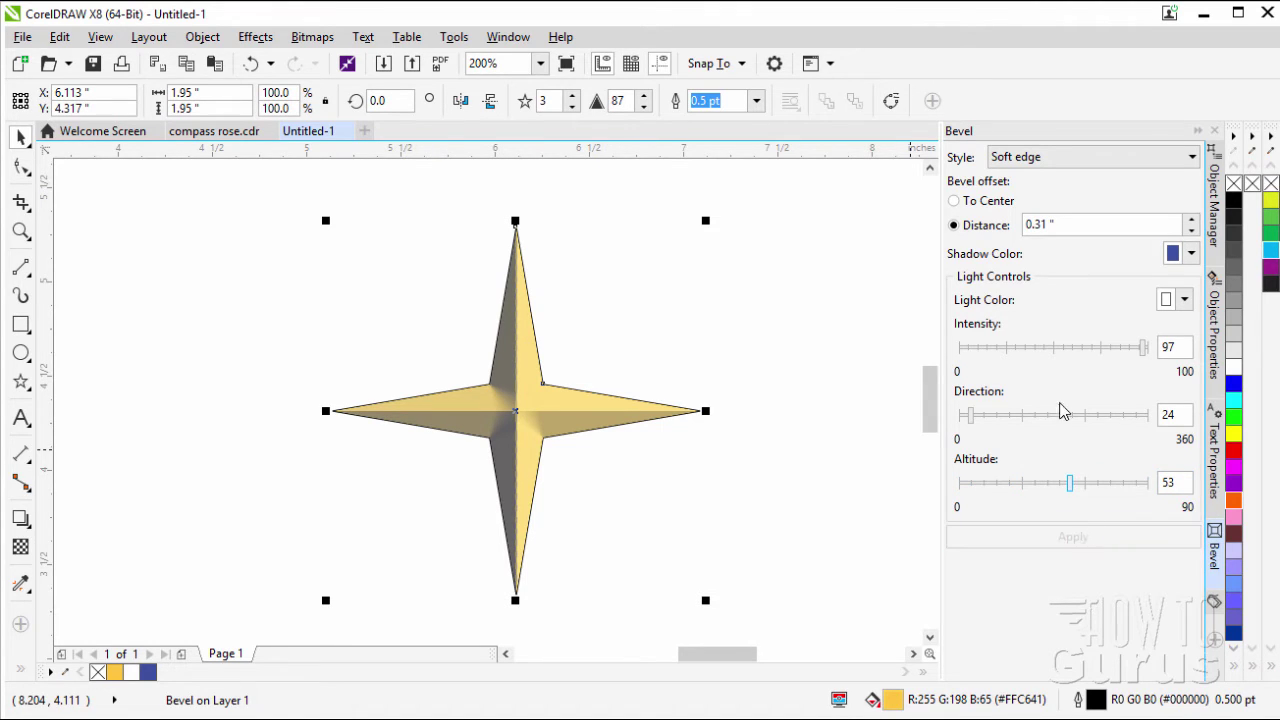
- Try a bevel light direction of 155 on the star, and restore the direction to 24
left_click_drag(972, 416, 1040, 416)
left_click(1063, 533)
left_click(1073, 539)
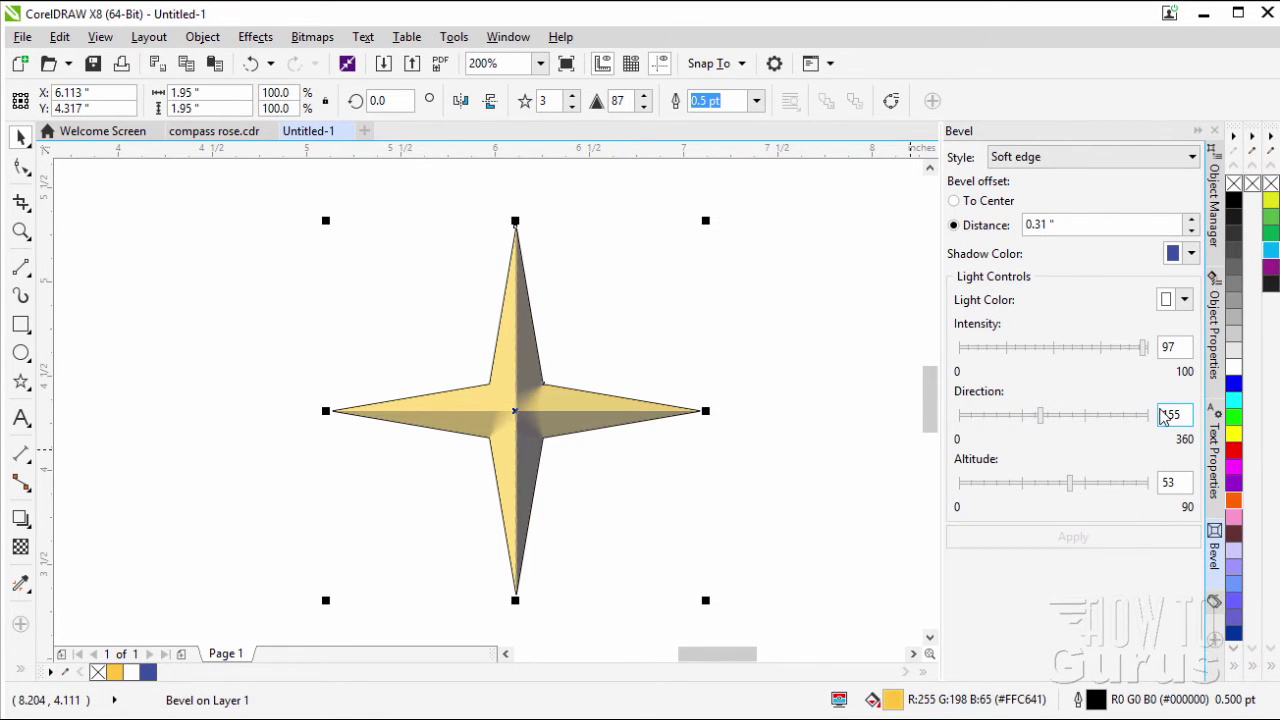
left_click_drag(1187, 413, 1143, 413)
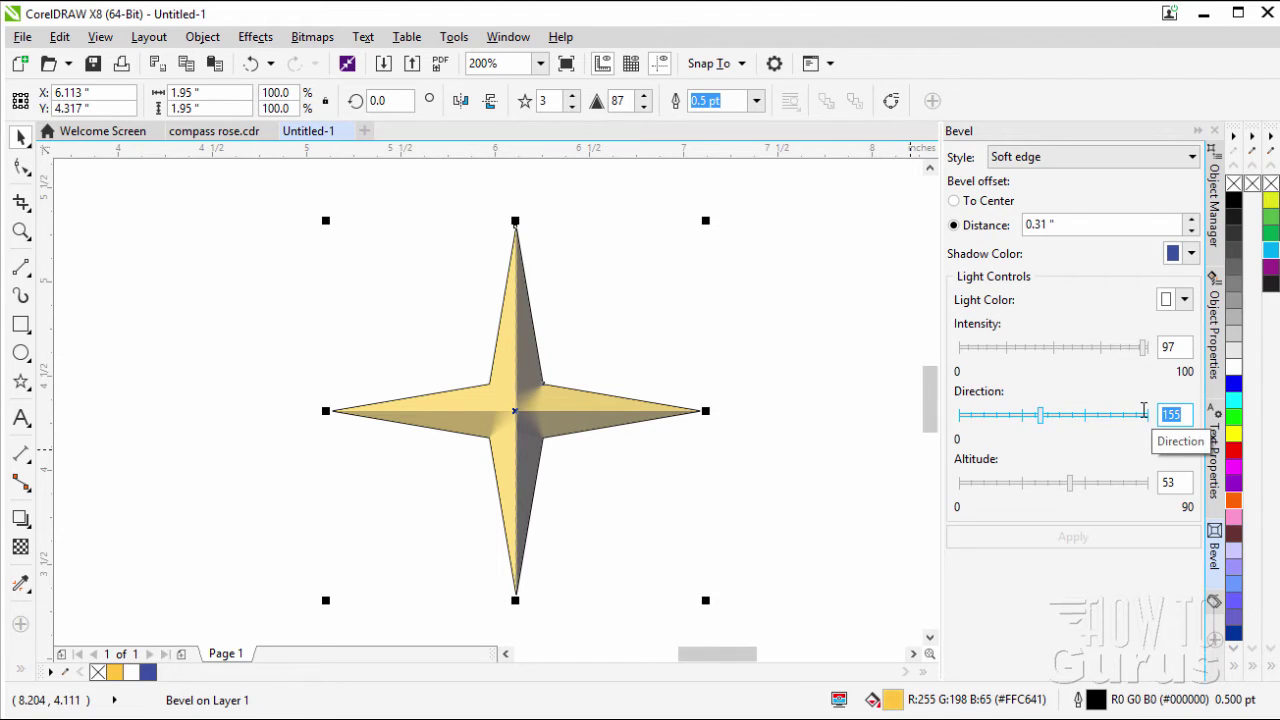
key("Return")
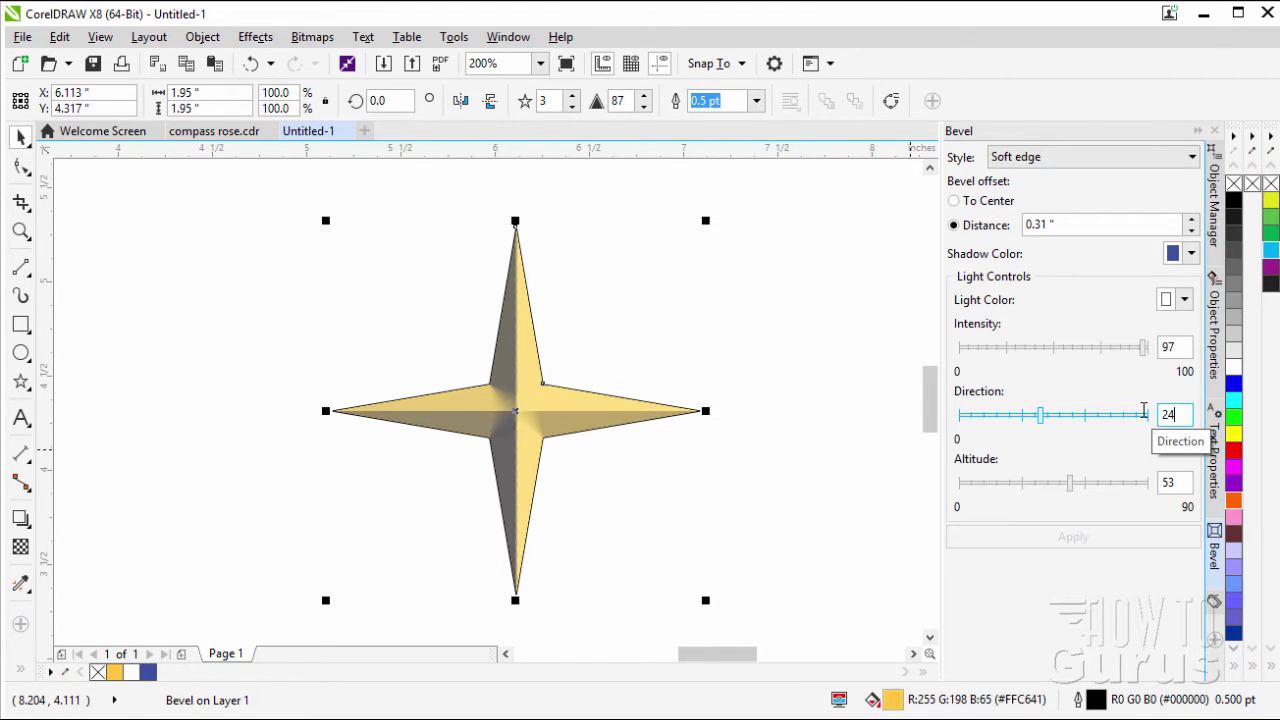
- Try bevel light intensities of 81 and 50 on the star, and restore the intensity to 97
left_click(1146, 350)
left_click_drag(1145, 351, 1117, 351)
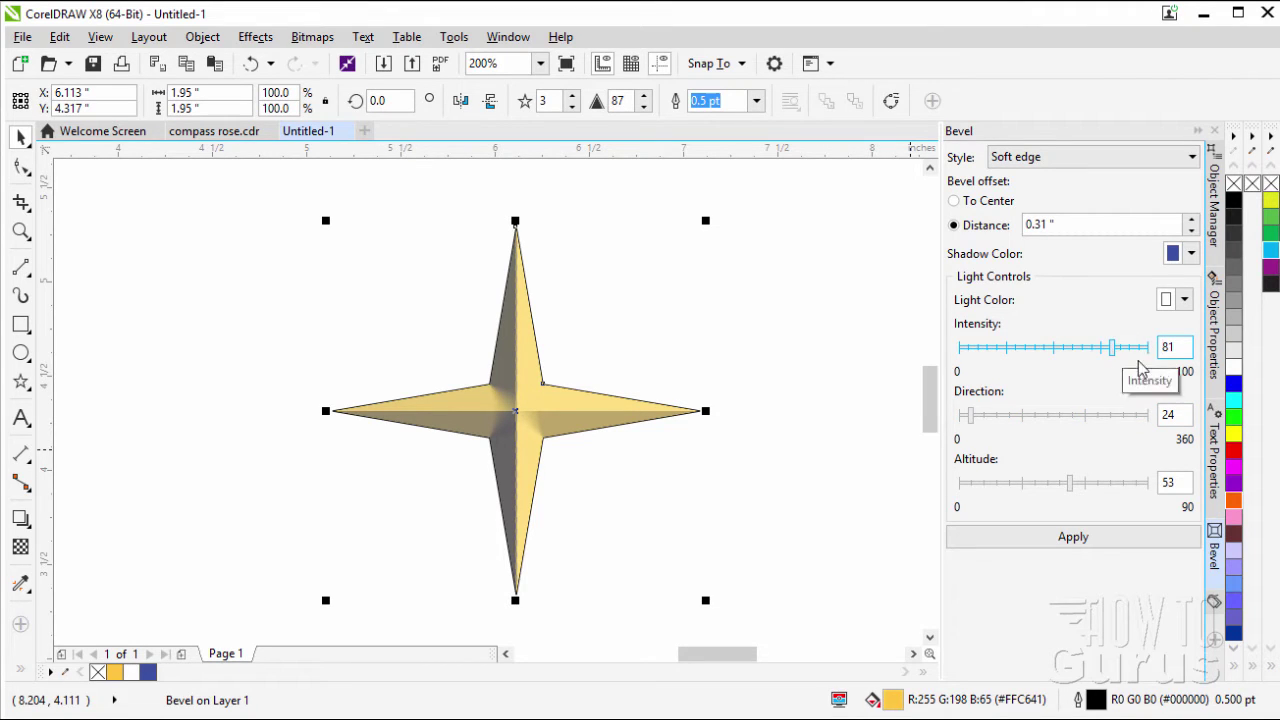
left_click(1088, 545)
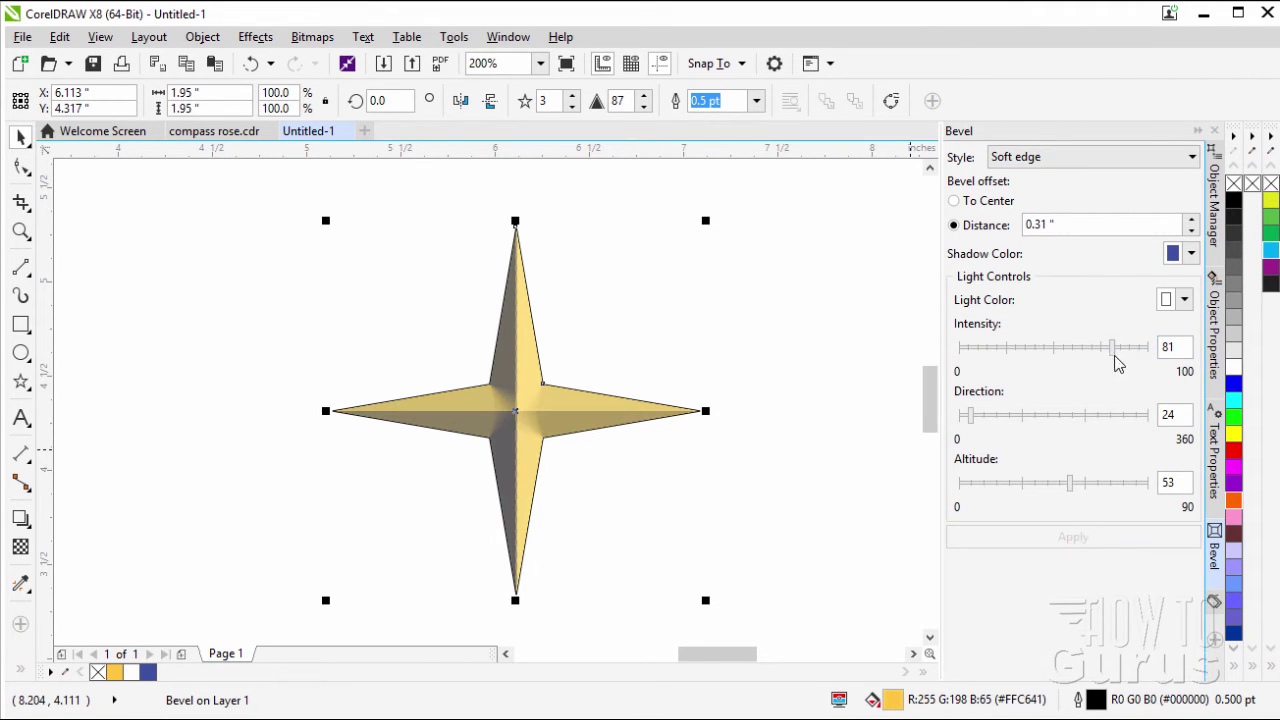
left_click_drag(1112, 350, 1055, 350)
left_click(1073, 537)
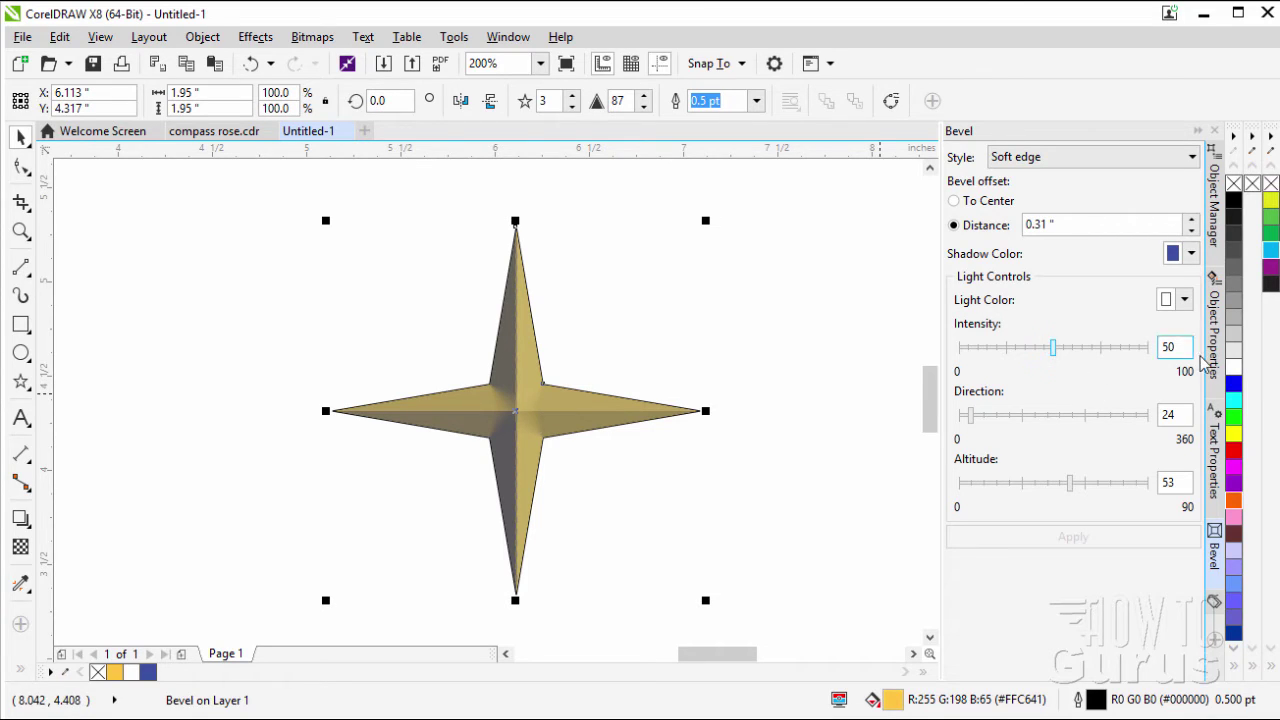
left_click(1184, 347)
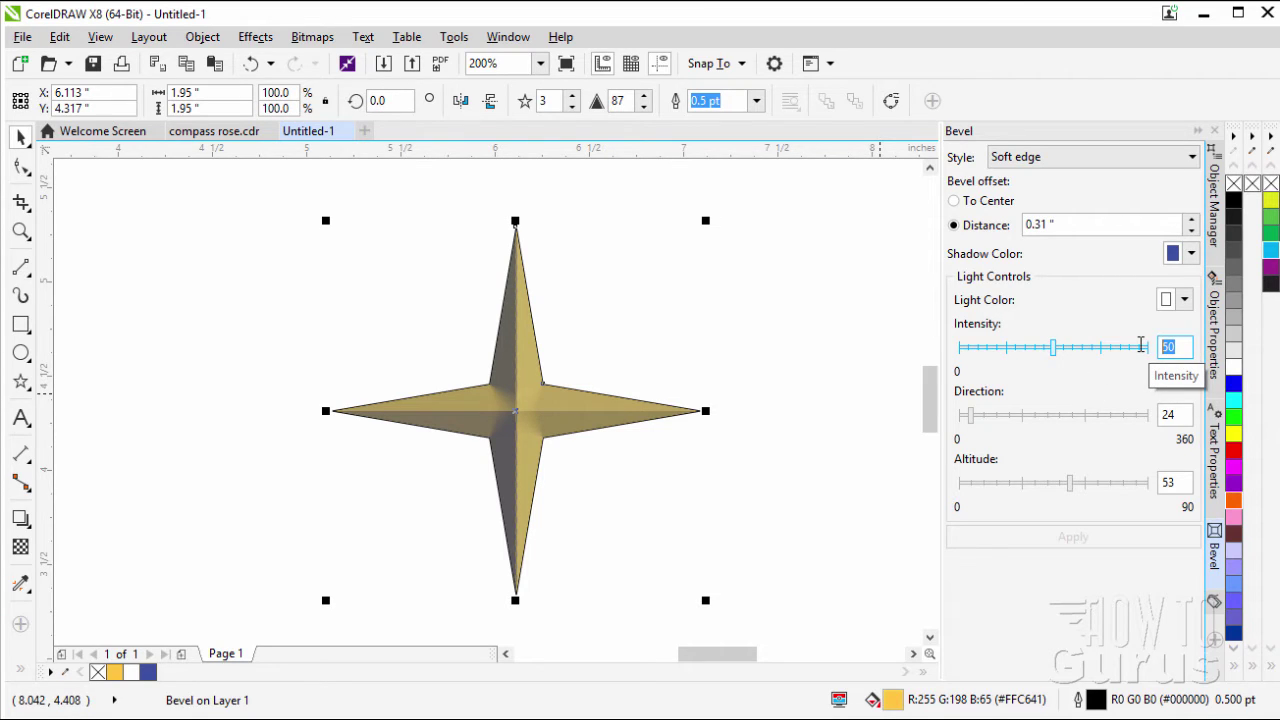
key("Return")
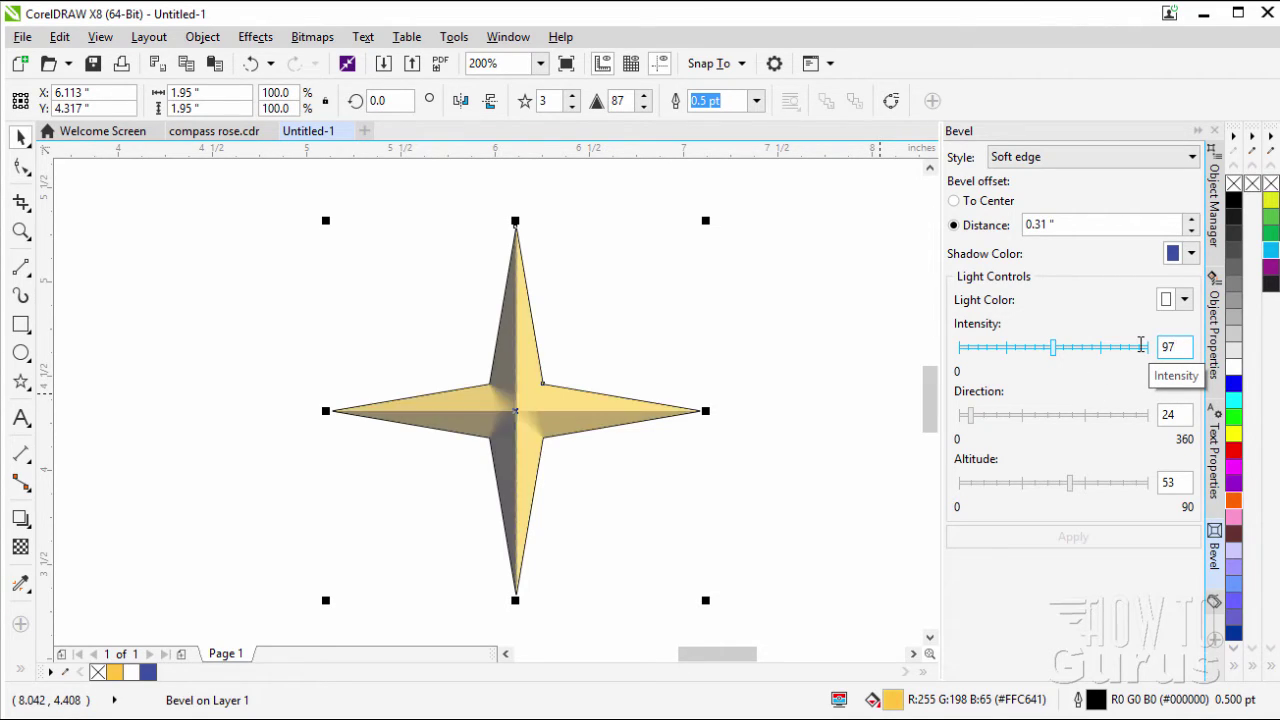
- Try shorter bevel offset distances of 0.24 and 0.18 inches on the star
left_click(1137, 222)
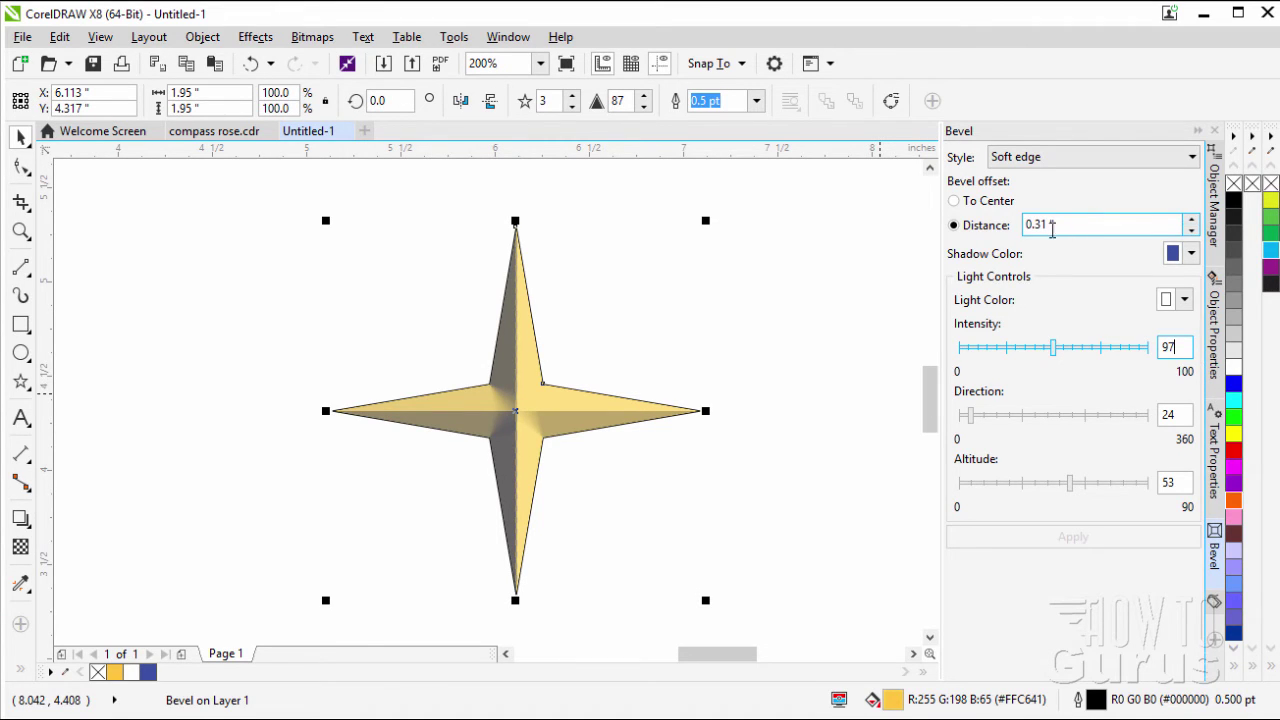
left_click(1050, 224)
left_click(1192, 231)
left_click(1192, 231)
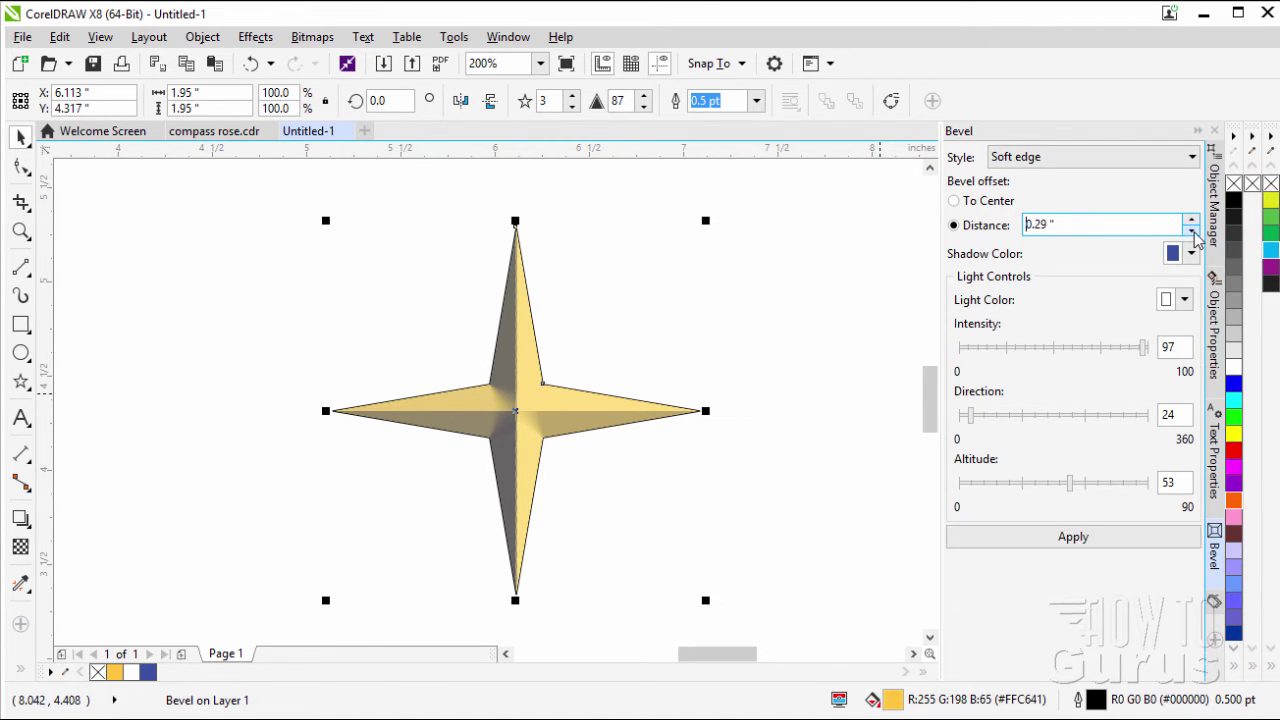
left_click(1192, 232)
left_click(1073, 537)
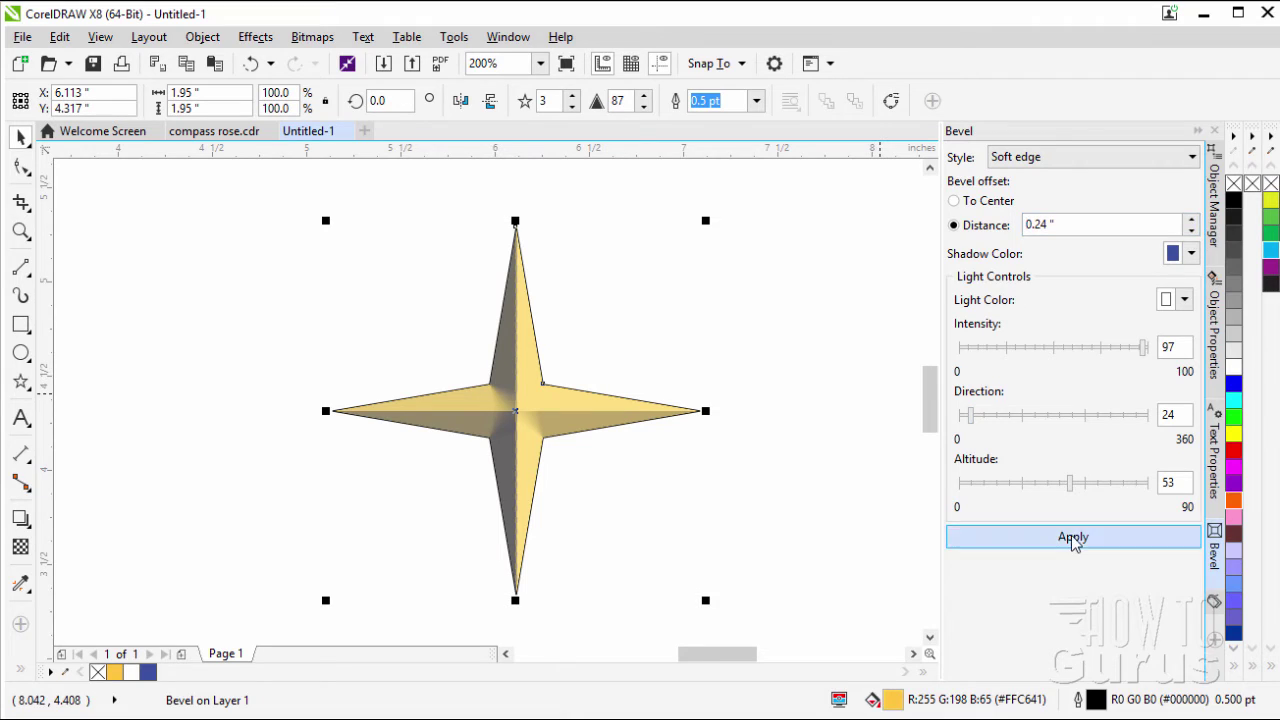
left_click(1192, 232)
left_click(1192, 232)
left_click(1192, 232)
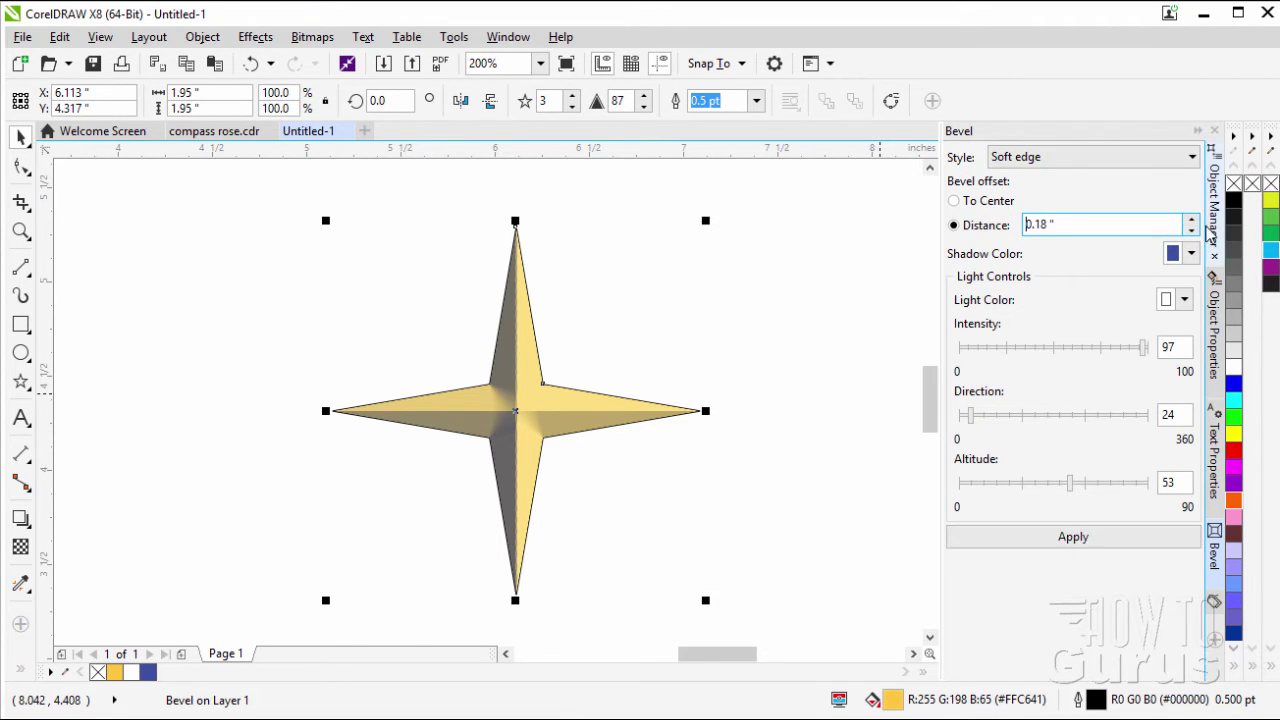
left_click(1068, 537)
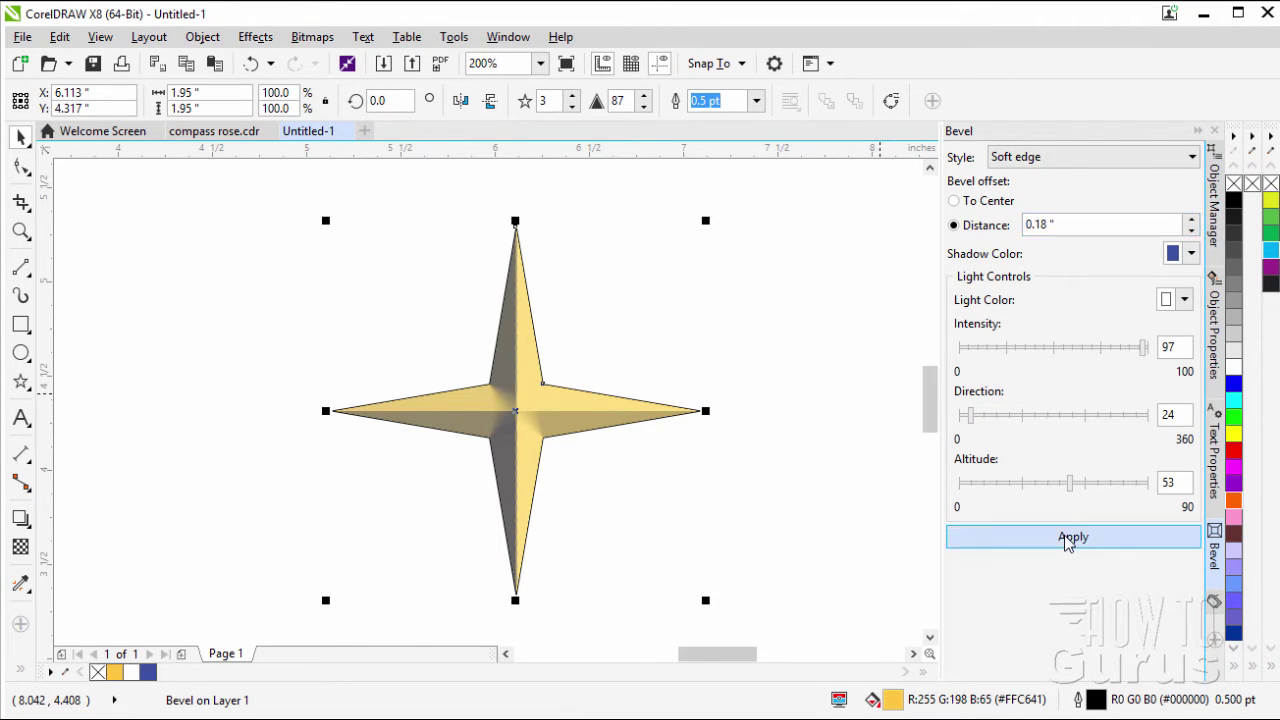
- Apply a 0.09-inch bevel offset distance to the star, and restore the distance to 0.31 inches
left_click(1192, 232)
left_click(1192, 232)
left_click(1192, 232)
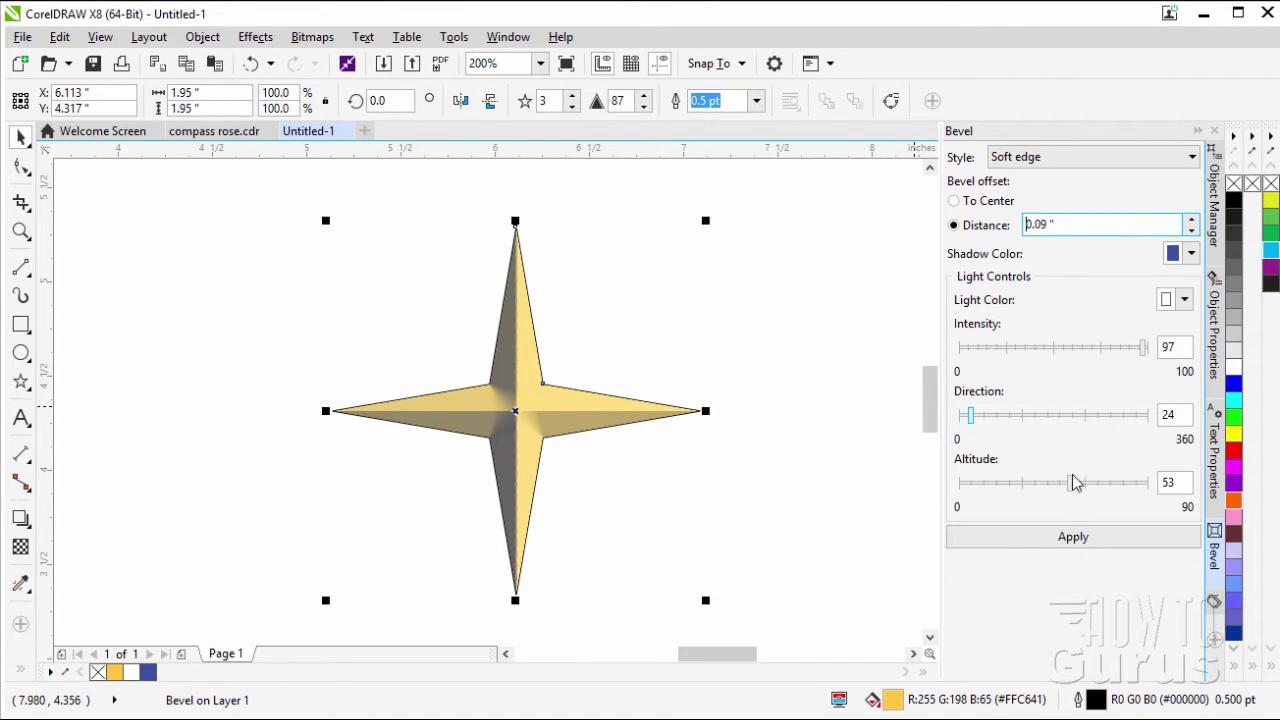
left_click(1071, 540)
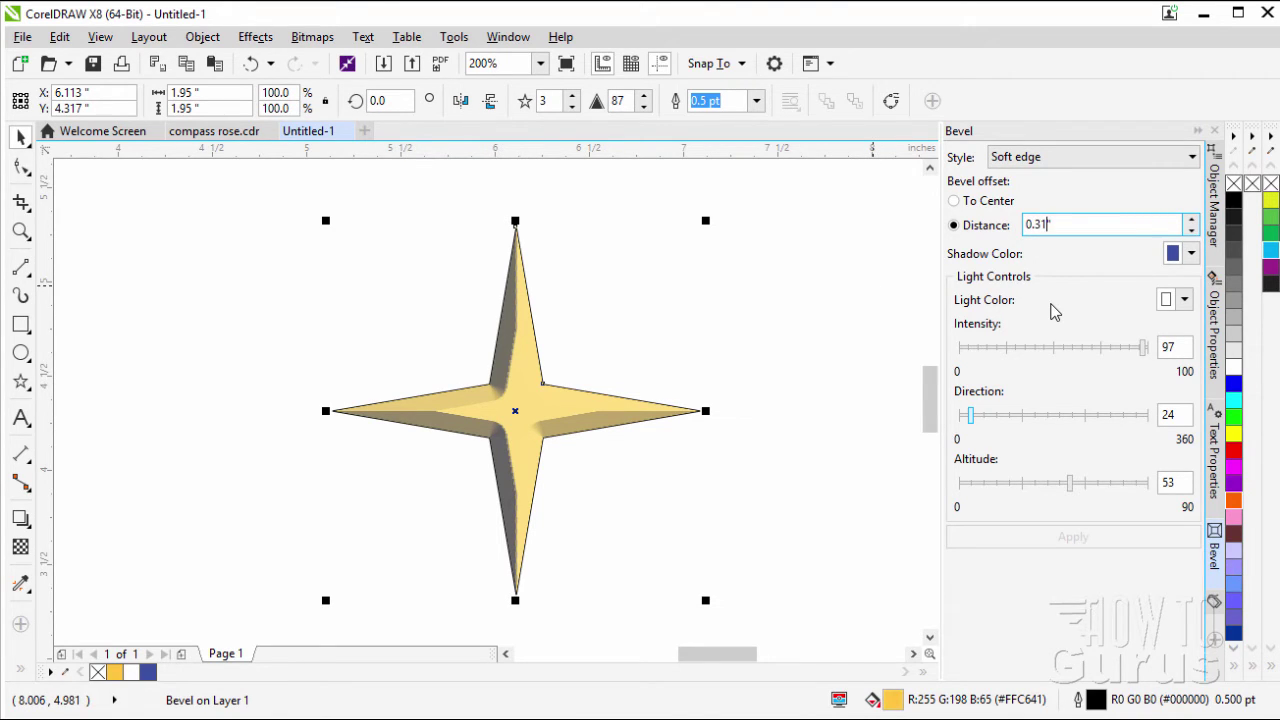
key("Return")
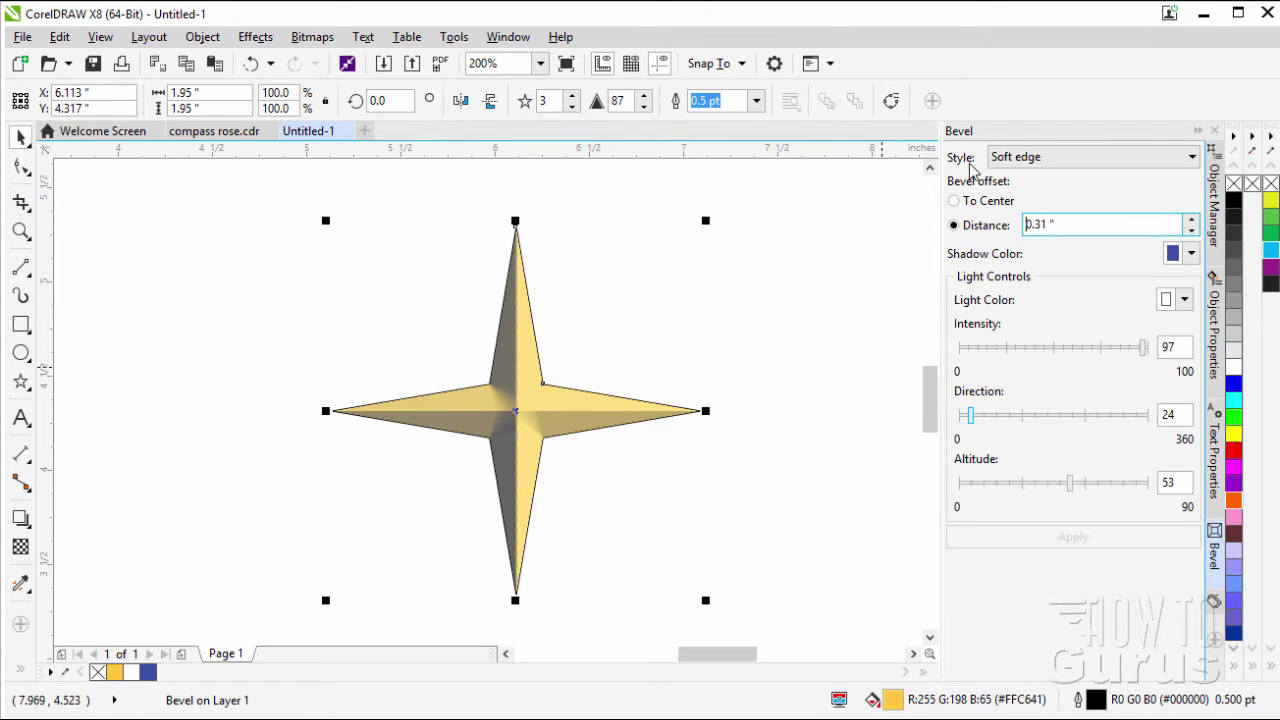
- Check the available bevel styles for the star and keep Soft edge
left_click(1016, 157)
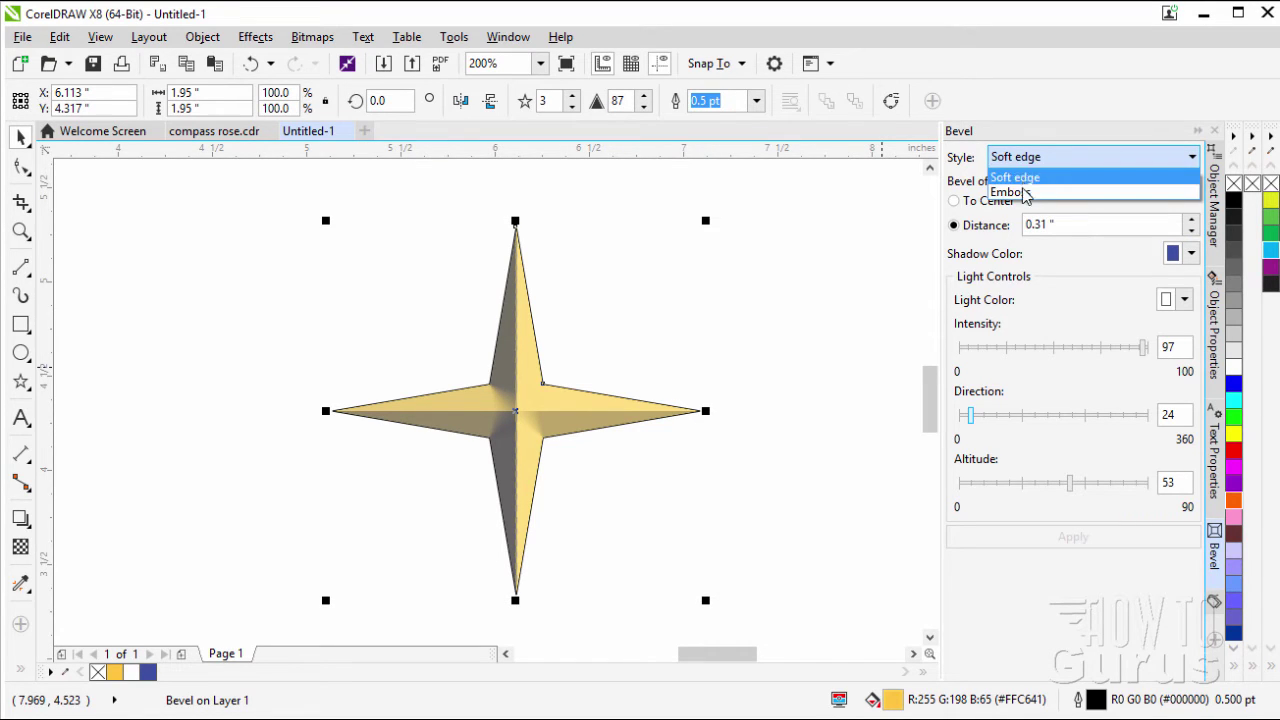
left_click(1034, 178)
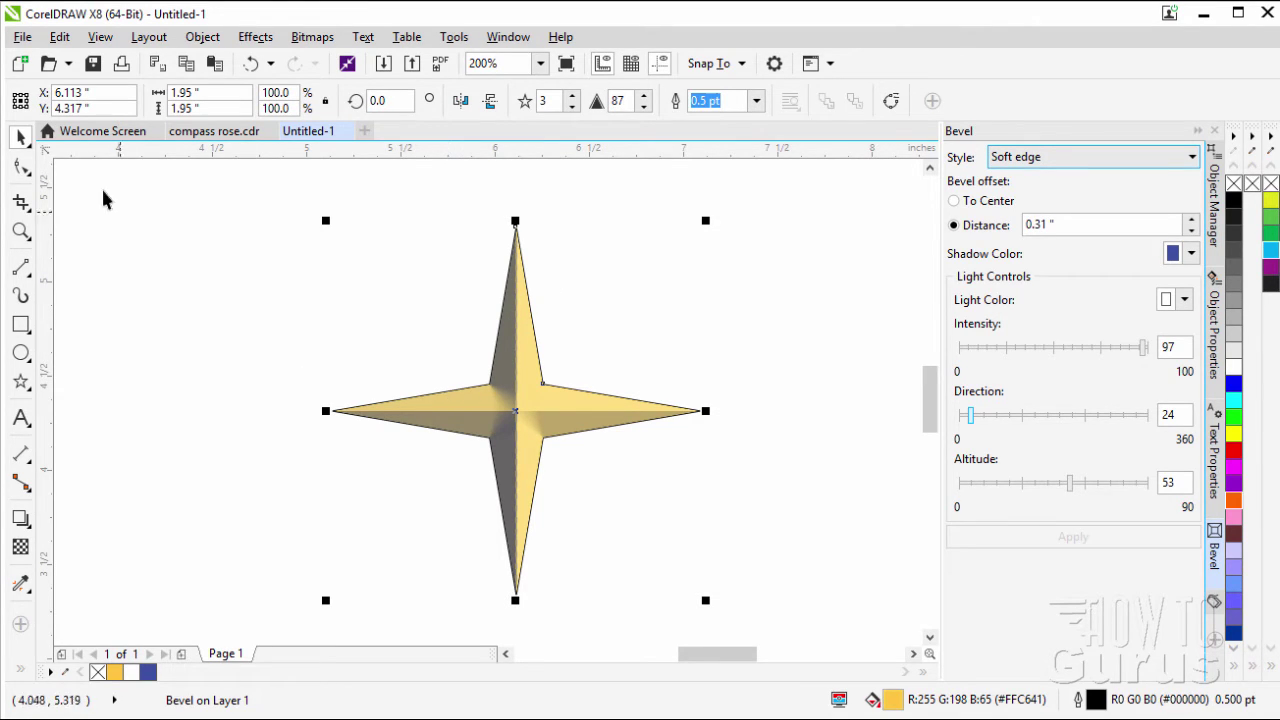
left_click(187, 282)
scroll(187, 282, "down", 1)
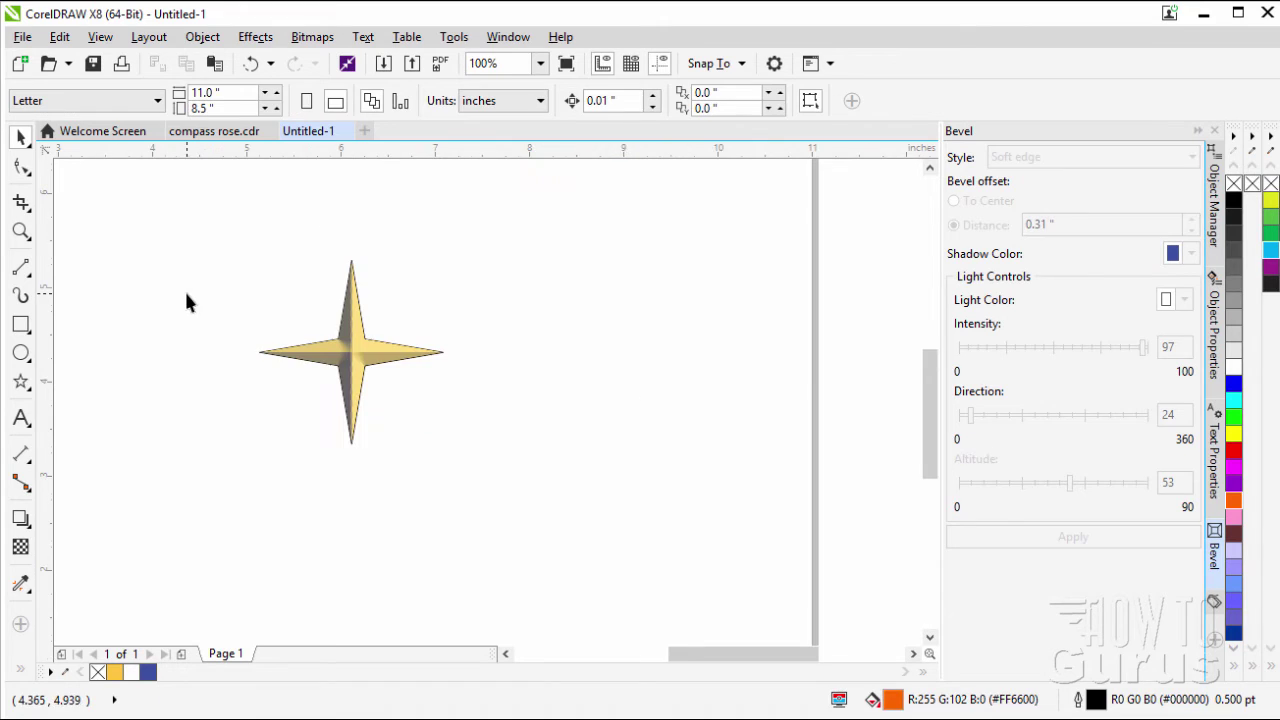
- Center the beveled star on the page
left_click(350, 358)
left_click(214, 41)
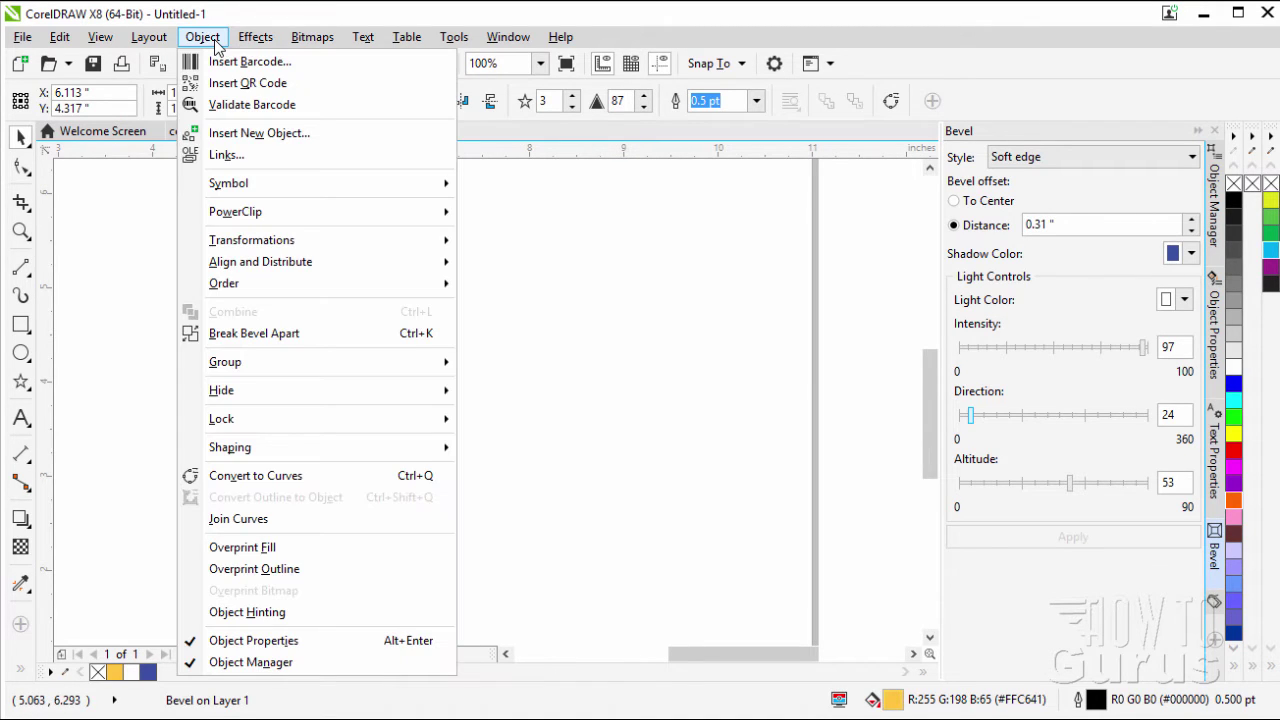
mouse_move(293, 266)
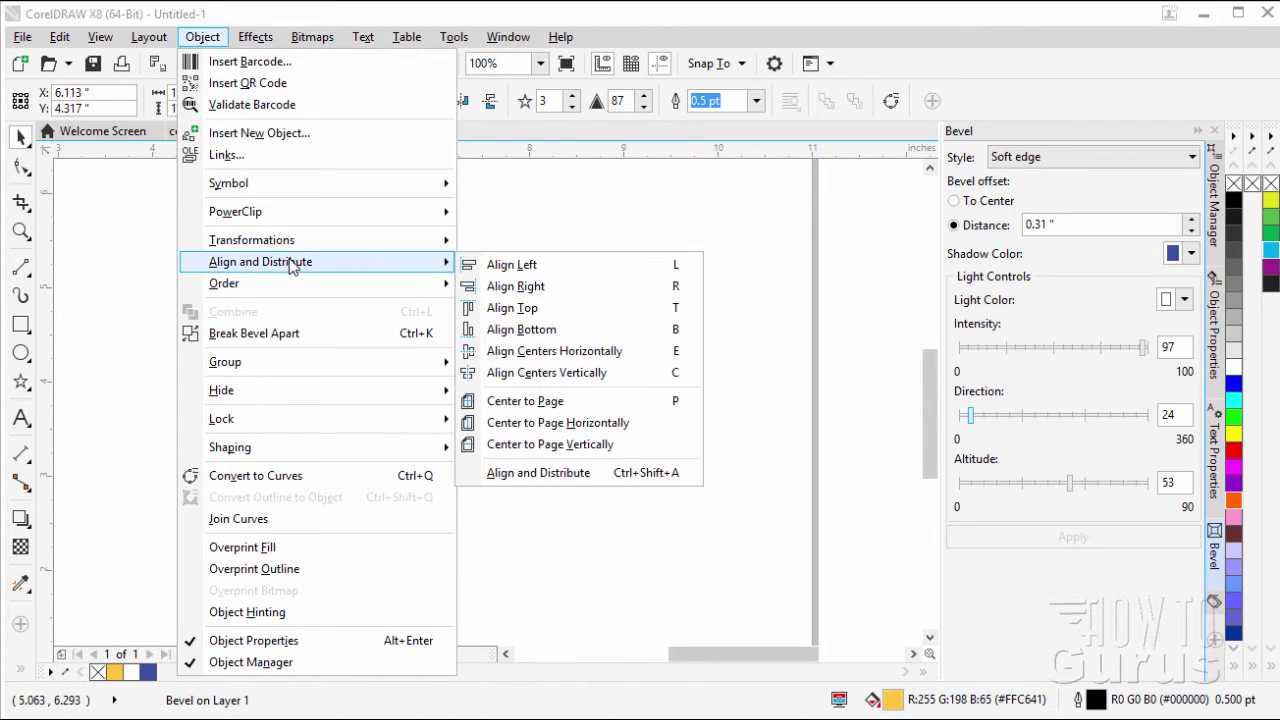
left_click(525, 400)
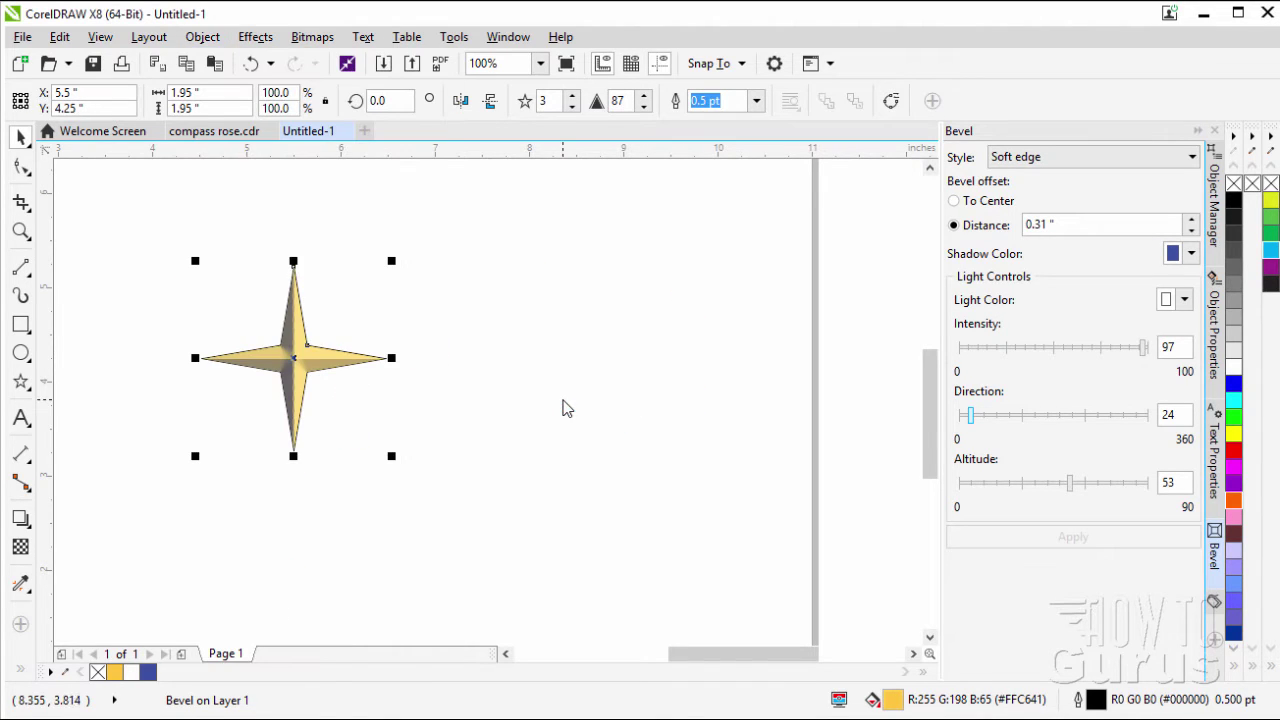
left_click_drag(747, 649, 709, 650)
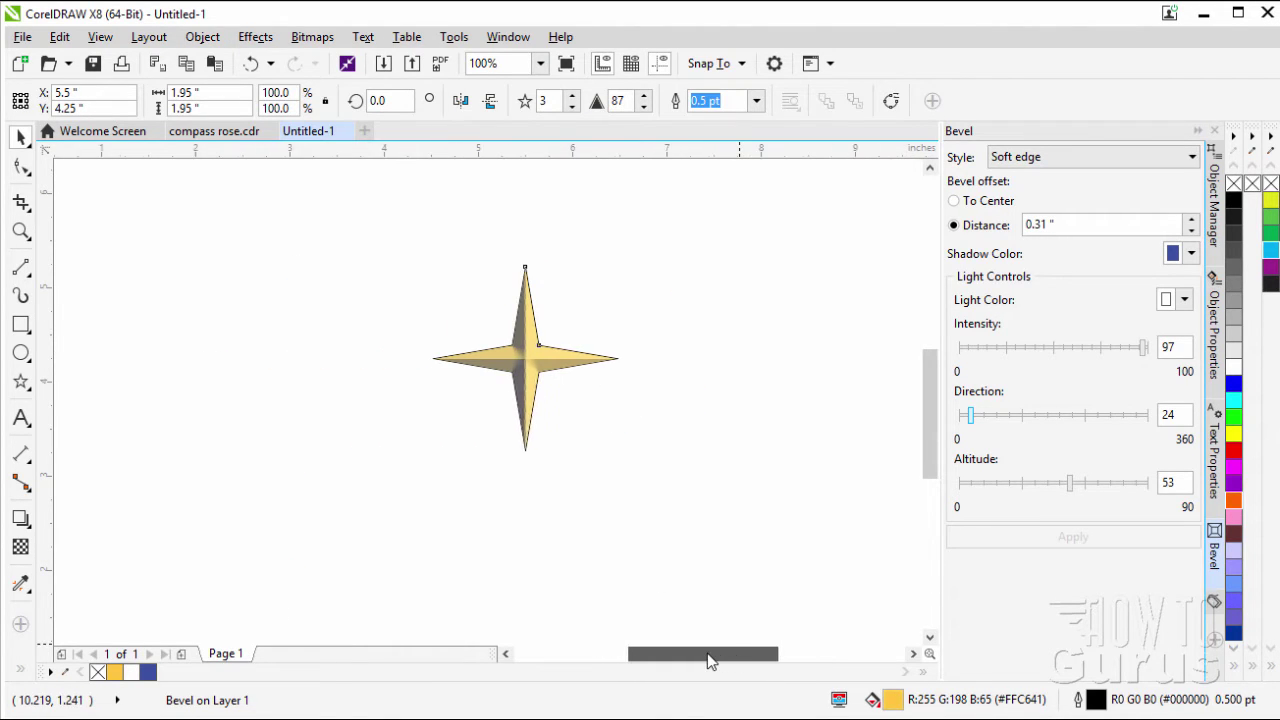
mouse_move(930, 478)
left_mouse_down()
mouse_move(930, 450)
mouse_move(930, 468)
left_mouse_up()
scroll(551, 432, "up", 2)
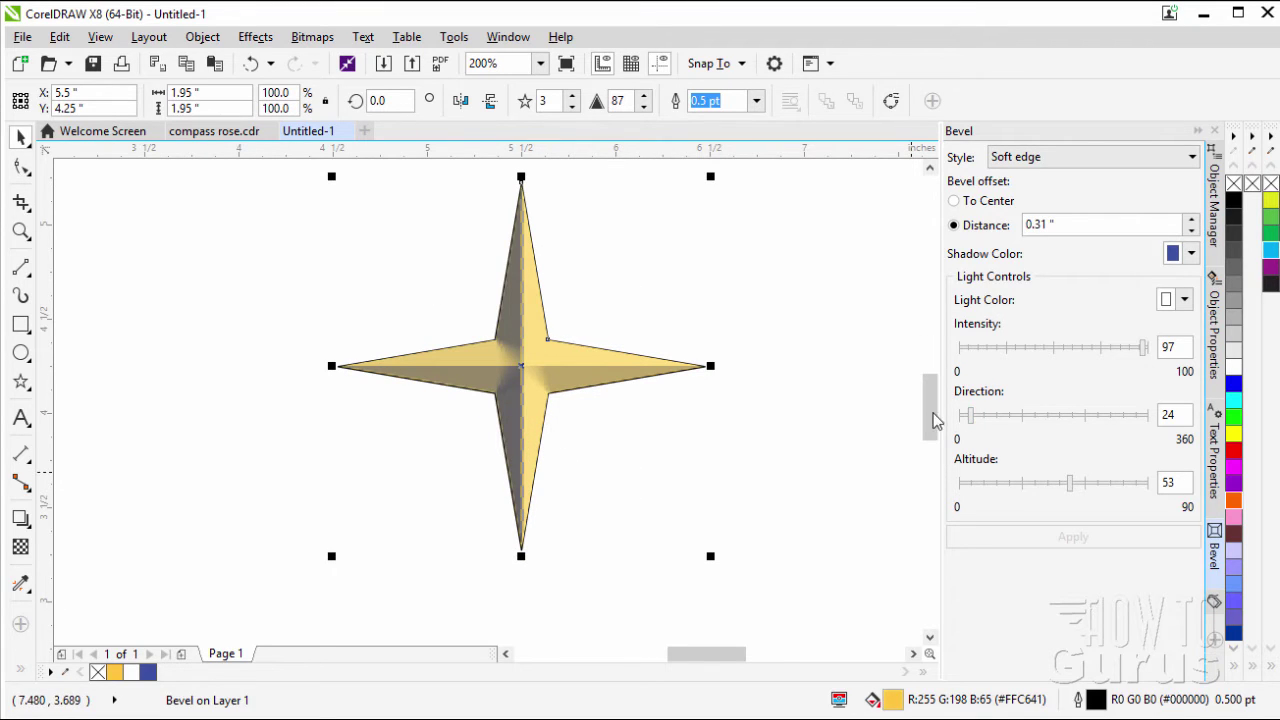
left_click_drag(929, 423, 929, 411)
left_click(893, 432)
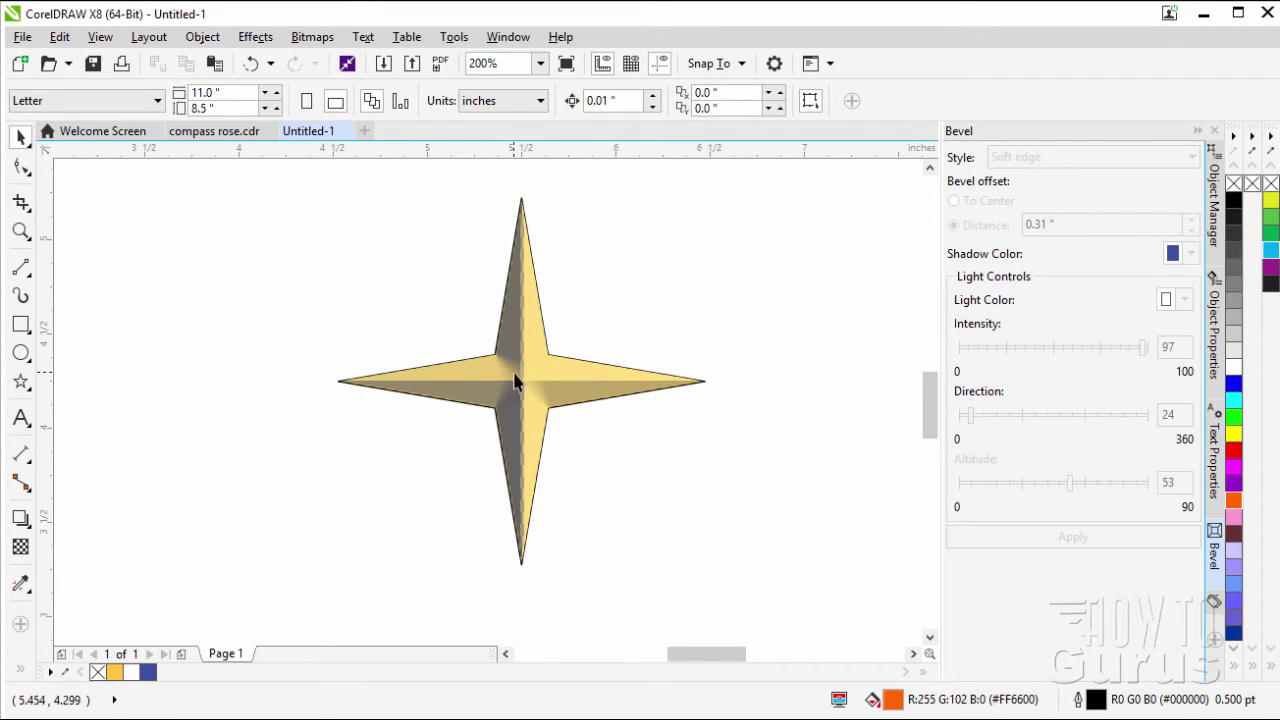
left_click(520, 376)
left_click(545, 405)
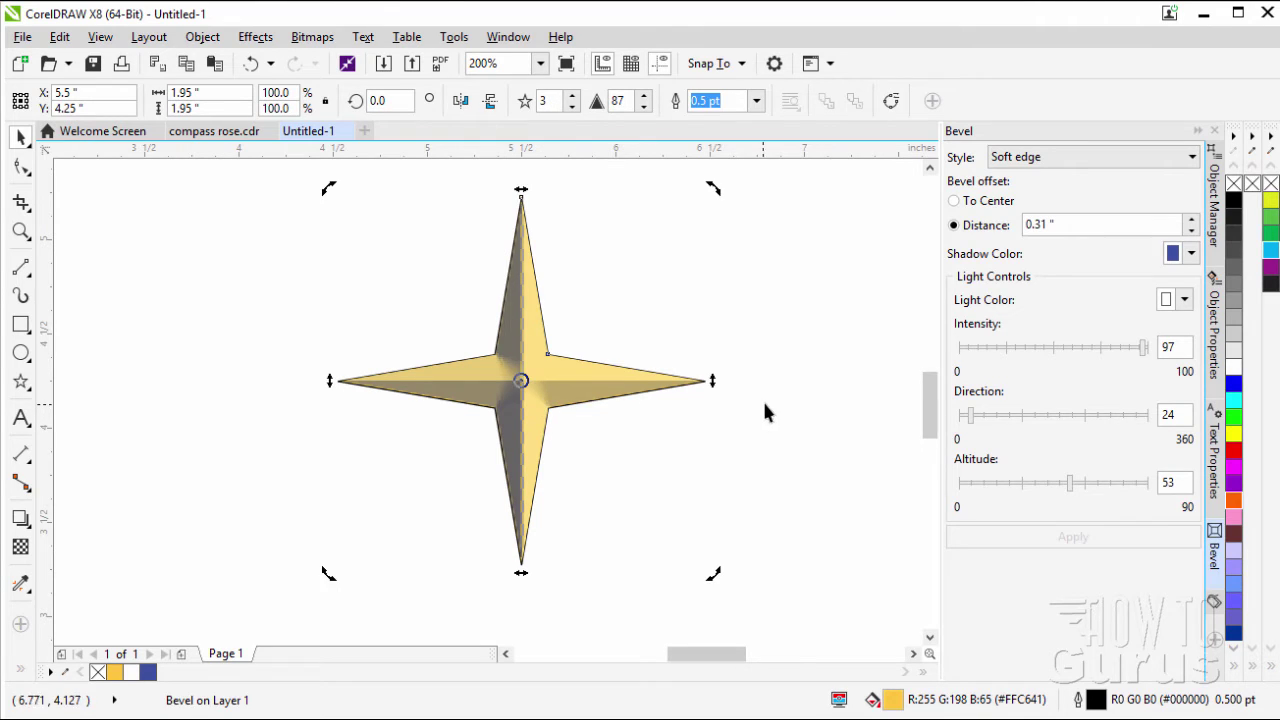
left_click(810, 400)
- Draw a second four-pointed star about 0.85 by 0.98 inches beside the first and fill it with the same golden color
scroll(848, 418, "up", 1)
scroll(492, 433, "down", 1)
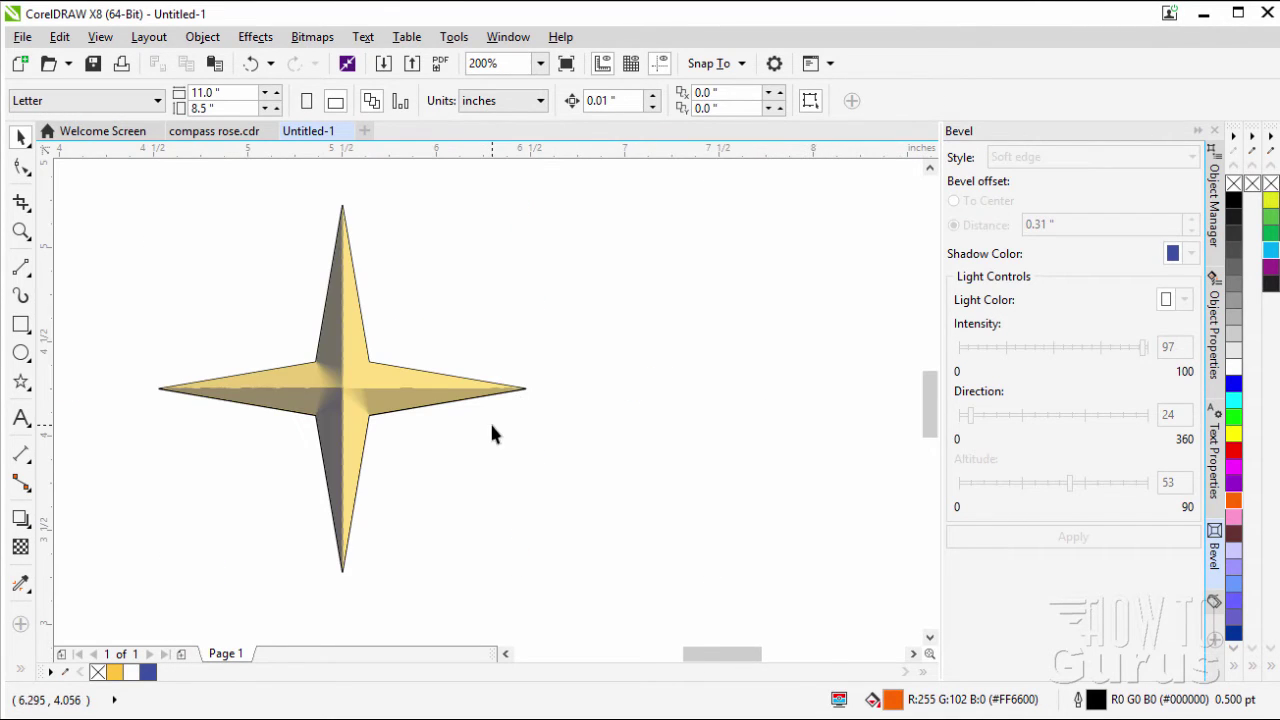
left_click(21, 381)
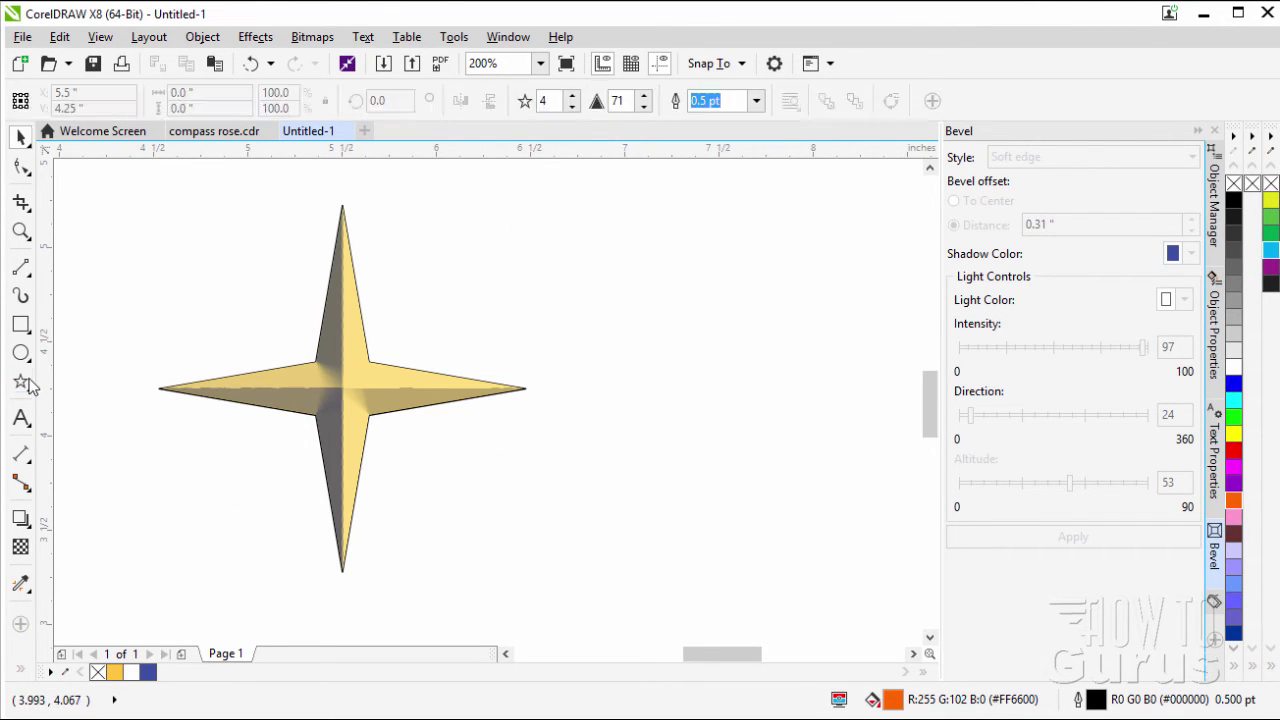
left_click_drag(664, 324, 831, 511)
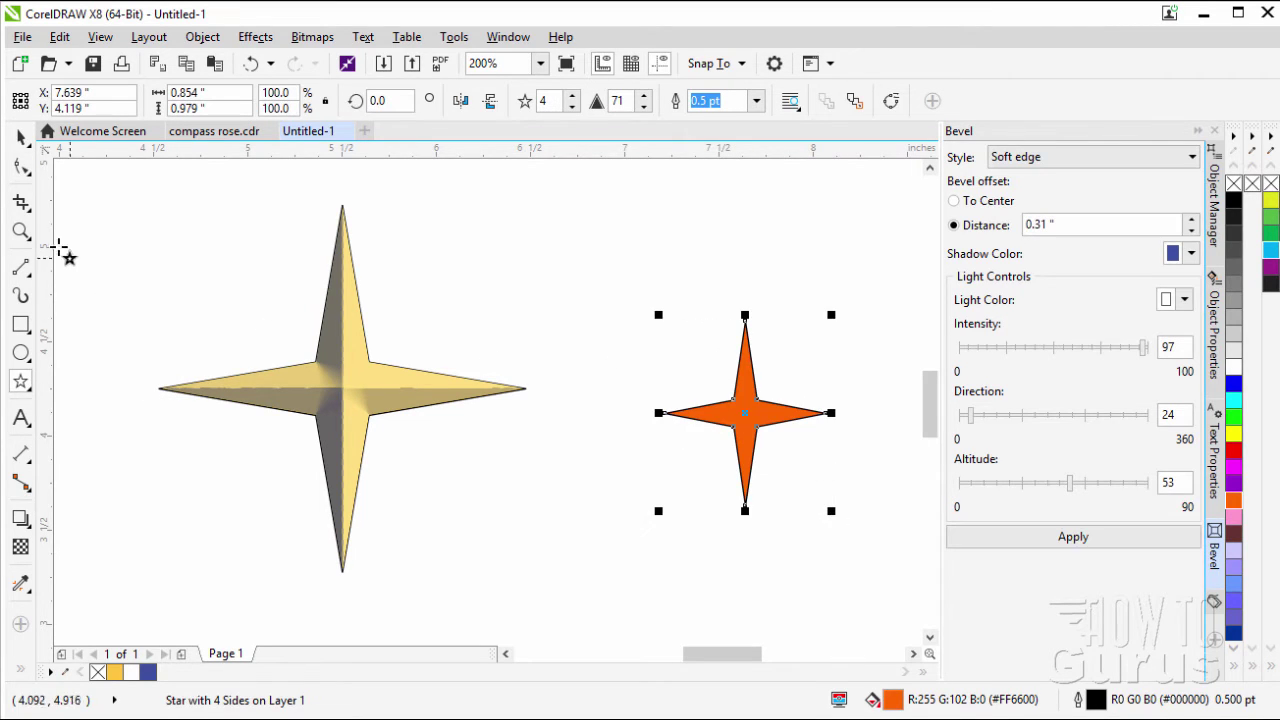
left_click(21, 137)
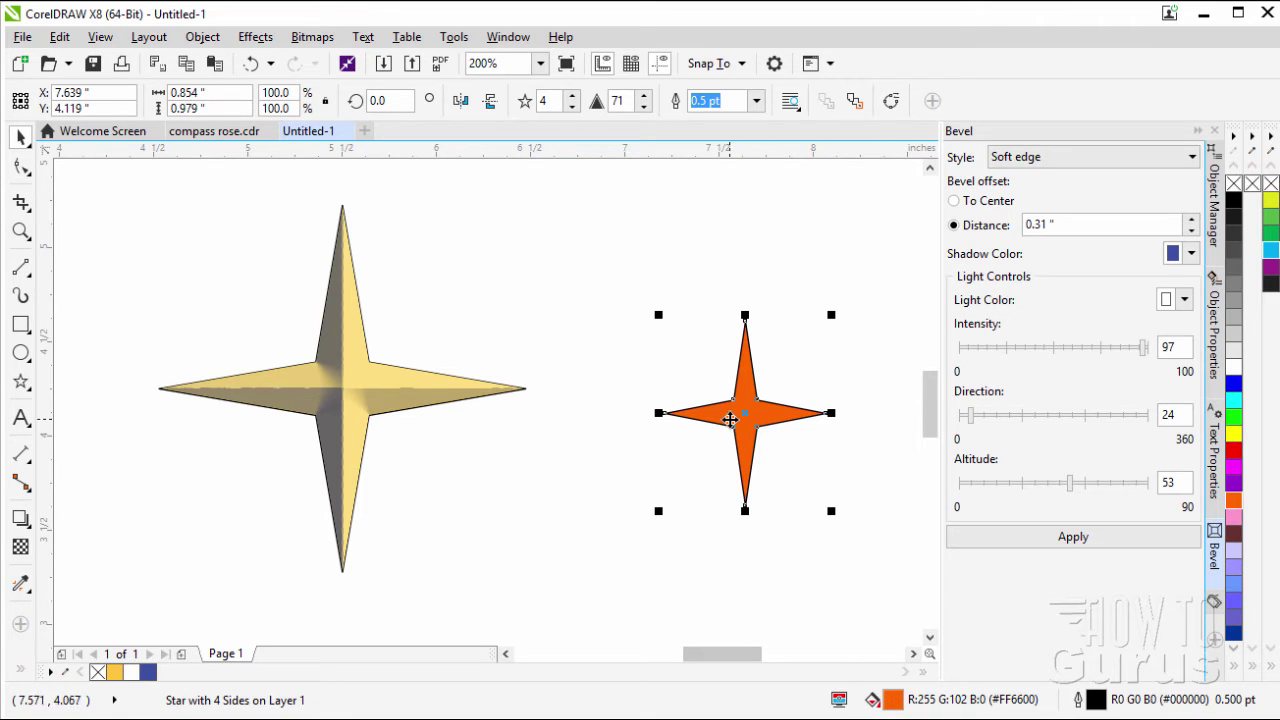
left_click(115, 673)
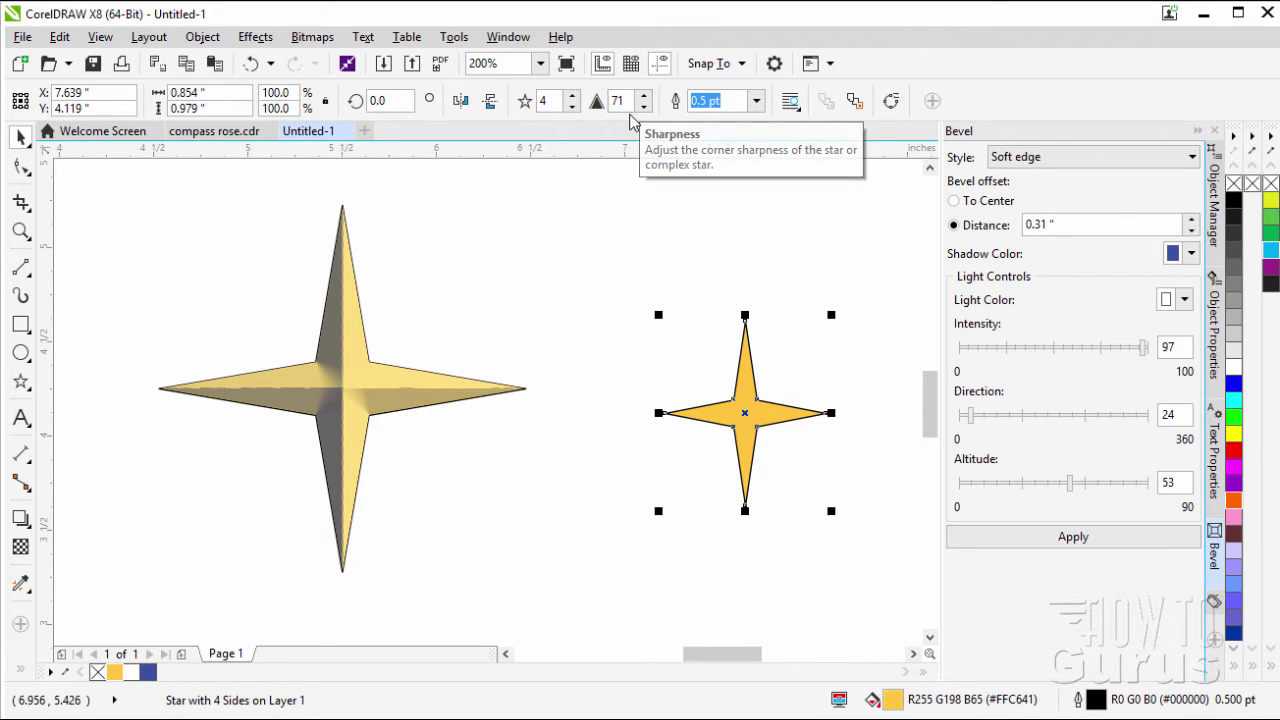
- Raise the sharpness of the new star to 87
left_click(644, 96)
left_click(644, 96)
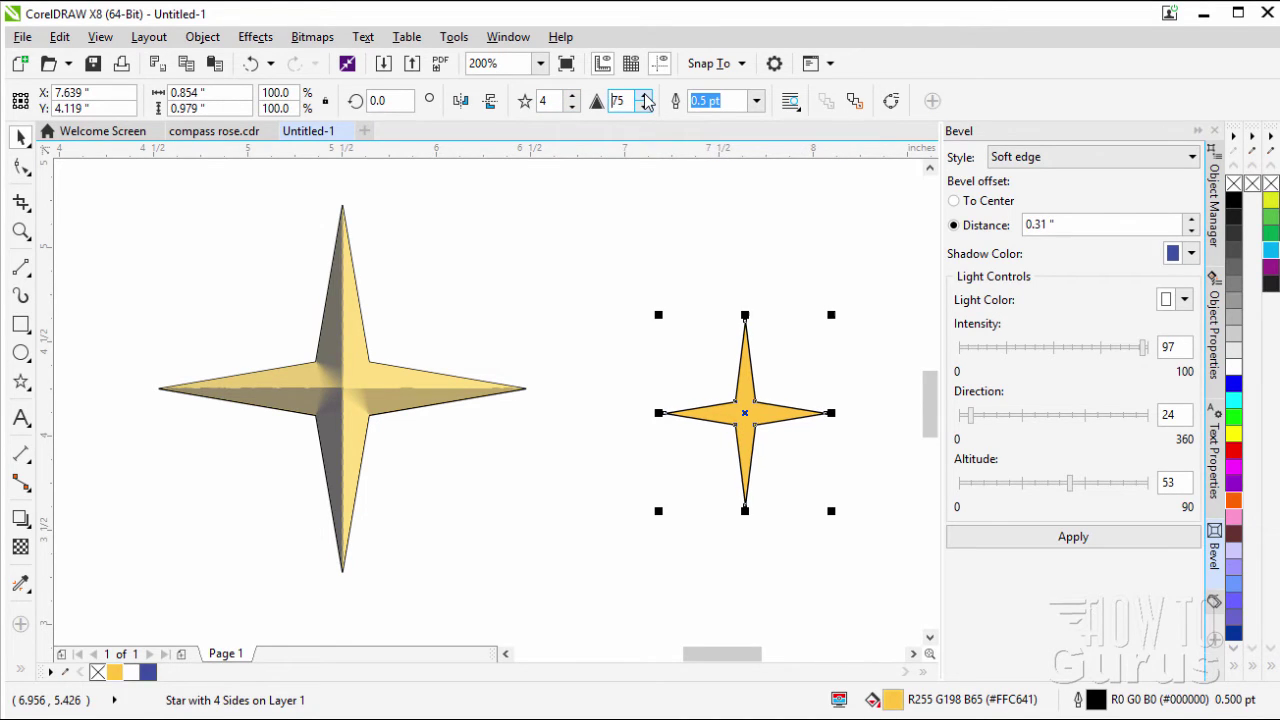
left_click(644, 96)
left_click(644, 96)
left_click(644, 96)
left_click(644, 96)
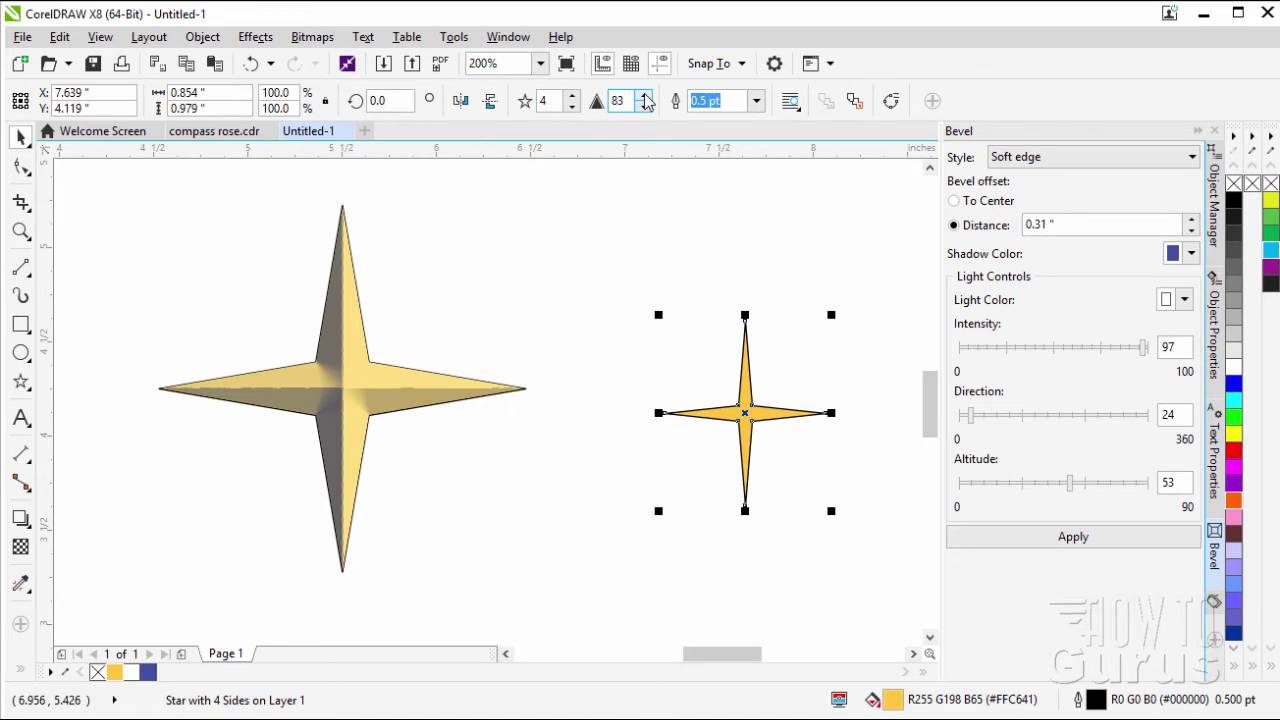
left_click(644, 96)
left_click(644, 96)
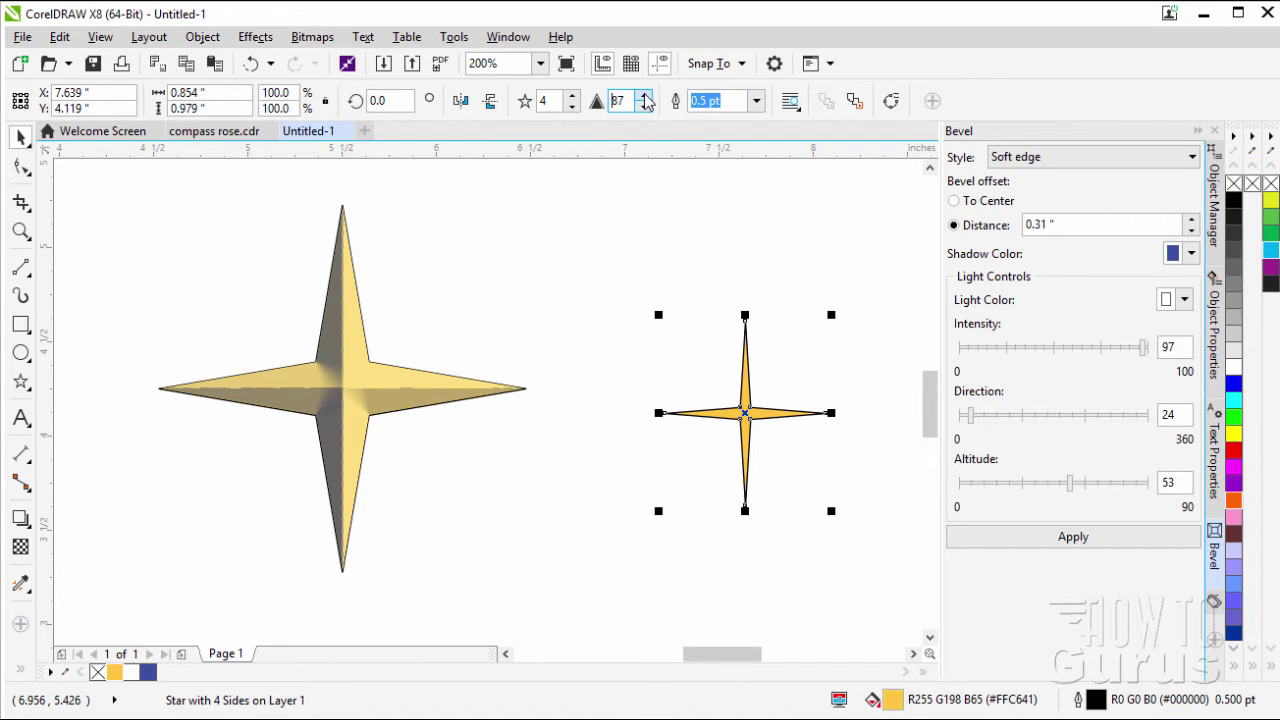
left_click(789, 429)
left_click(744, 426)
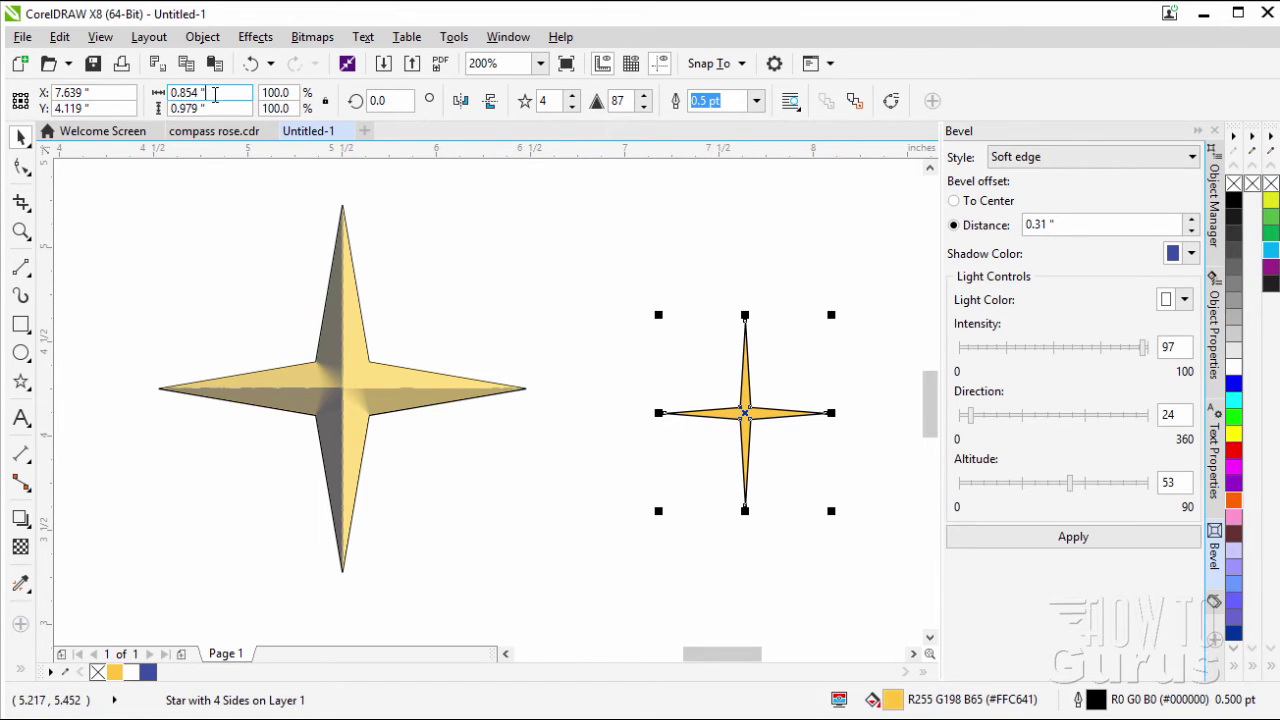
- Set the new star's width and height to 1.75 inches each
double_click(214, 94)
type("1.75")
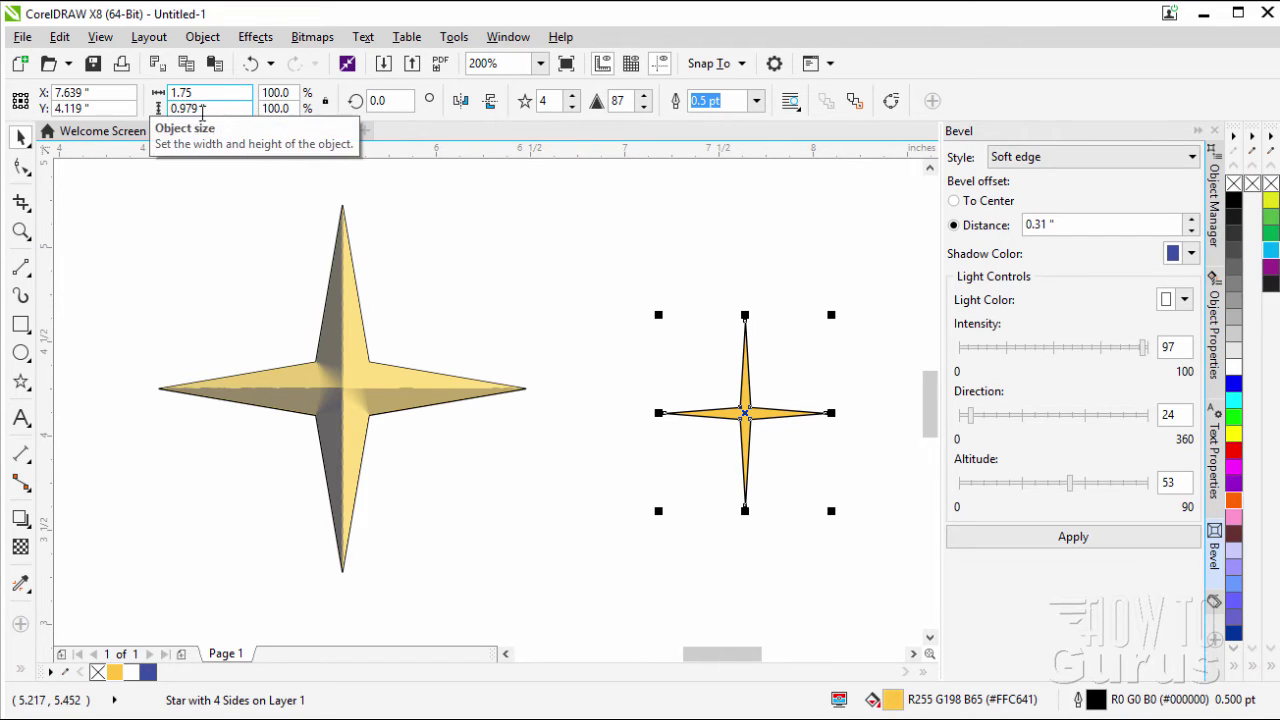
key("Tab")
type("1")
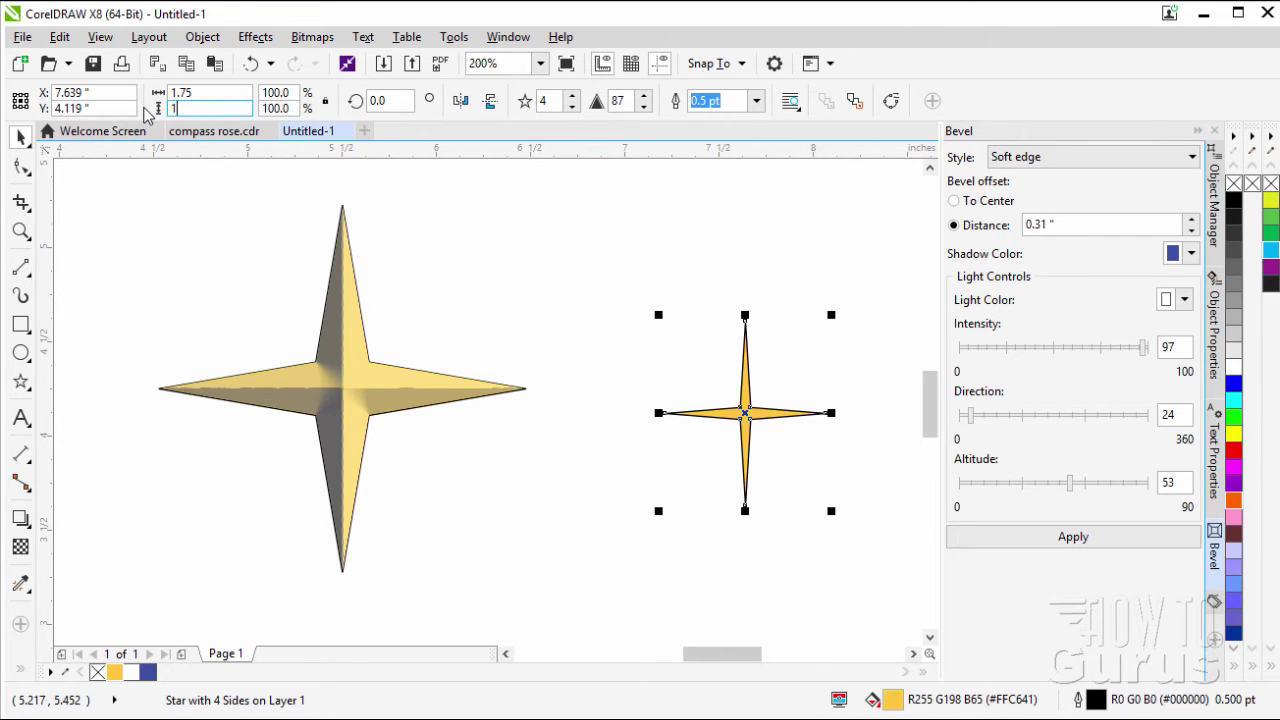
type(".75")
key("Return")
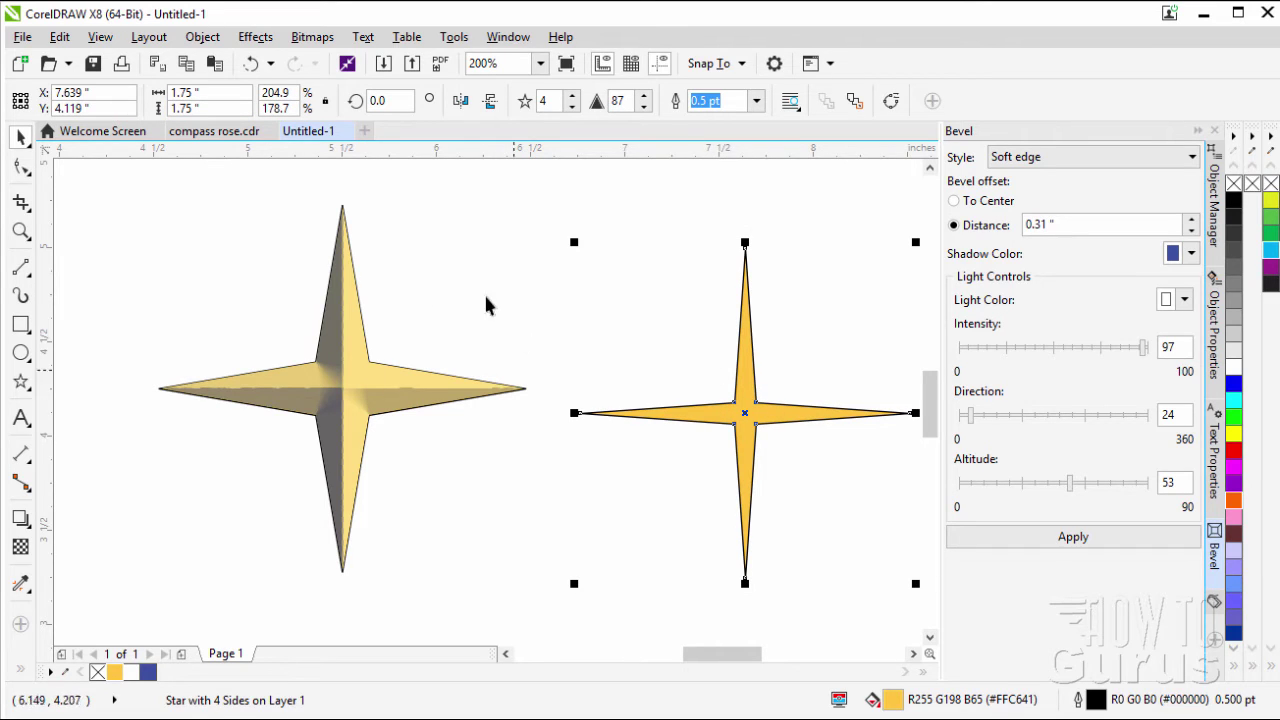
- Rotate the new star 45 degrees and move it slightly closer to the first star
left_click(387, 100)
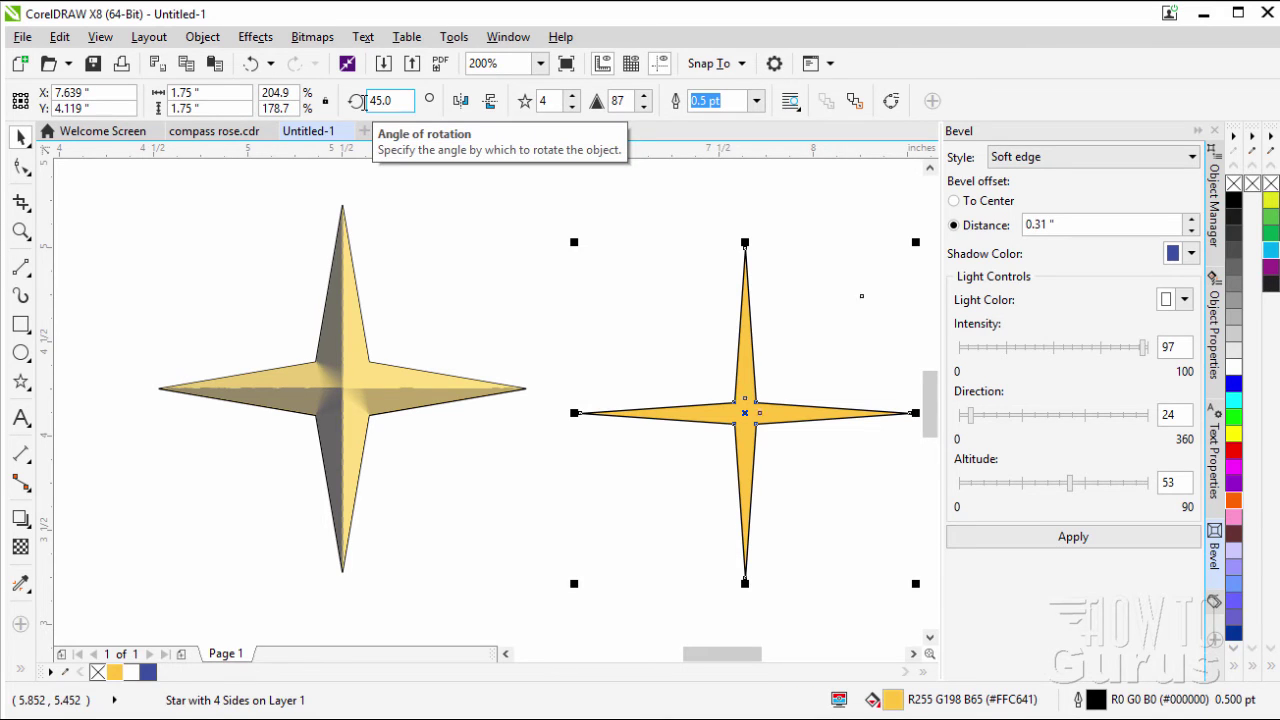
key("Return")
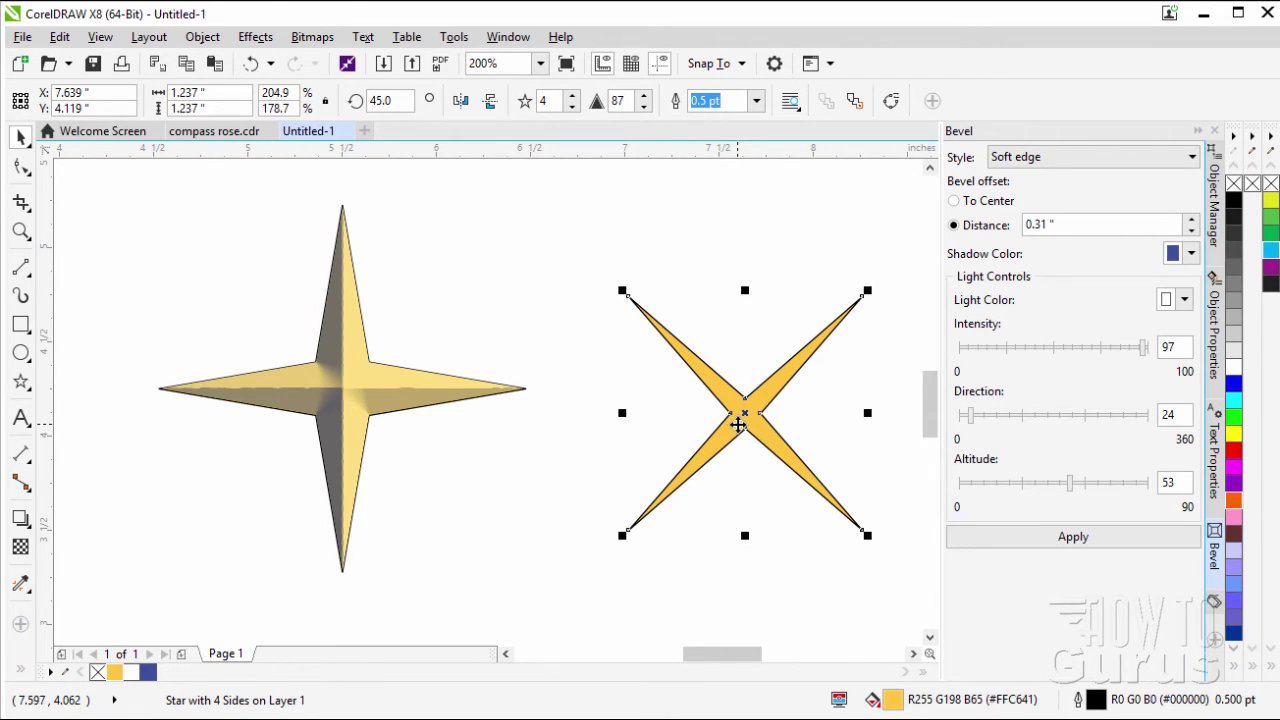
left_click_drag(738, 425, 684, 419)
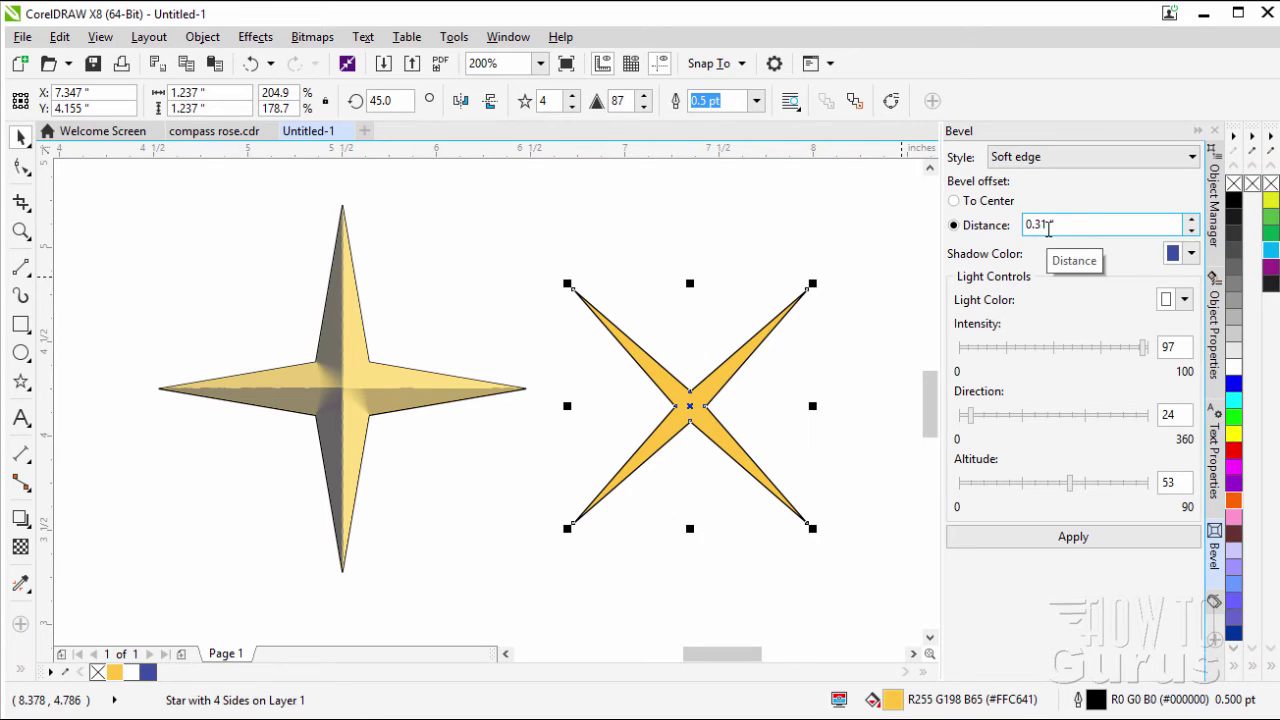
- Apply a soft-edge bevel with a 0.26-inch offset distance to the rotated star and center it on the page
left_click(1047, 224)
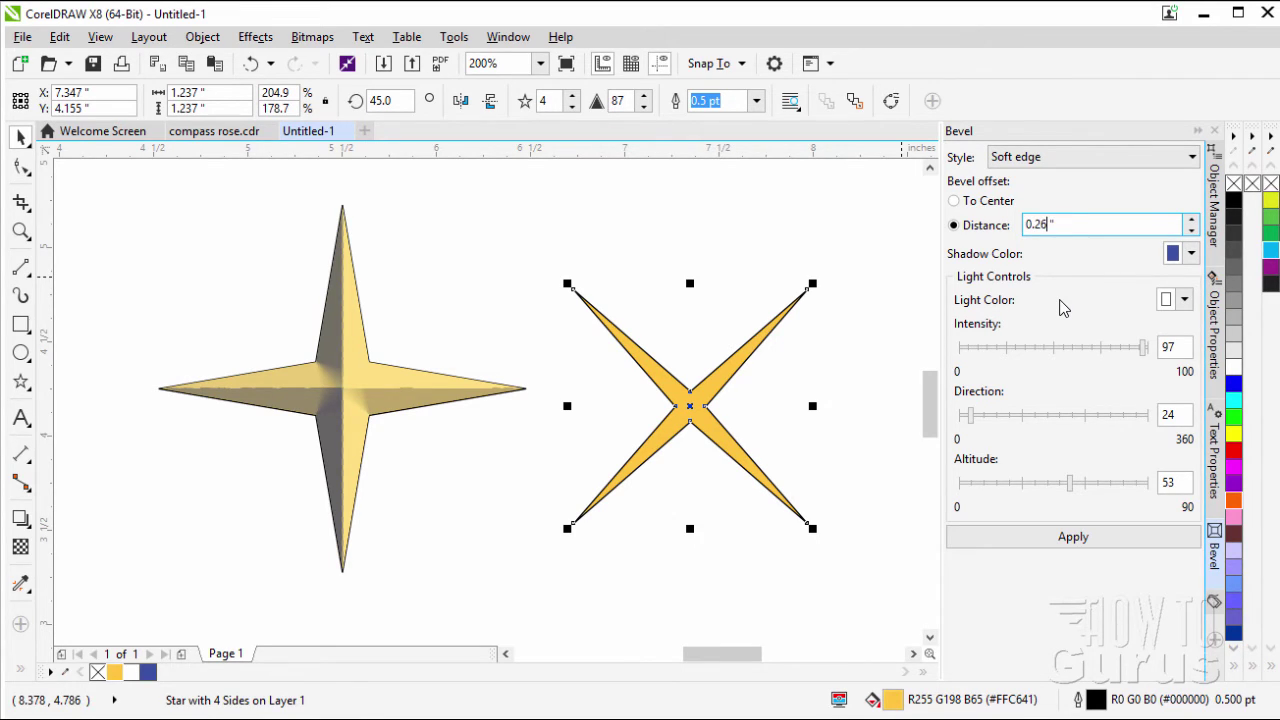
key("Return")
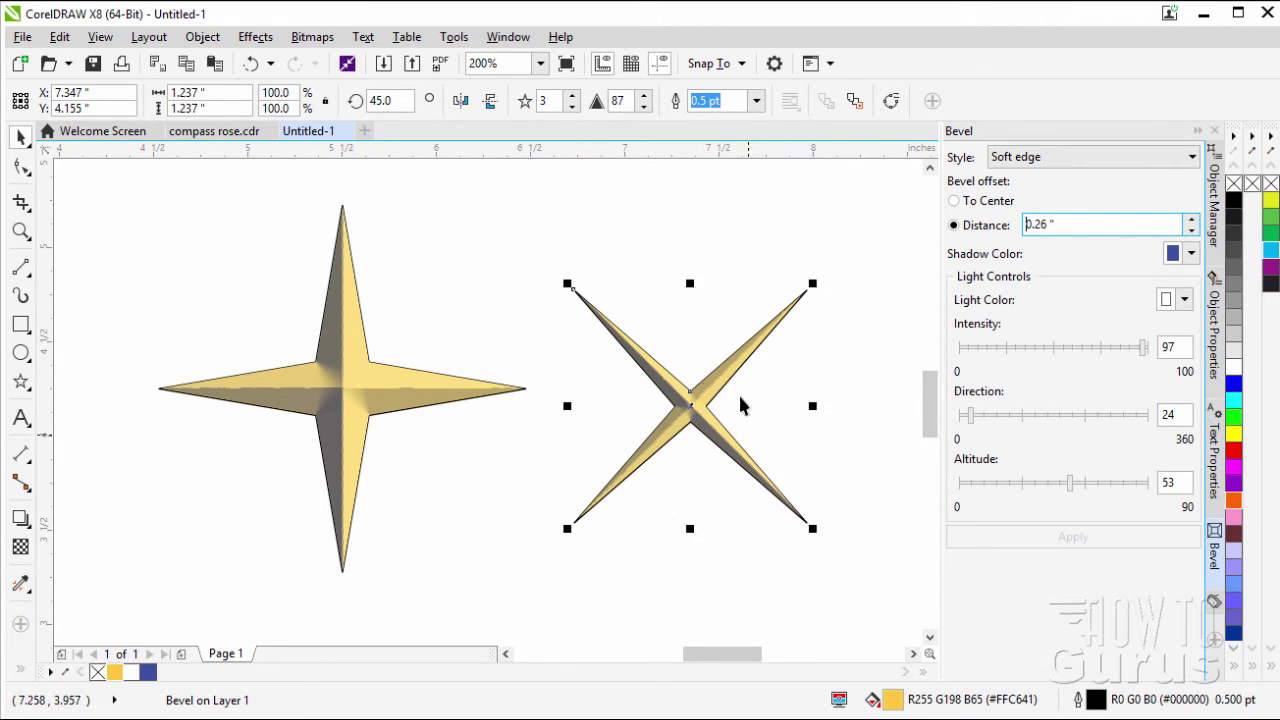
left_click(203, 38)
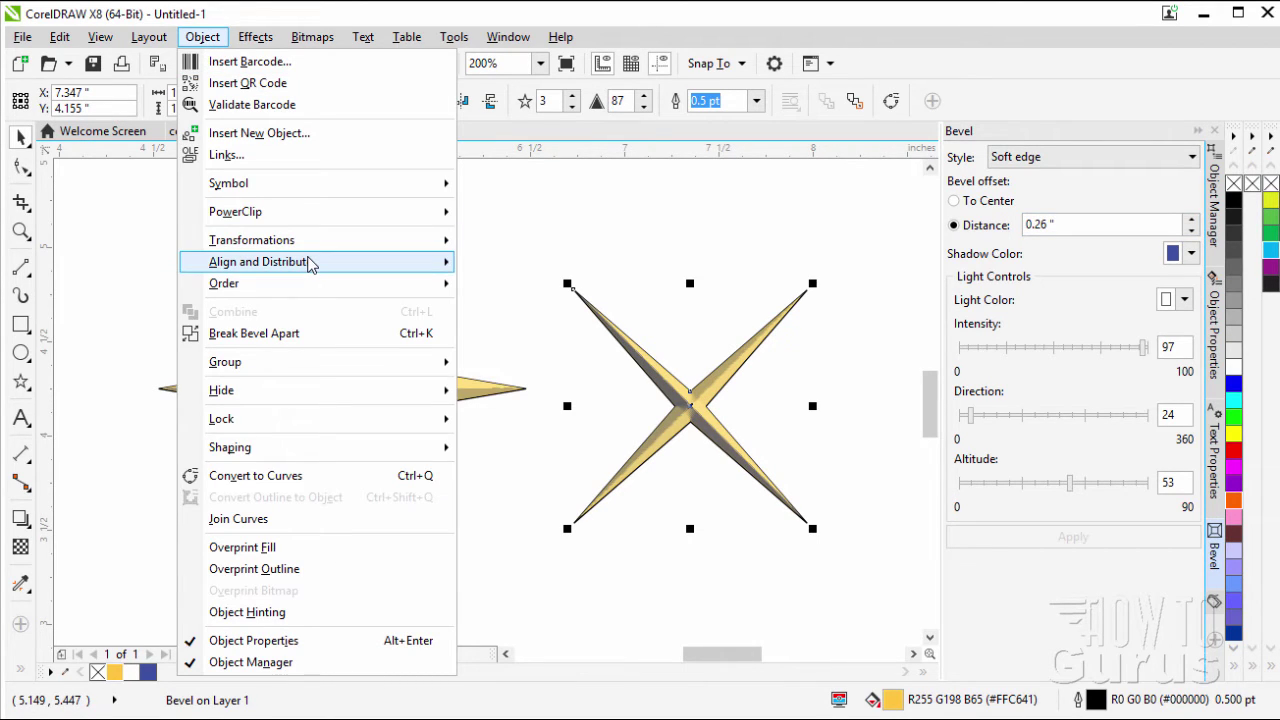
mouse_move(310, 263)
left_click(566, 401)
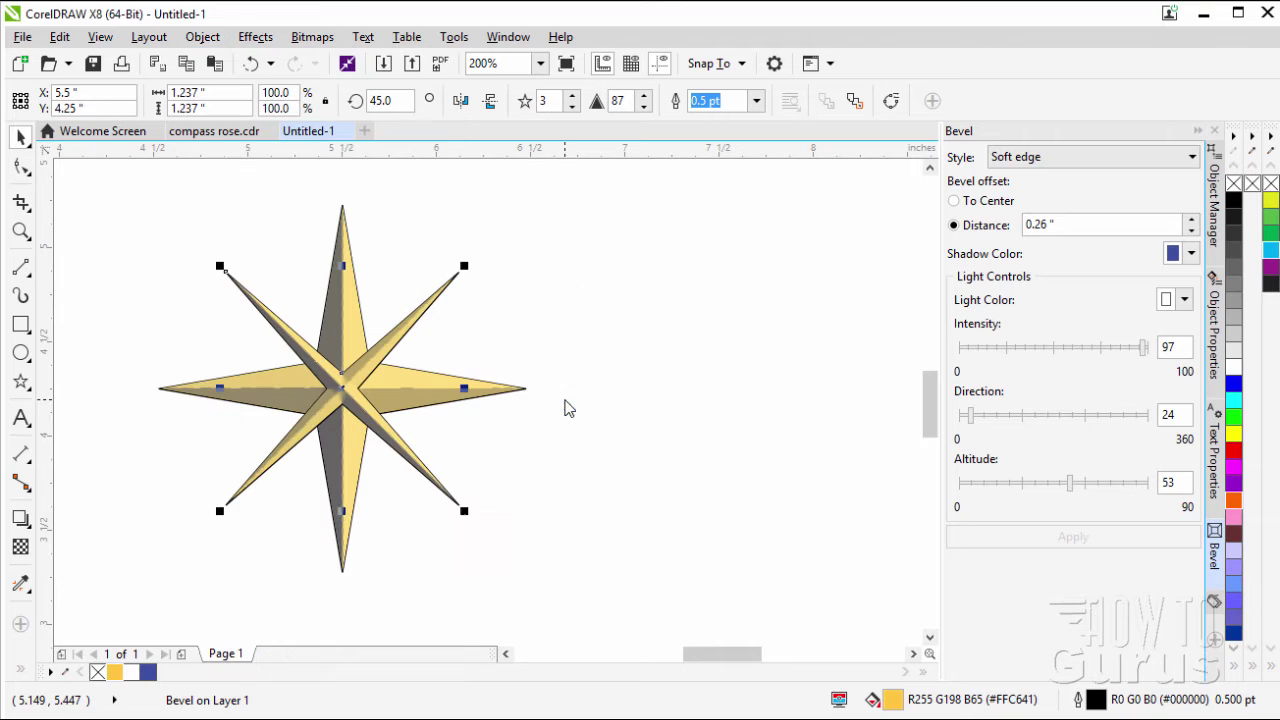
- Send the diagonal star to the back of the page, behind the larger star
right_click(347, 395)
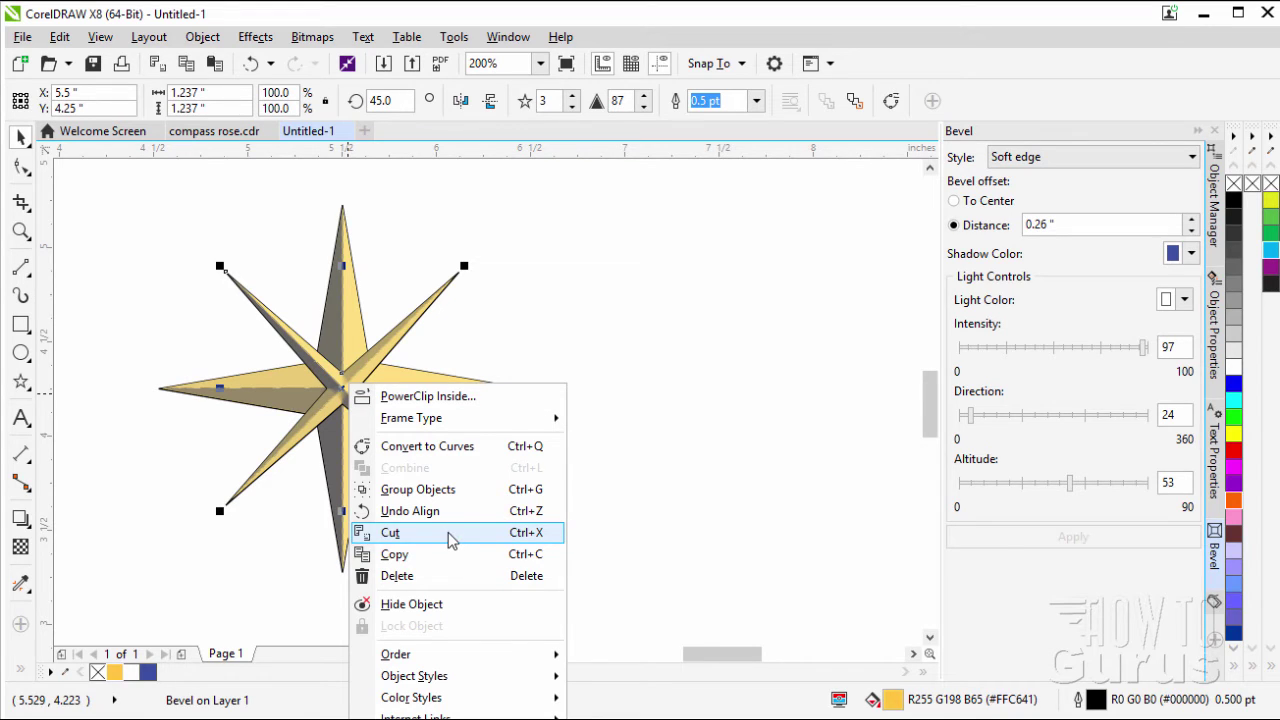
mouse_move(426, 660)
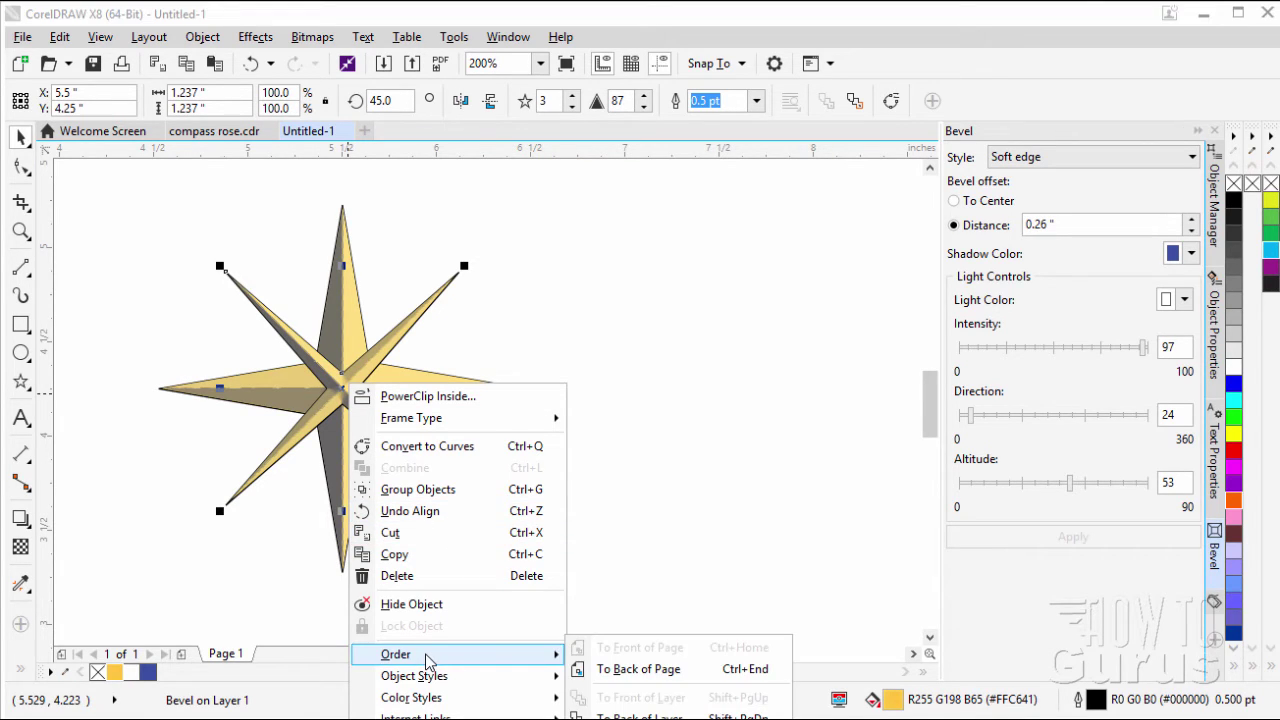
left_click(655, 669)
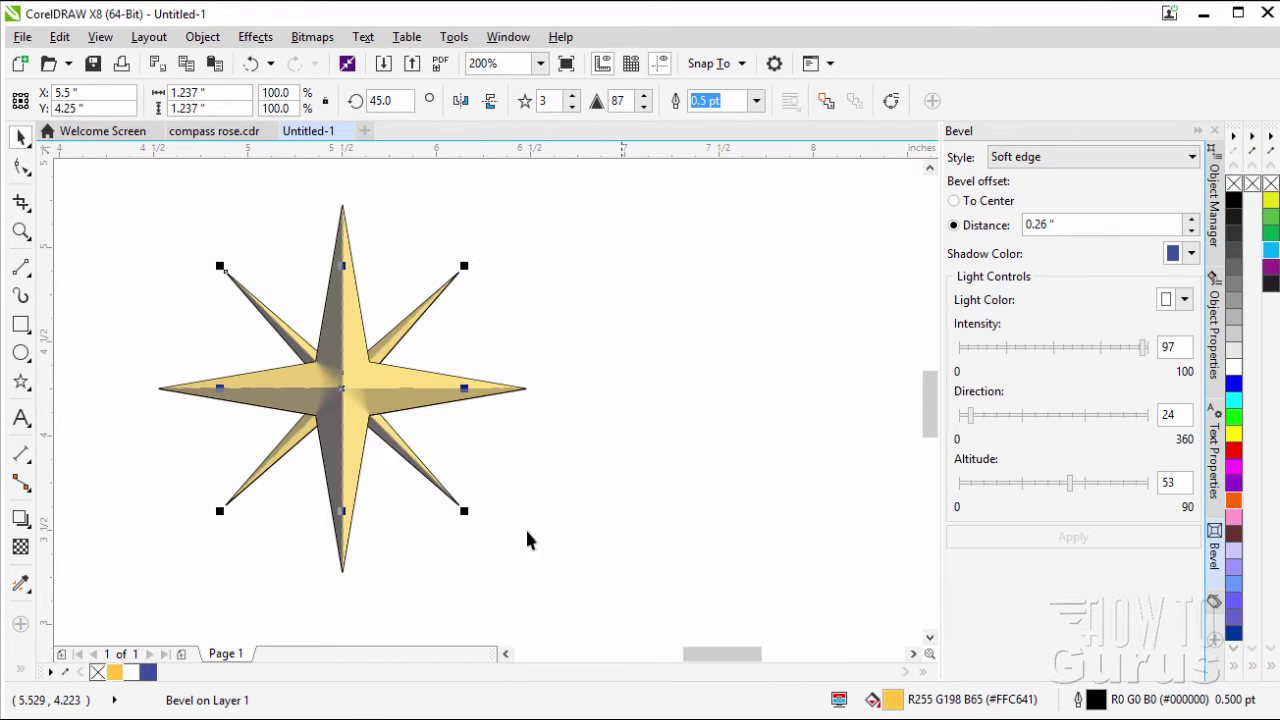
left_click(663, 478)
left_click_drag(733, 652, 727, 657)
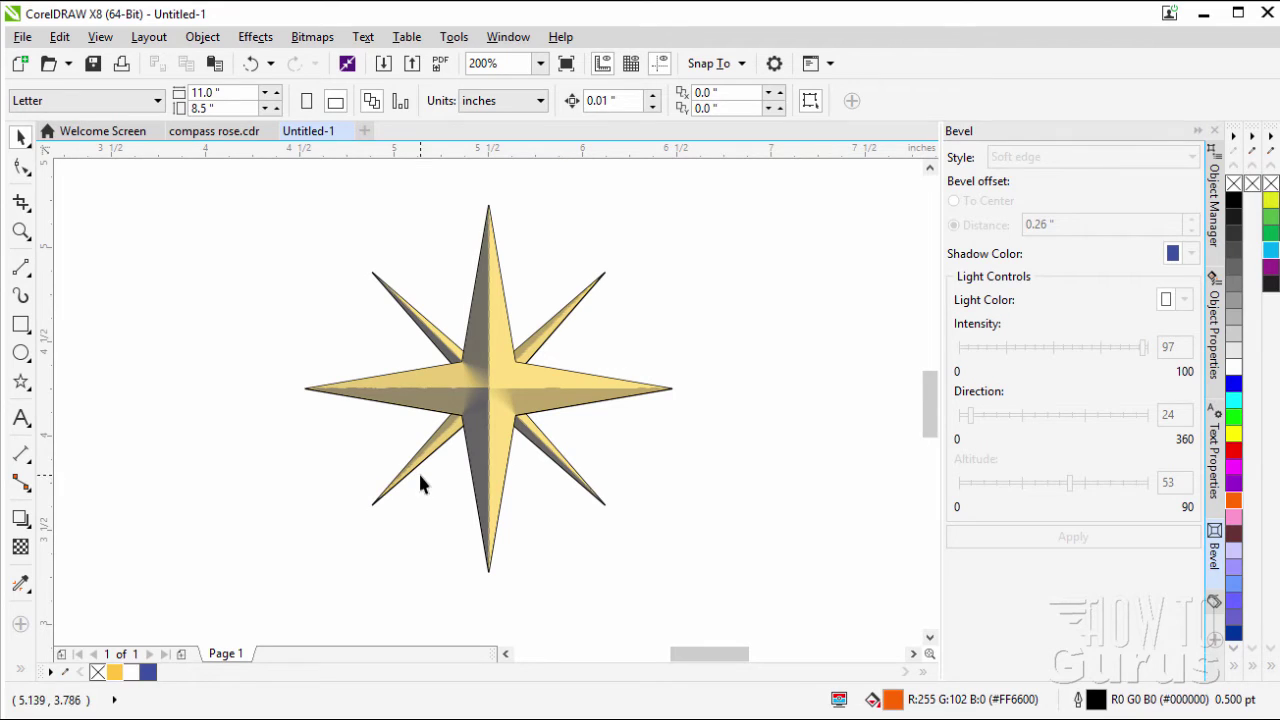
- Resize the diagonal star behind the larger star to 1.75 inches in width and height
left_click(553, 456)
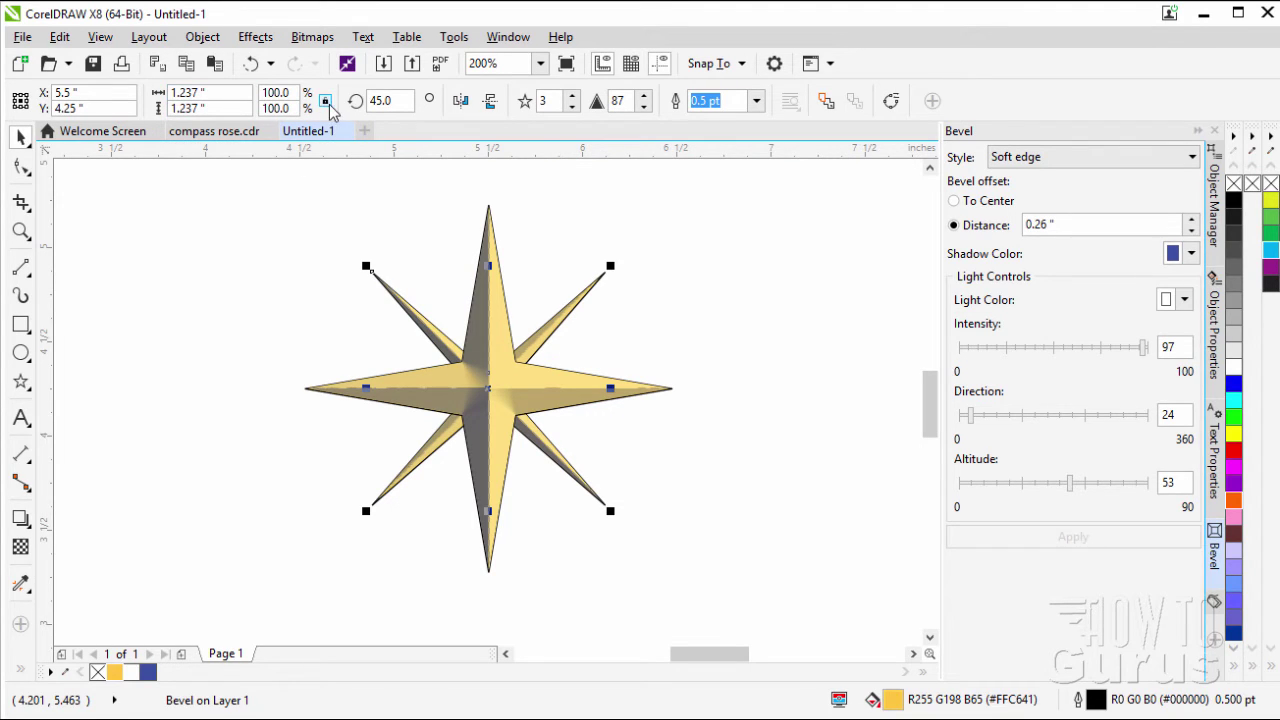
left_click(209, 92)
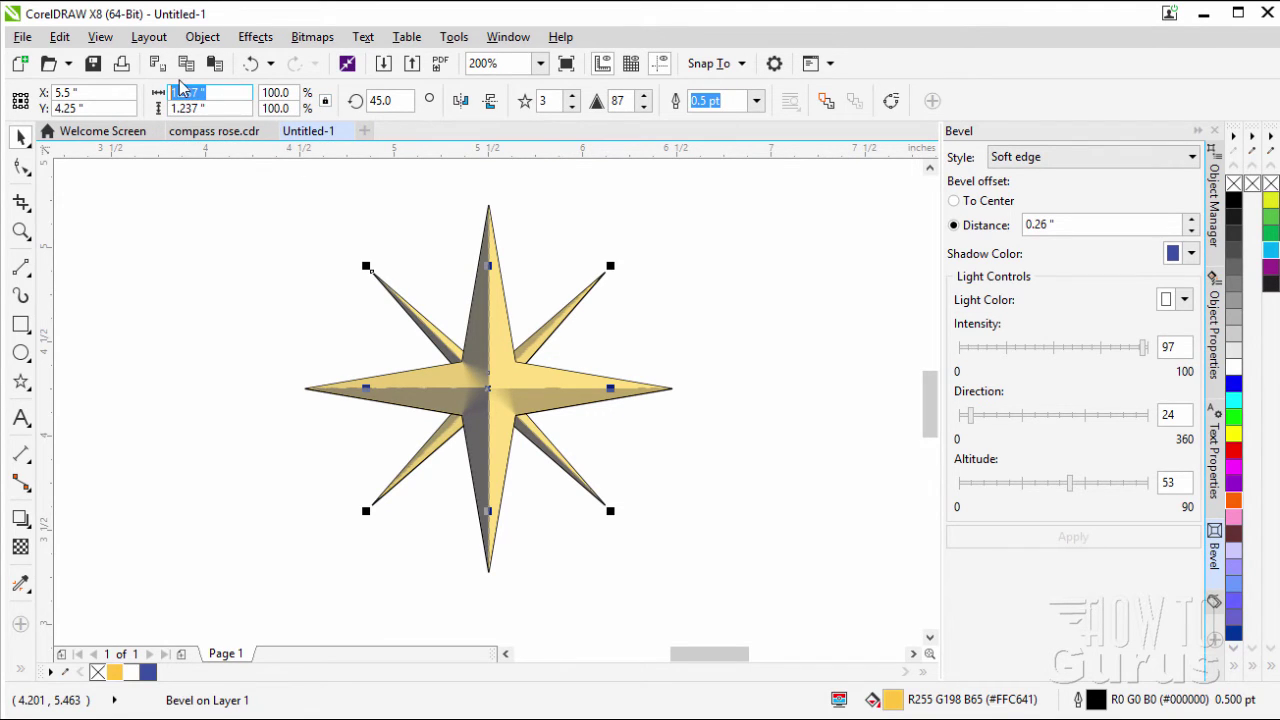
type("1.75")
key("Return")
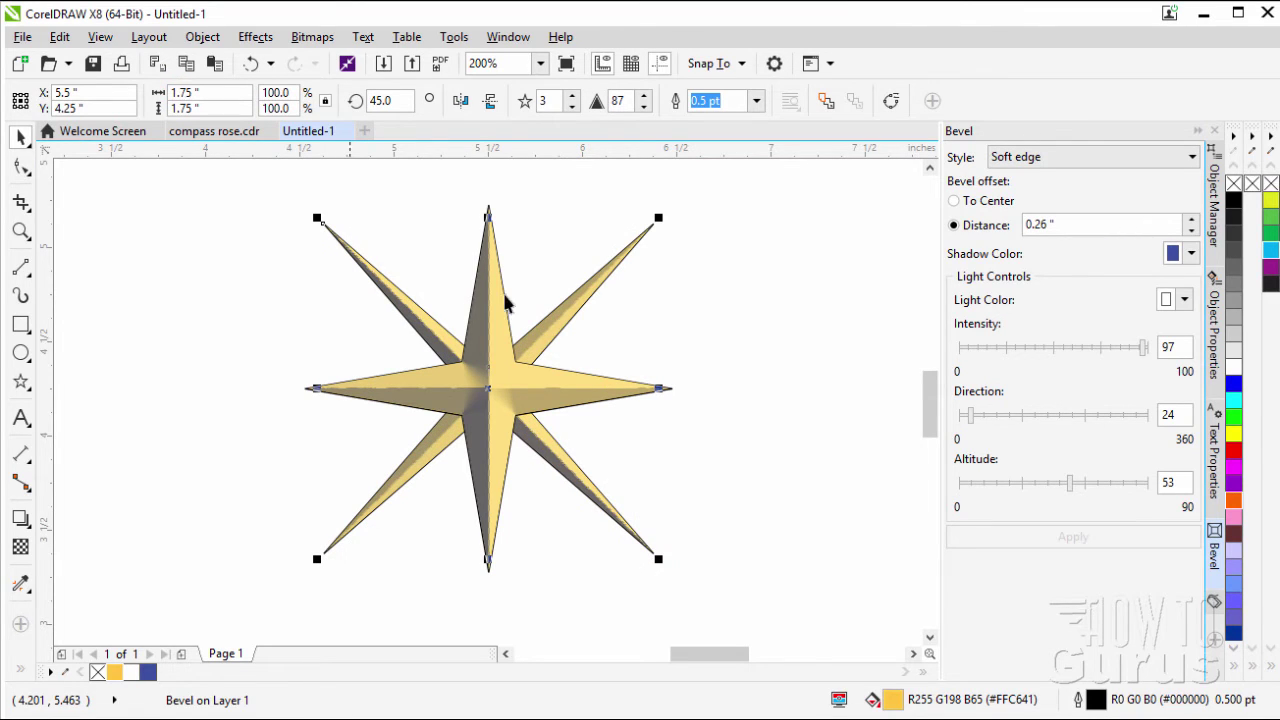
left_click(735, 320)
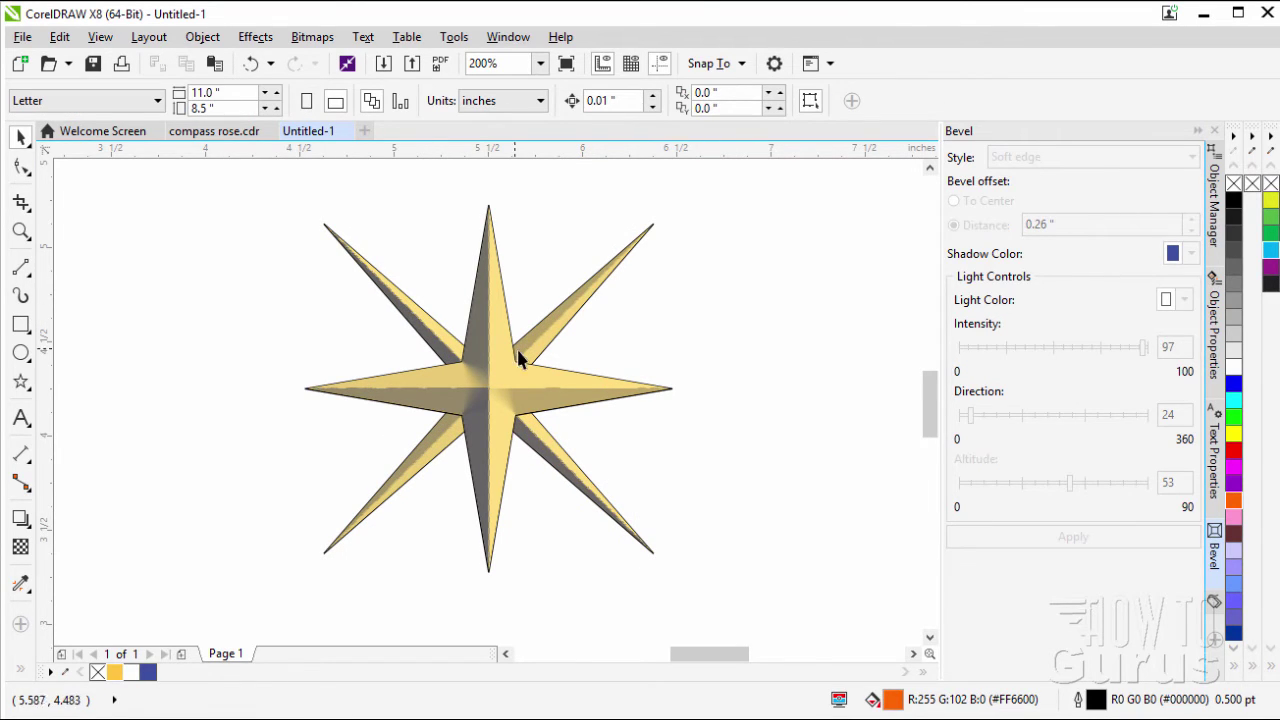
- Remove the outlines from both the upright star and the diagonal star by setting their outline width to None
left_click(500, 396)
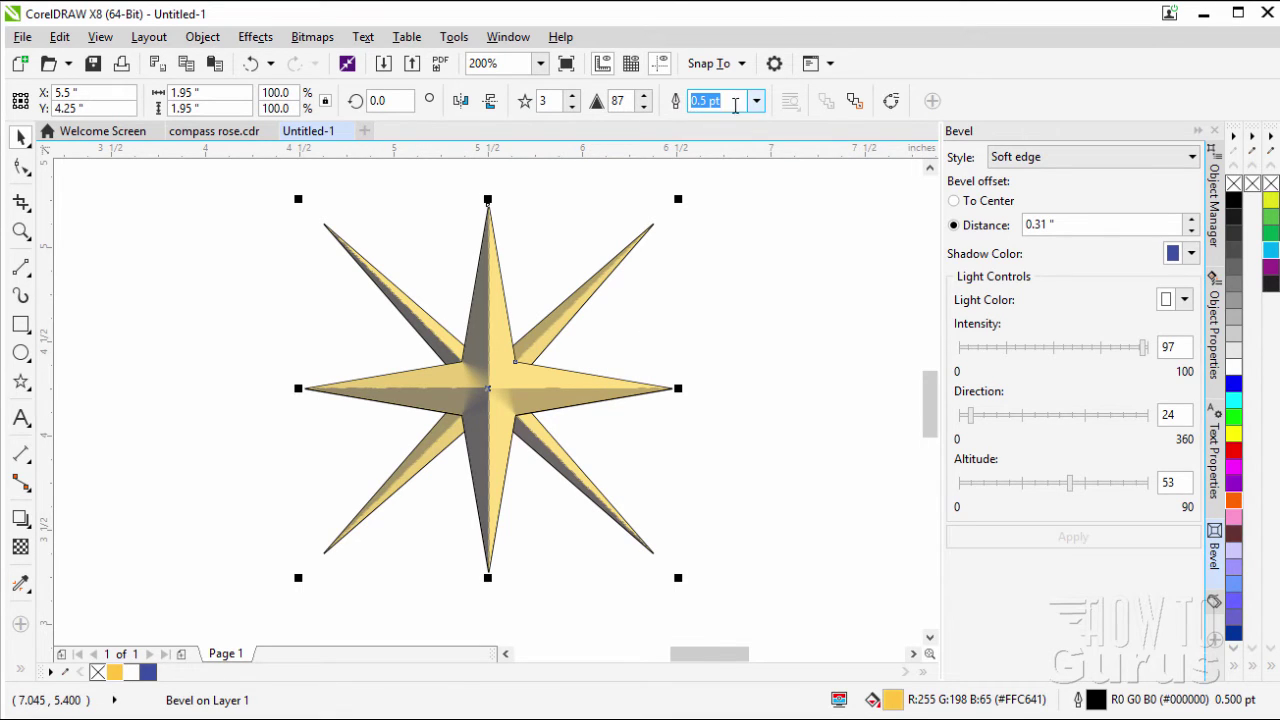
left_click(757, 100)
left_click(712, 120)
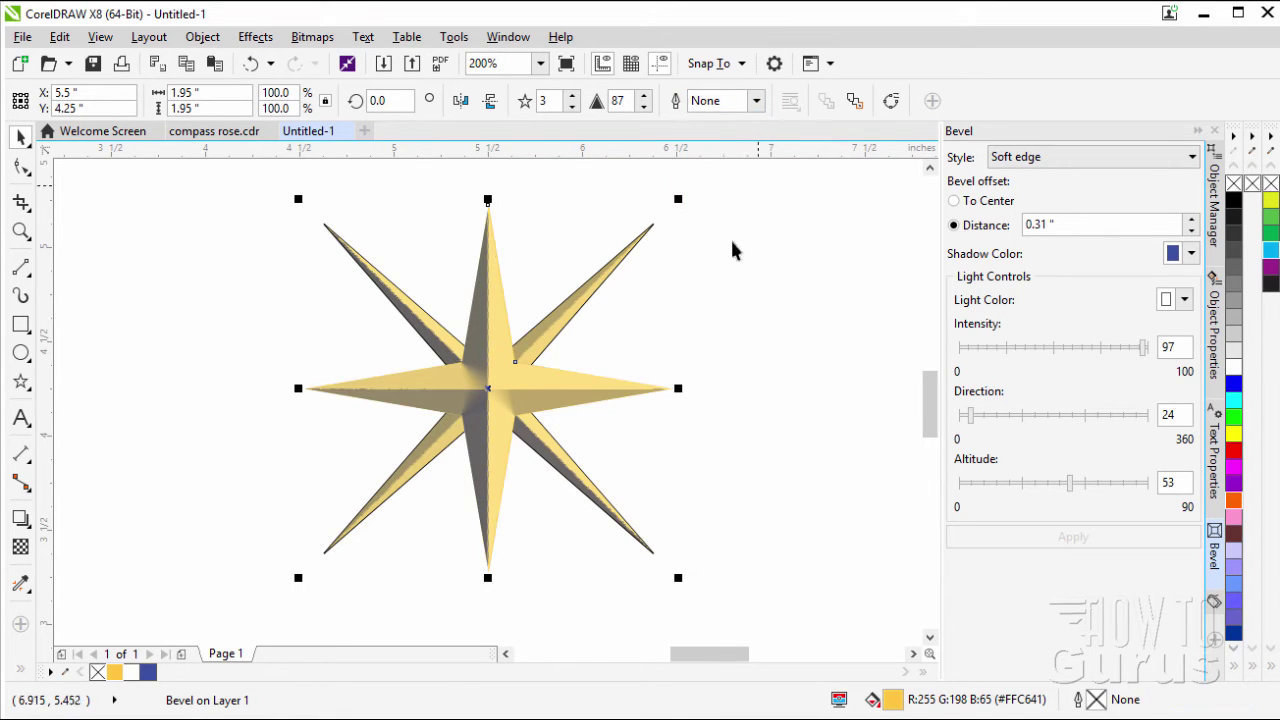
left_click(573, 318)
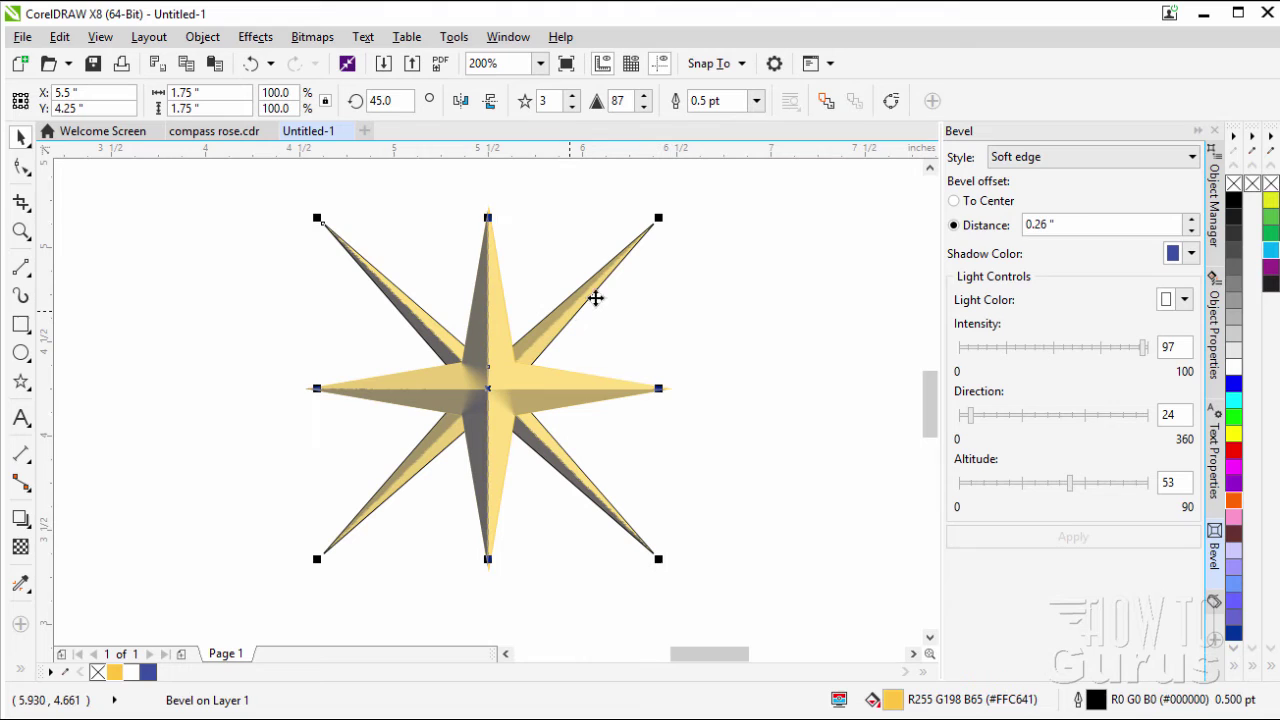
left_click(757, 100)
left_click(705, 118)
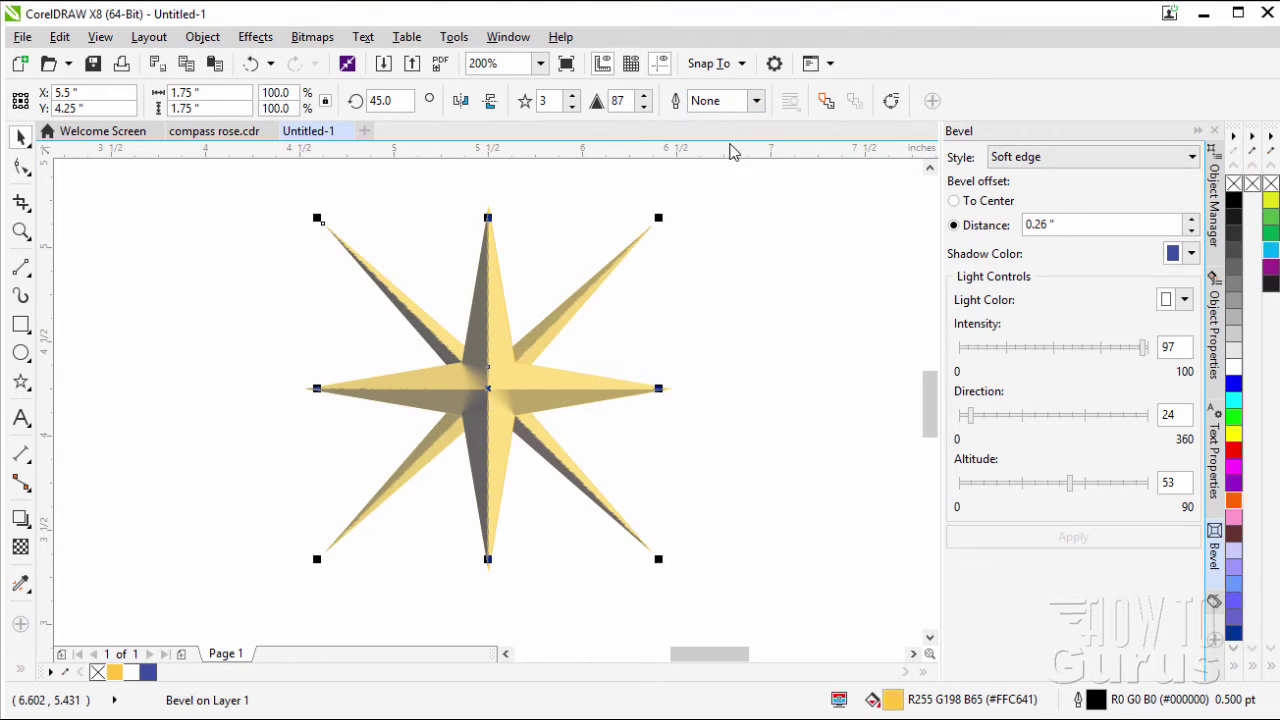
left_click(791, 285)
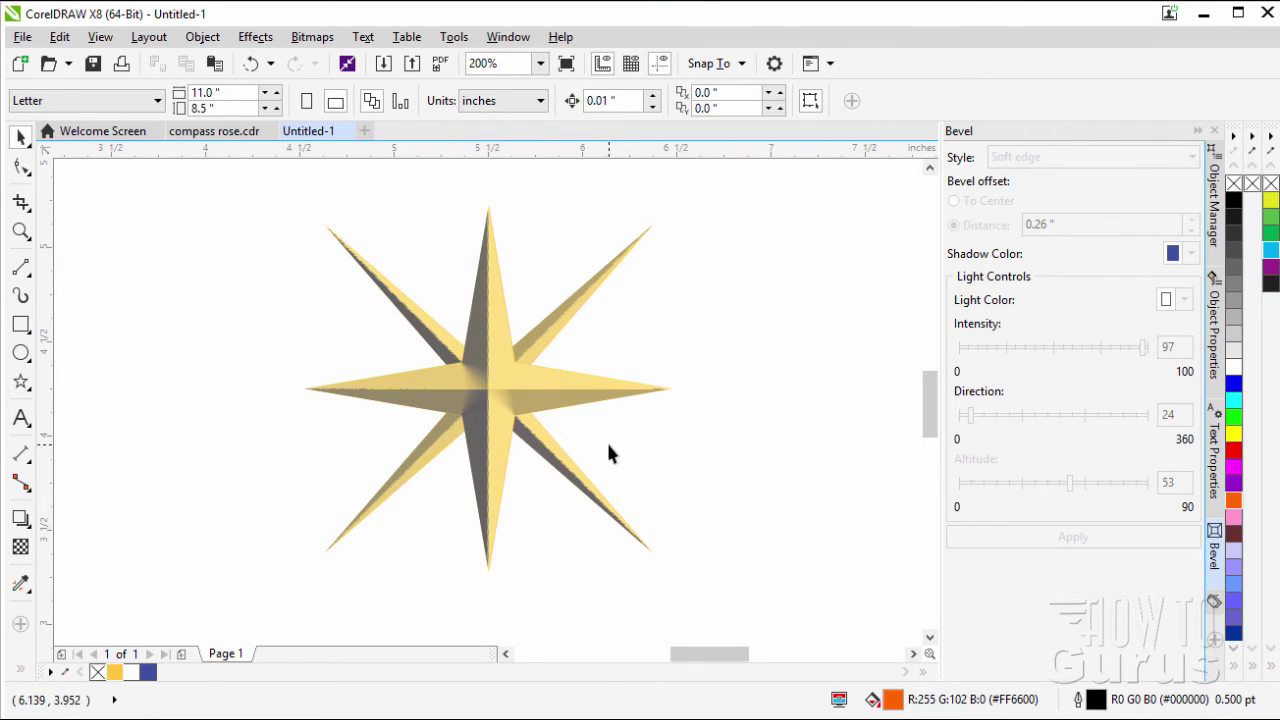
left_click(21, 356)
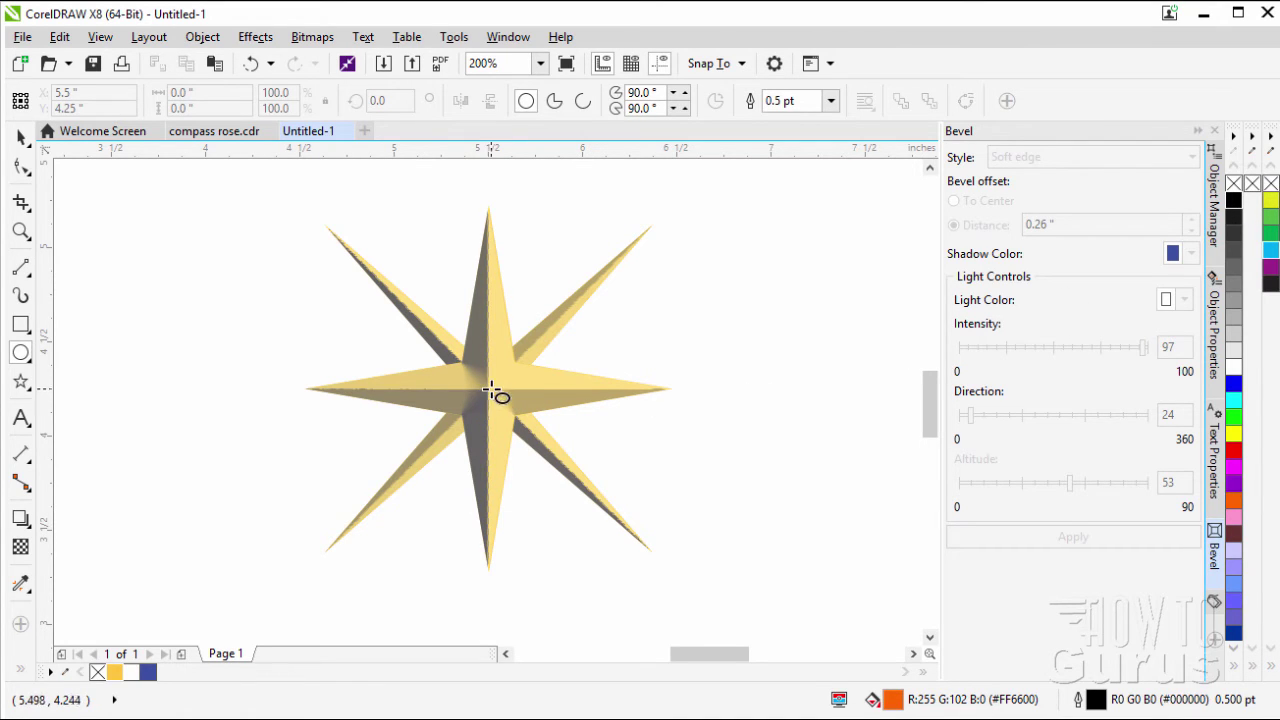
left_click_drag(491, 389, 664, 545)
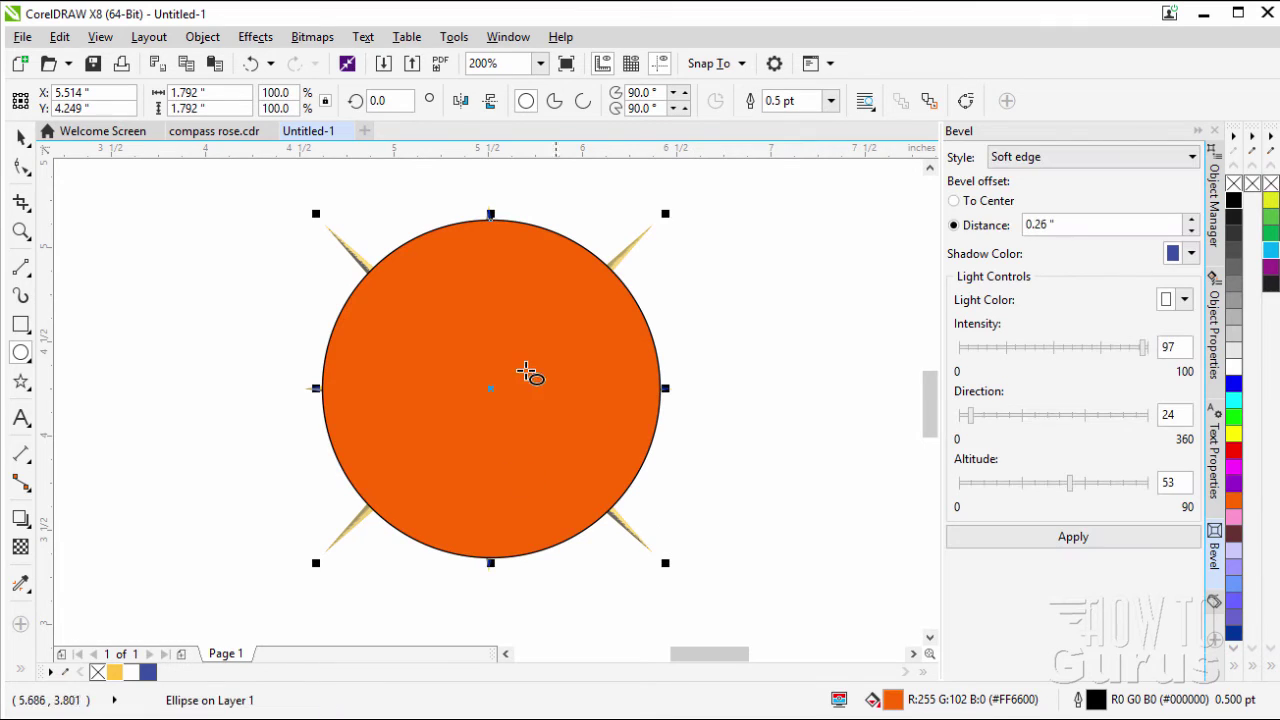
left_click(251, 63)
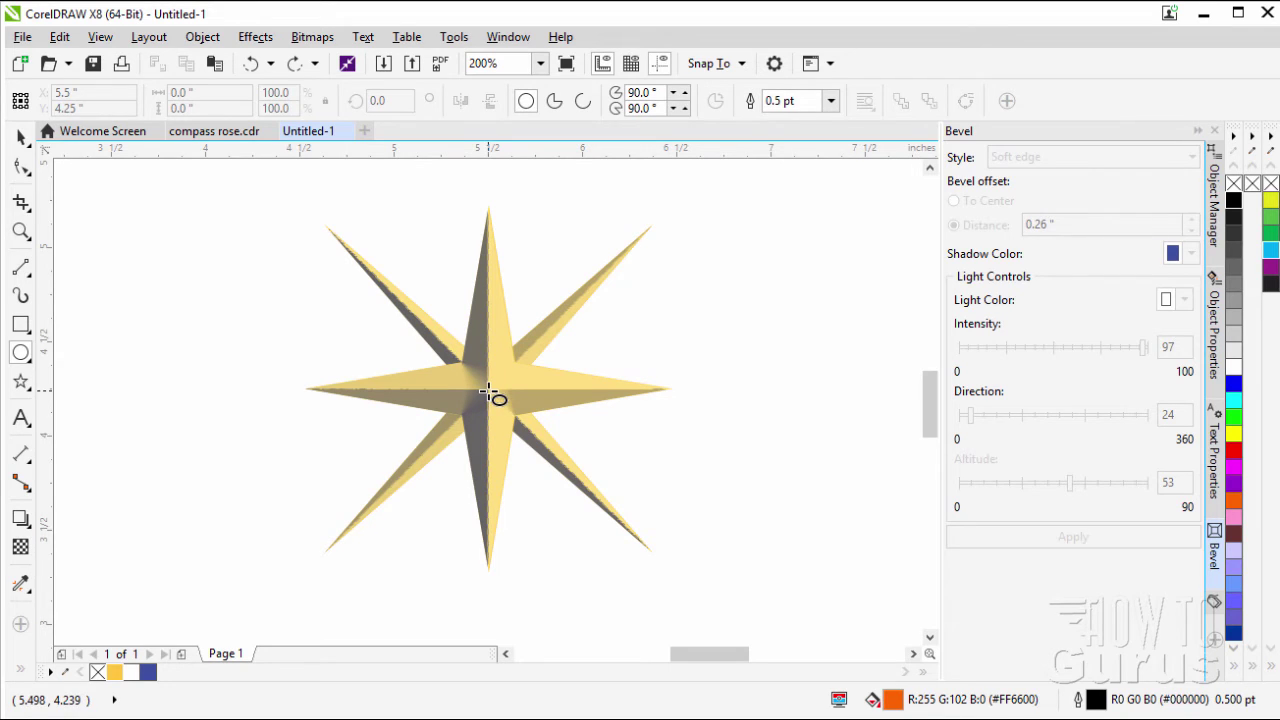
- Draw an unfilled circle with a white 4.0 pt outline outward from the stars' center and size it to 1.5 inches
left_click(1236, 186)
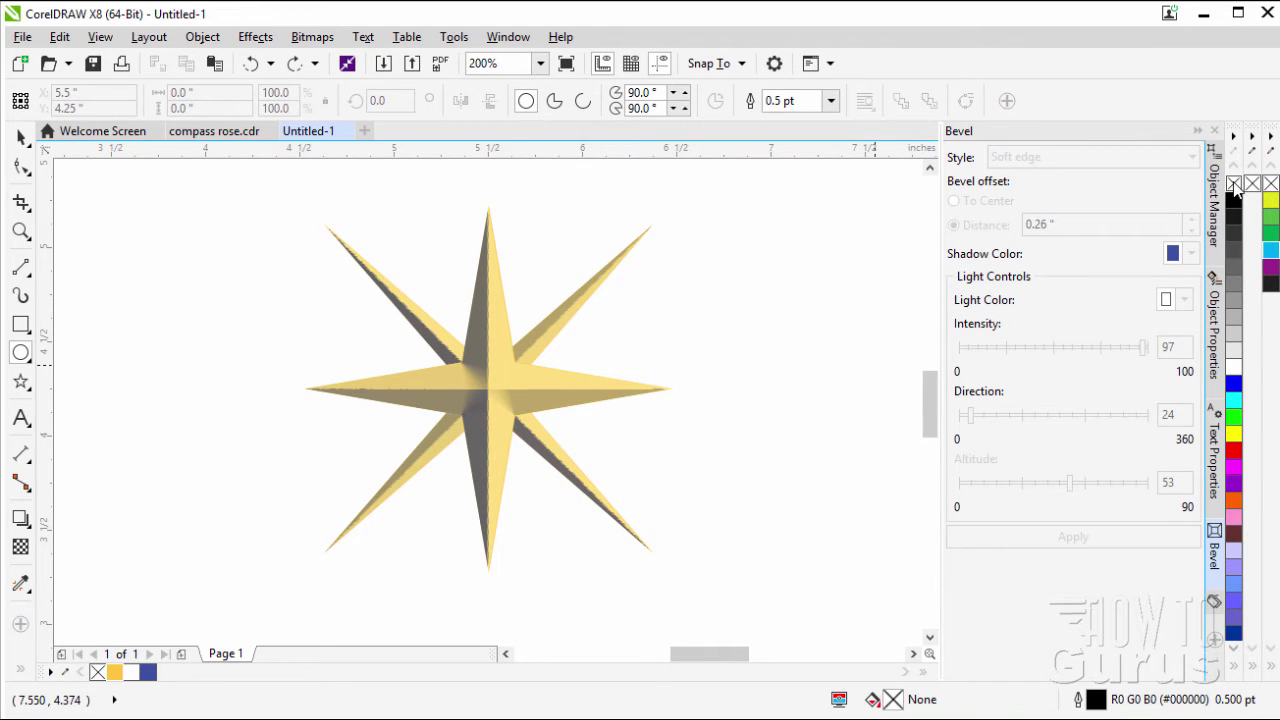
right_click(1234, 370)
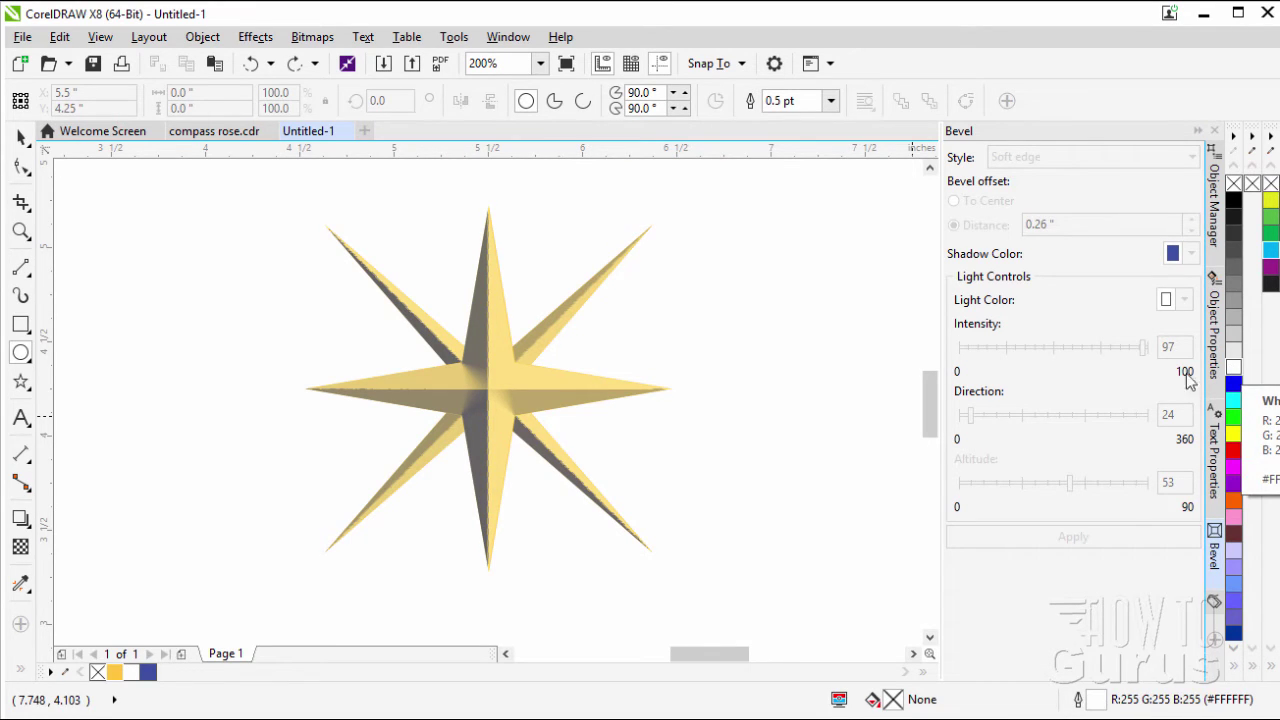
left_click(830, 101)
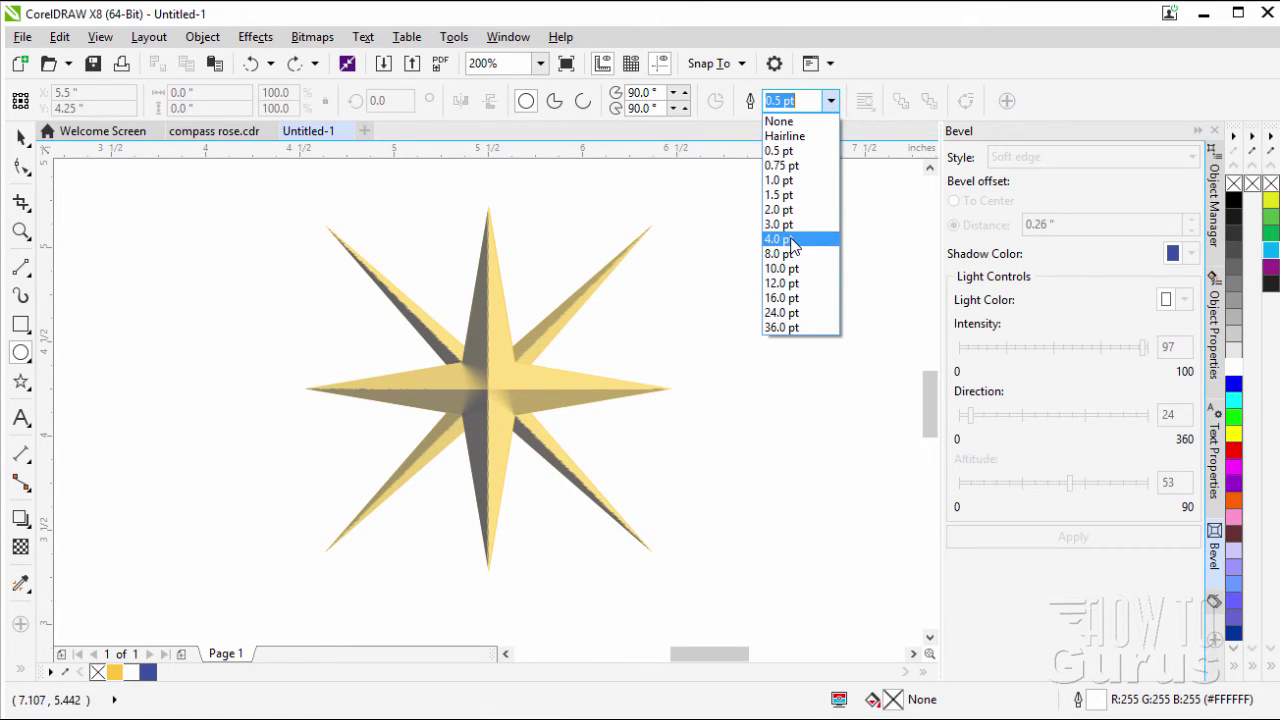
left_click(790, 240)
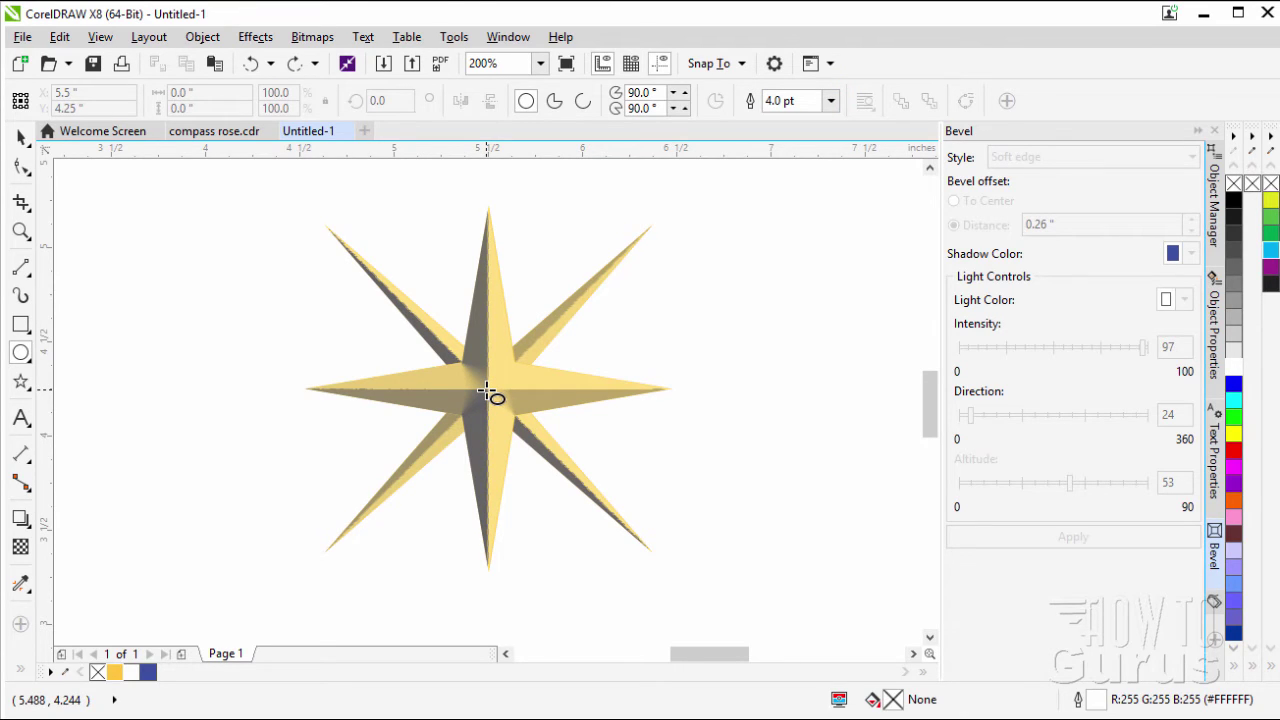
left_click_drag(487, 391, 635, 506)
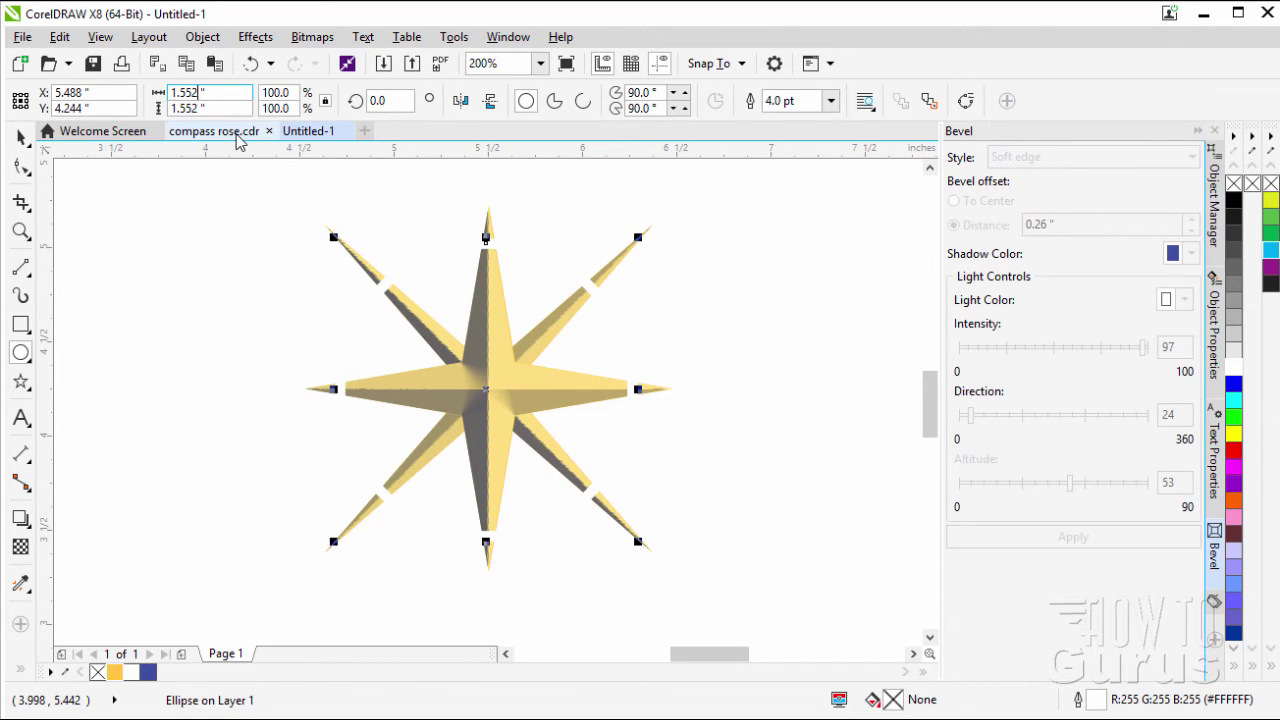
key("Return")
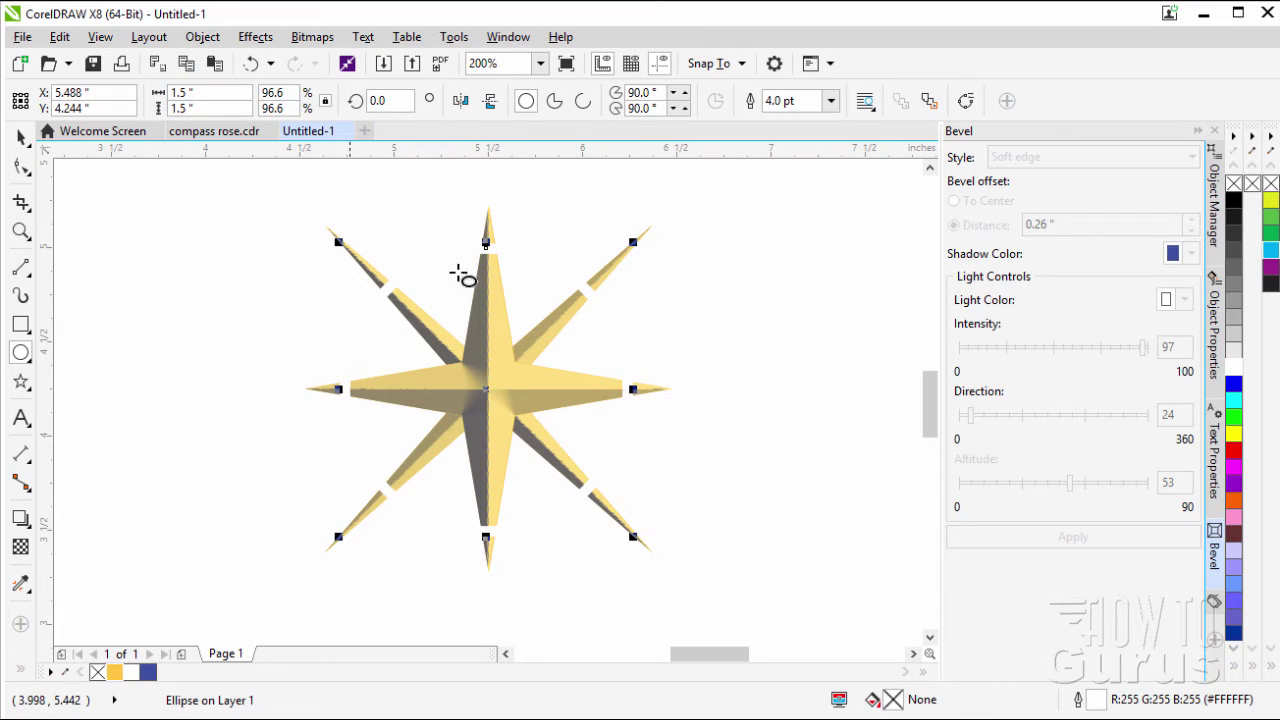
- Convert the circle's outline to an object and apply a soft-edge bevel to it with a light direction of 95
left_click(22, 140)
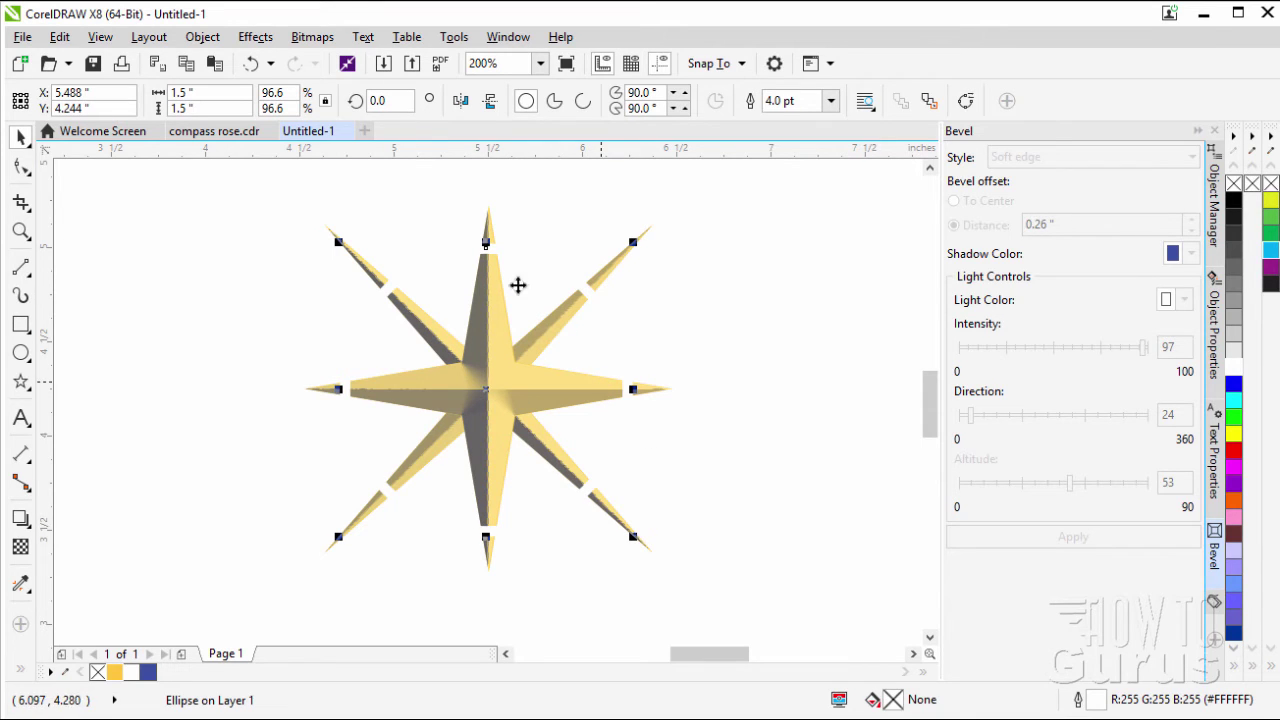
left_click(202, 37)
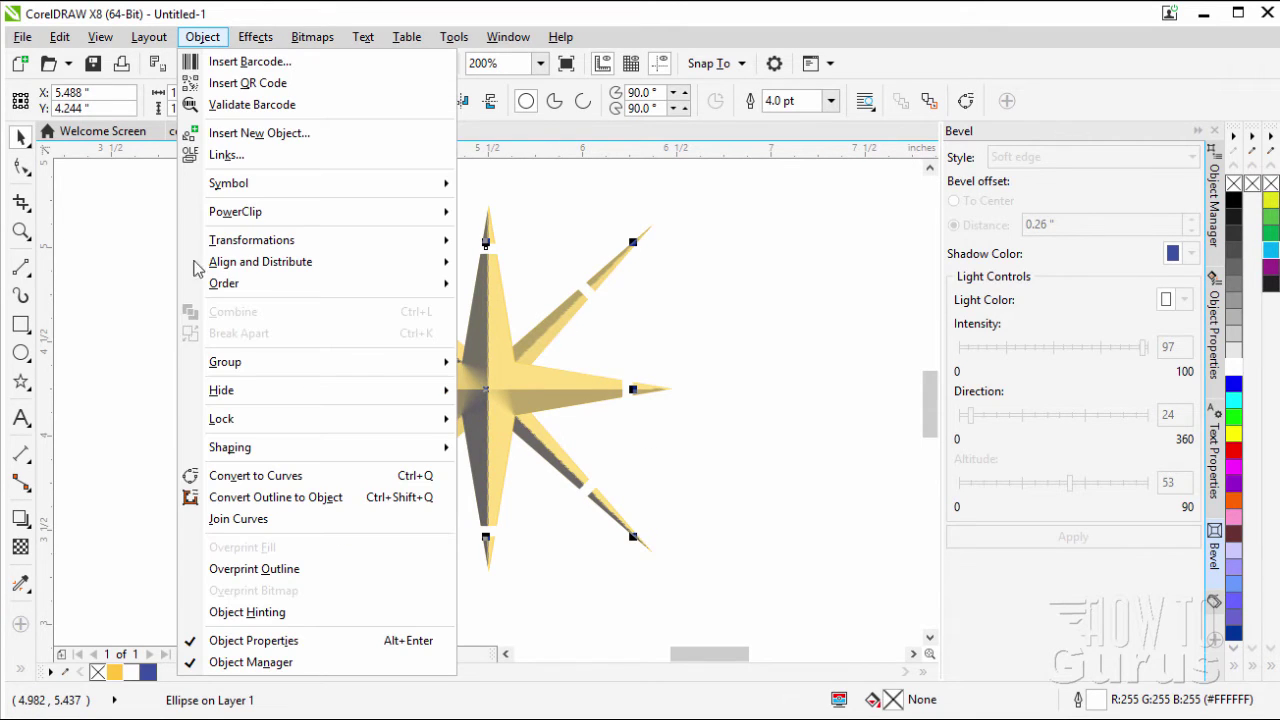
left_click(280, 498)
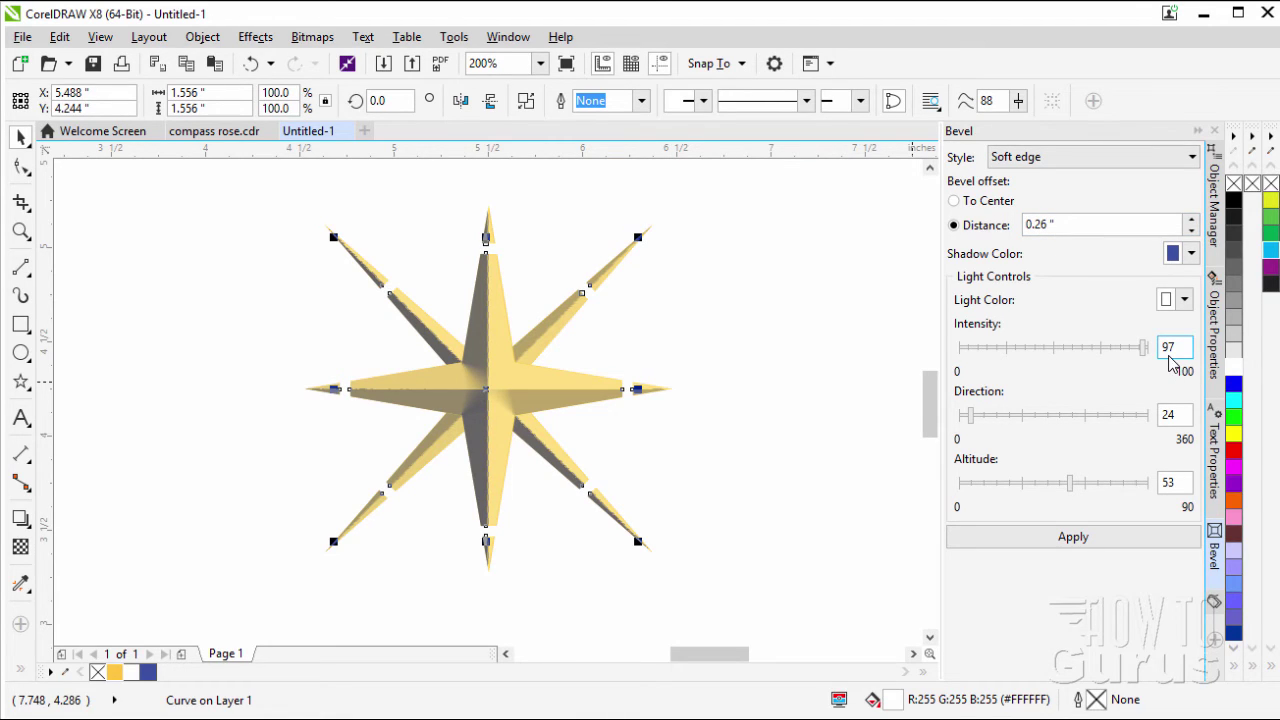
left_click(1155, 415)
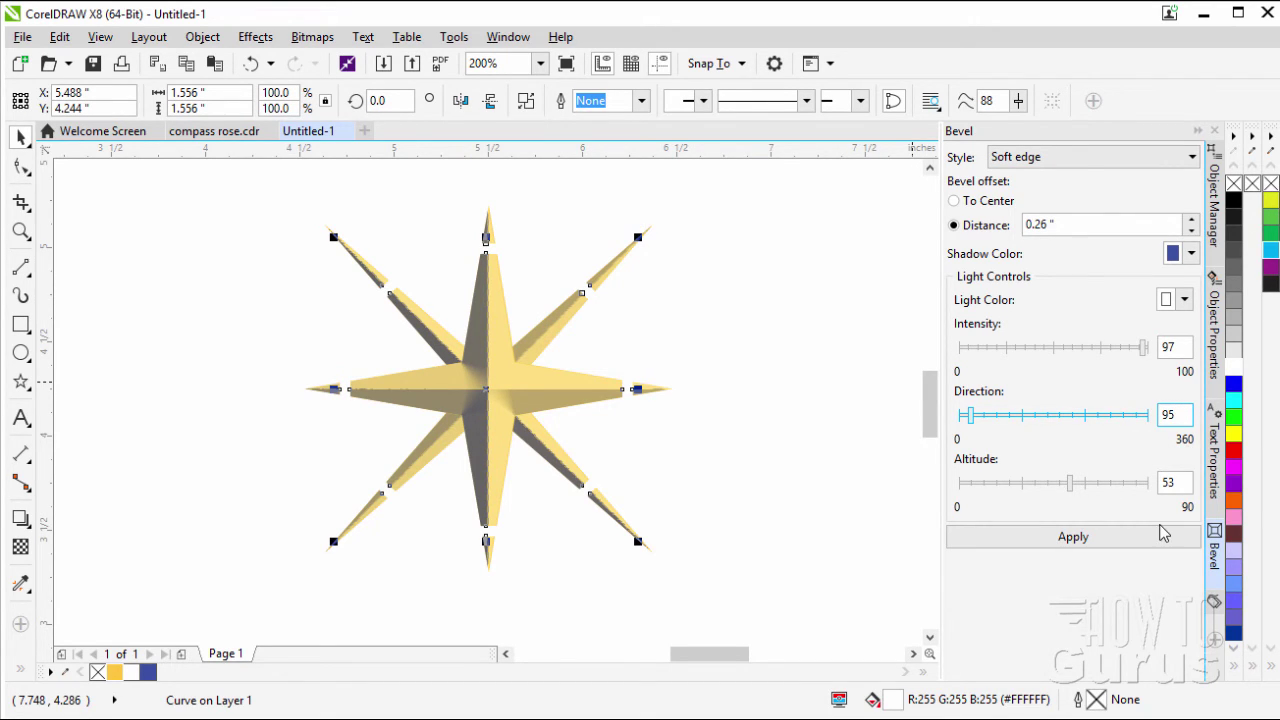
left_click(1124, 543)
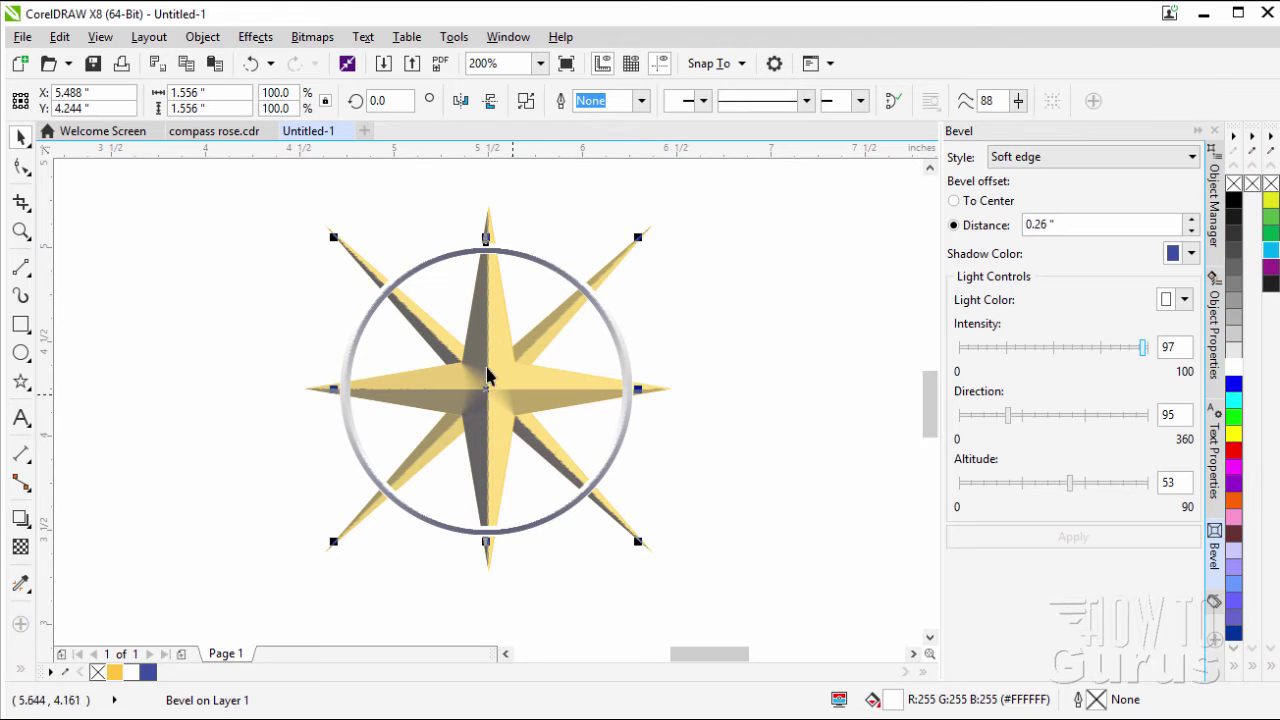
- Center the beveled ring on the page
left_click(202, 37)
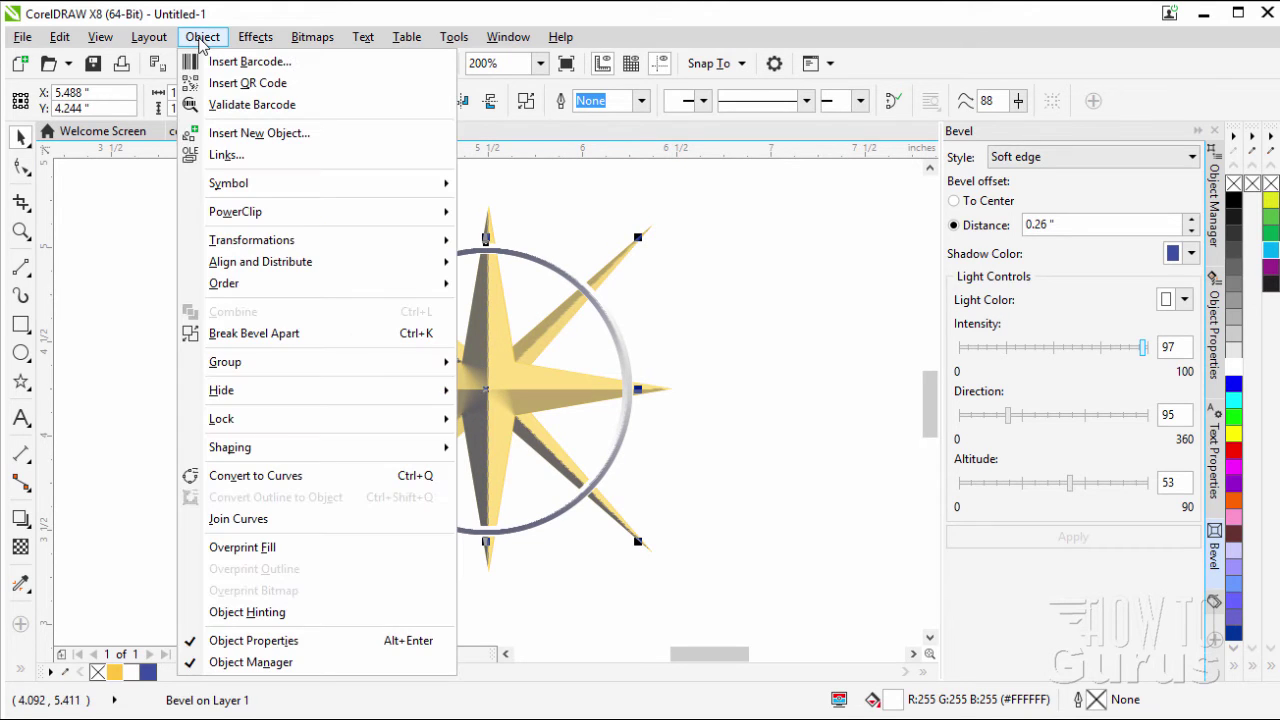
mouse_move(272, 270)
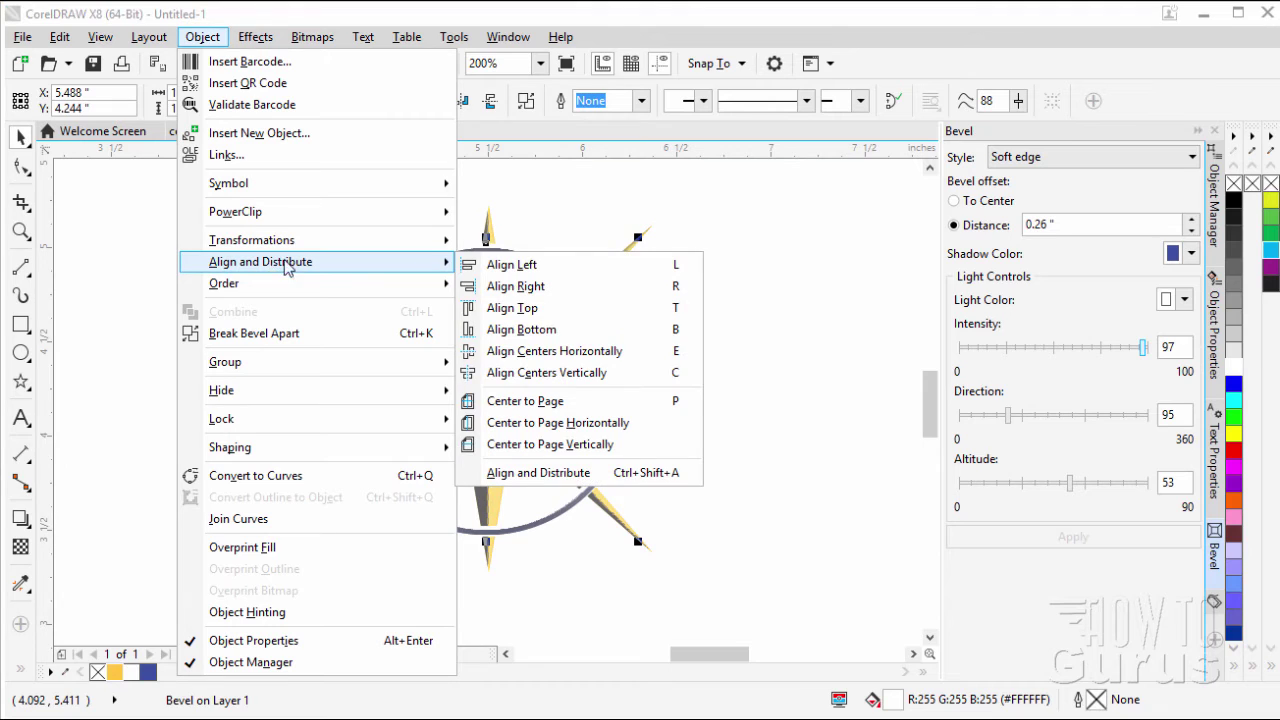
left_click(552, 403)
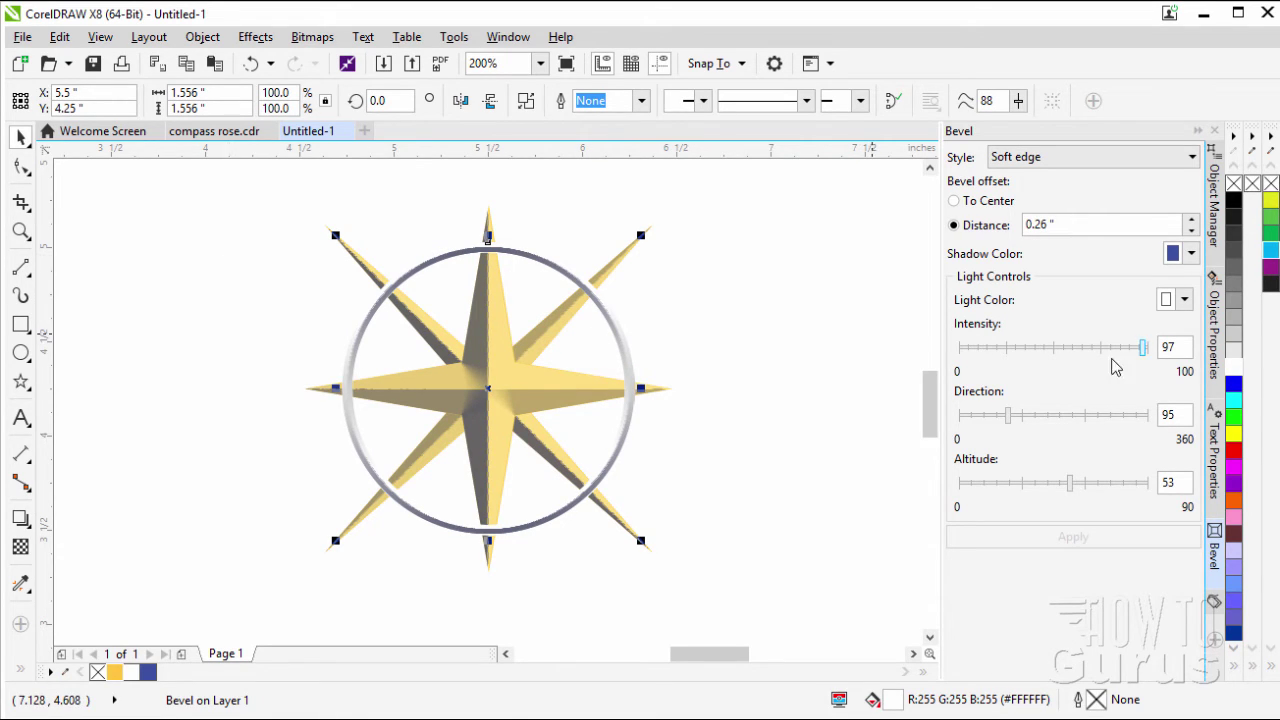
- Add a drop shadow to the ring's control curve and set the shadow feathering to 2
left_click(1217, 338)
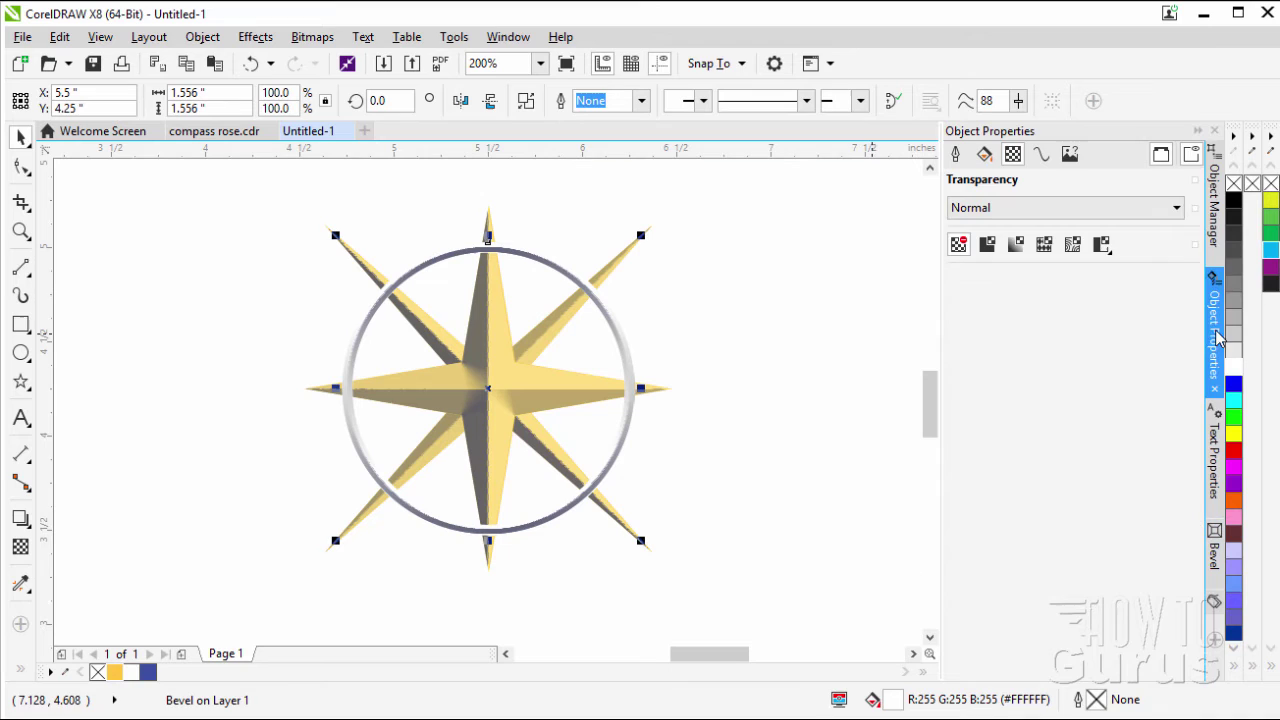
left_click(1213, 226)
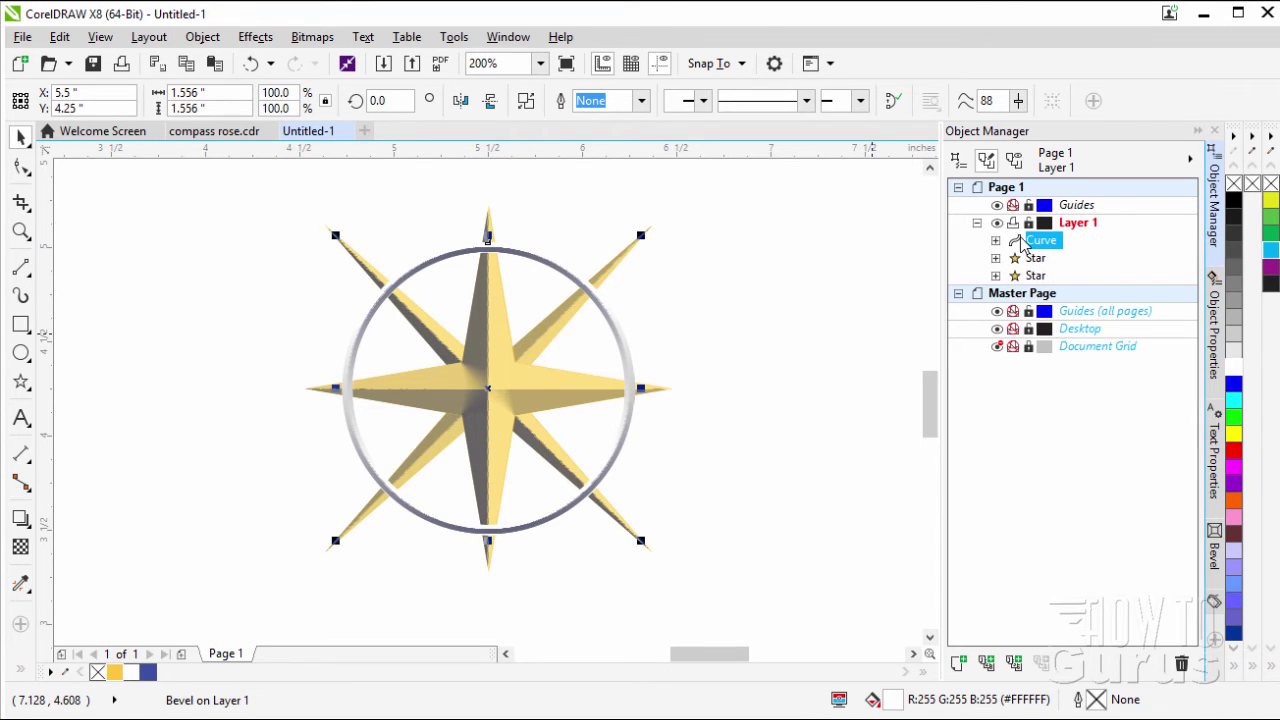
left_click(995, 241)
left_click(1040, 241)
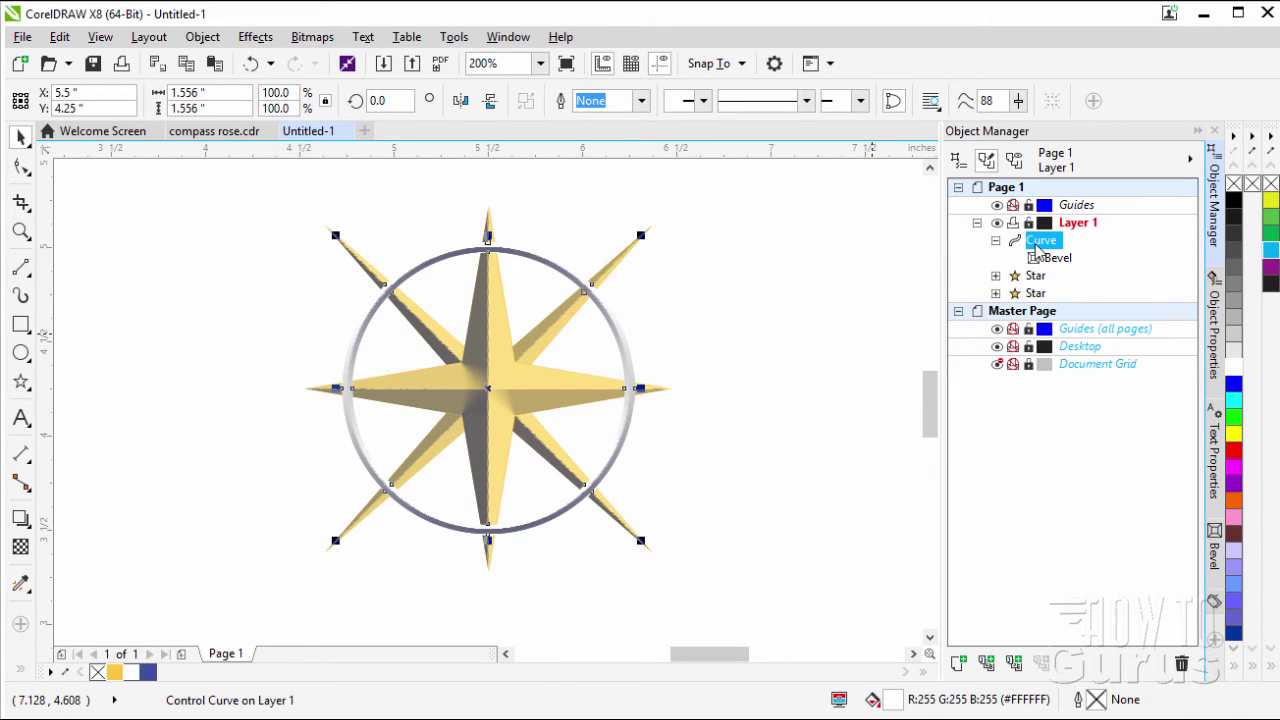
left_click(20, 519)
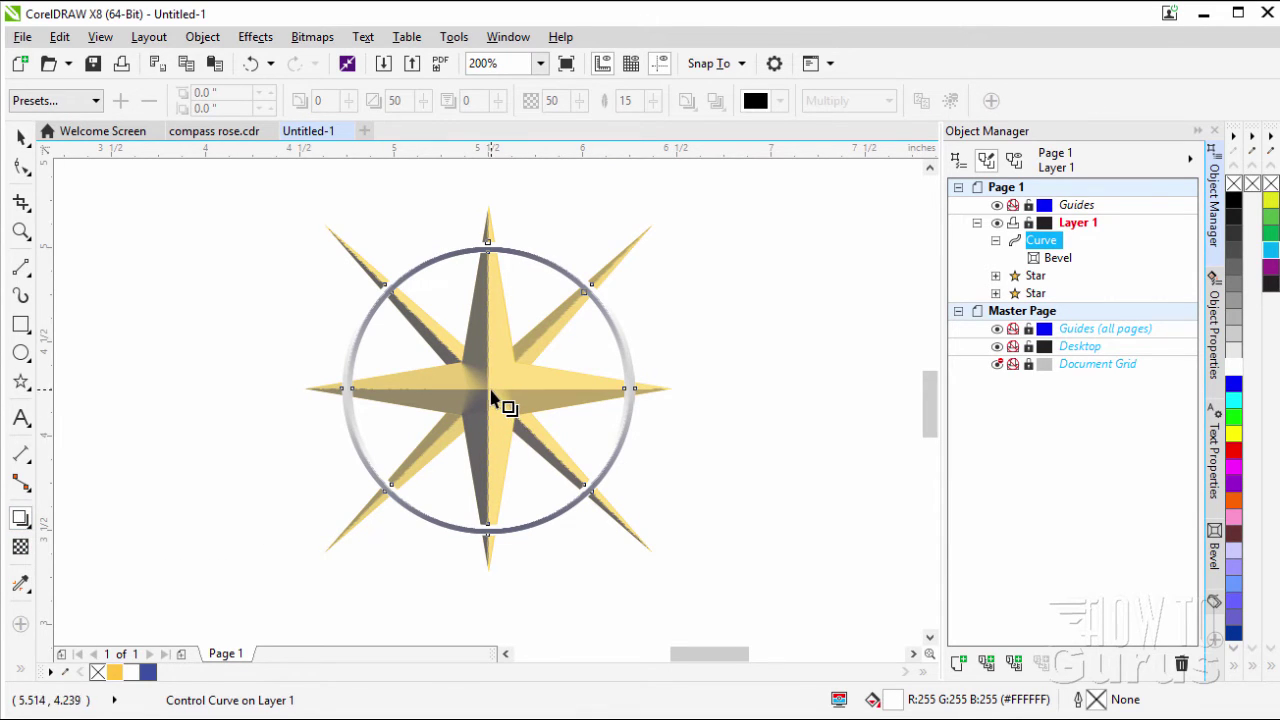
left_click_drag(506, 405, 510, 414)
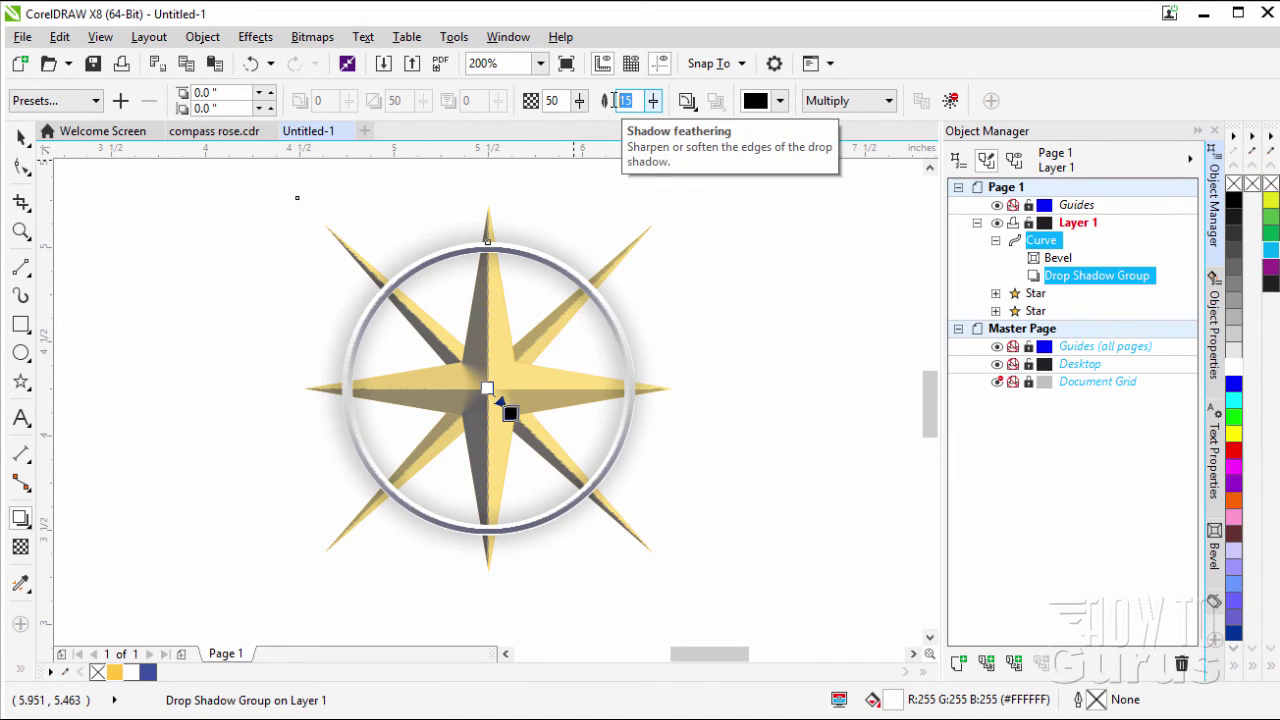
key("Return")
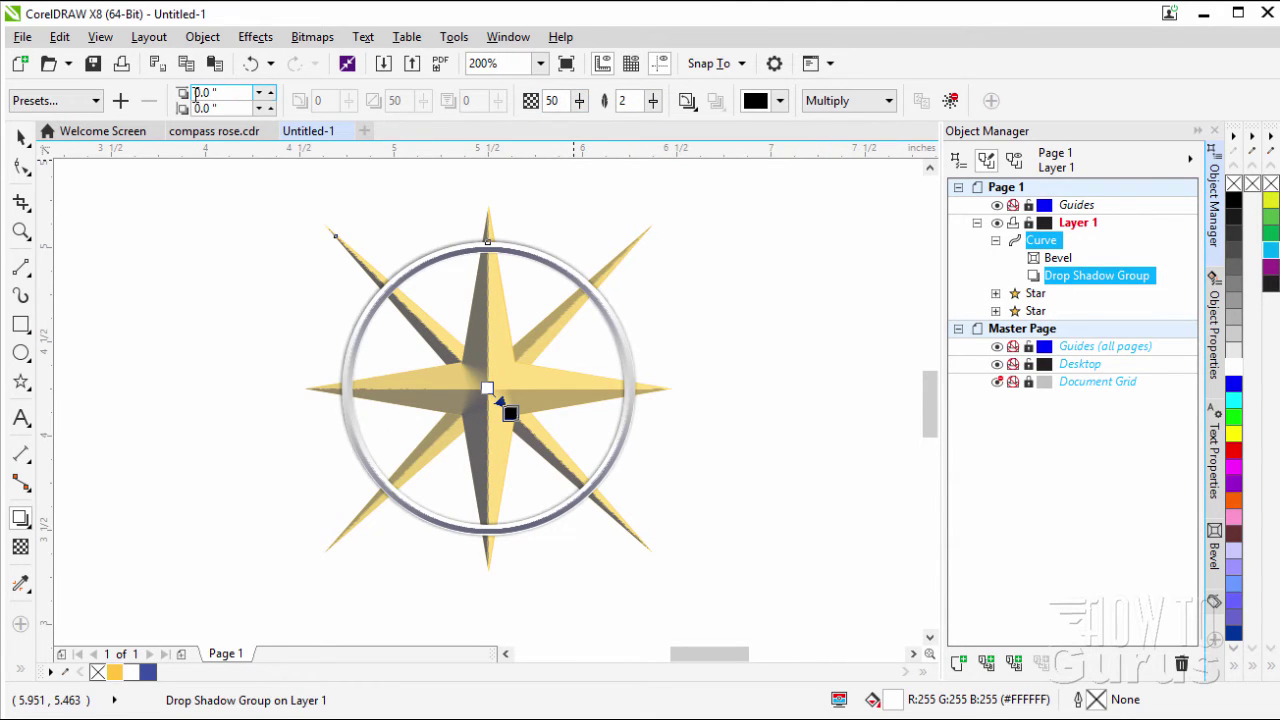
- Offset the ring's drop shadow 0.03 inch horizontally and -0.02 inch vertically
left_click(270, 93)
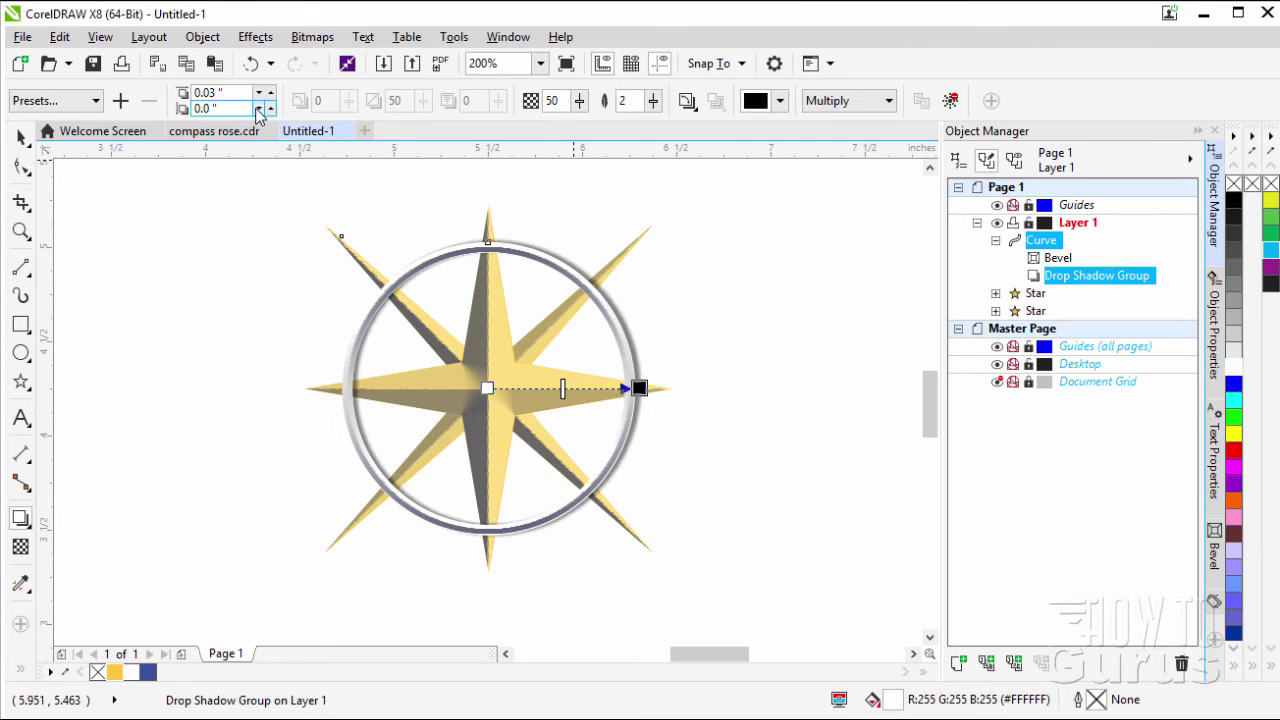
left_click(258, 109)
left_click(258, 109)
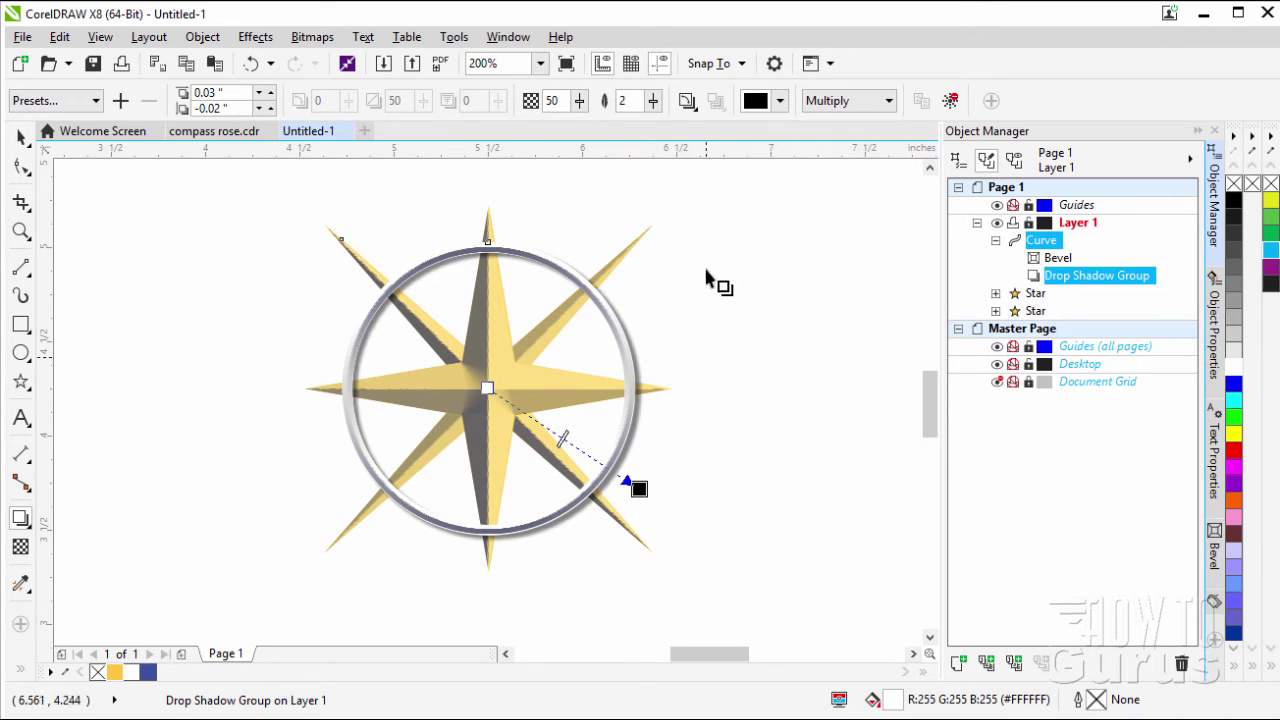
left_click(22, 137)
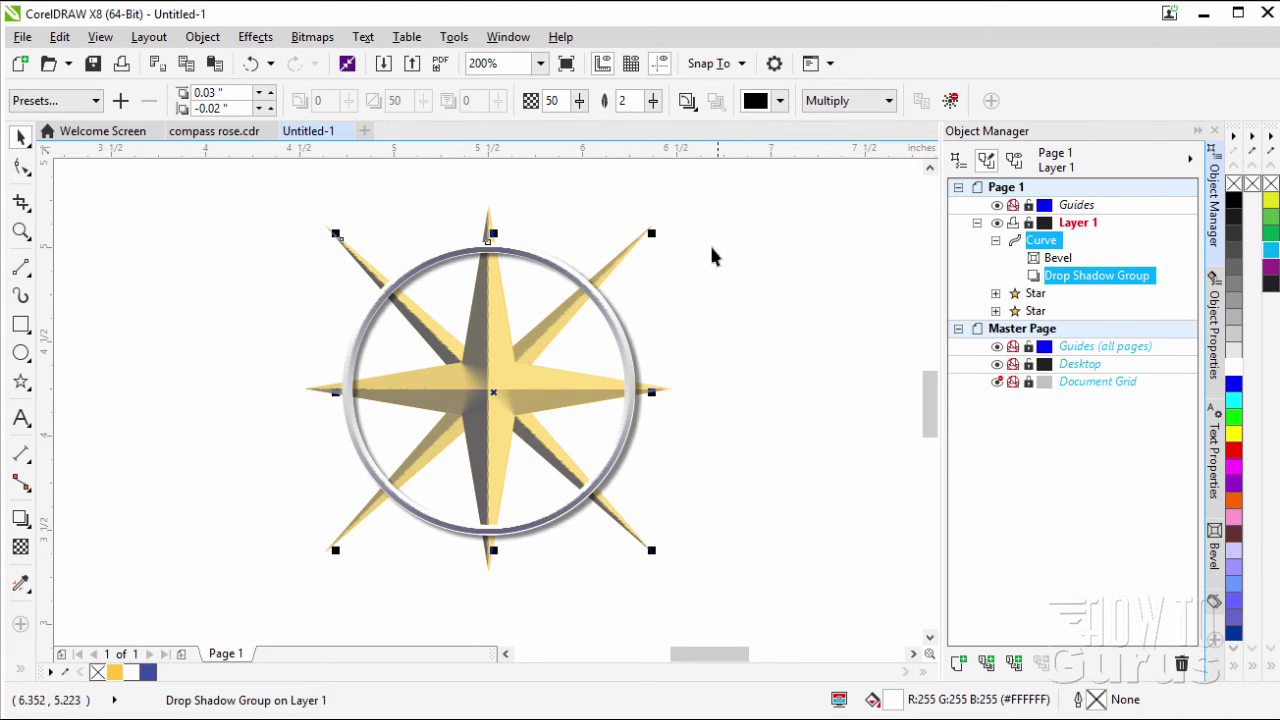
- Add a drop shadow to the diagonal star behind the main star and set the shadow feathering to 2
left_click(762, 266)
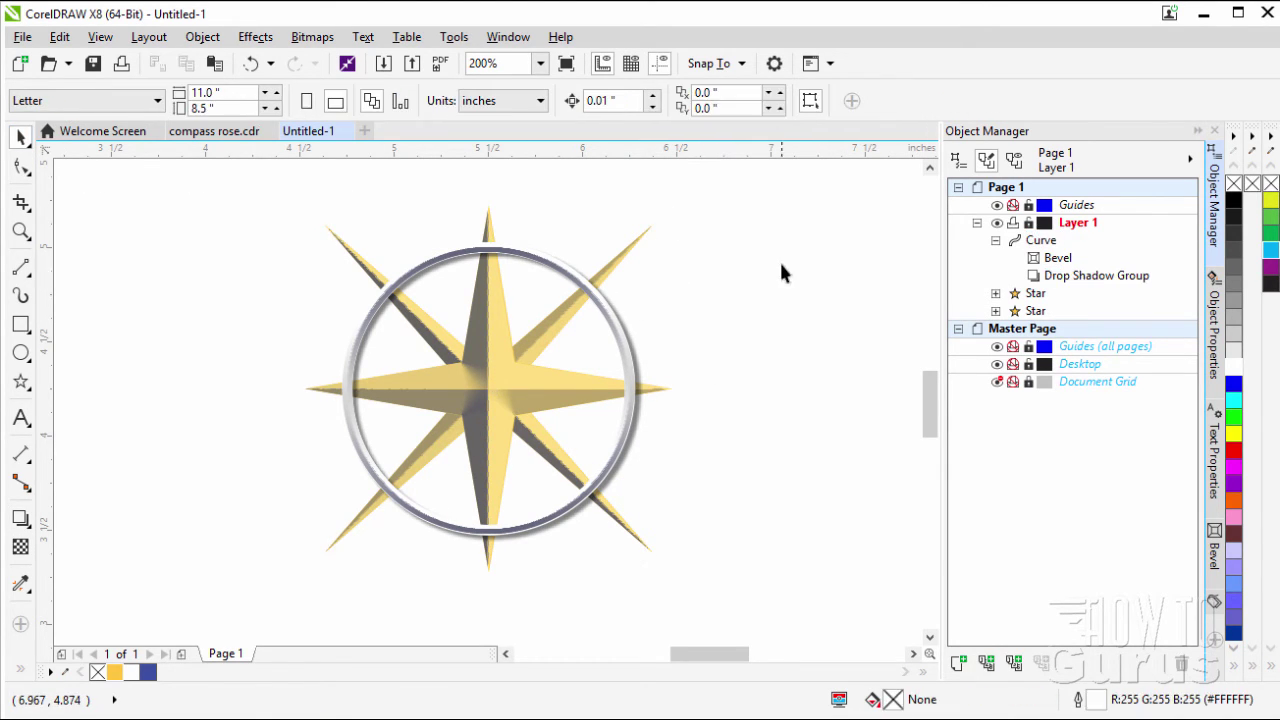
left_click(1032, 311)
left_click(996, 311)
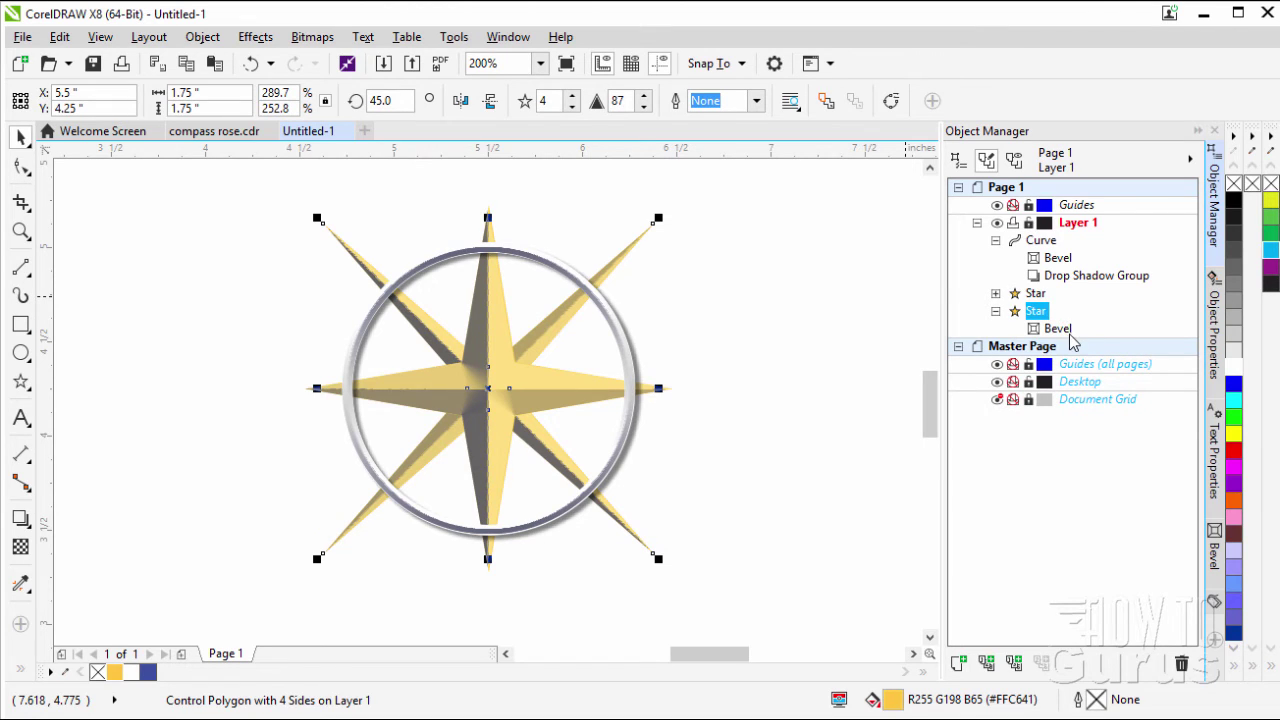
left_click(1060, 330)
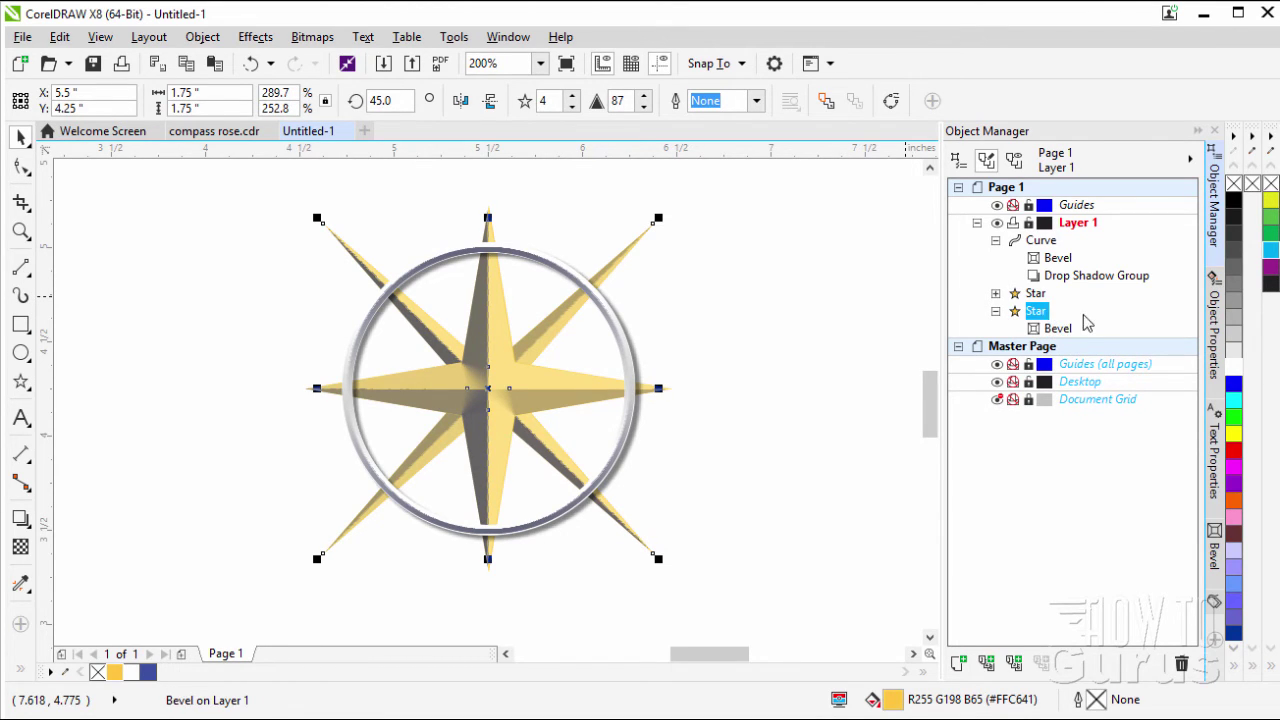
left_click(1038, 313)
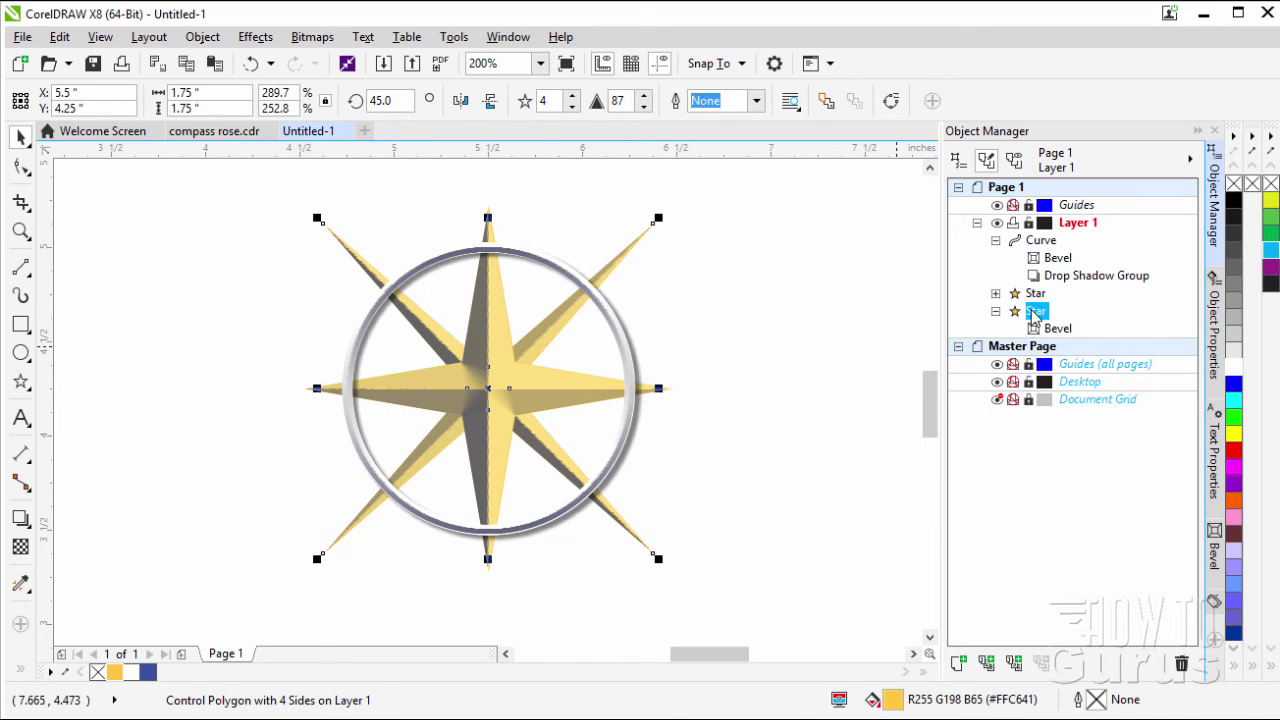
left_click(25, 519)
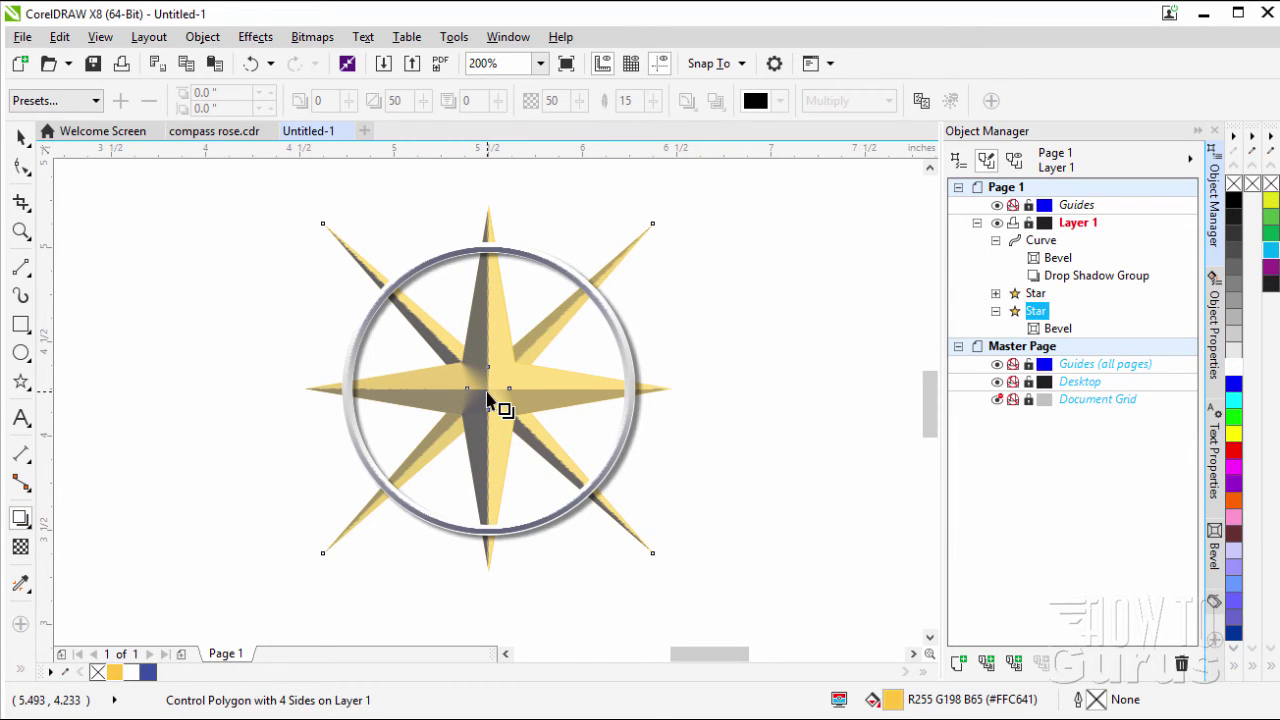
left_click_drag(489, 400, 515, 420)
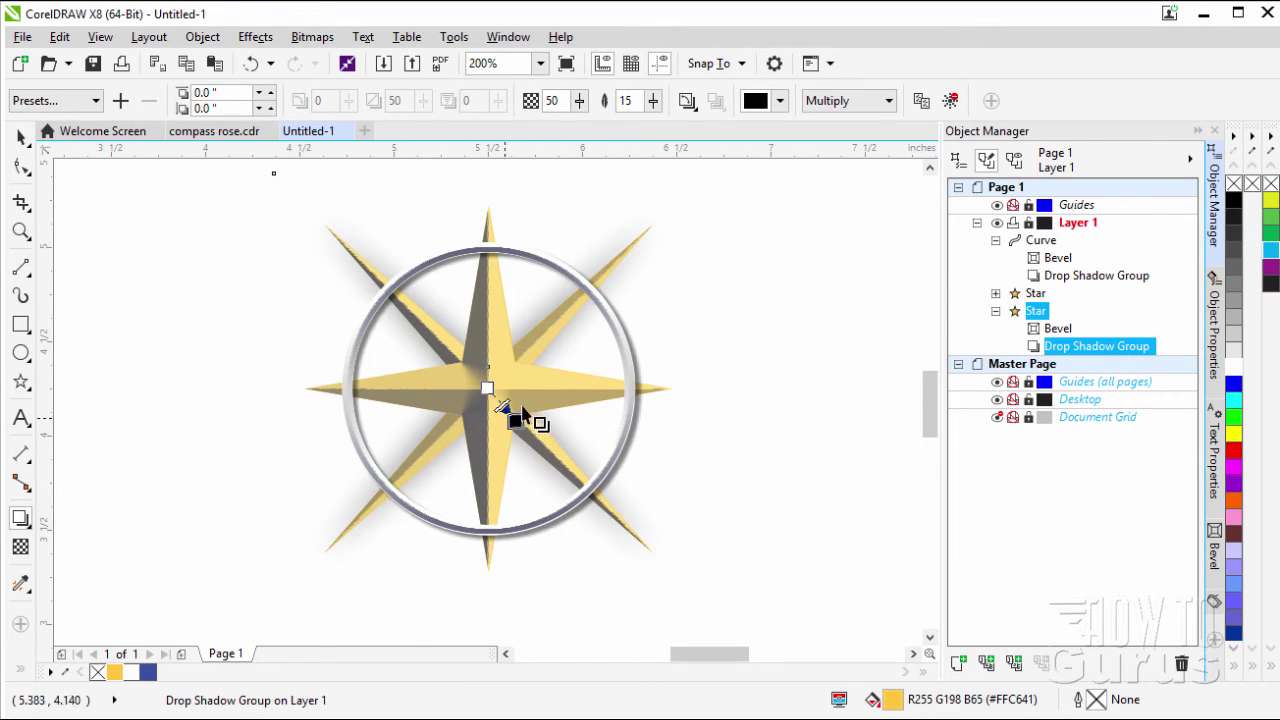
left_click_drag(636, 101, 615, 104)
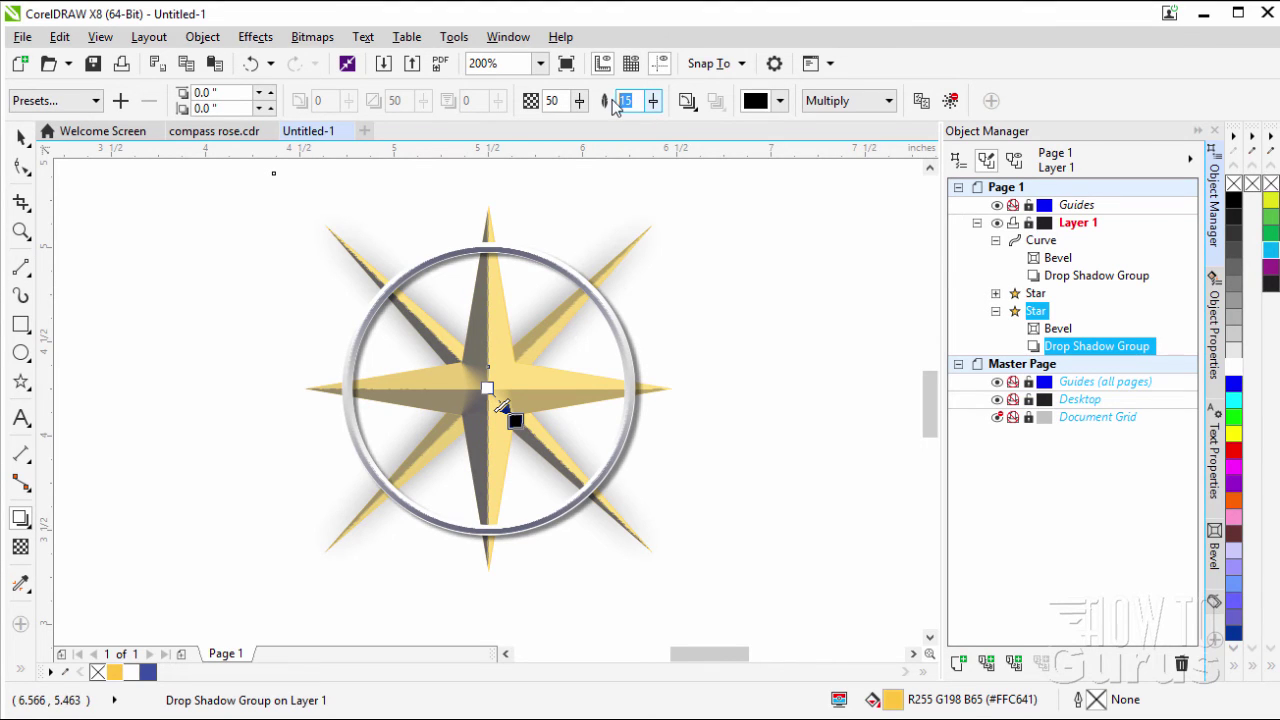
type("2")
key("Return")
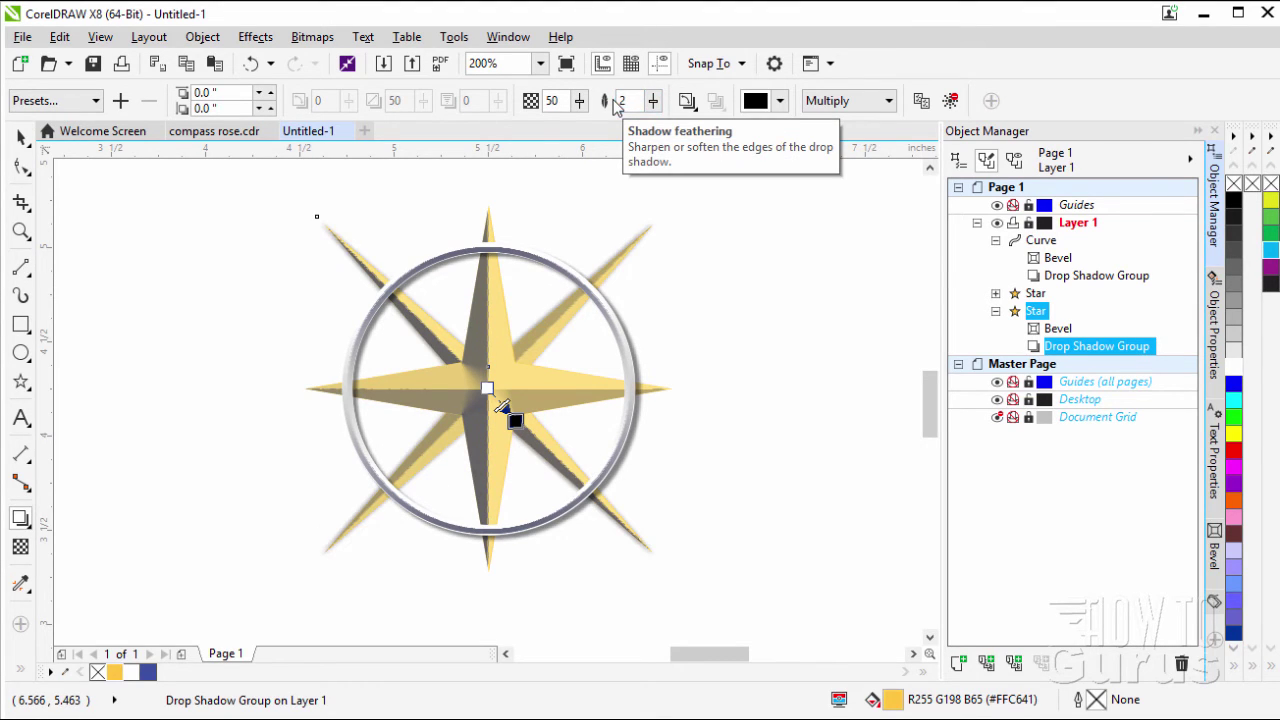
- Offset the diagonal star's drop shadow 0.03 inch horizontally and -0.02 inch vertically, and deselect it
left_click(270, 93)
left_click(270, 93)
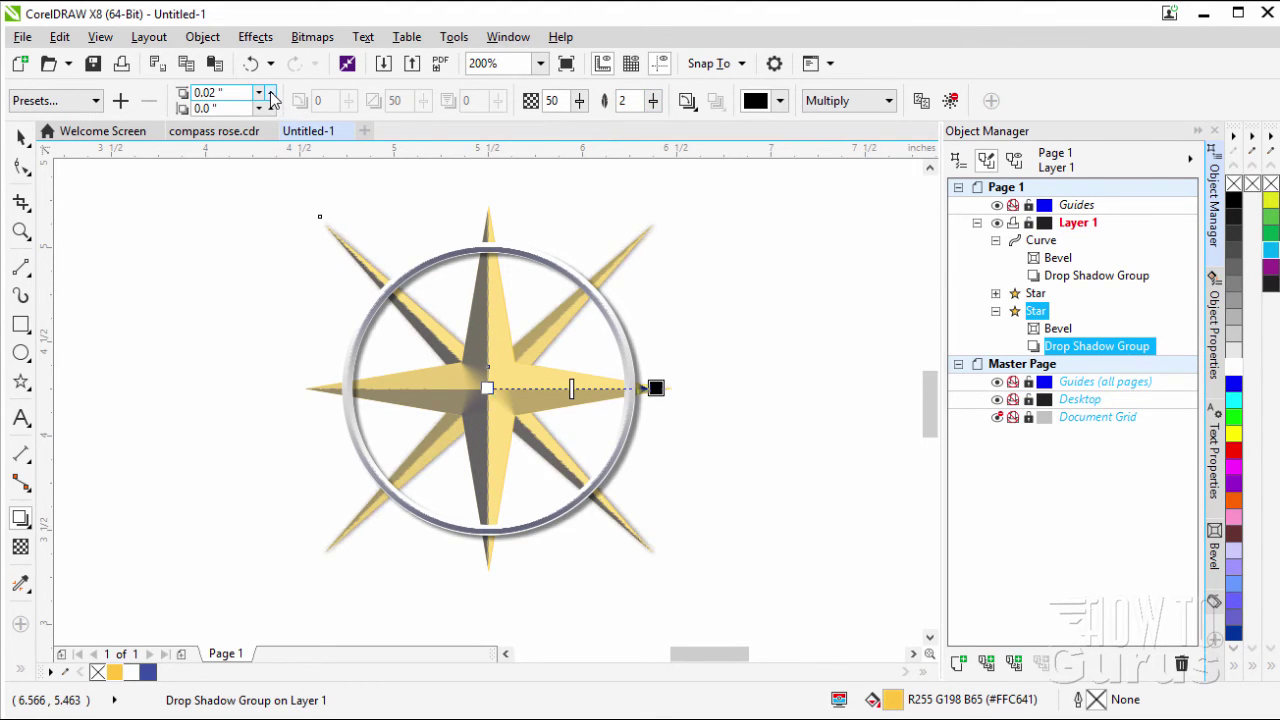
left_click(270, 93)
left_click(259, 110)
left_click(259, 110)
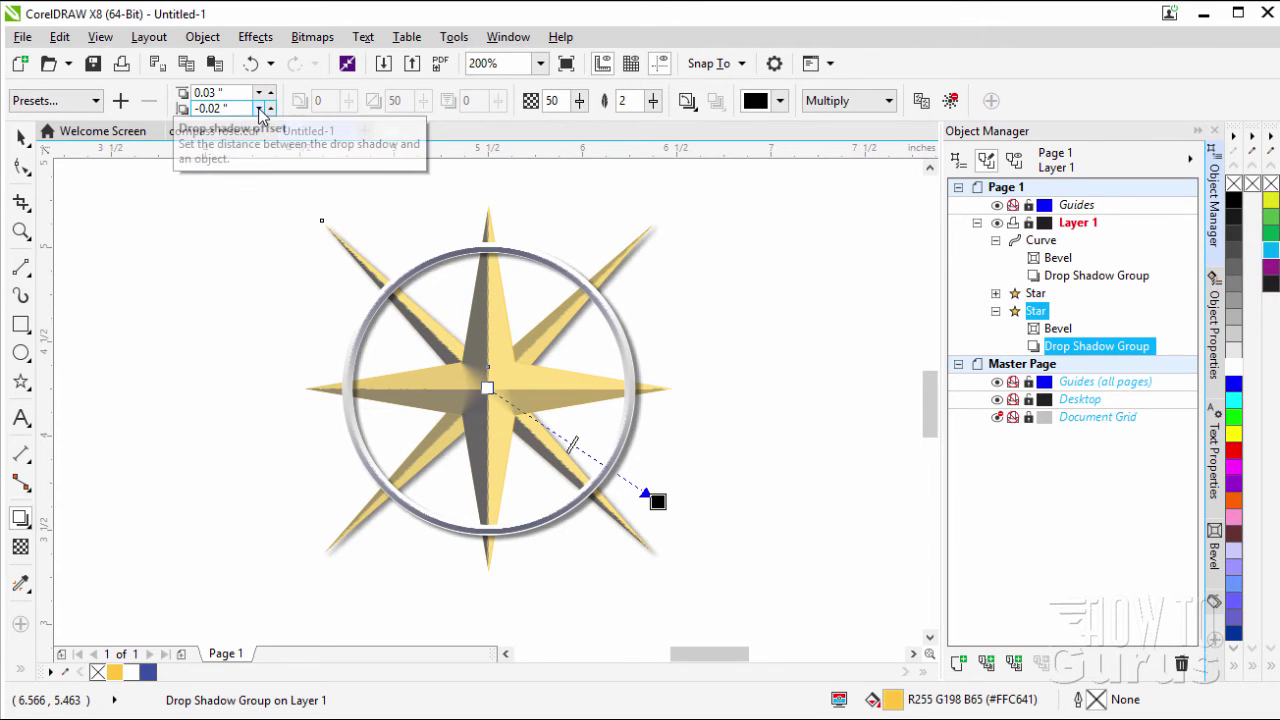
left_click(21, 138)
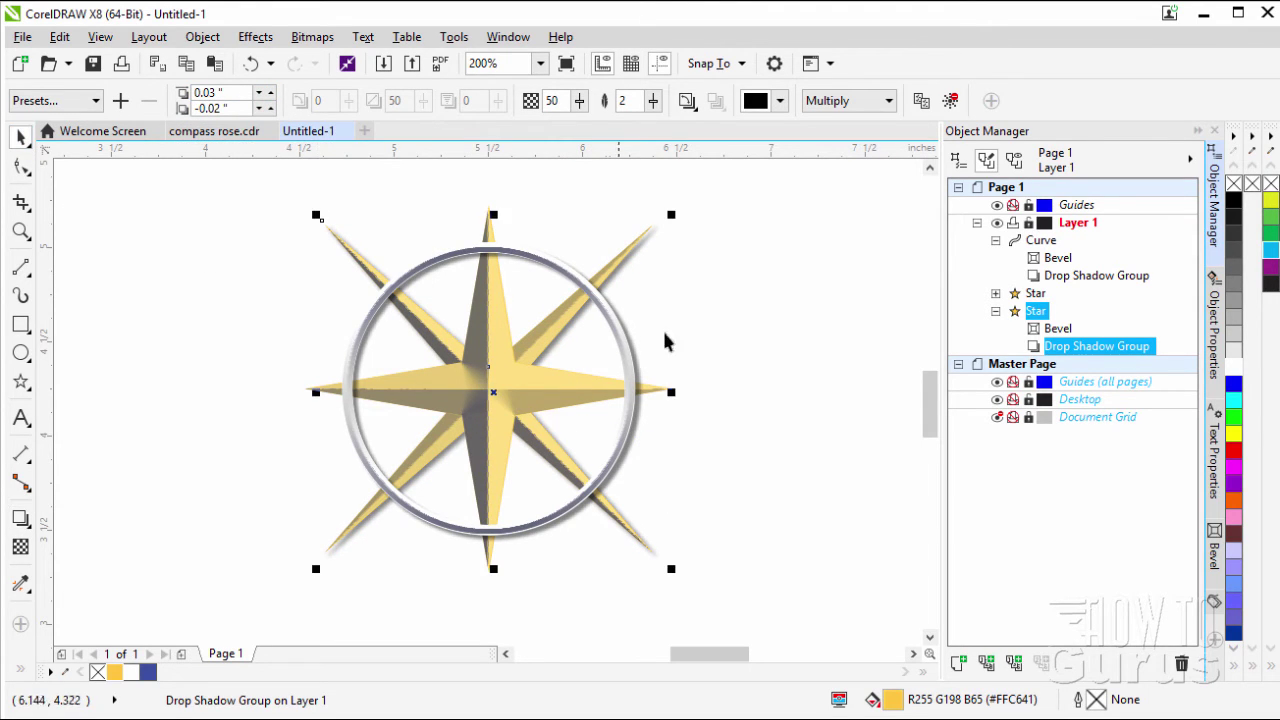
left_click(816, 392)
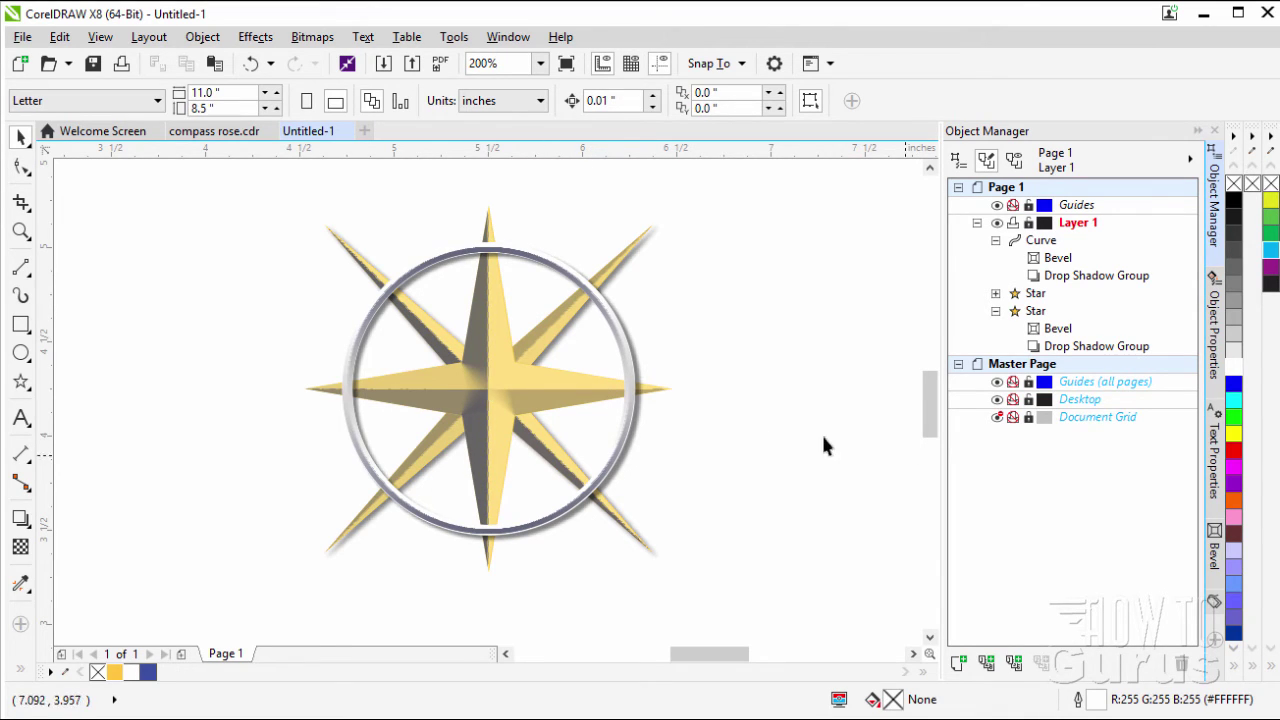
- Draw a circle with a 2.0 pt outline outward from the compass center and set its size to 0.8 inch
left_click(21, 354)
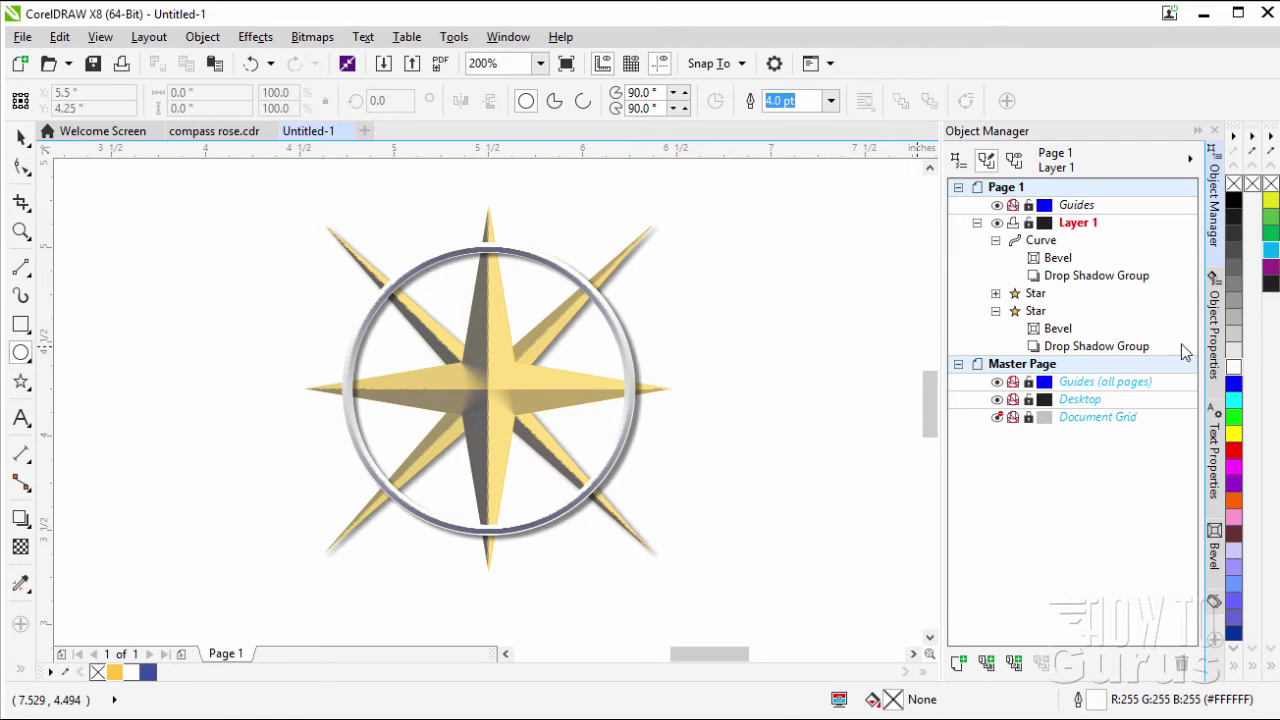
left_click(830, 100)
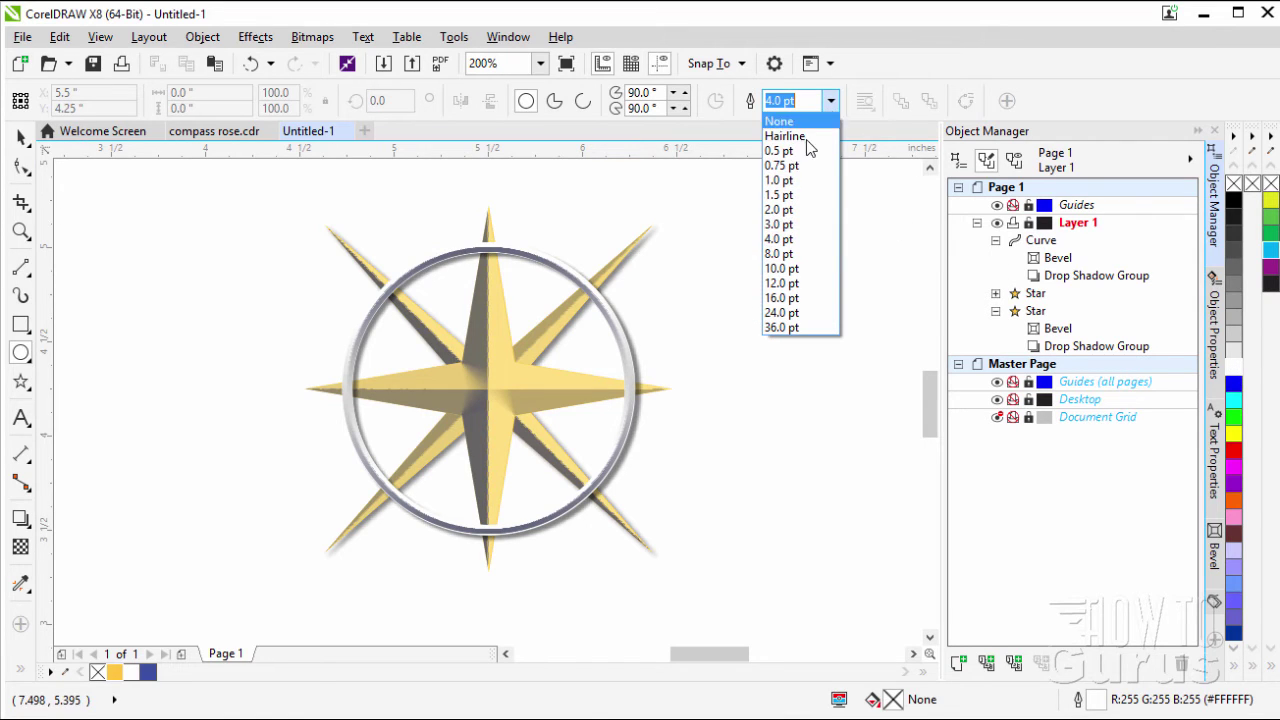
left_click(802, 209)
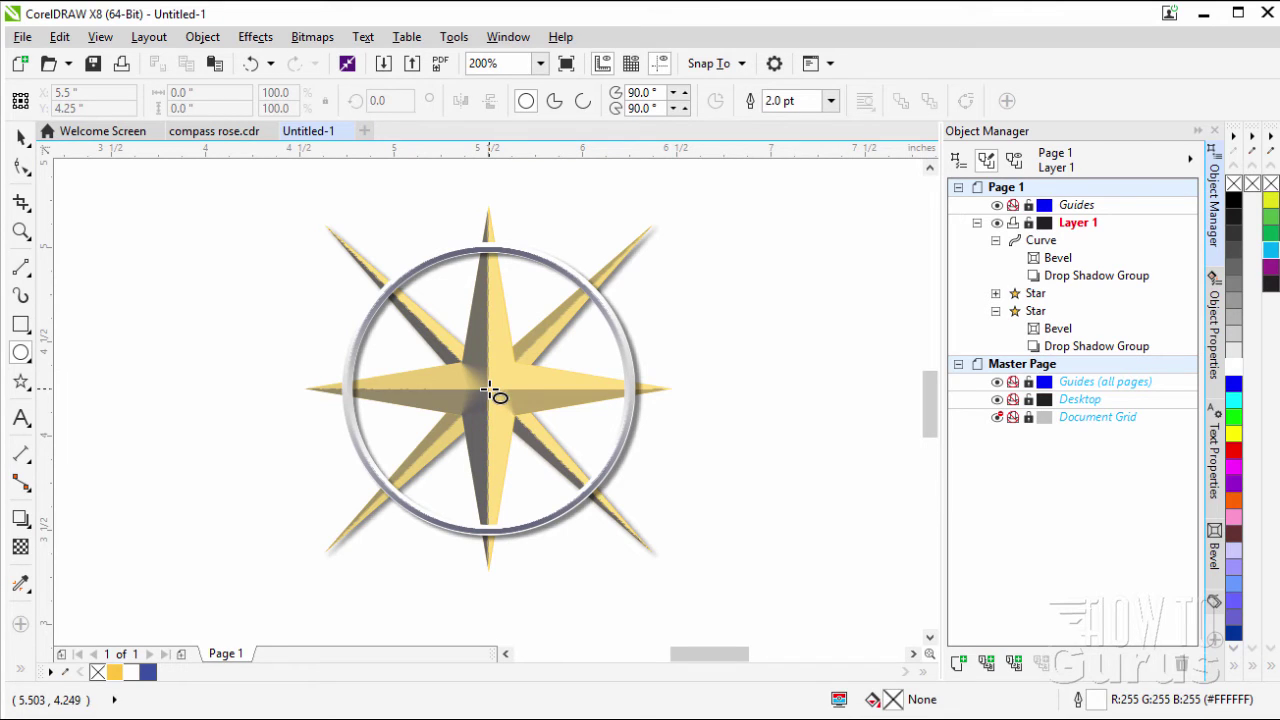
left_click_drag(490, 390, 568, 474)
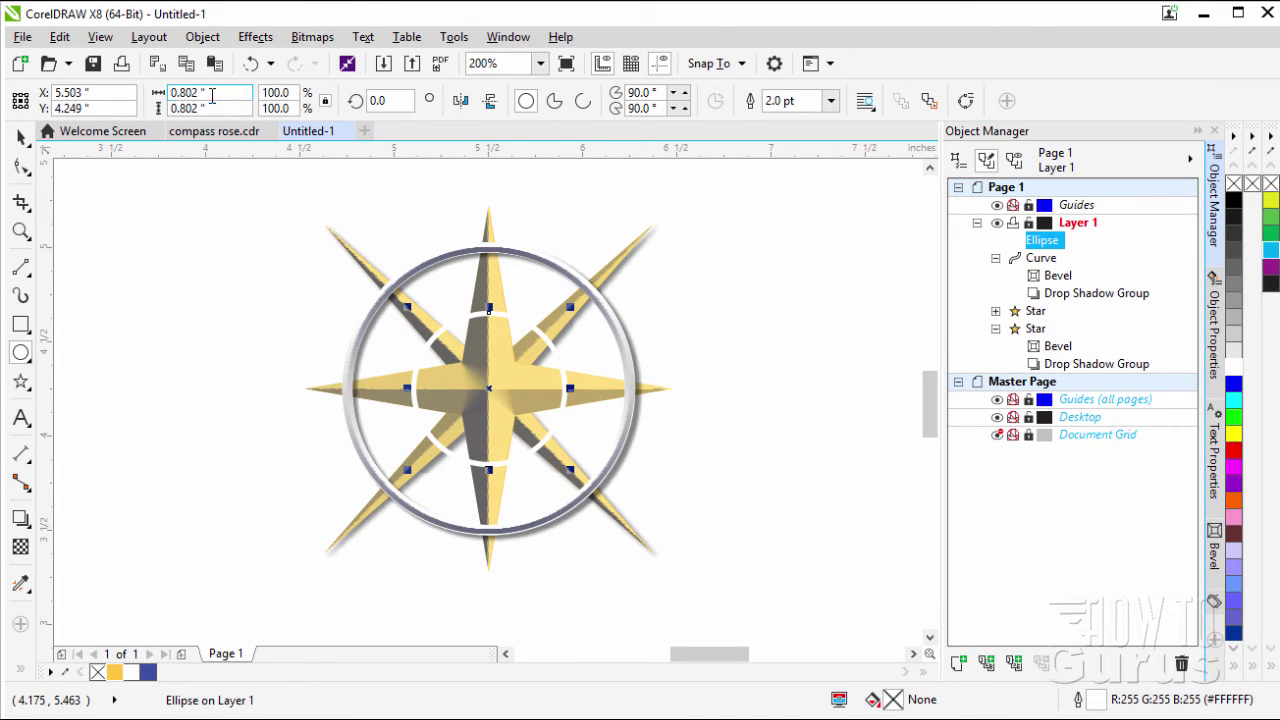
left_click_drag(215, 92, 165, 92)
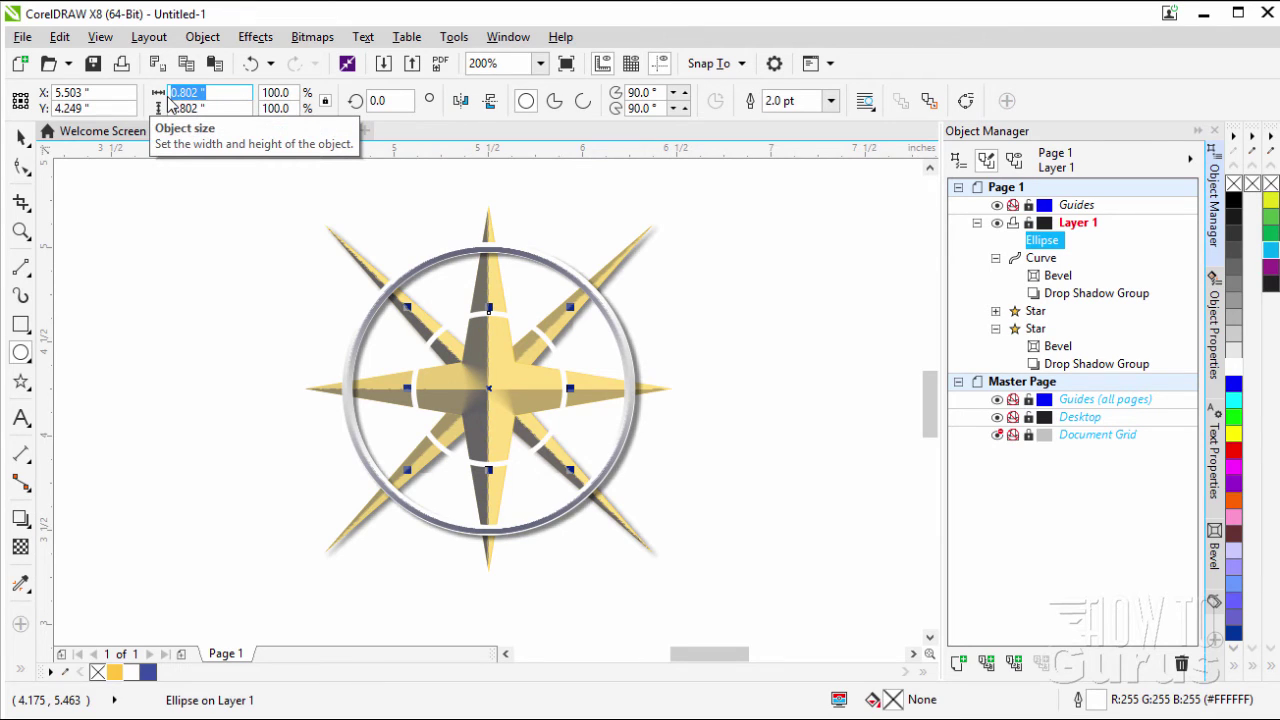
type(".8")
key("Return")
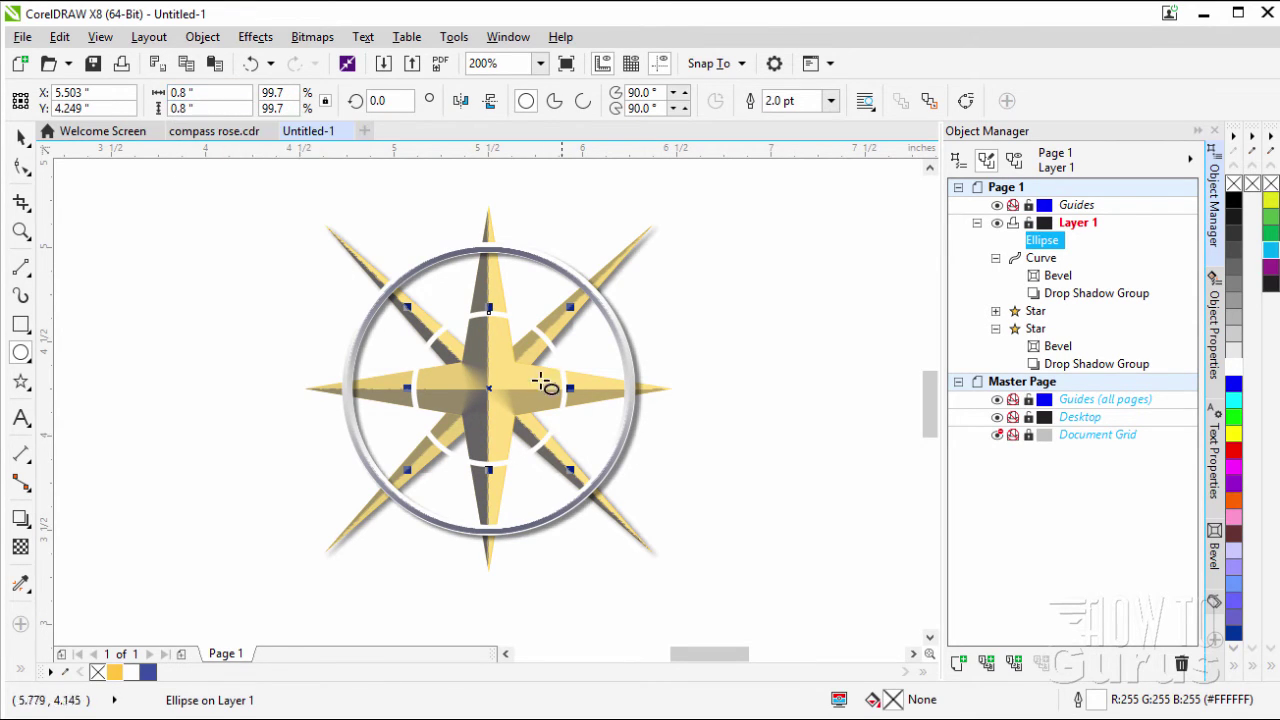
- Convert the small circle's outline to an object and apply a soft-edge bevel to it
left_click(21, 137)
left_click(202, 37)
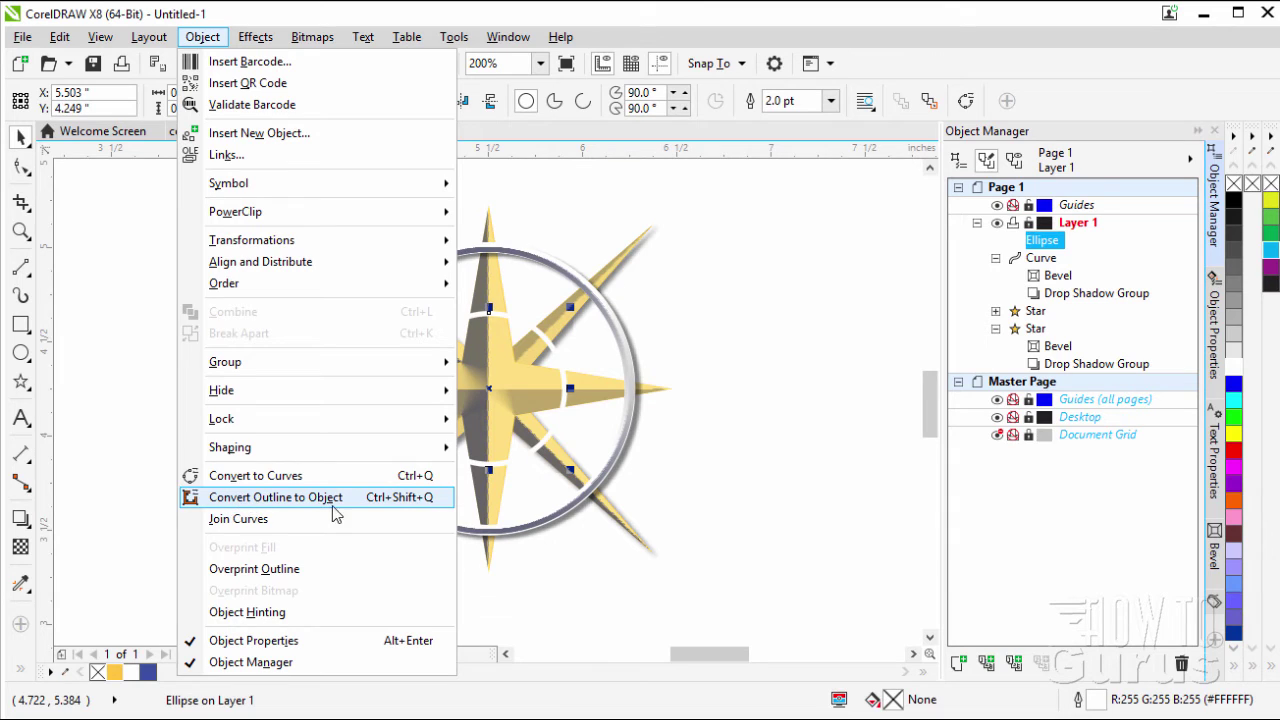
left_click(283, 505)
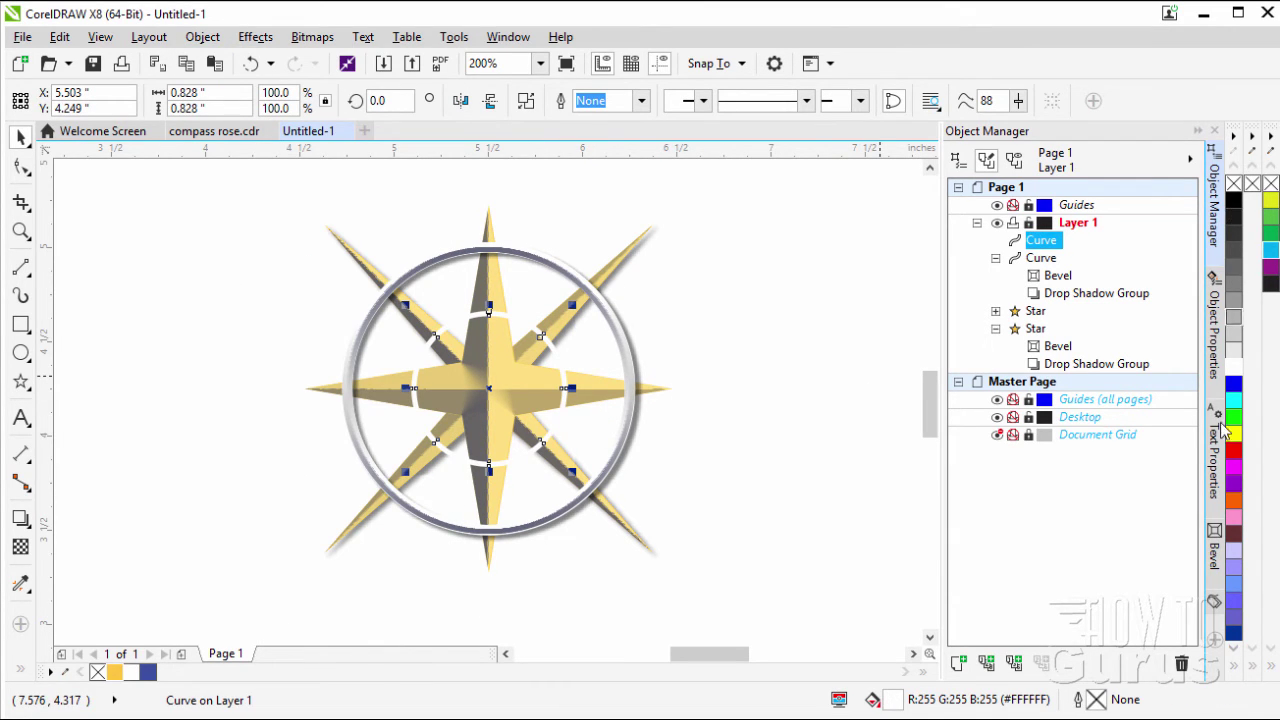
left_click(1214, 560)
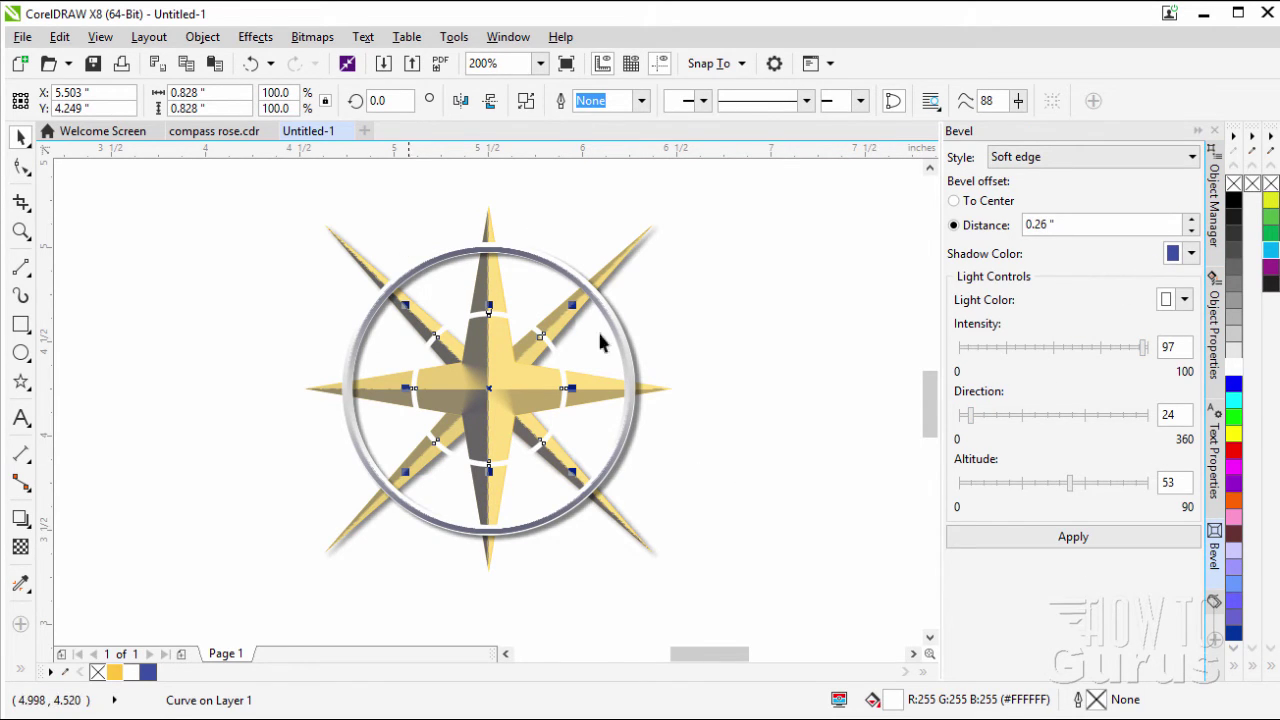
left_click(1089, 548)
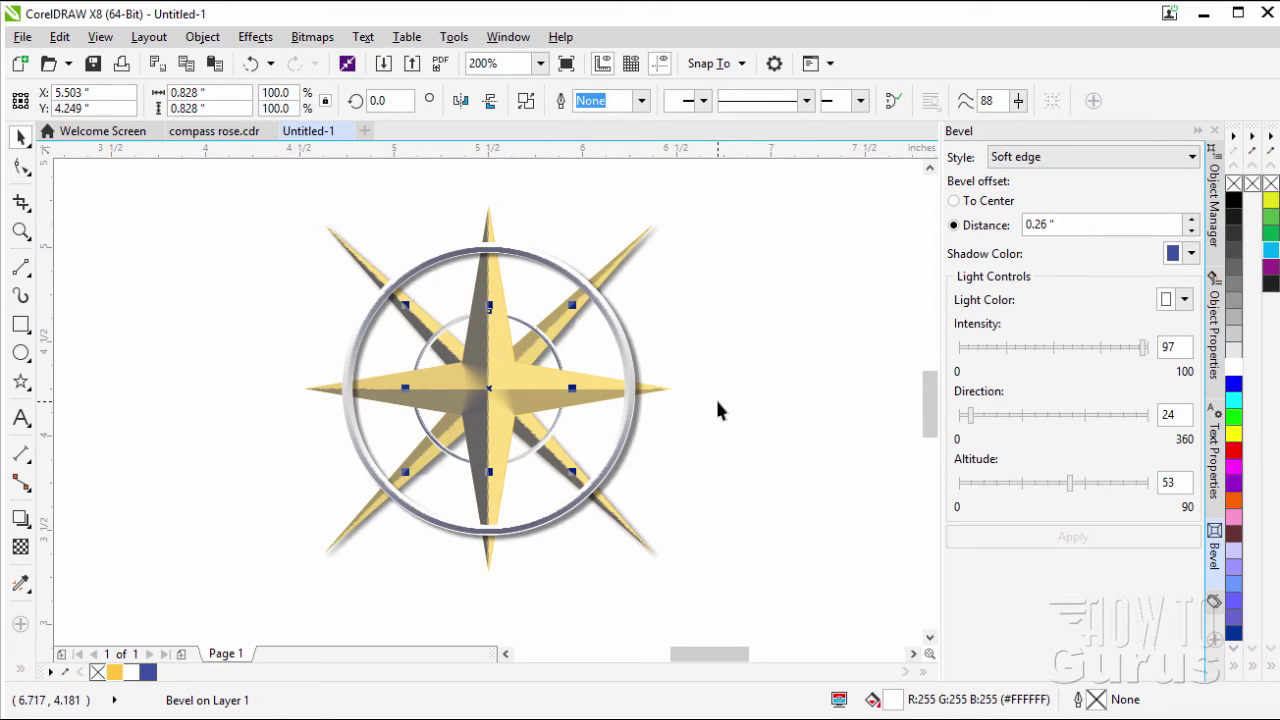
left_click(784, 390)
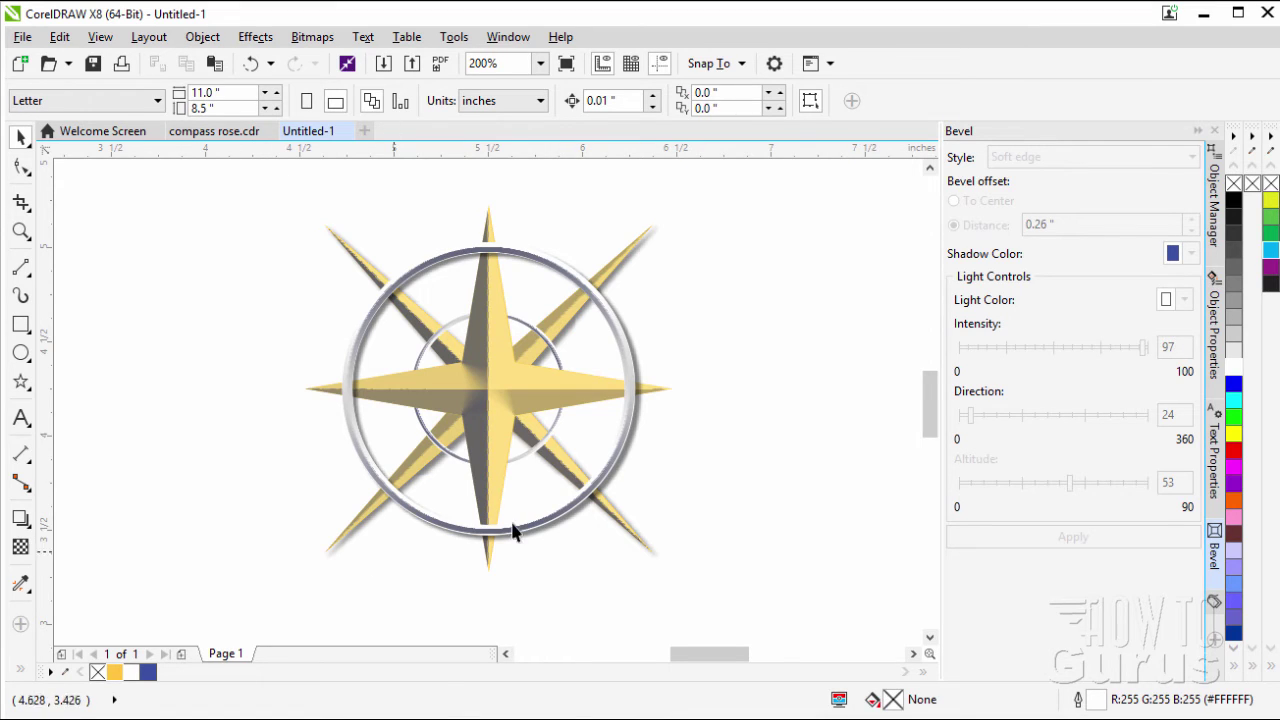
- Draw a cyan-filled circle outward from the compass center and set its size to 3.5 inches
scroll(523, 443, "down", 1)
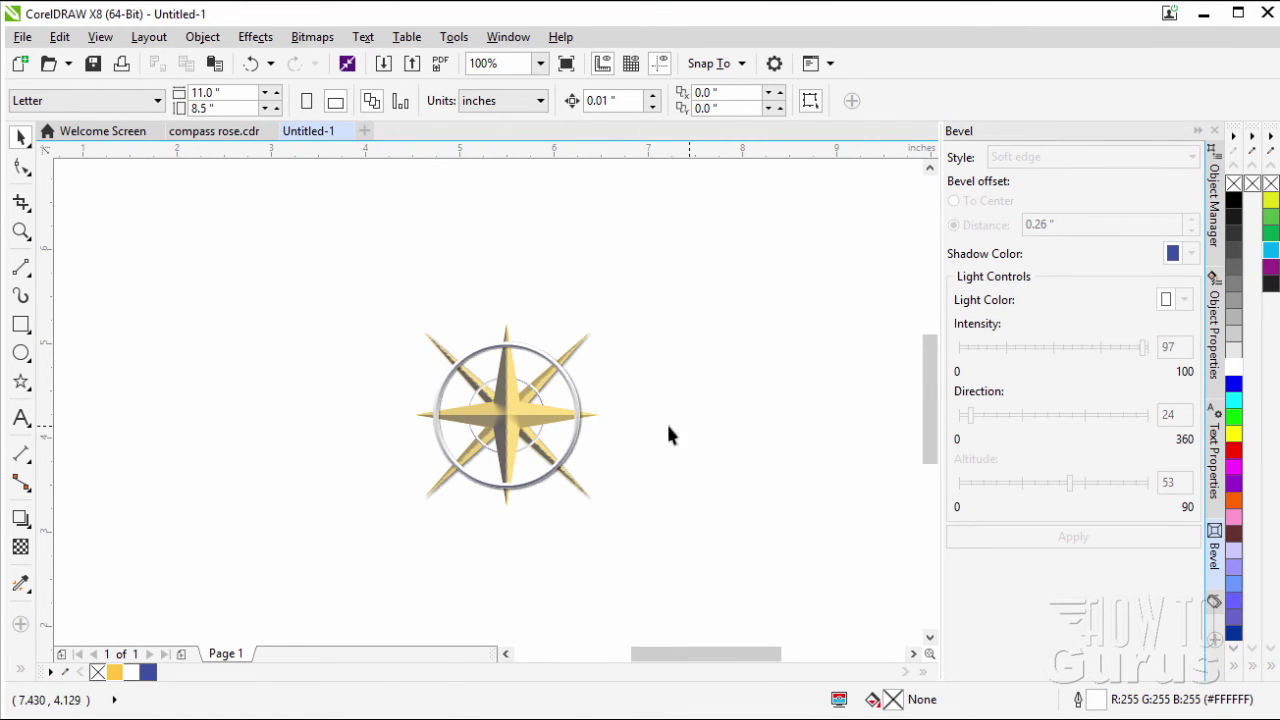
left_click(21, 352)
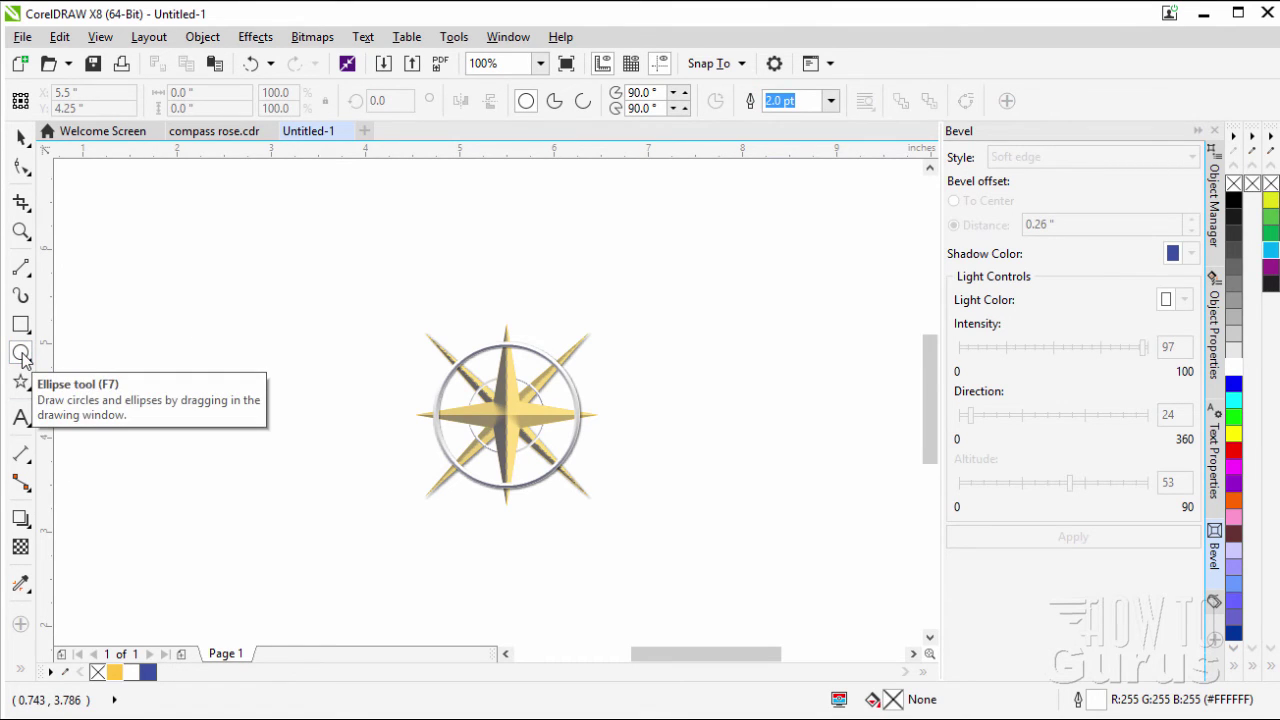
left_click(1272, 257)
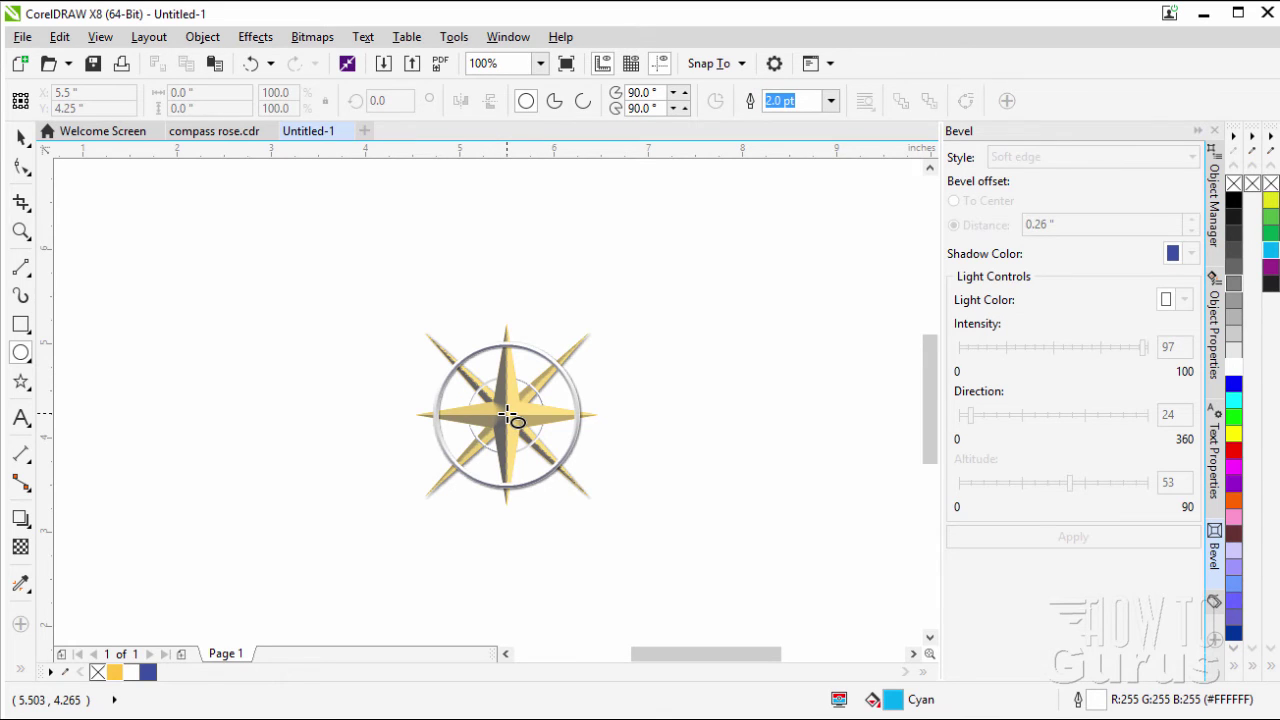
mouse_move(507, 413)
left_mouse_down()
mouse_move(569, 489)
mouse_move(652, 550)
left_mouse_up()
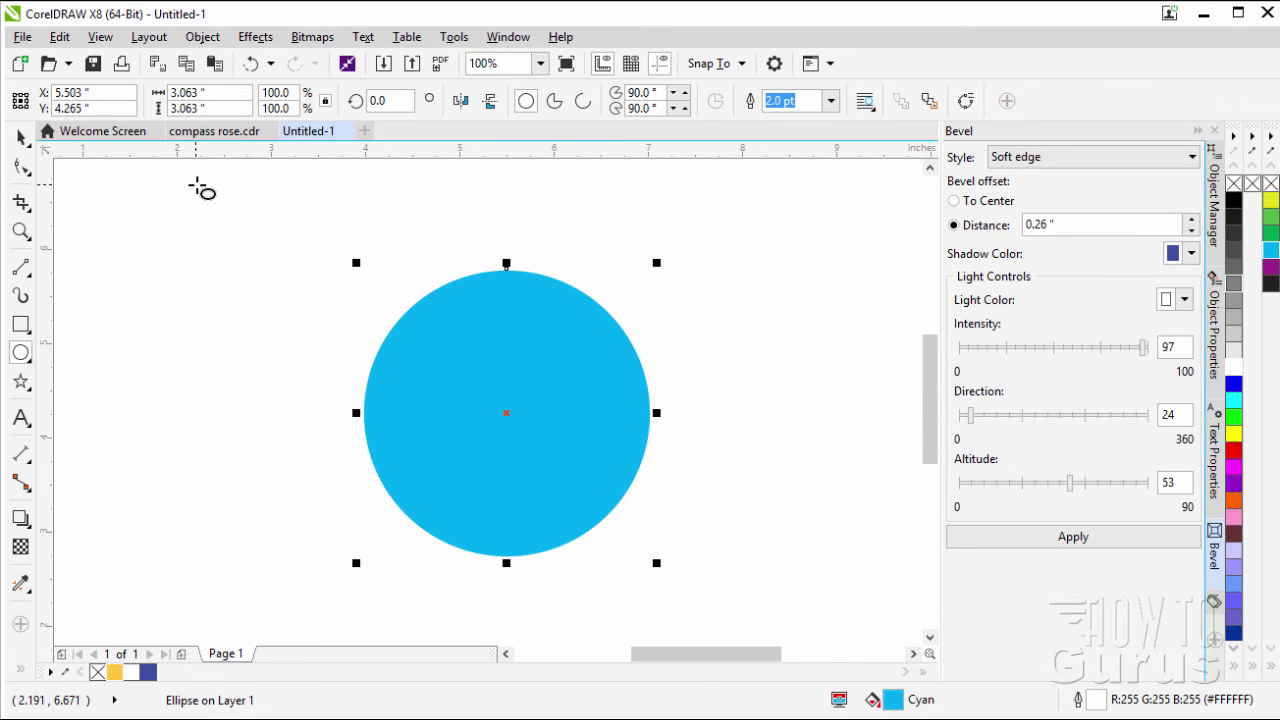
left_click(192, 92)
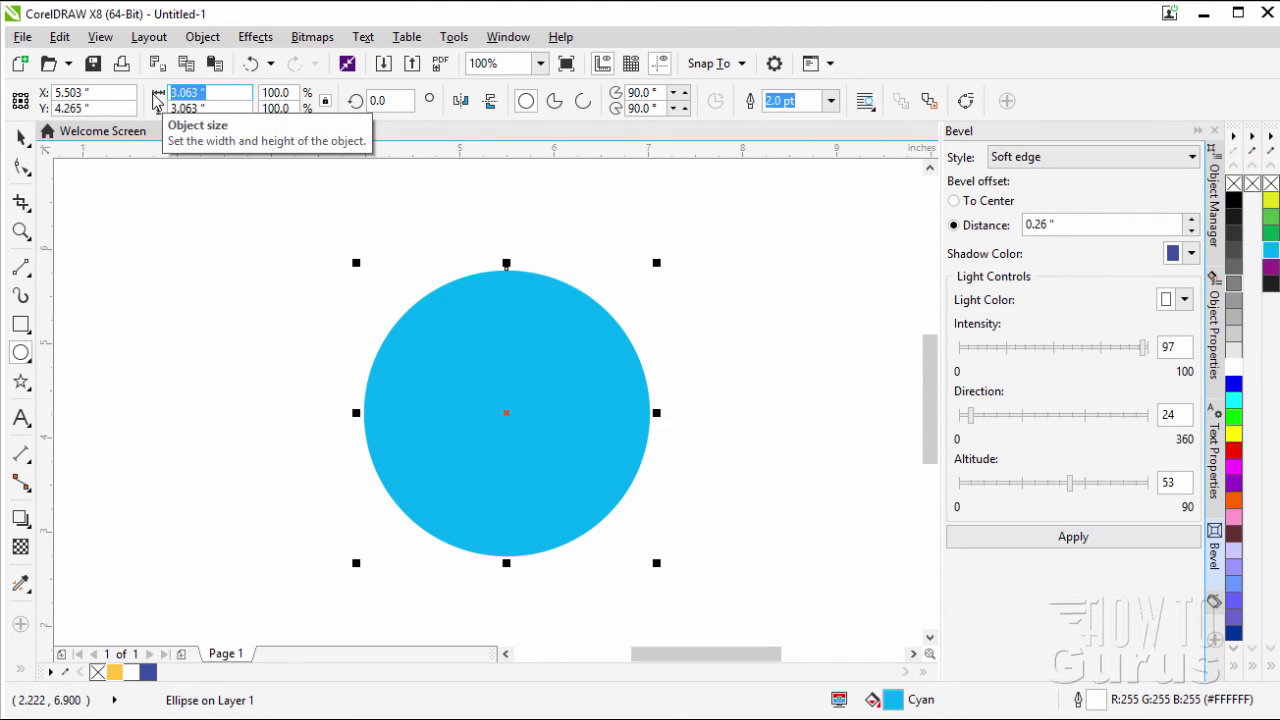
type("3.5")
key("Return")
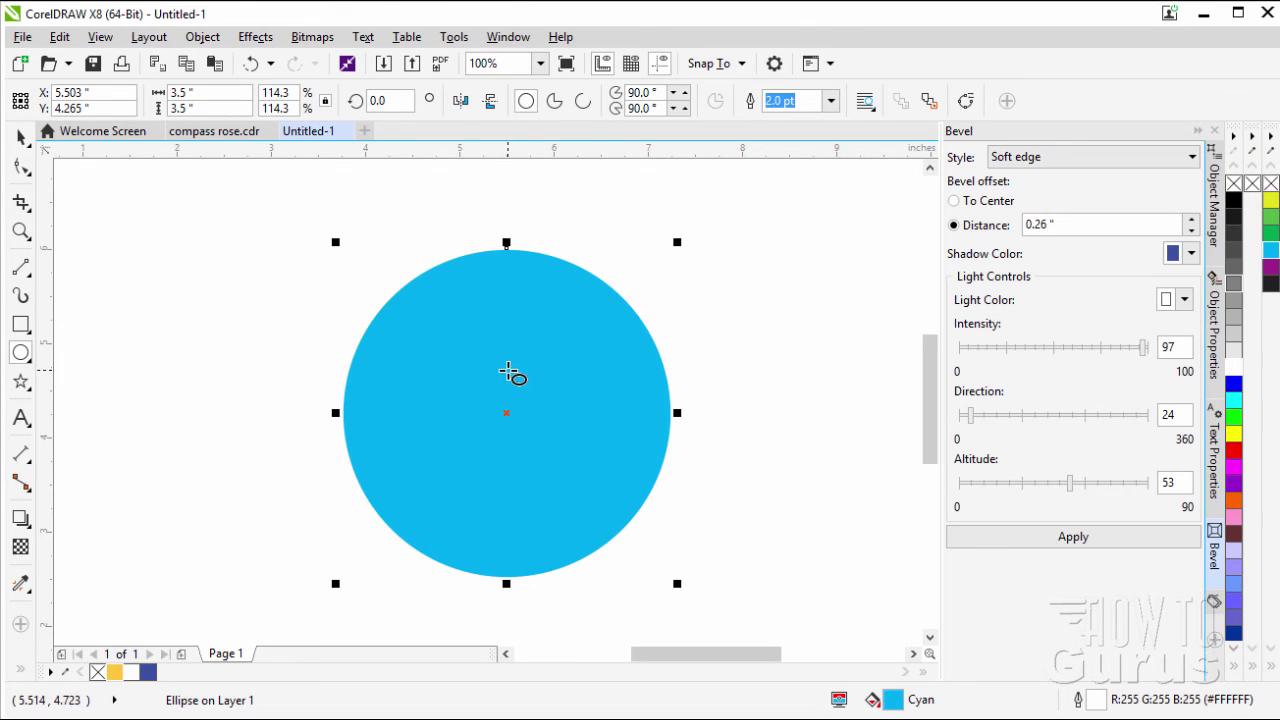
left_click(20, 137)
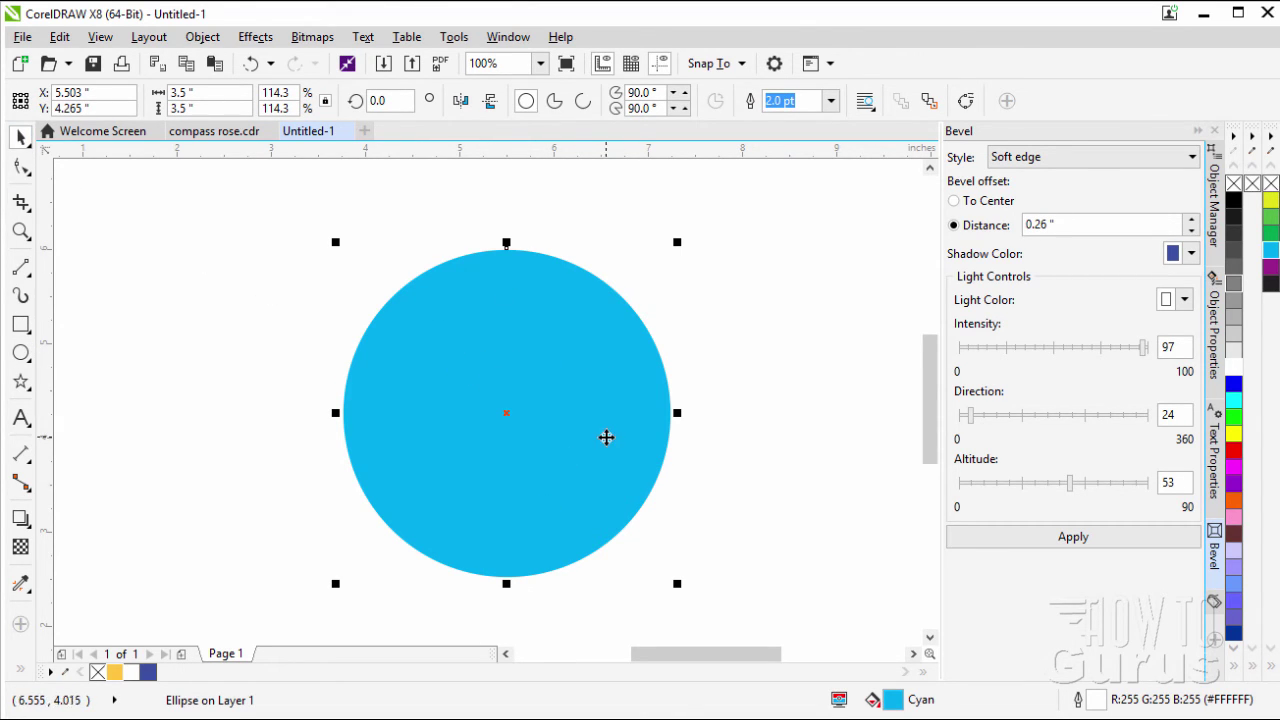
- Apply a linear fountain fill to the large cyan circle and rotate the fill to -90 degrees
left_click(1215, 338)
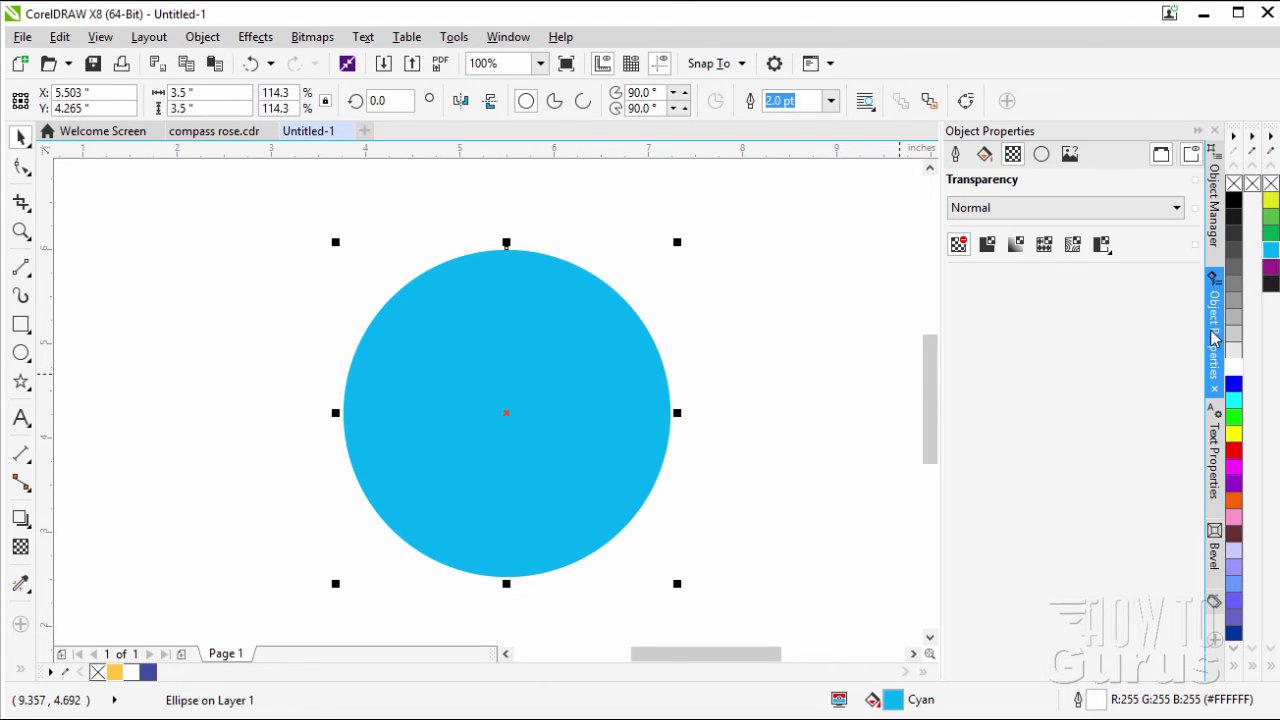
left_click(985, 155)
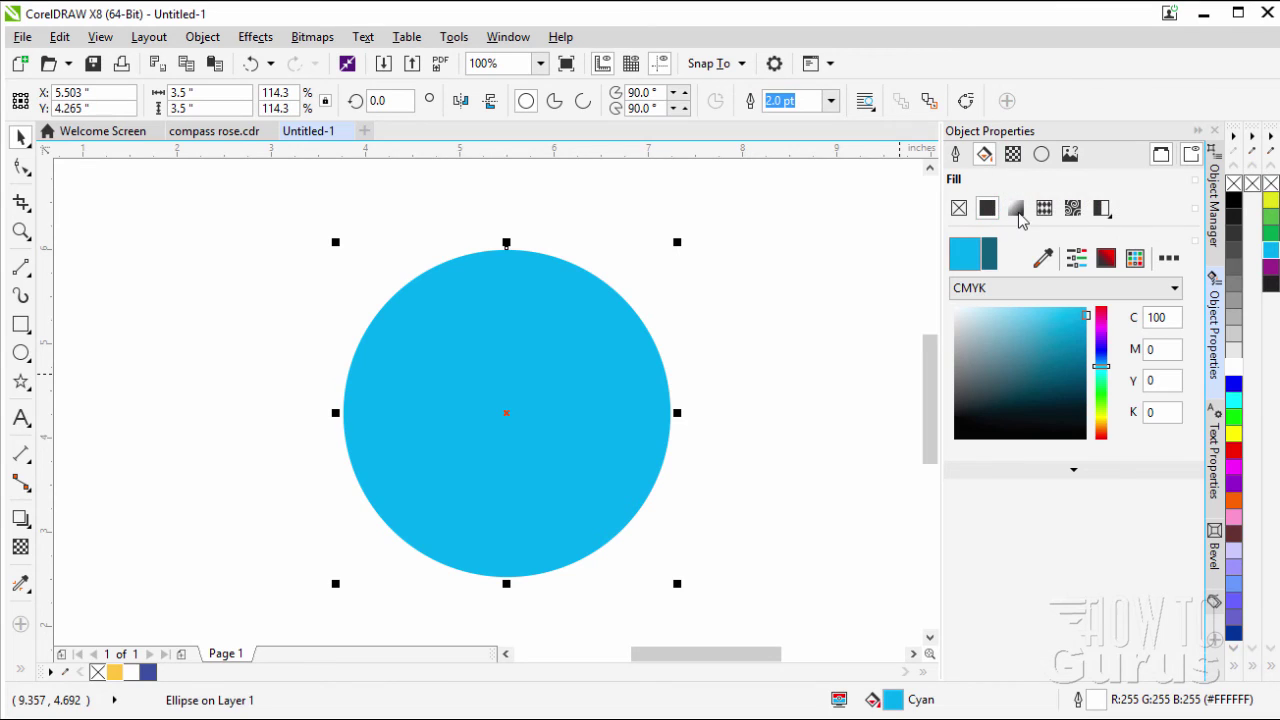
left_click(1020, 218)
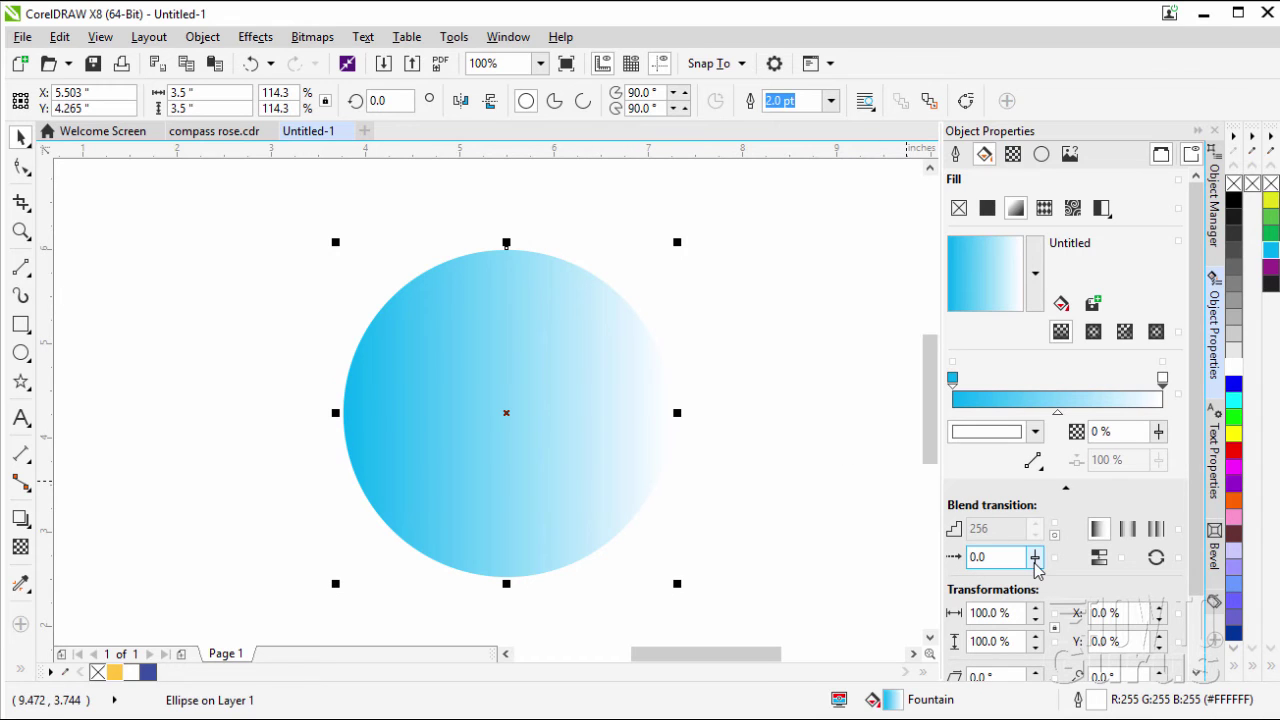
scroll(1040, 575, "down", 3)
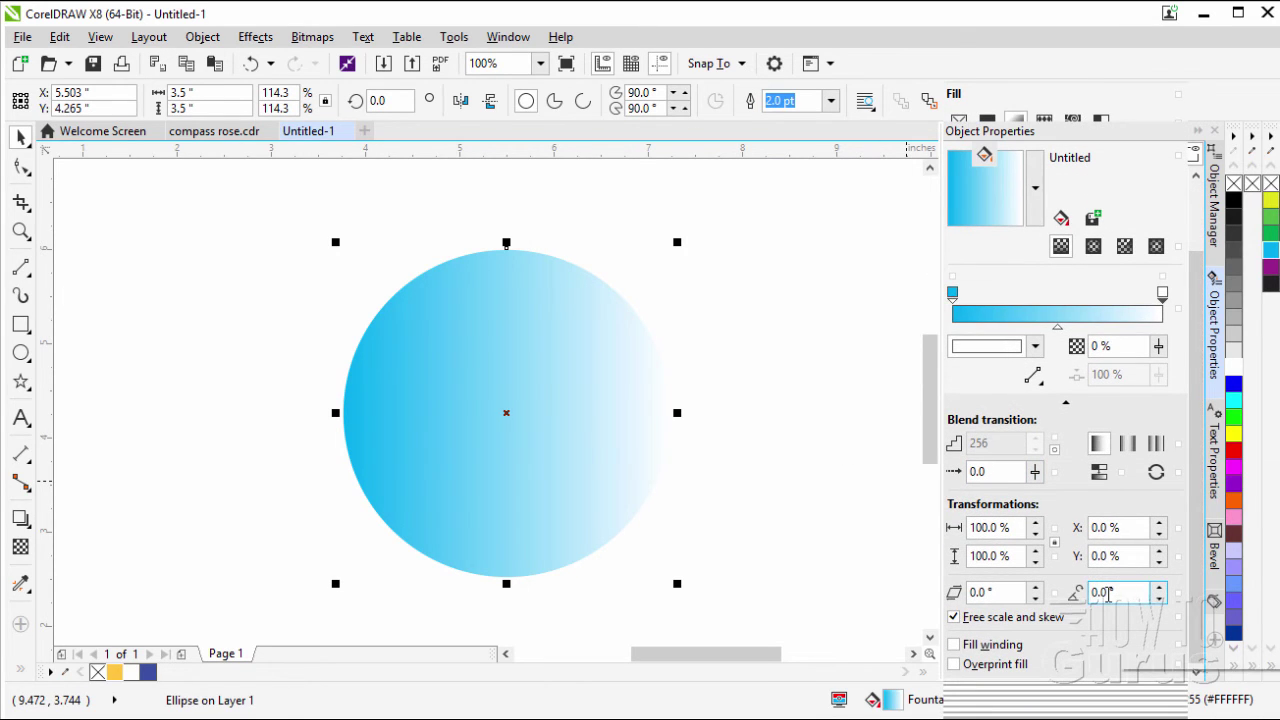
left_click(1124, 597)
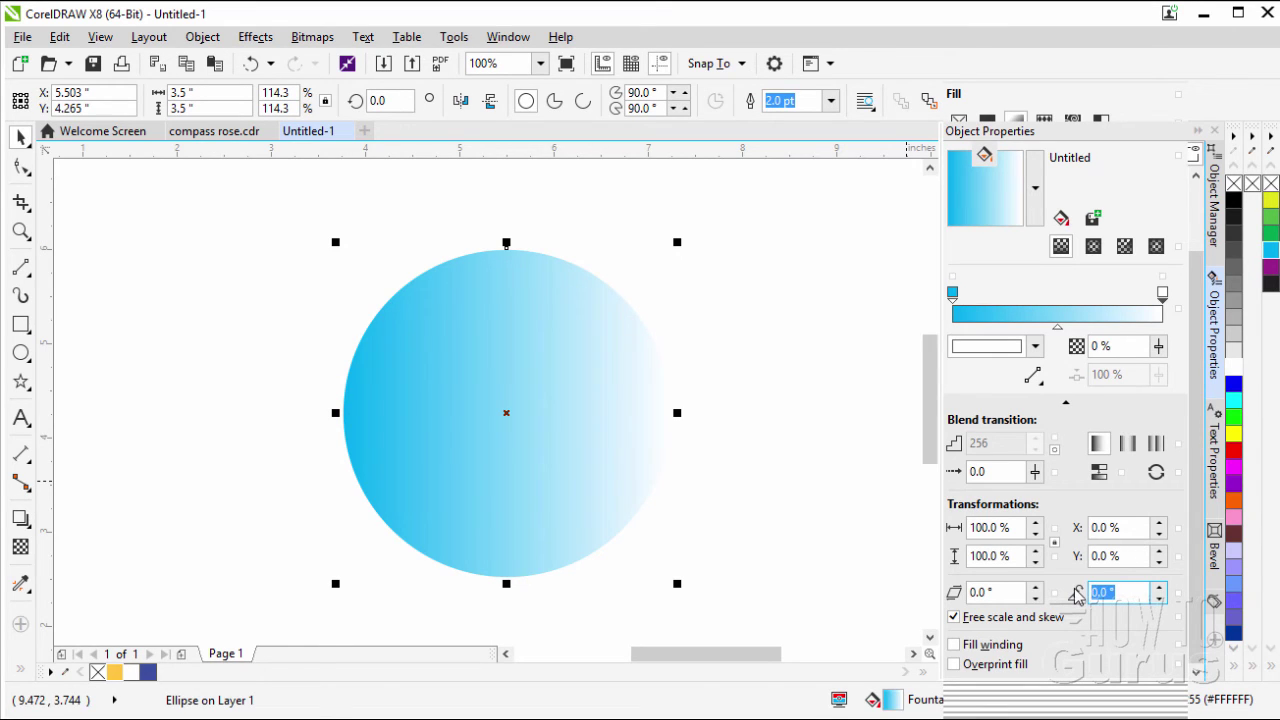
type("-90")
key("Return")
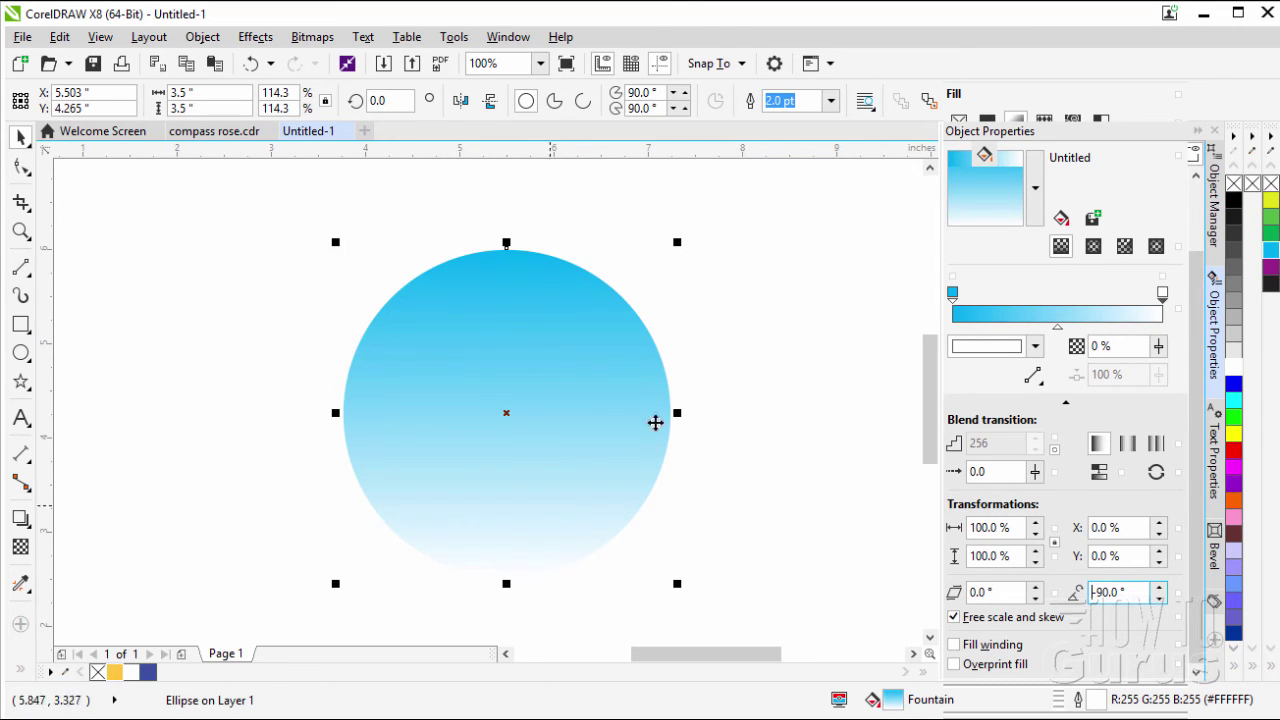
- Darken the cyan start color of the circle's gradient to C 94, M 46, Y 18, K 1
left_click(953, 294)
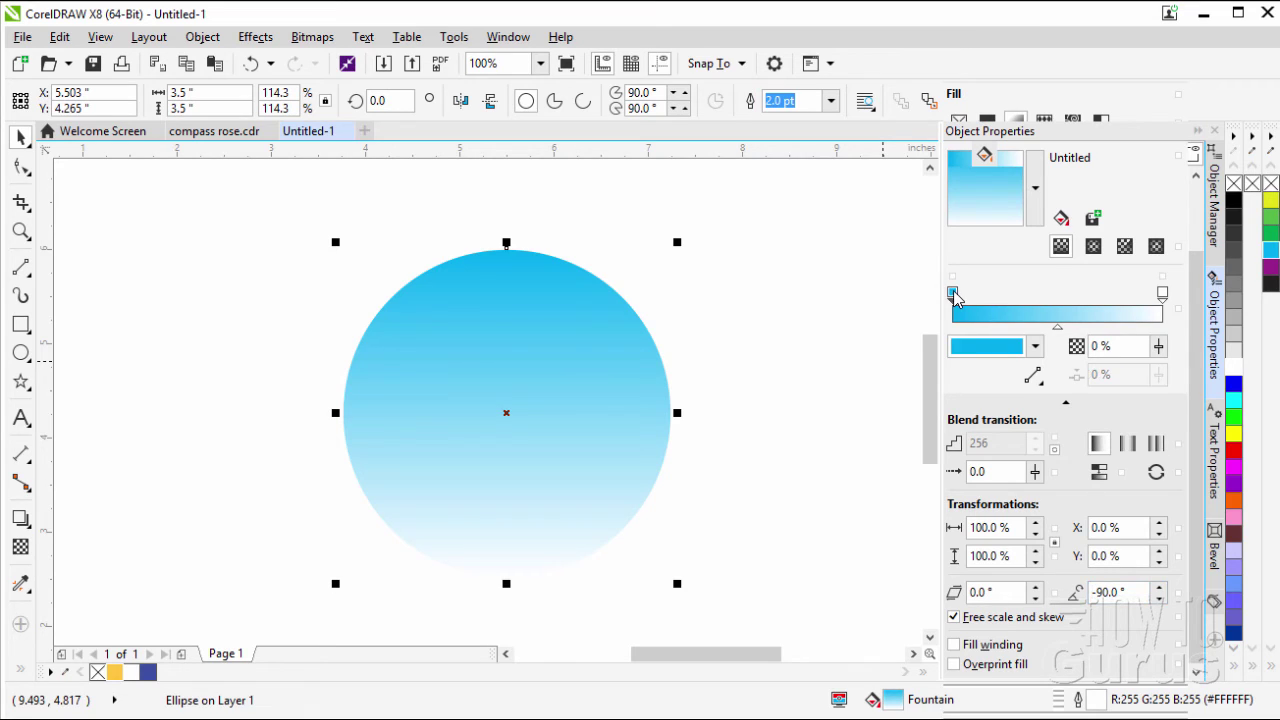
left_click(1035, 346)
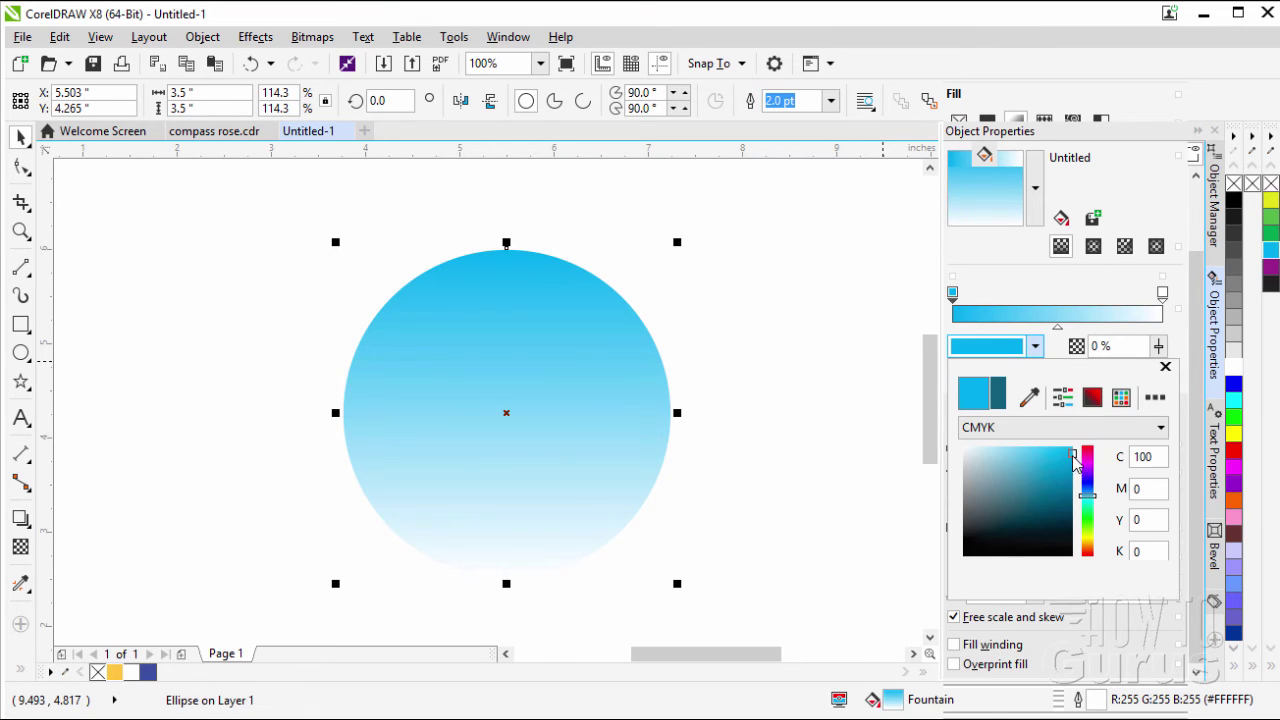
left_click(1072, 485)
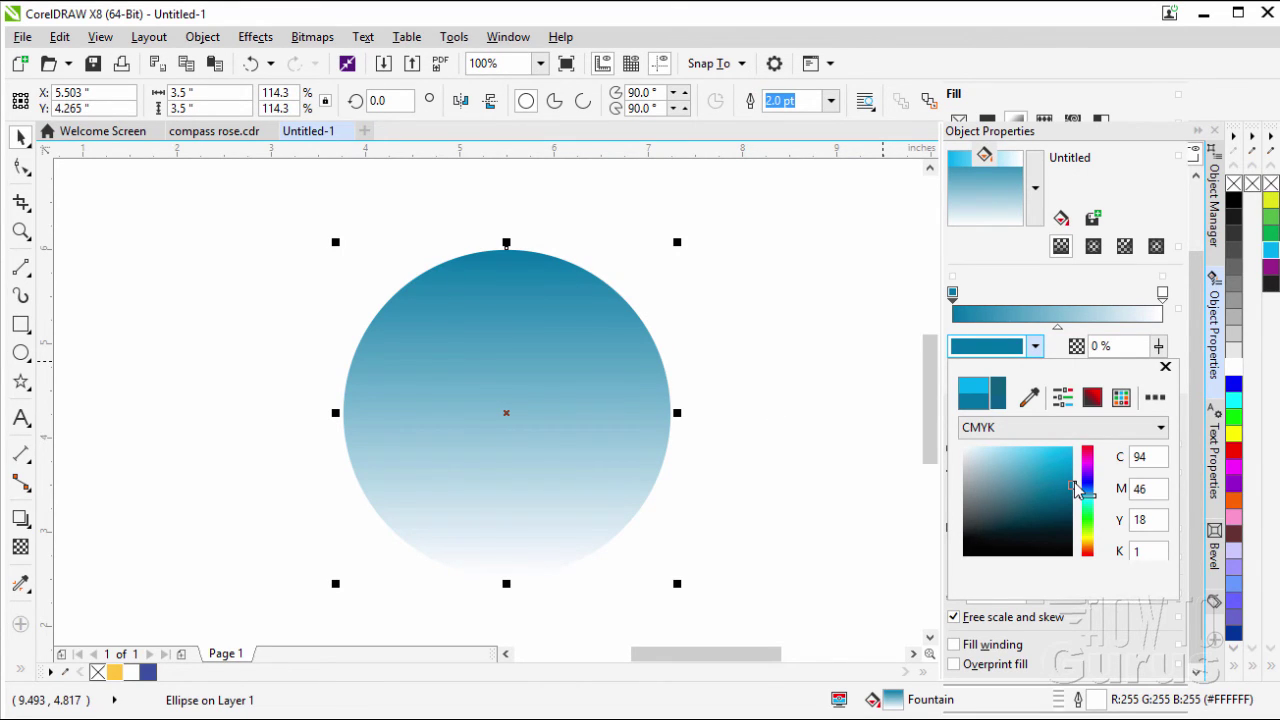
- Change the white end color of the circle's gradient to a pale cyan
left_click(1163, 296)
left_click(1163, 295)
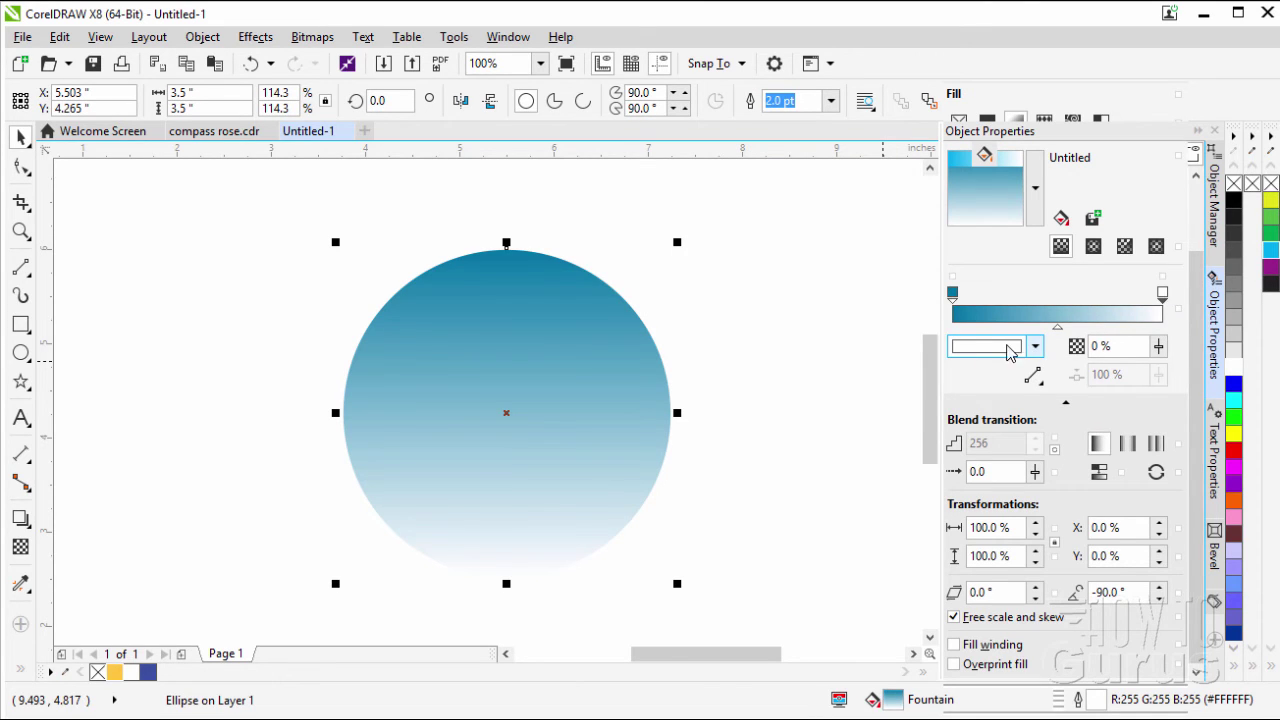
left_click(1036, 349)
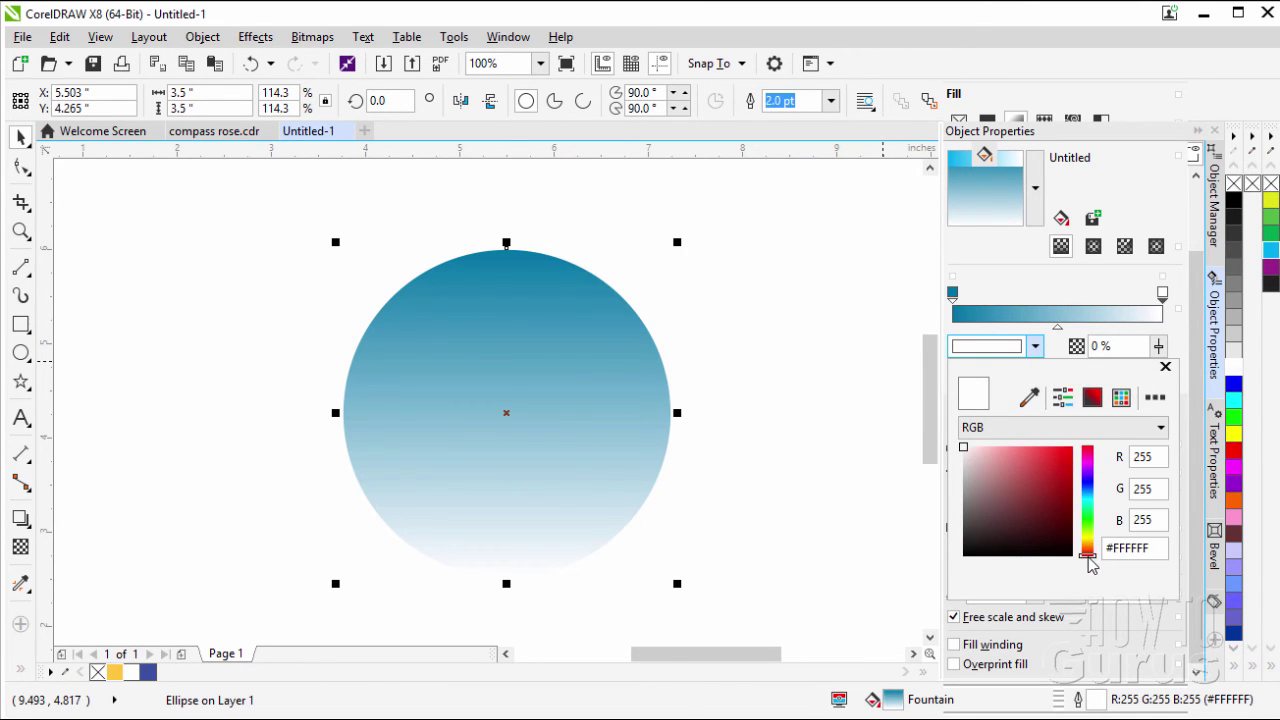
left_click_drag(1090, 551, 1089, 498)
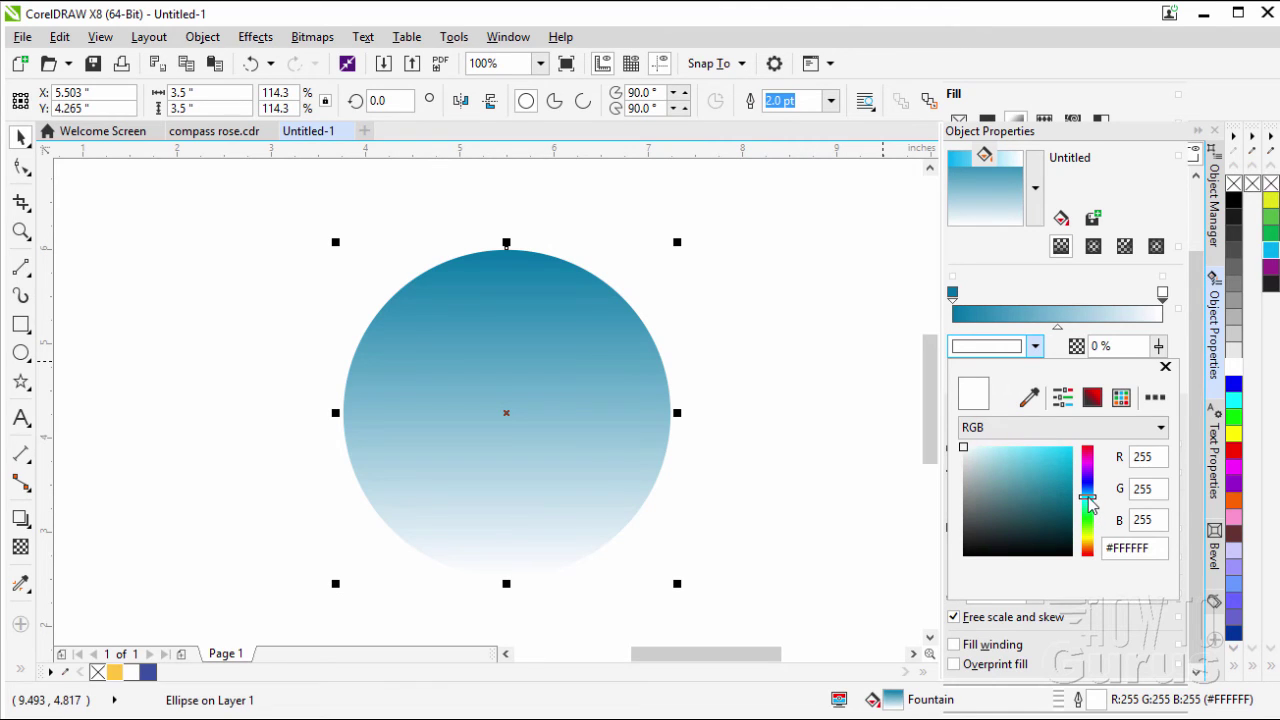
left_click(986, 450)
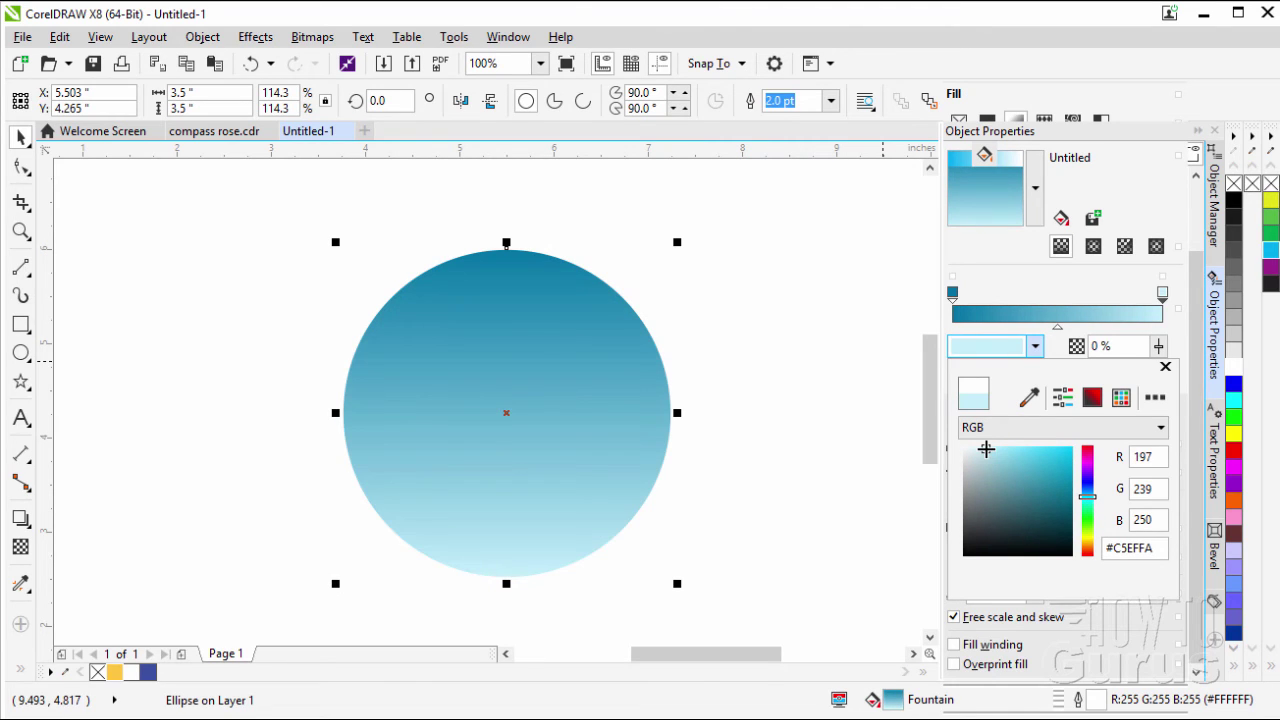
left_click_drag(986, 451, 986, 447)
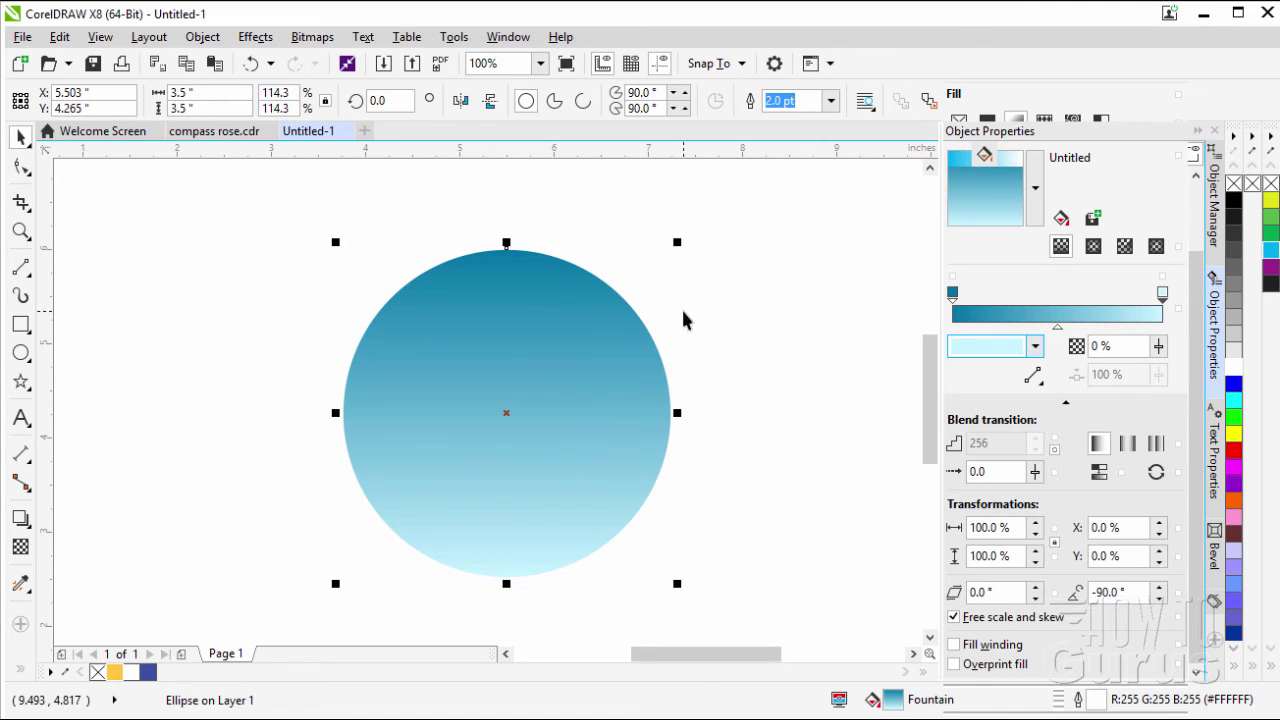
- Send the gradient circle to the back of the page, behind the stars and rings, and deselect it
left_click(537, 317)
right_click(538, 319)
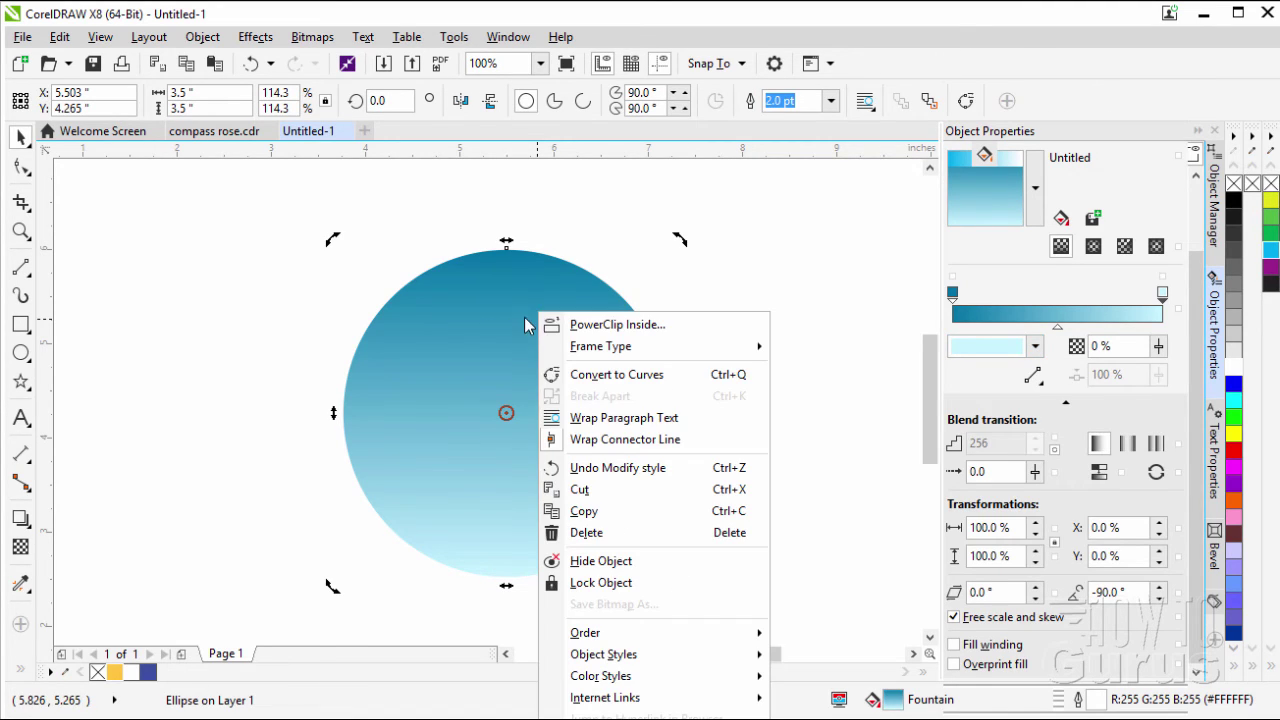
mouse_move(751, 633)
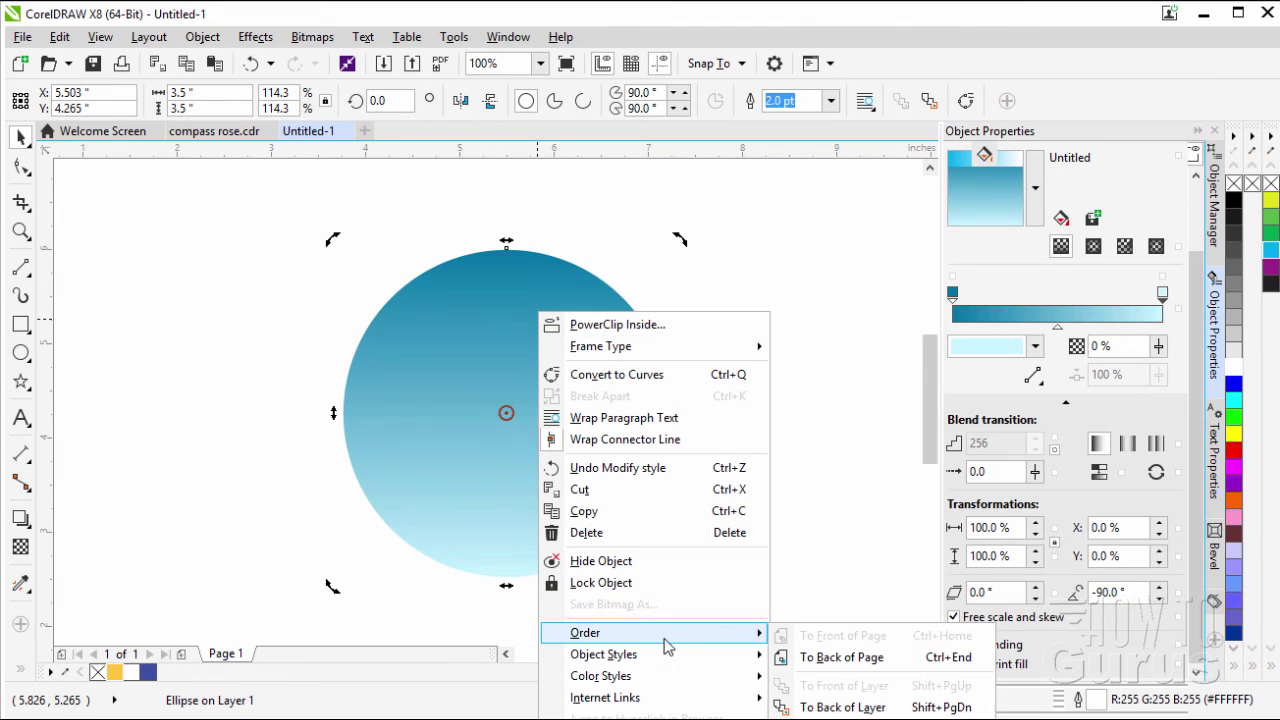
left_click(857, 657)
left_click(837, 422)
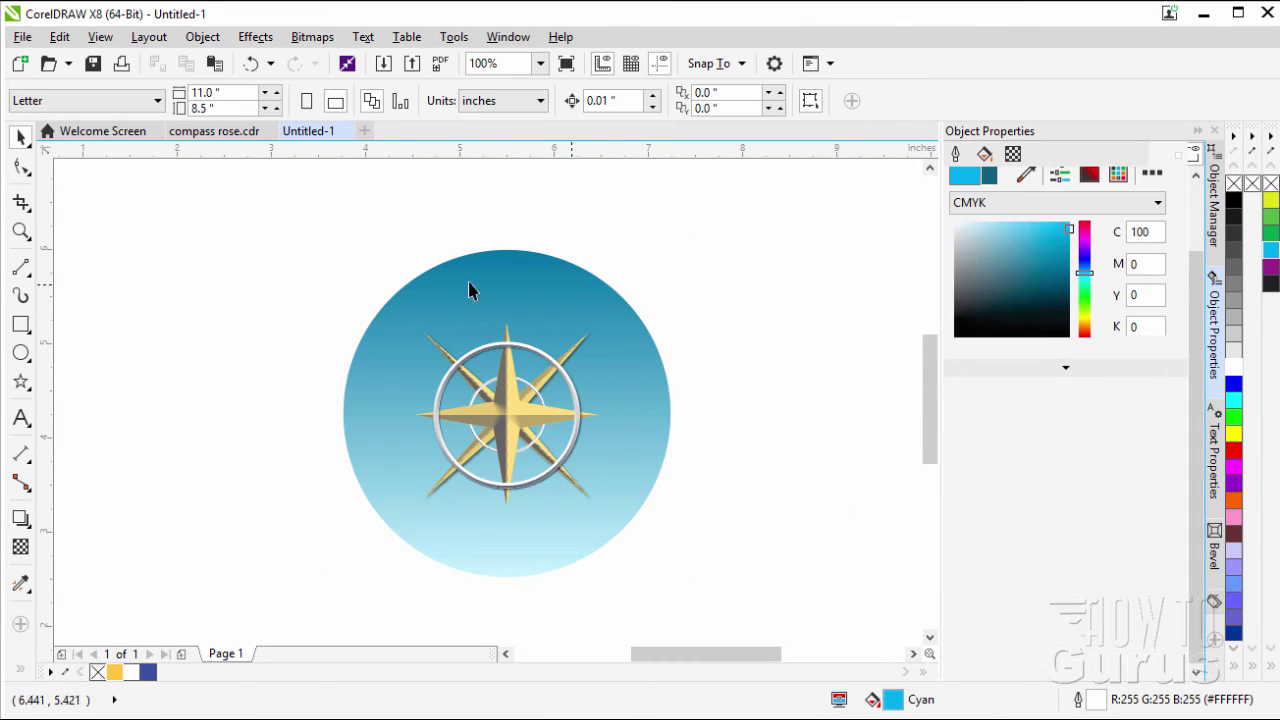
- Set up the Text tool with the Times New Roman font at 24 pt
scroll(460, 395, "up", 2)
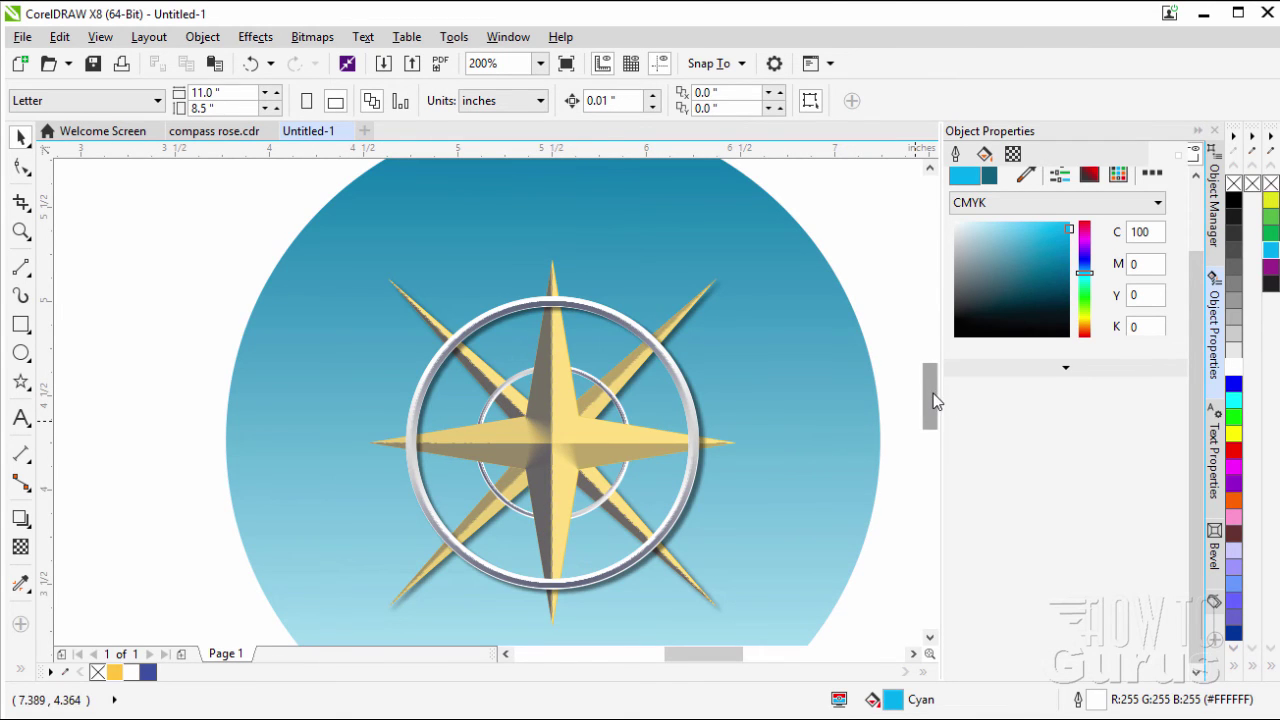
left_click_drag(936, 400, 904, 379)
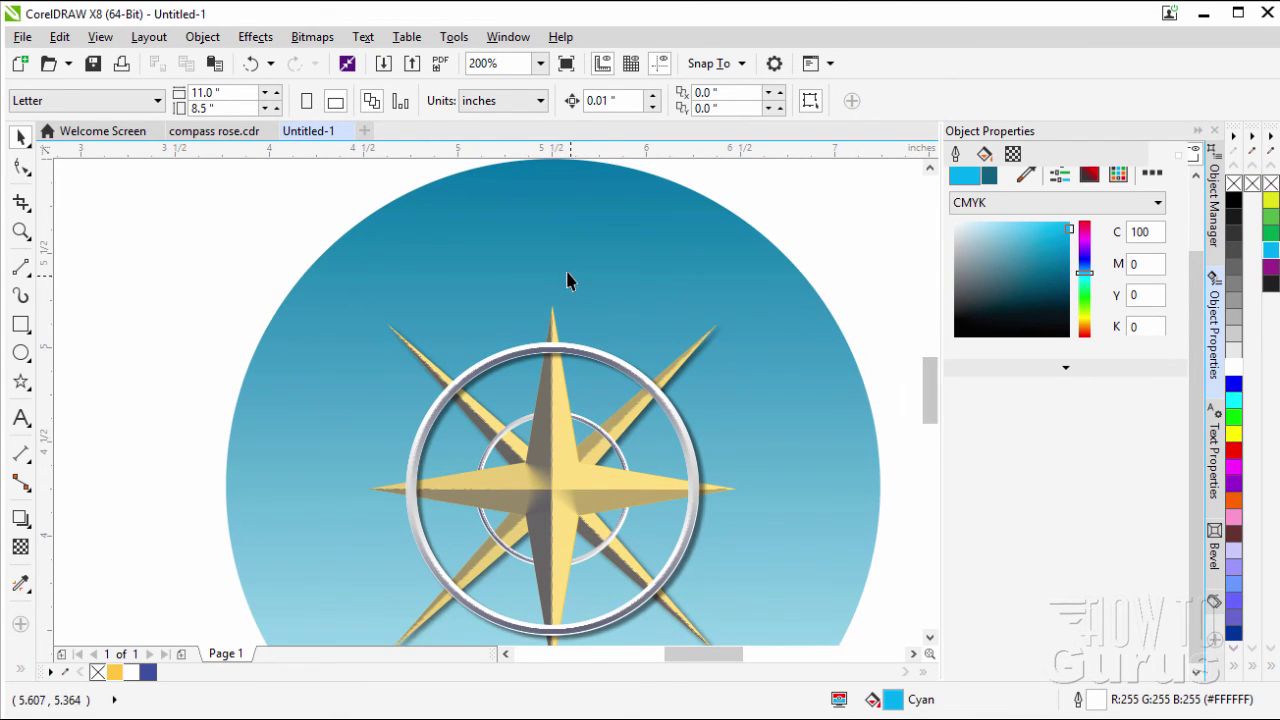
left_click(19, 421)
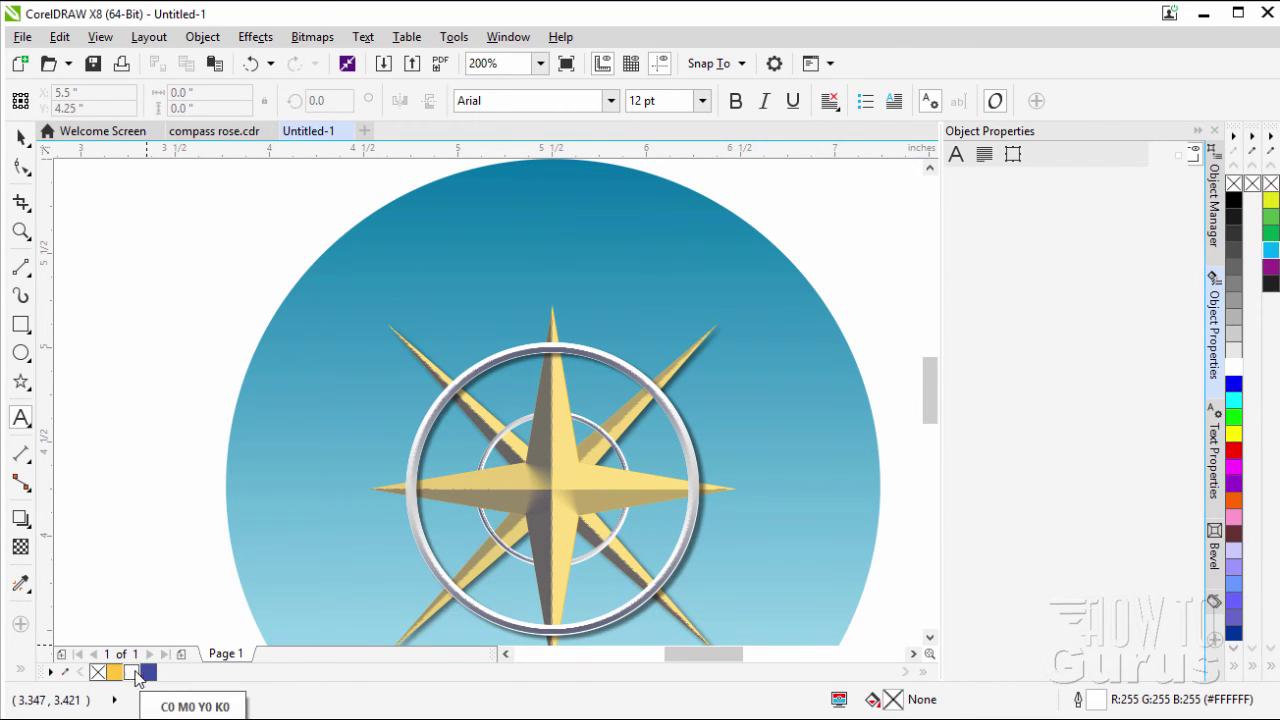
left_click(702, 101)
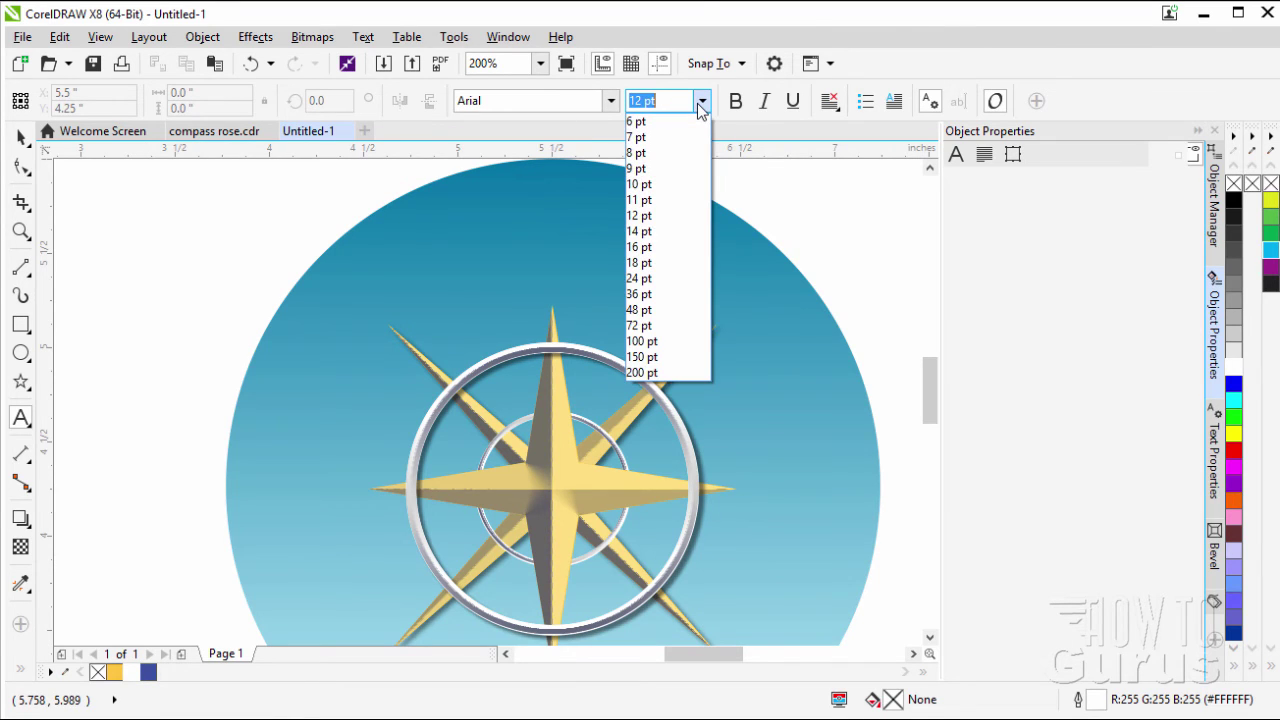
left_click(667, 280)
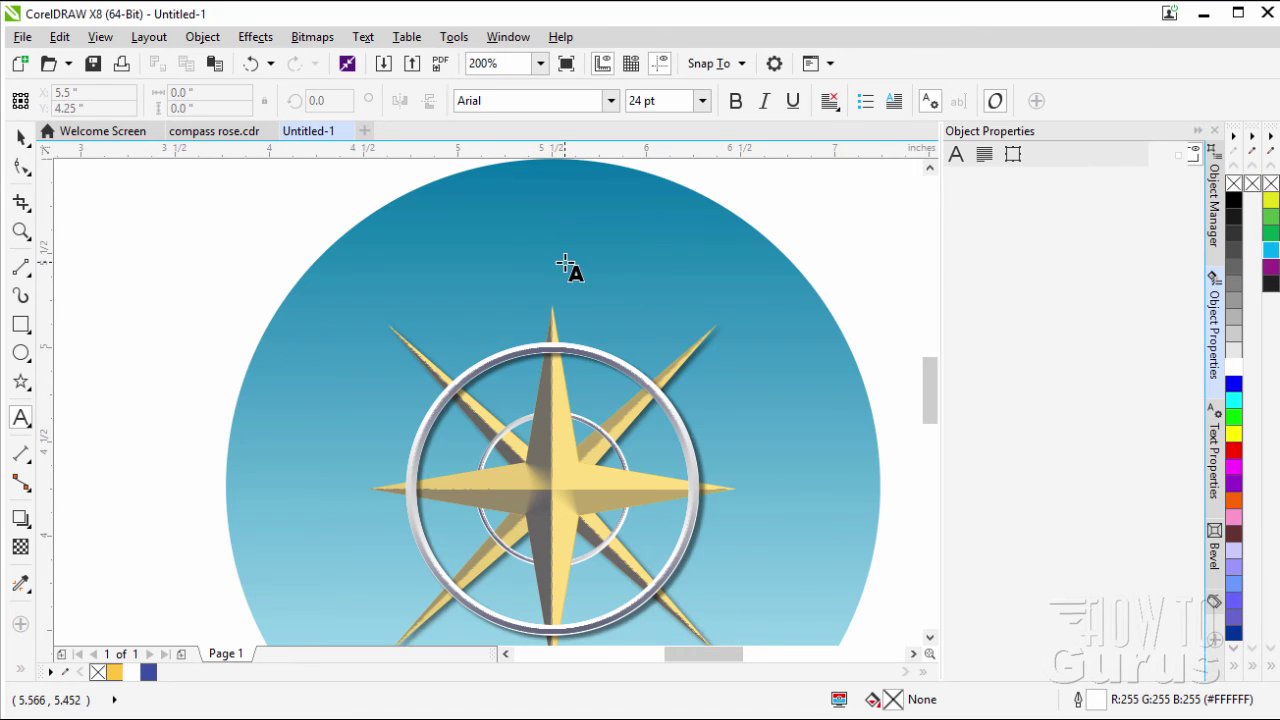
left_click(610, 101)
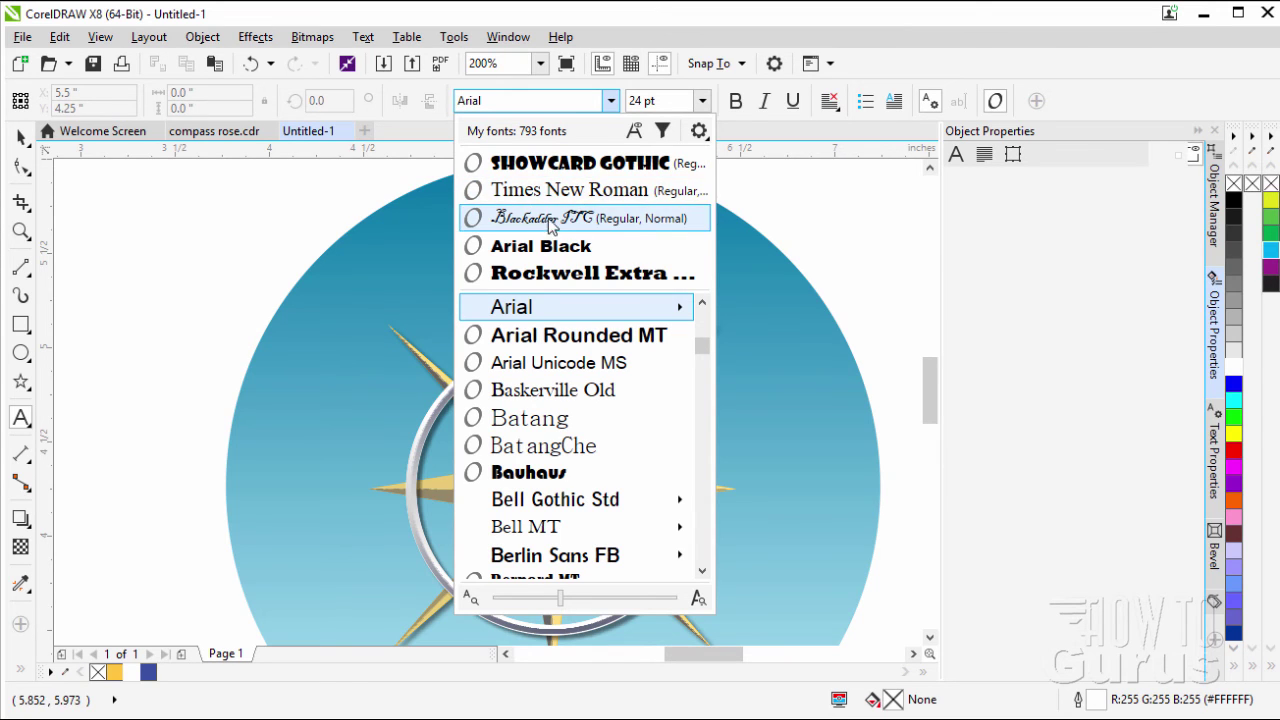
scroll(702, 411, "down", 10)
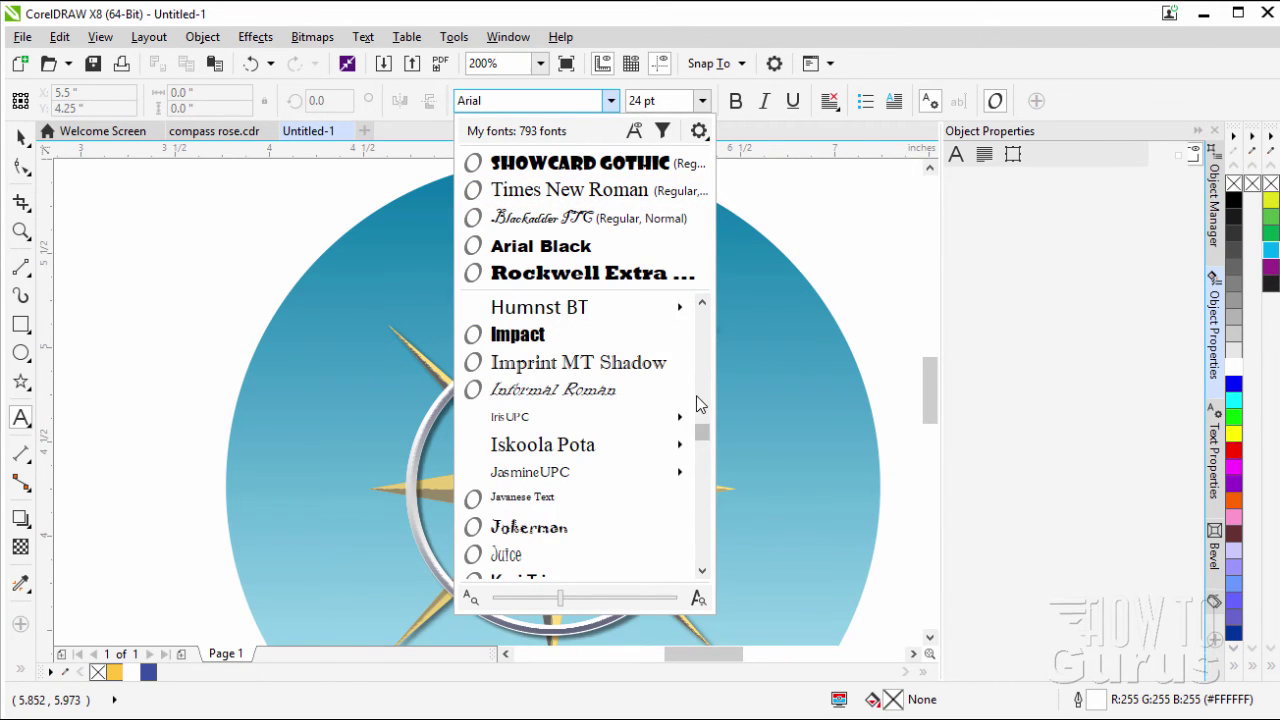
left_click_drag(700, 429, 714, 539)
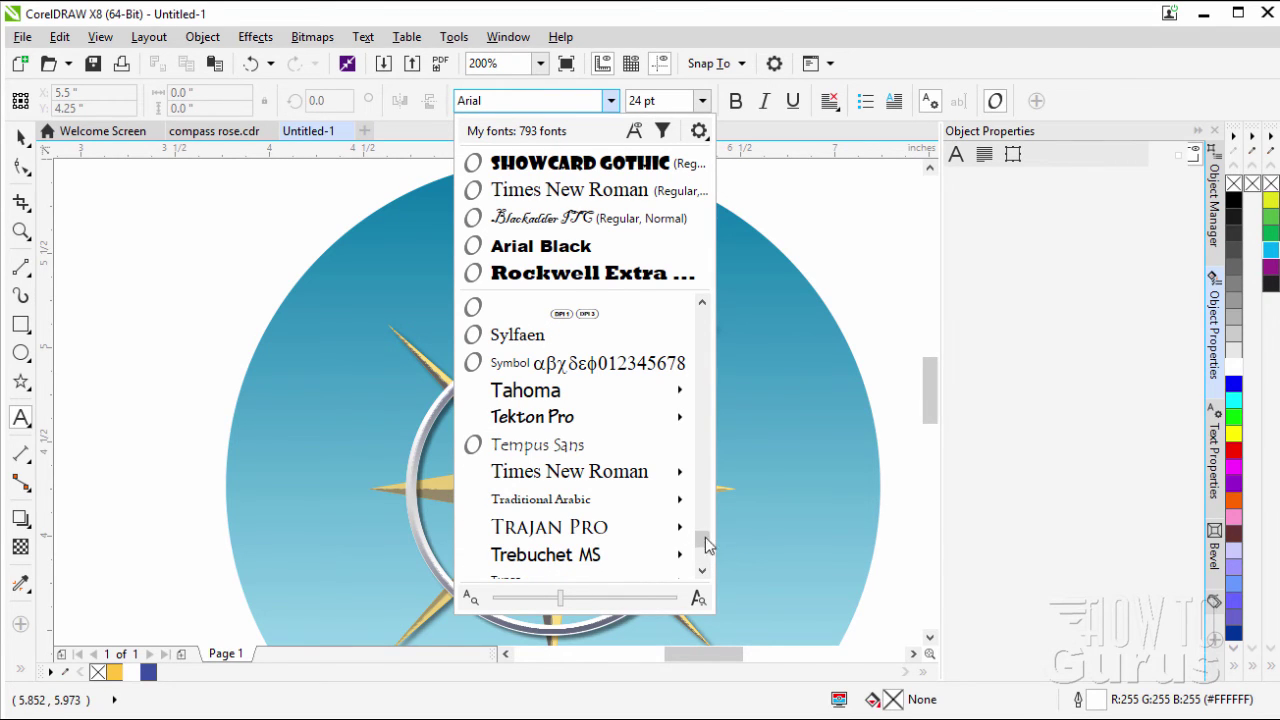
left_click(523, 477)
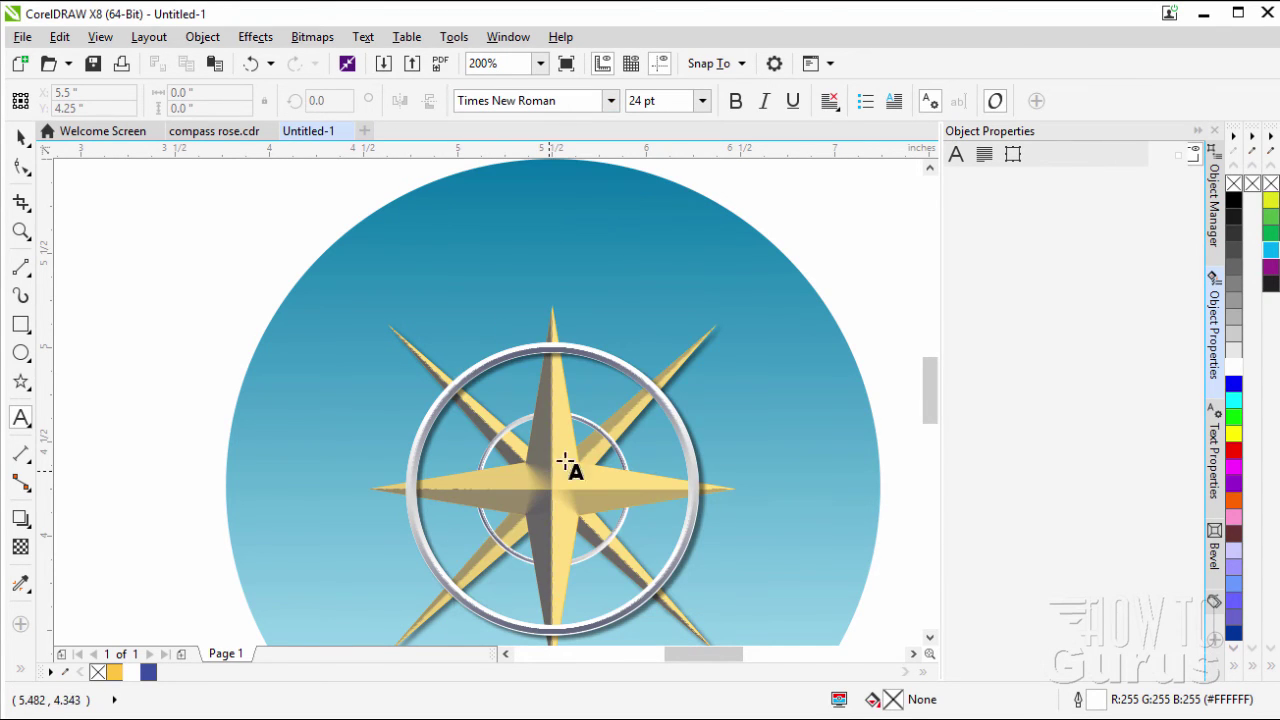
- Add a white letter N and move it just above the compass's north point, centered at about X 5.5, Y 5.45 inches
left_click(545, 228)
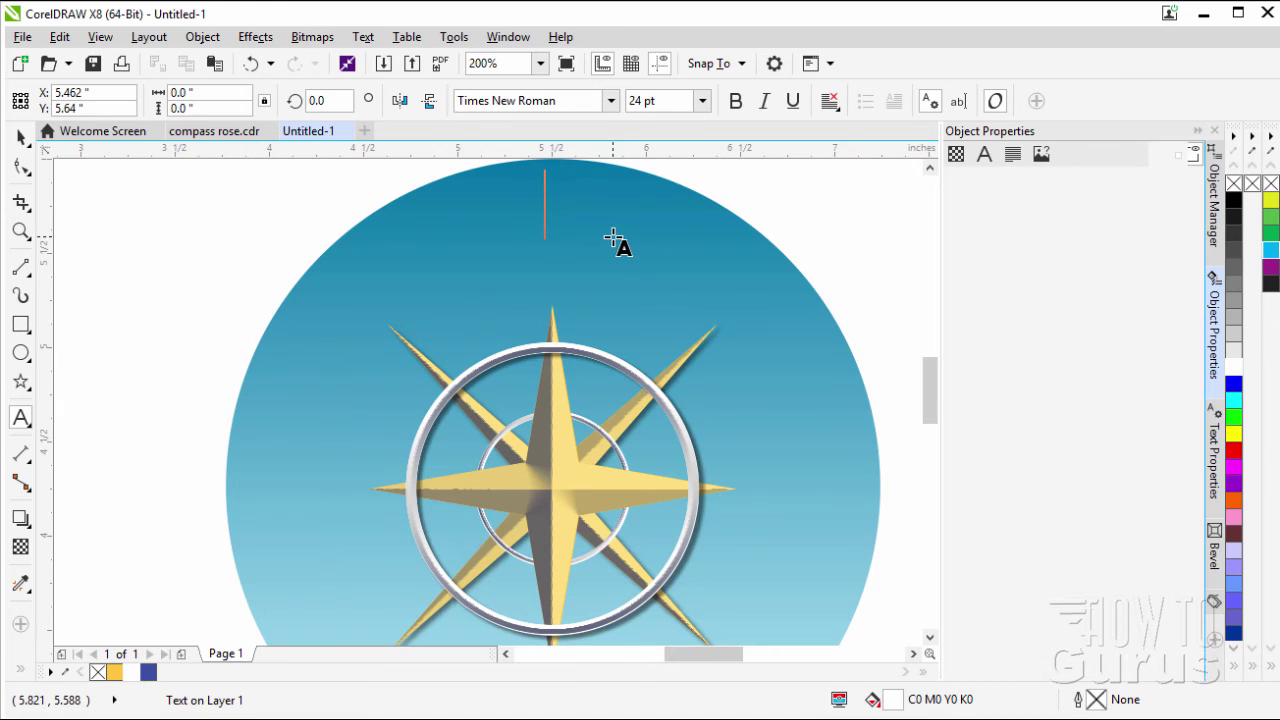
type("N")
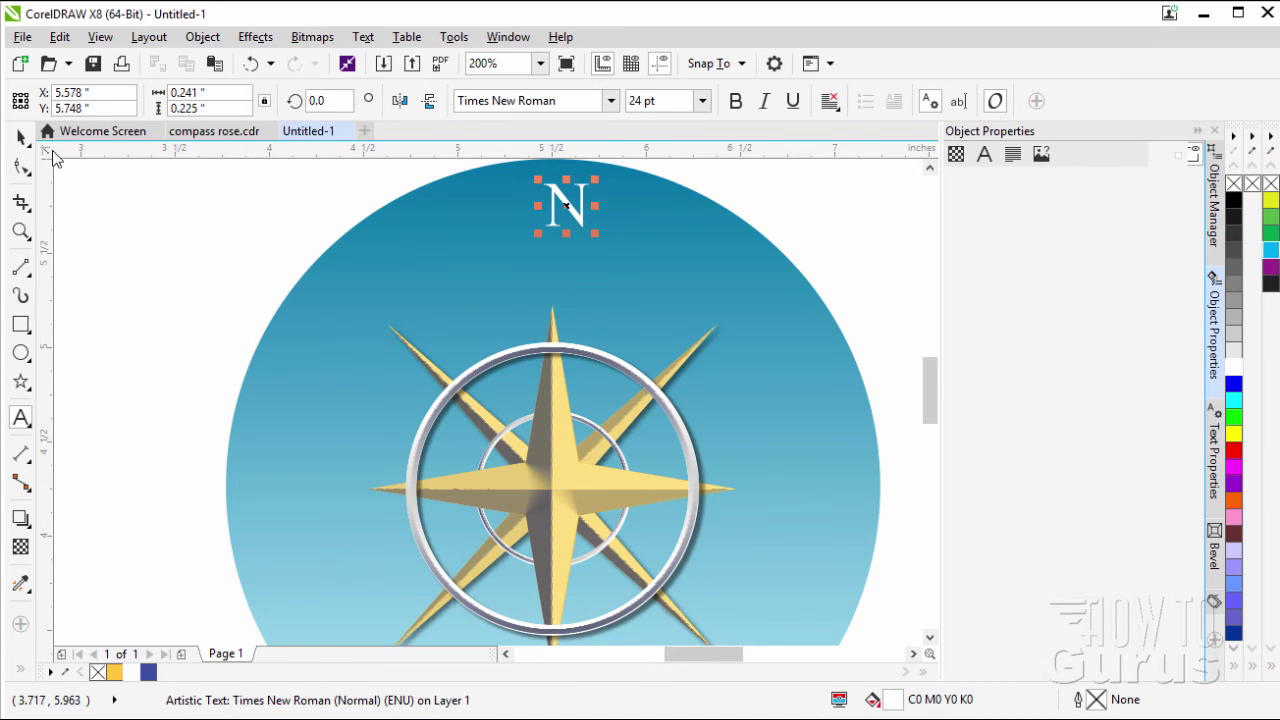
left_click(22, 138)
left_click_drag(567, 204, 549, 266)
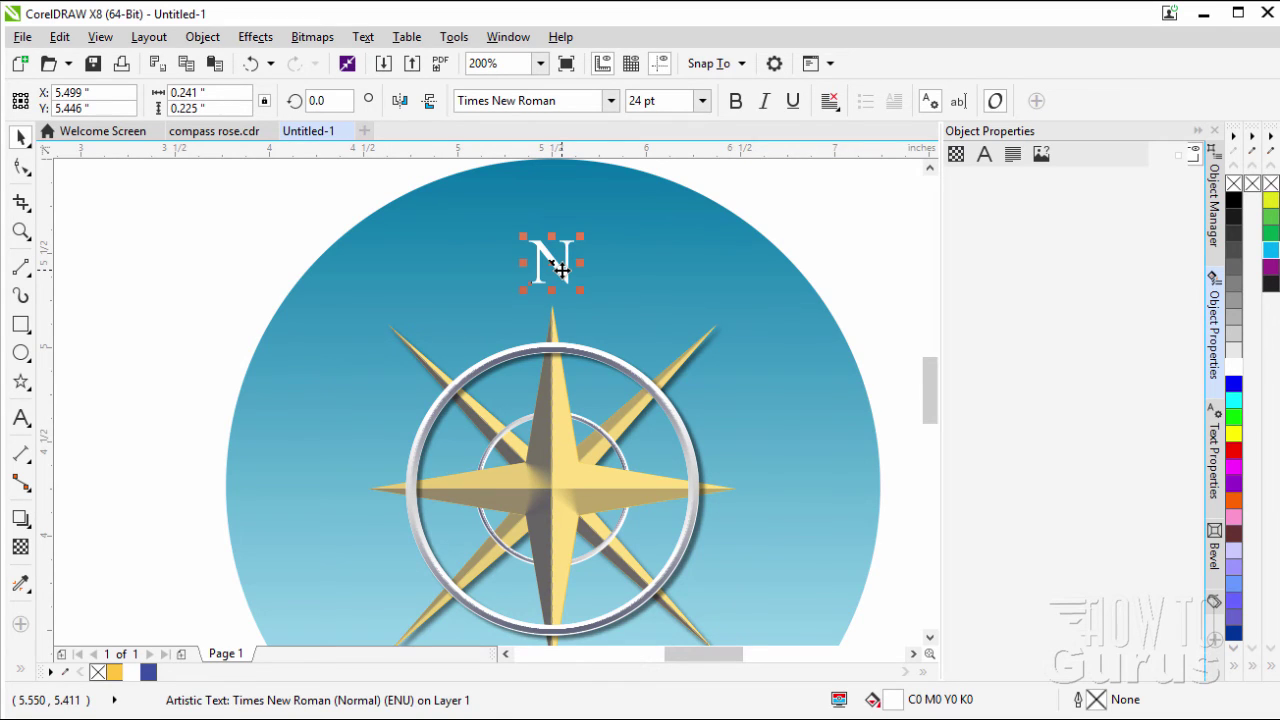
- Fill the lower copy of the N text with black and nudge it 0.01 inch right and 0.01 inch down
left_click(1211, 234)
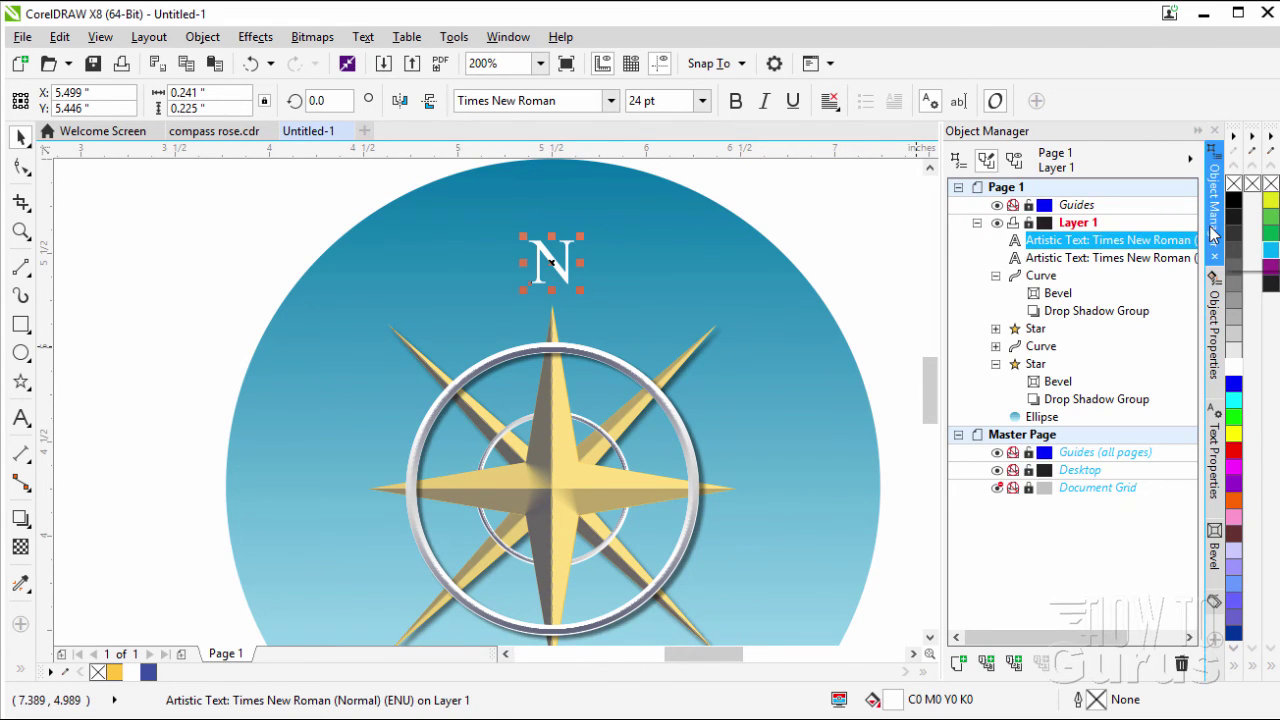
left_click(1060, 262)
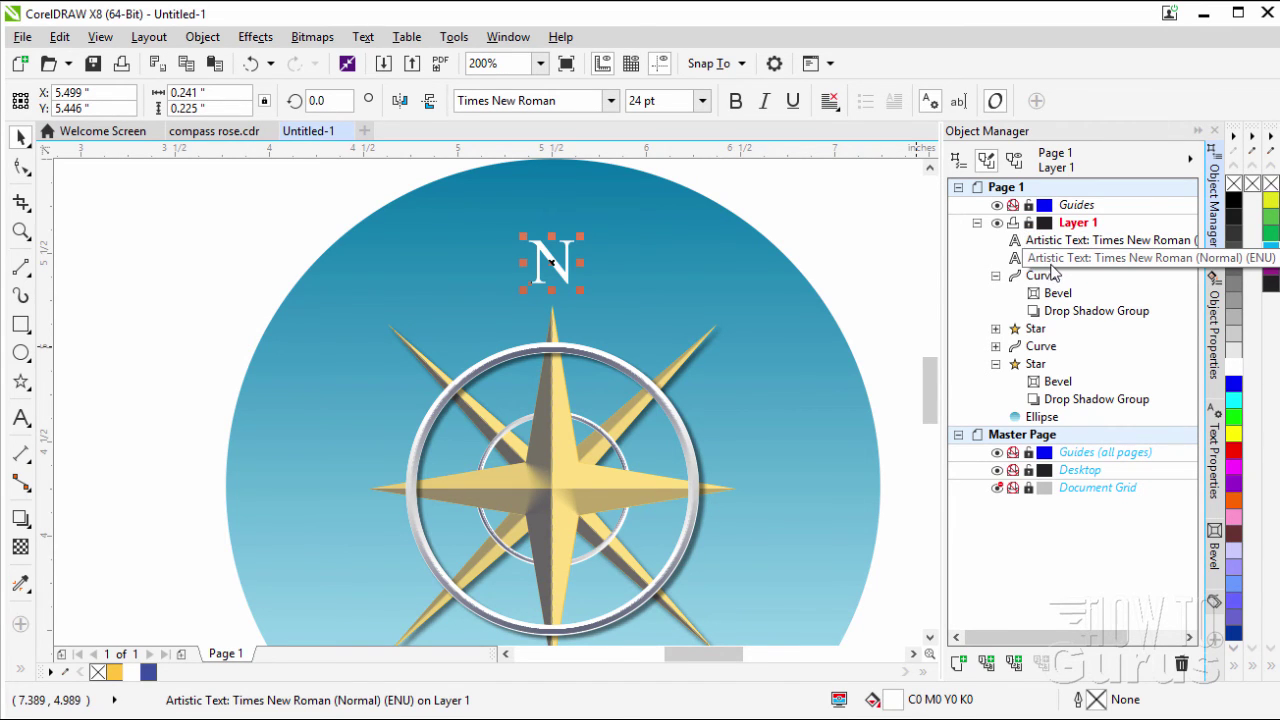
left_click(1236, 203)
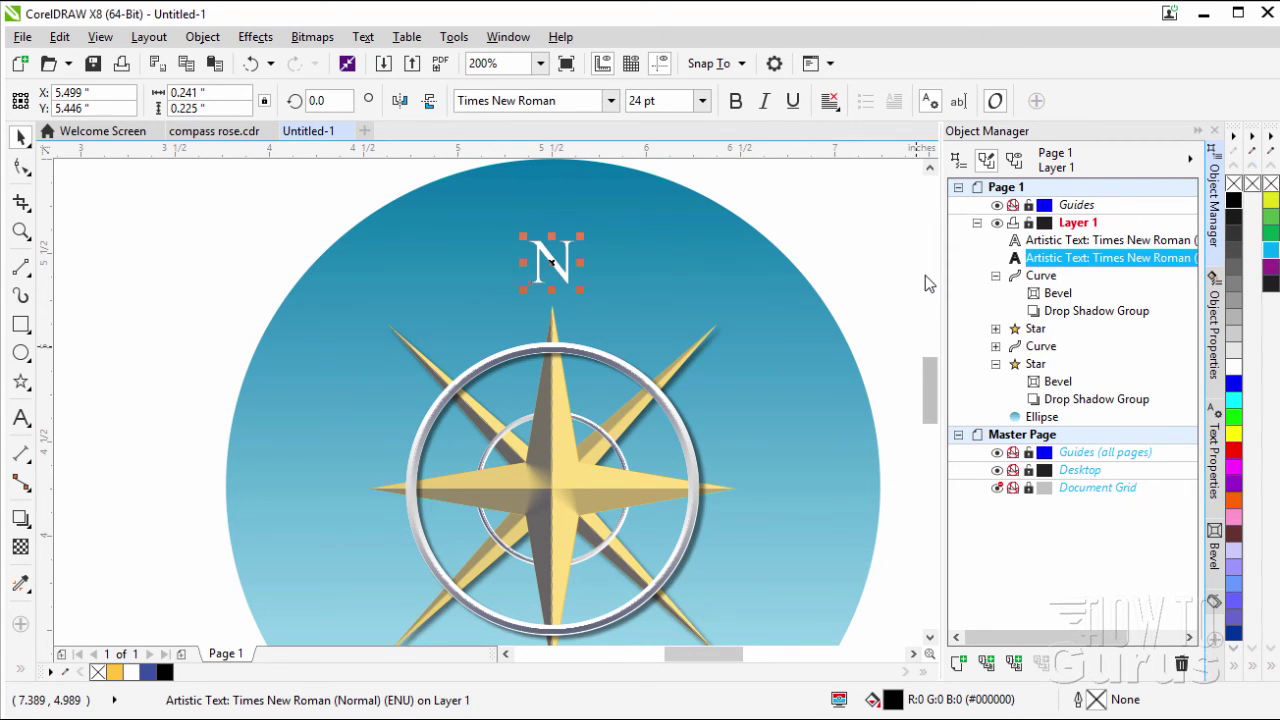
key("Right")
key("Down")
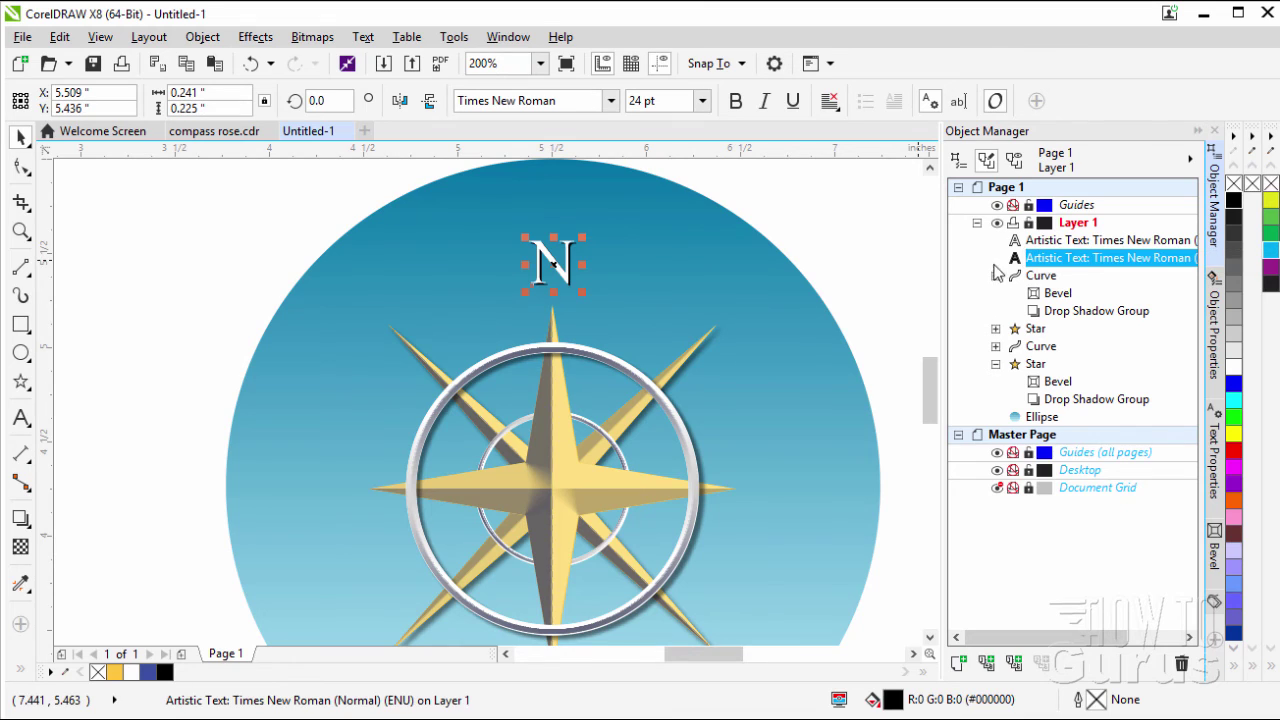
- Apply a uniform transparency of 50 to the black shadow copy of the N and deselect it
left_click(22, 549)
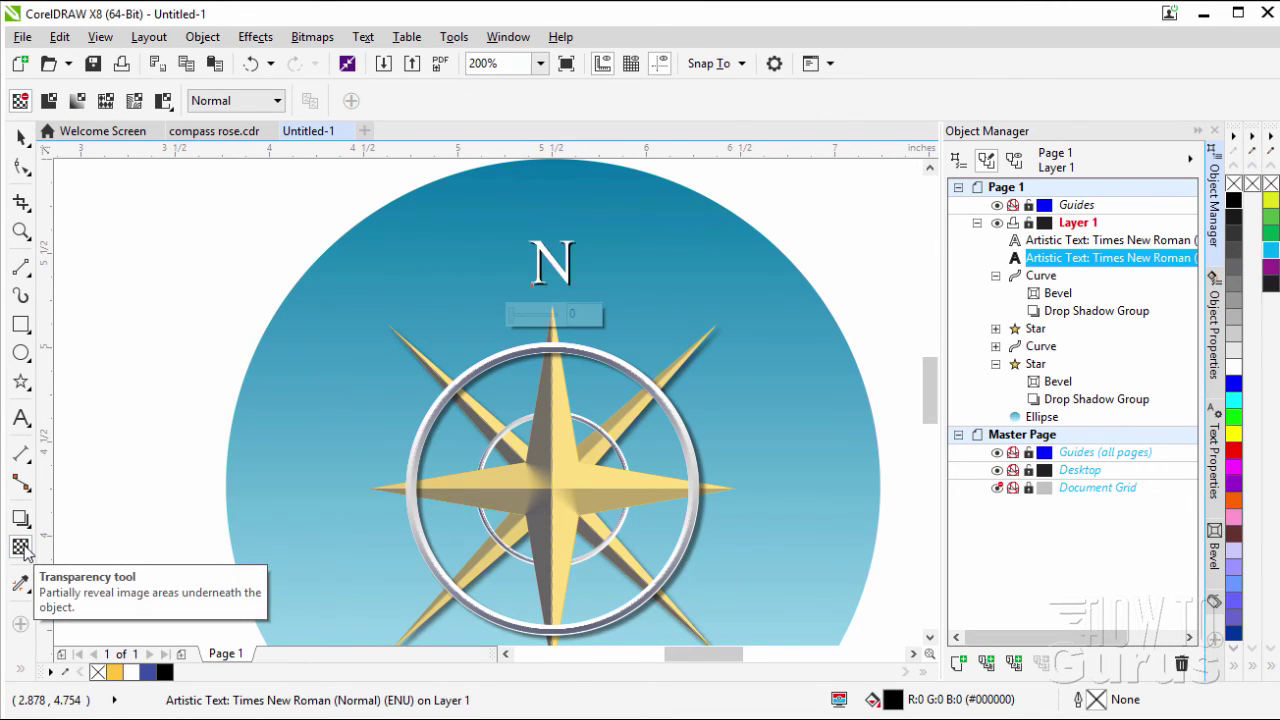
left_click(46, 106)
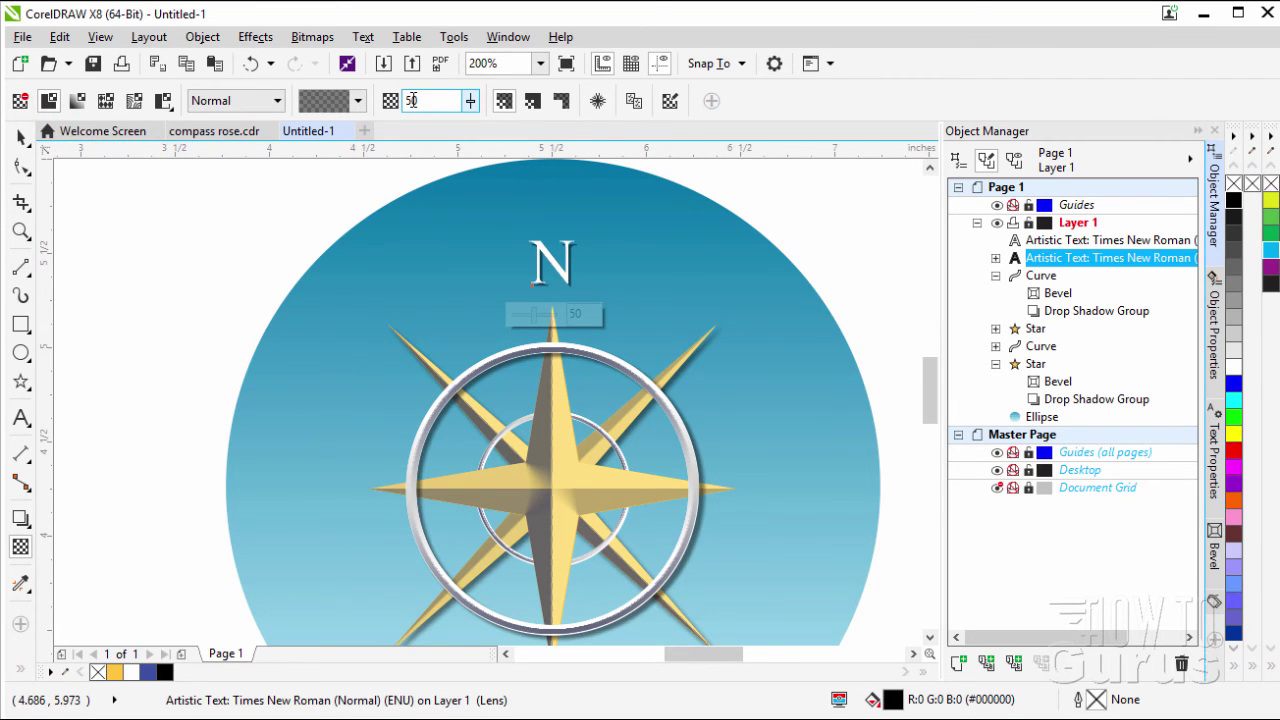
left_click(21, 137)
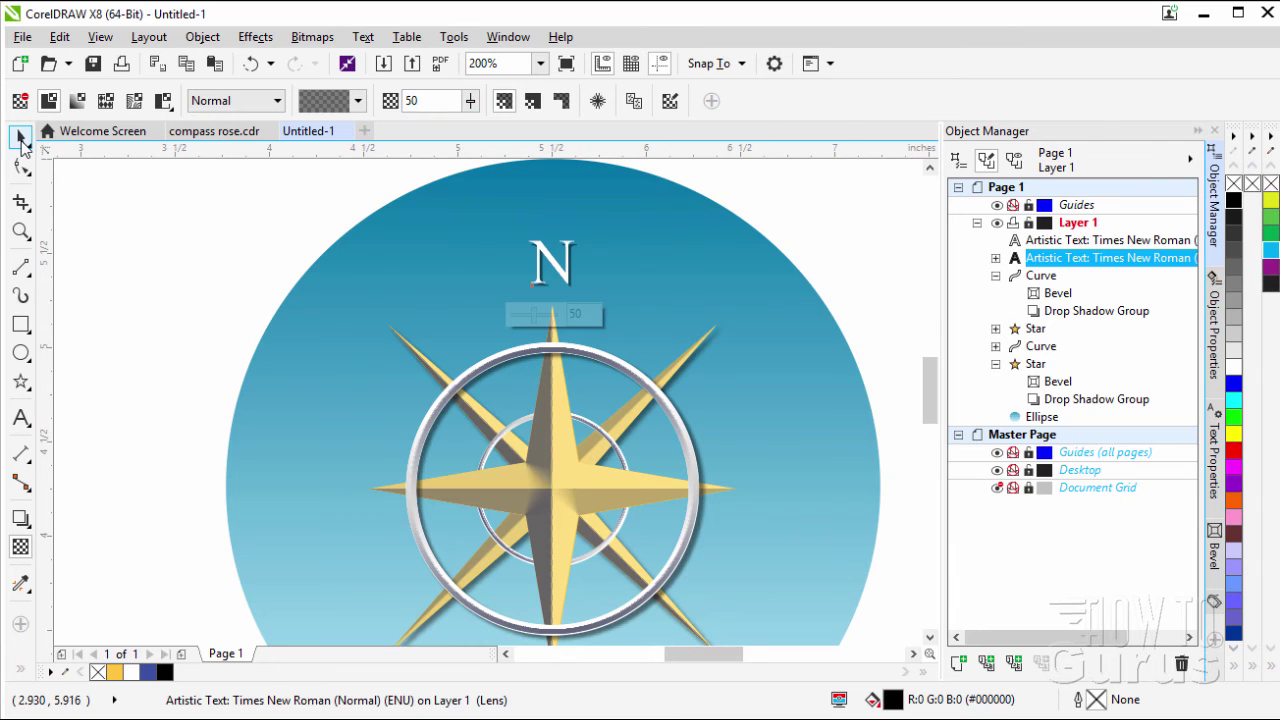
left_click(193, 242)
- Group the white N with its transparent black shadow copy, and deselect the group
left_click_drag(931, 386, 933, 366)
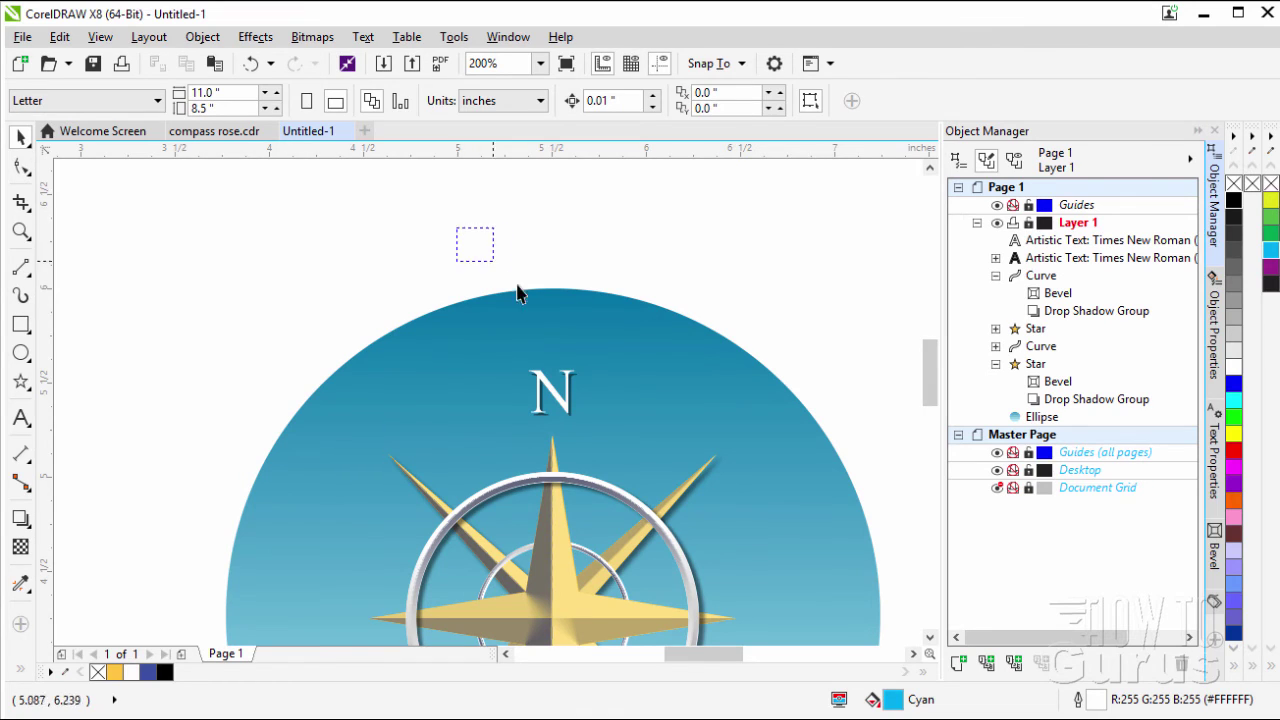
left_click_drag(517, 288, 629, 420)
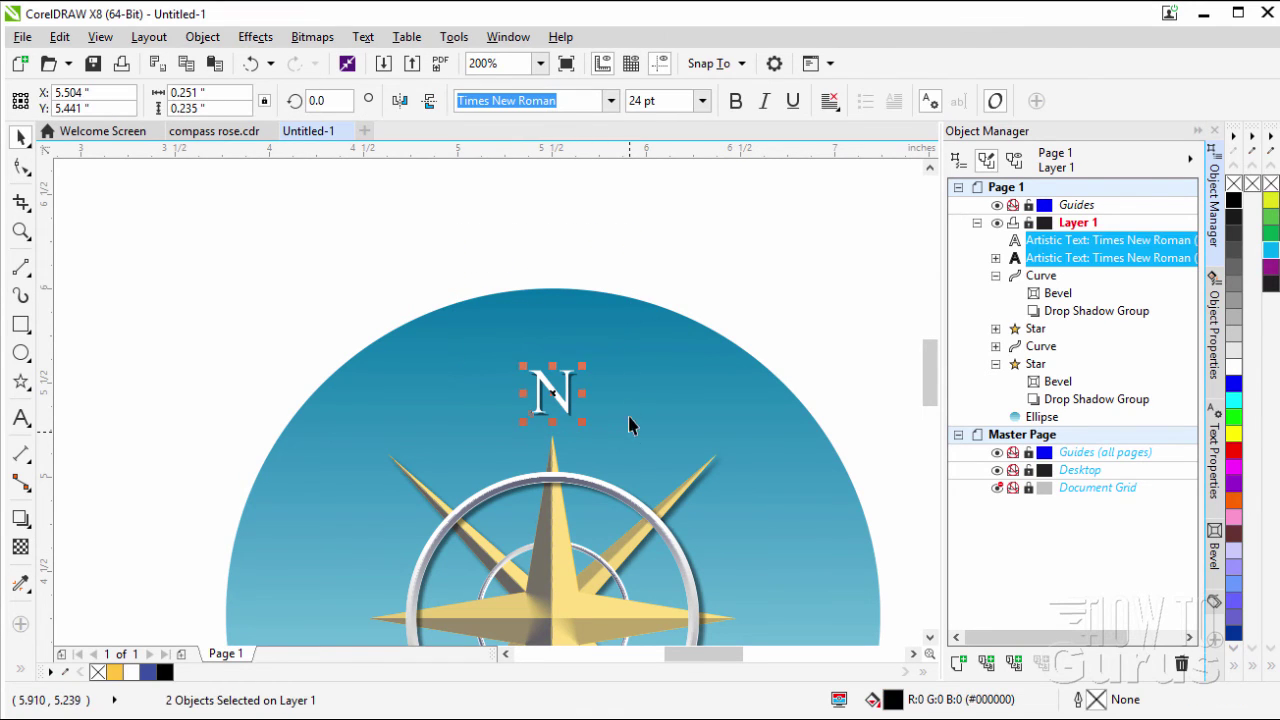
right_click(562, 394)
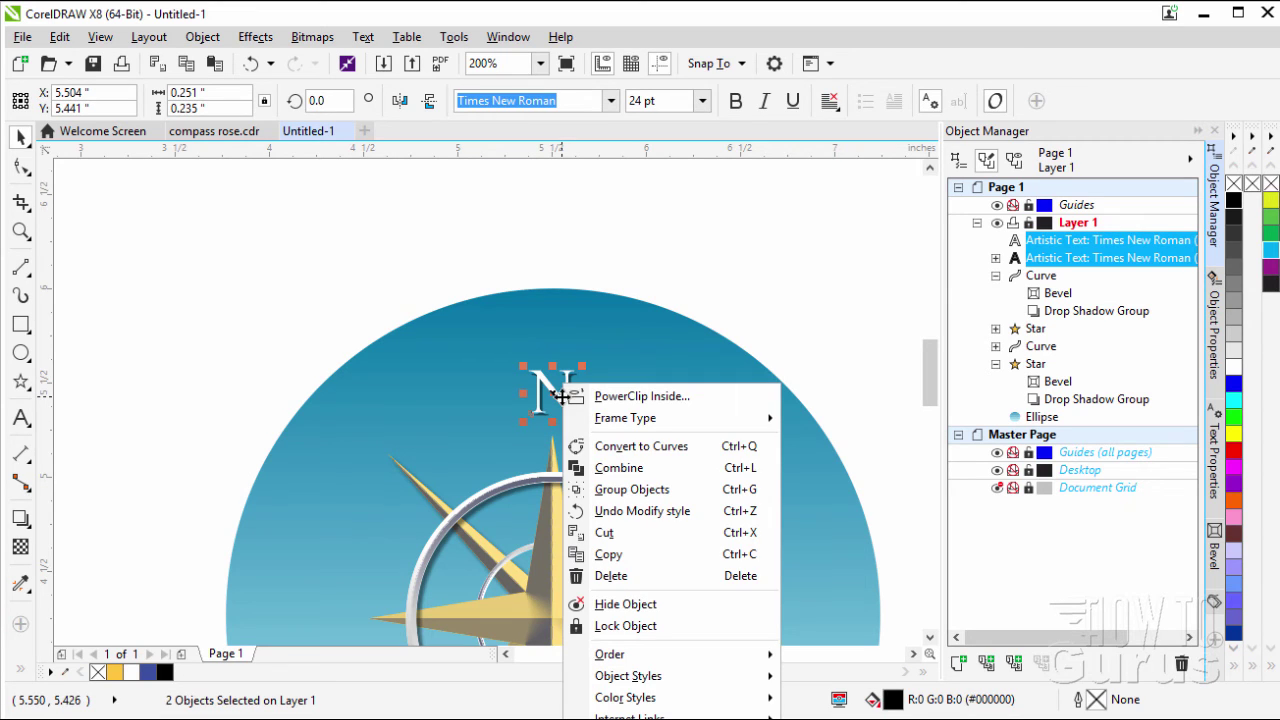
left_click(640, 489)
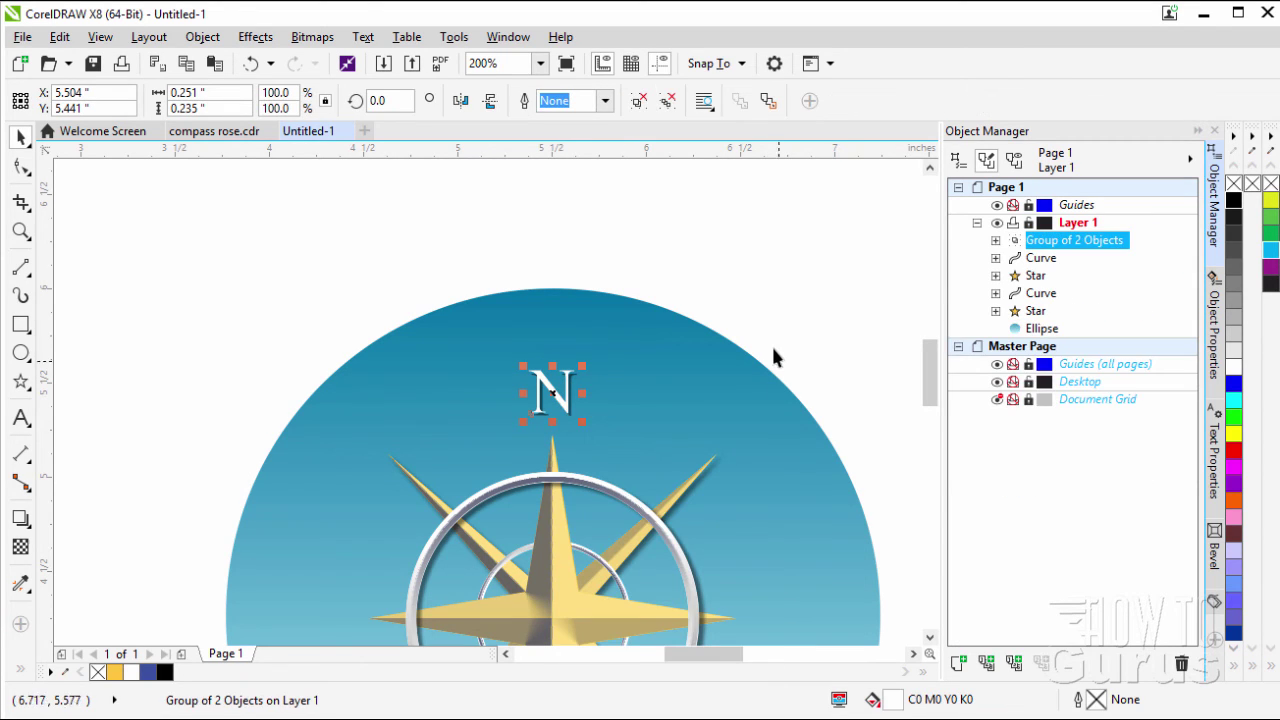
left_click(816, 300)
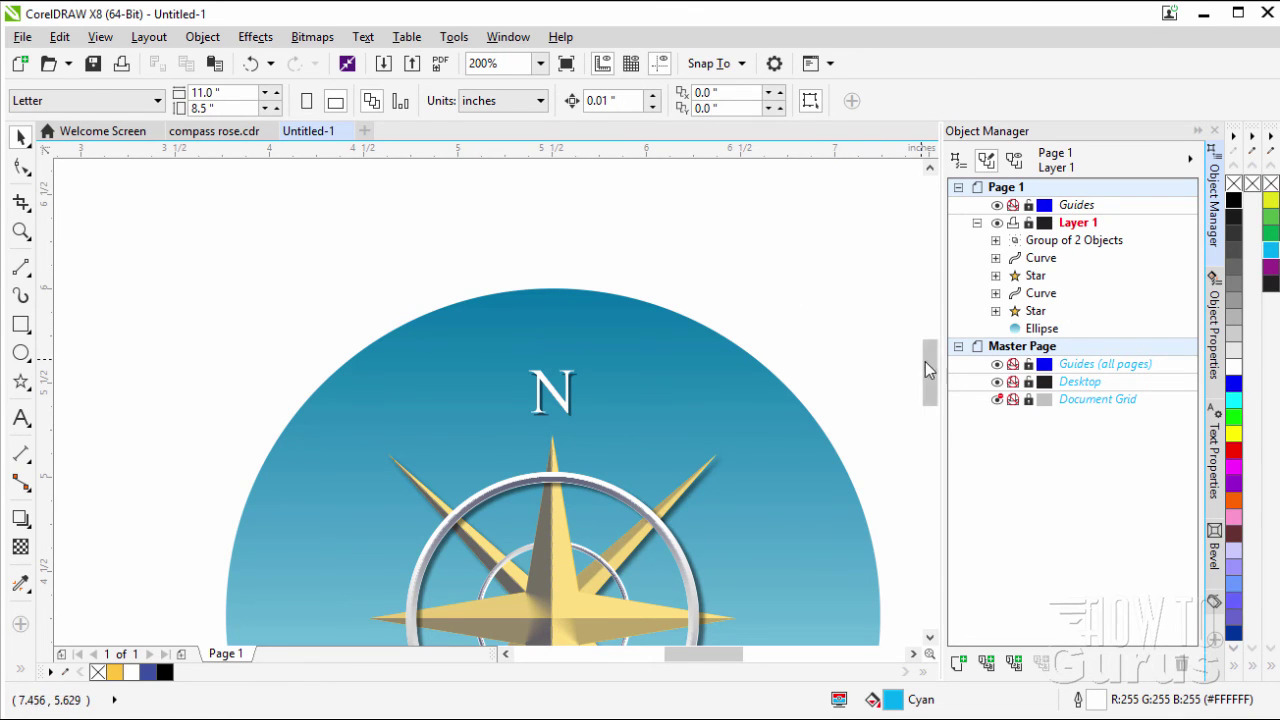
- Add a white 24 pt Times New Roman letter E beyond the compass's east point, centered at about X 6.88, Y 4.37 inches
left_click_drag(928, 370, 928, 395)
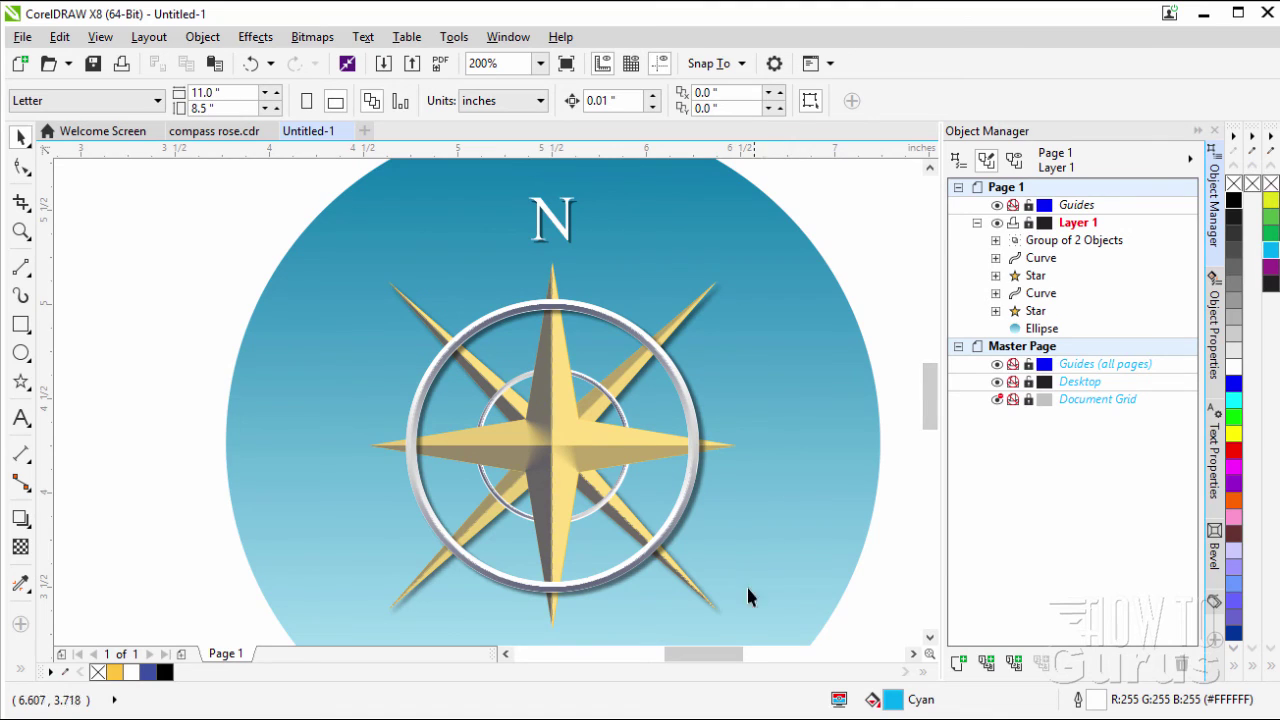
left_click_drag(716, 647, 720, 648)
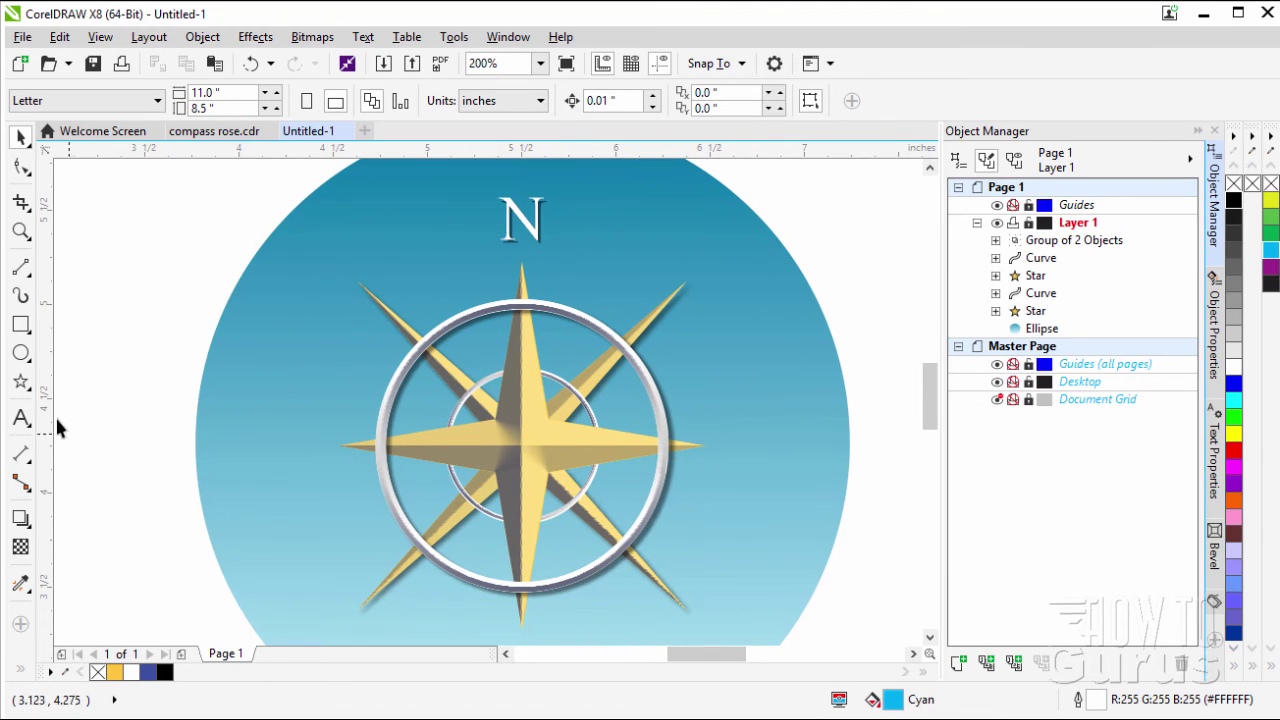
left_click(28, 421)
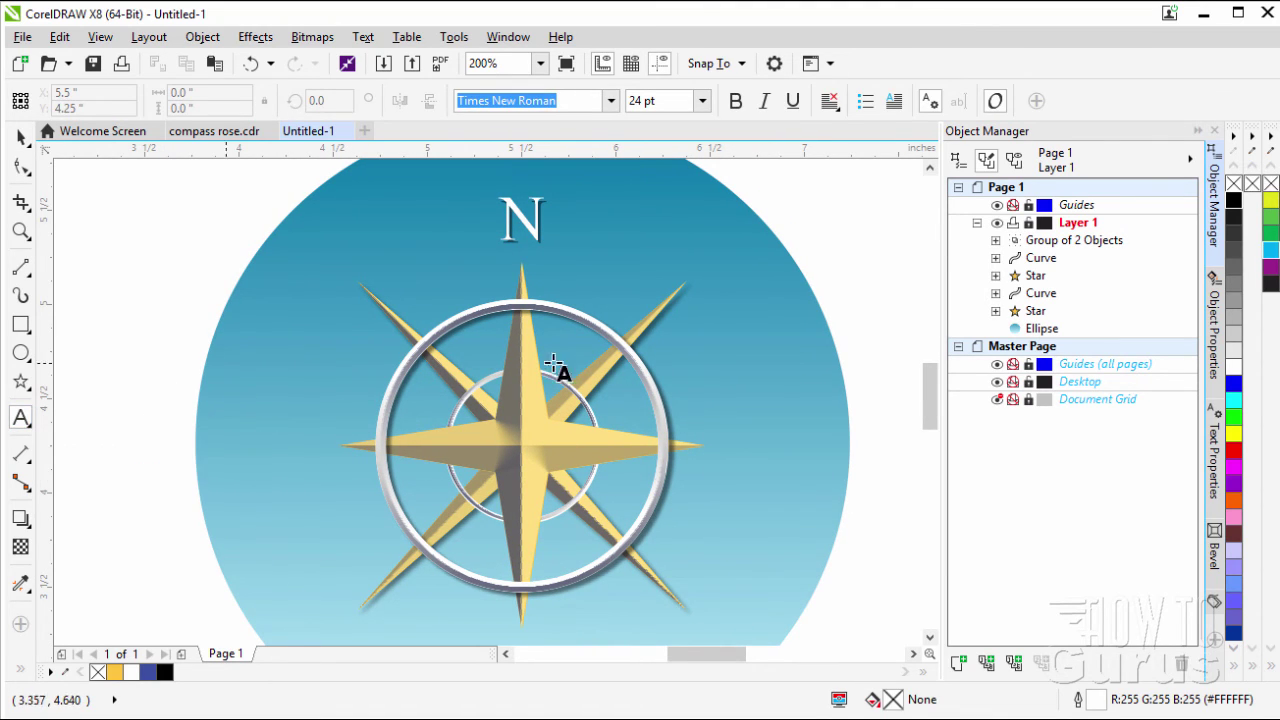
left_click(762, 444)
type("E")
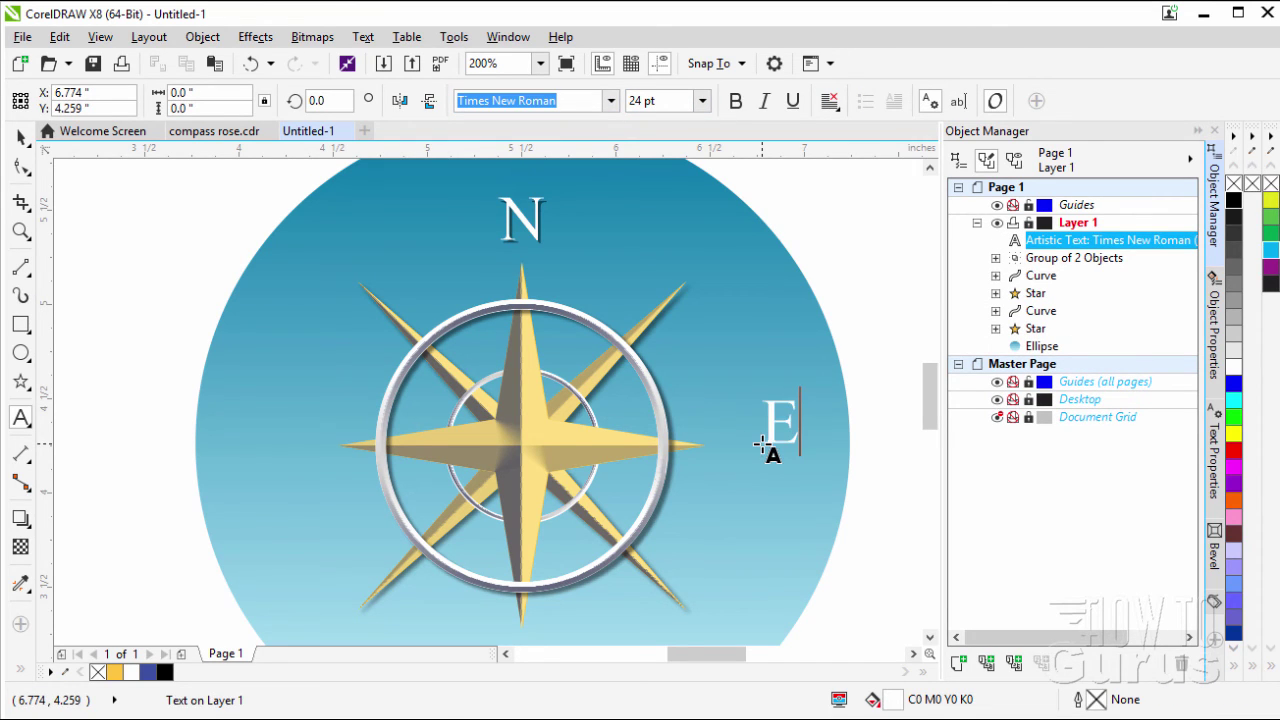
key("Escape")
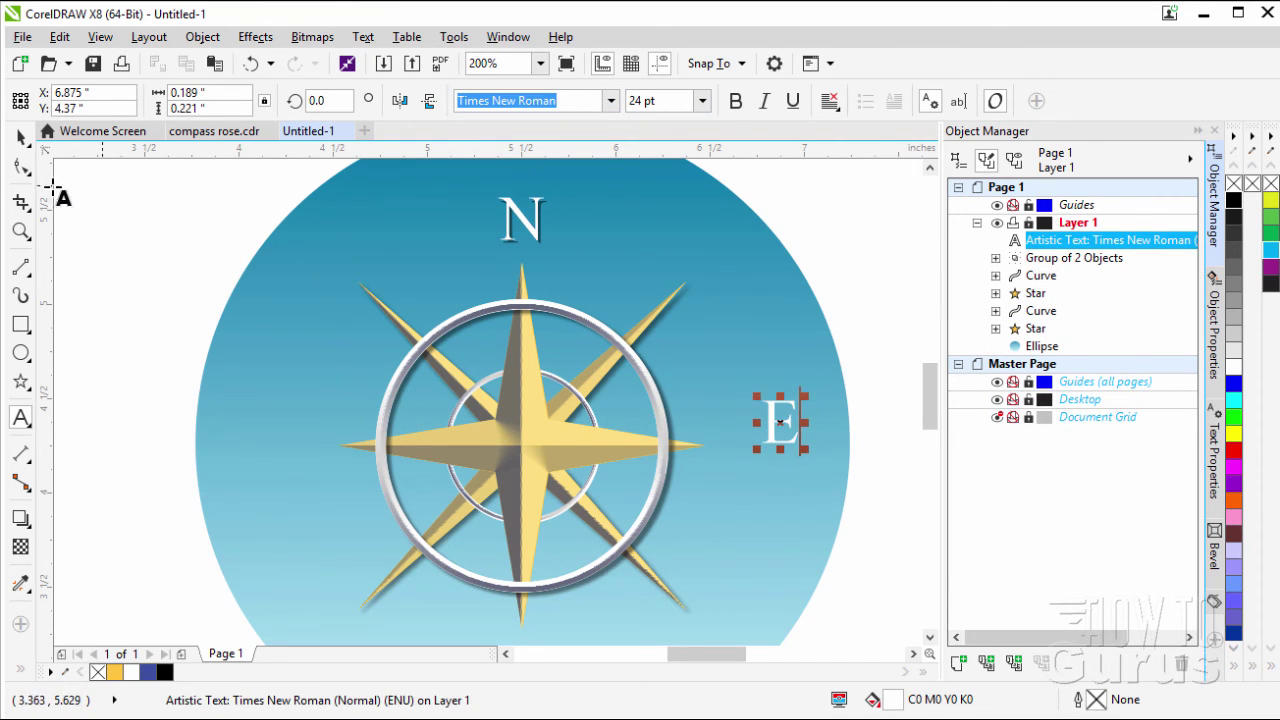
left_click(20, 137)
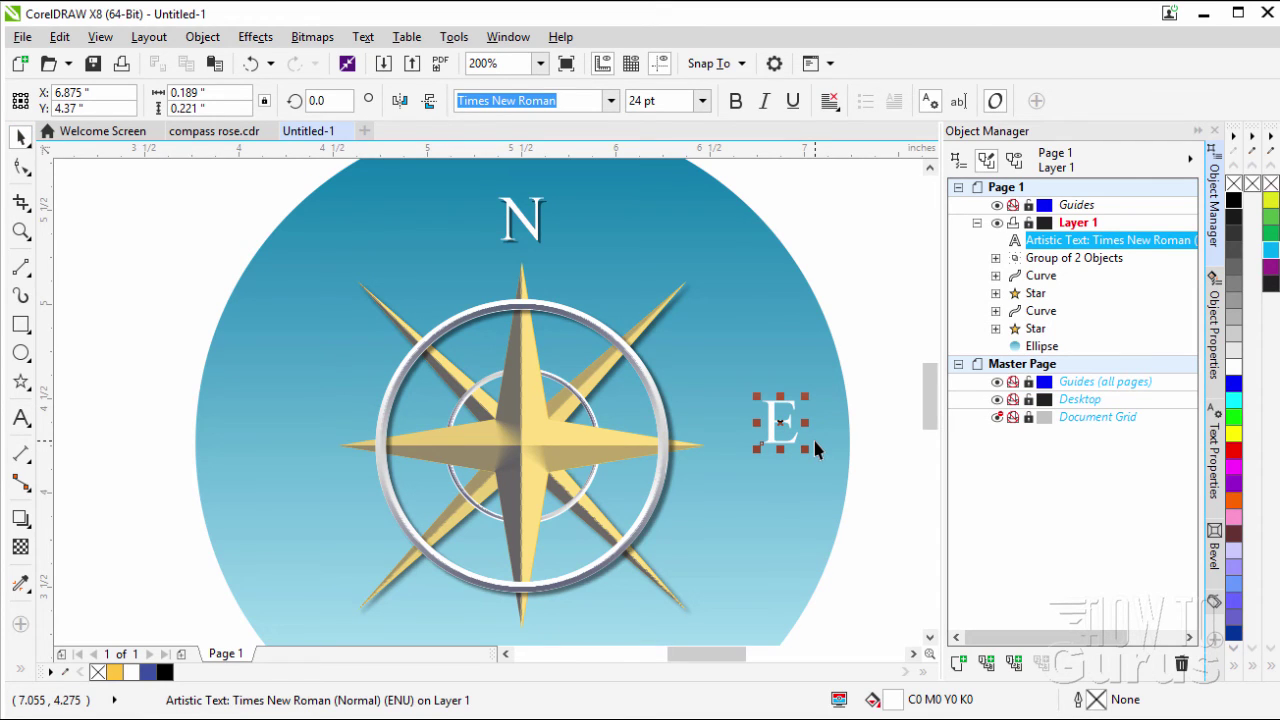
- Duplicate the E in place, fill the lower copy with black and nudge it 0.01 inch right and 0.01 inch down
key("ctrl+c")
key("ctrl+v")
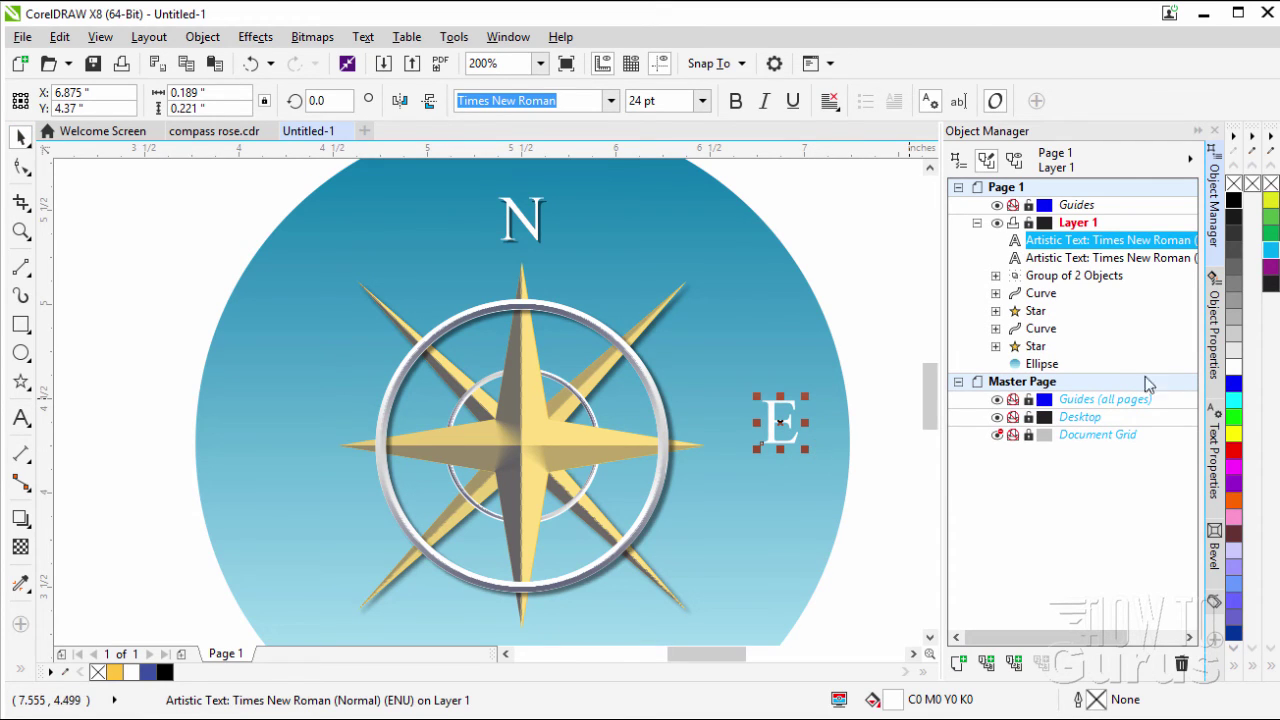
left_click(1060, 257)
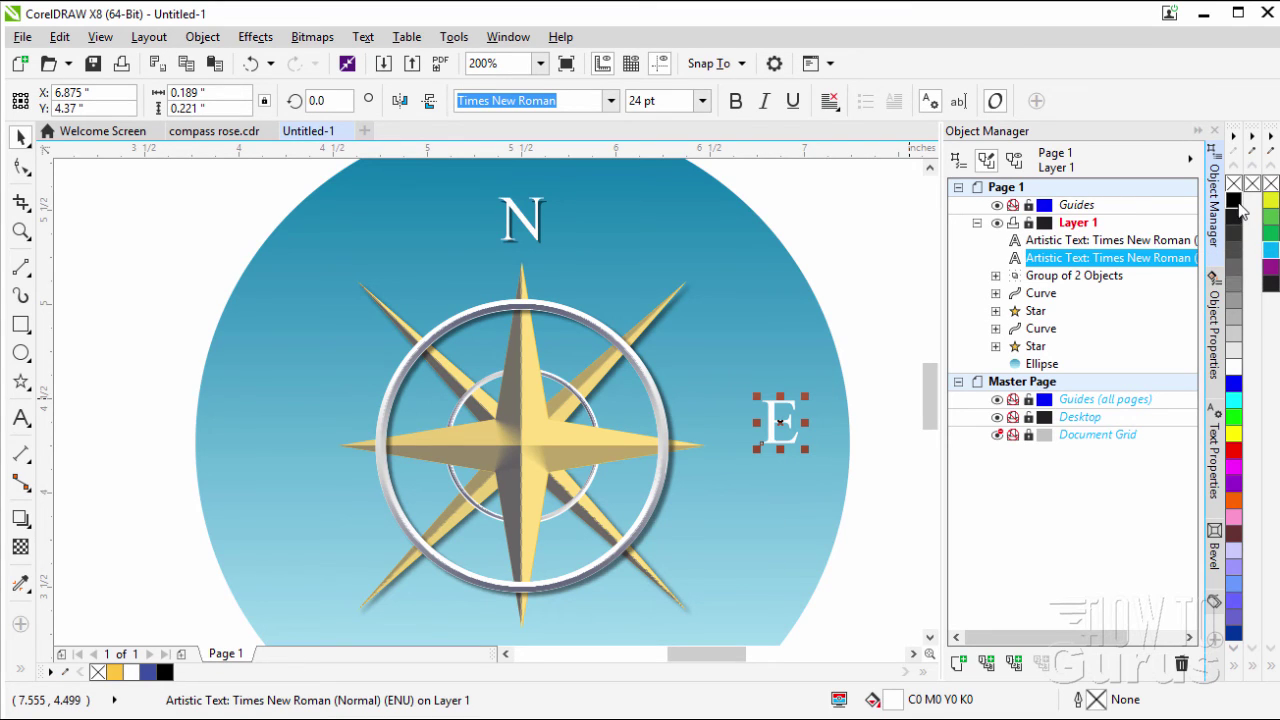
key("Right")
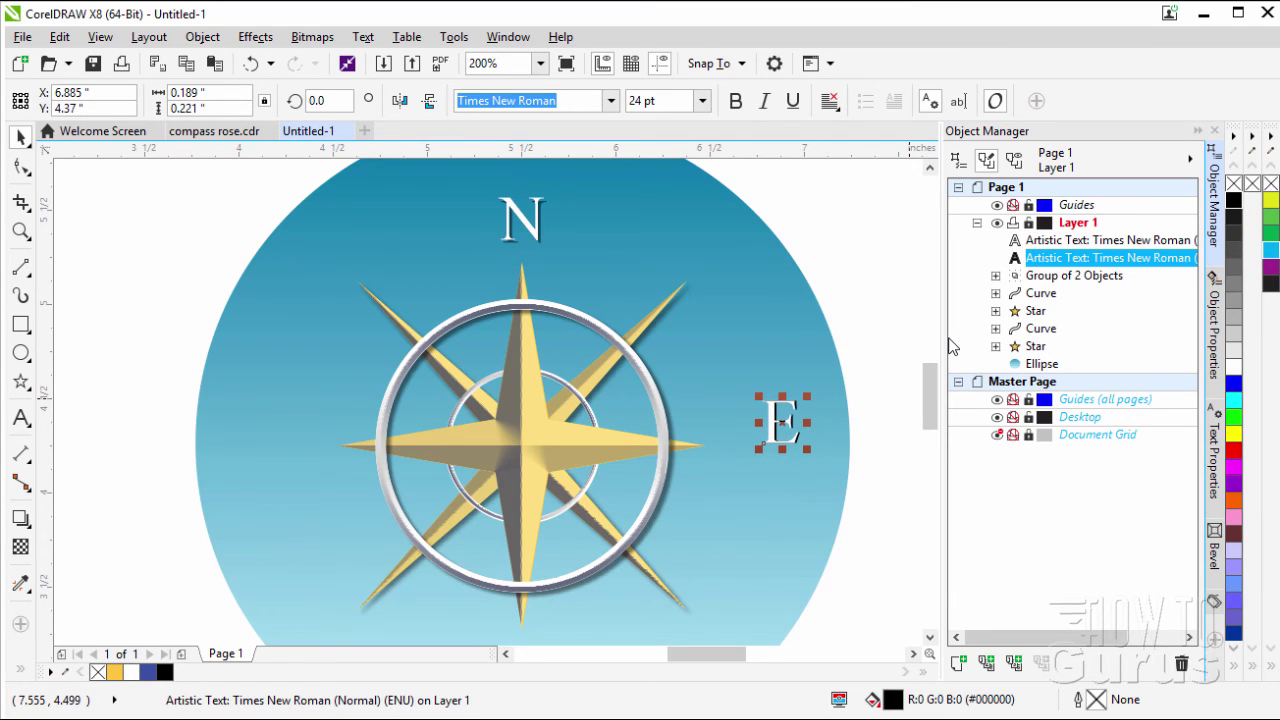
key("Down")
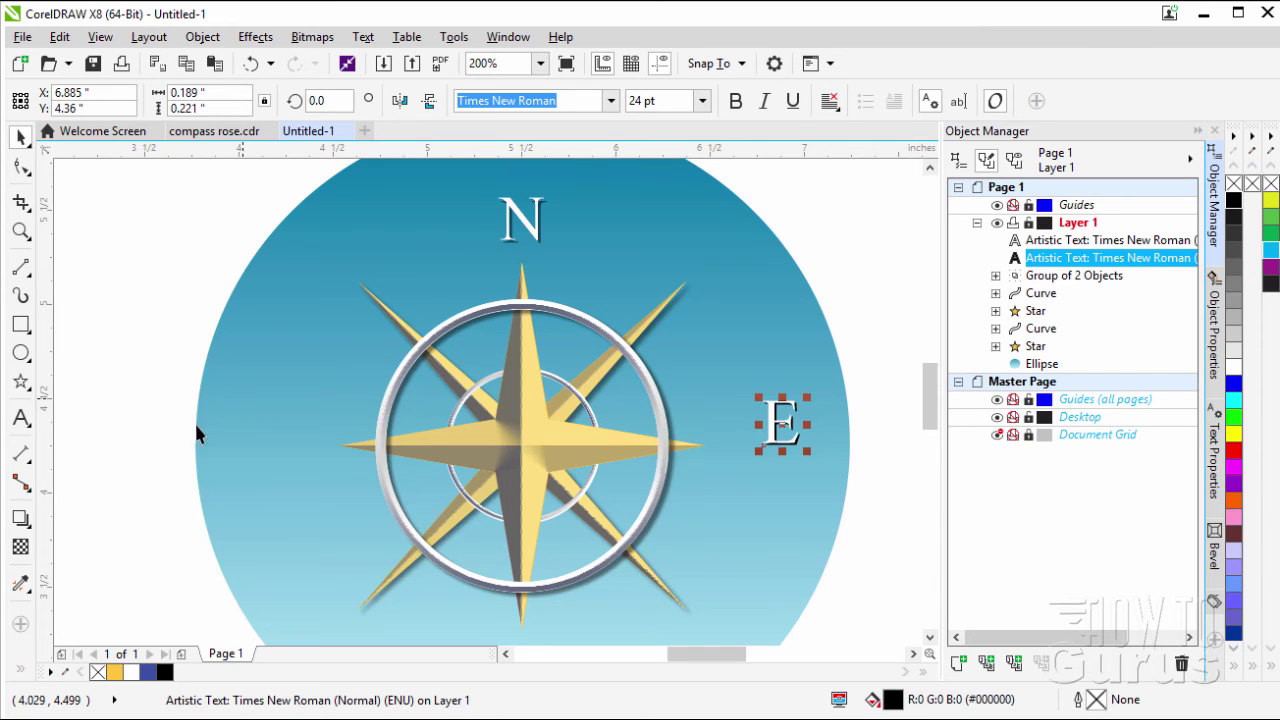
- Apply a uniform transparency of 50 to the black shadow copy of the E and deselect it
left_click(24, 547)
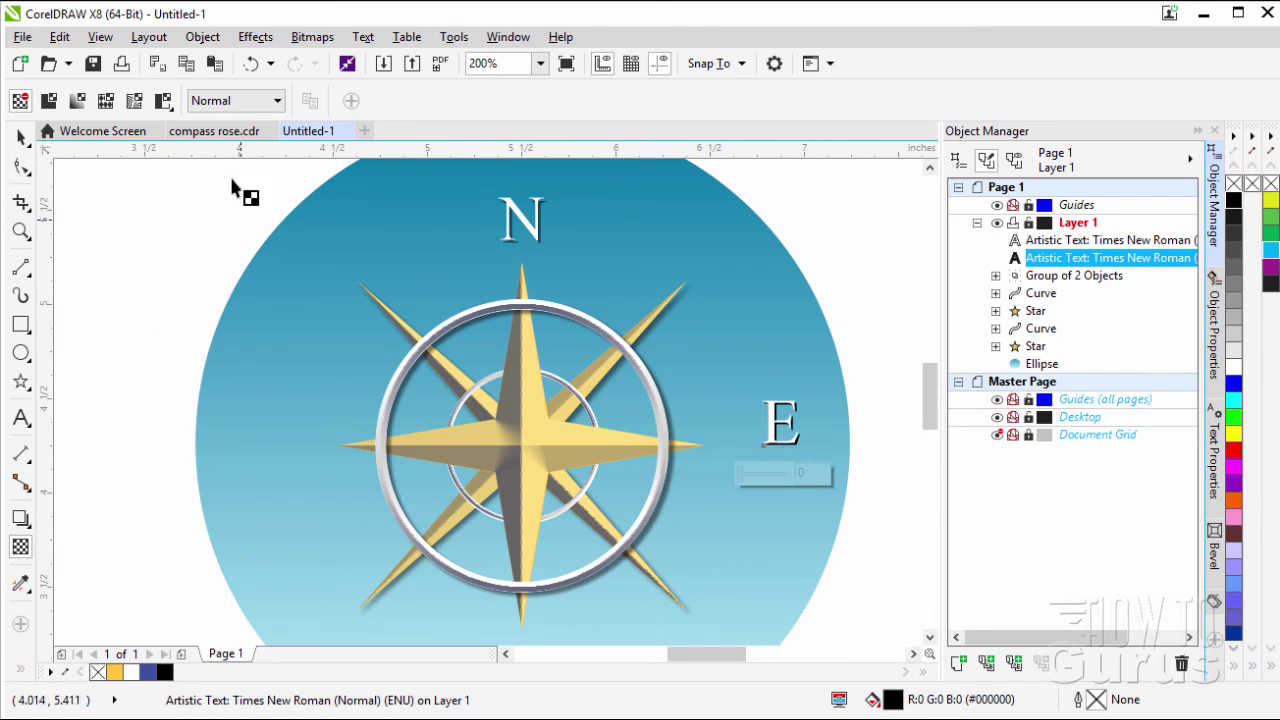
left_click(50, 103)
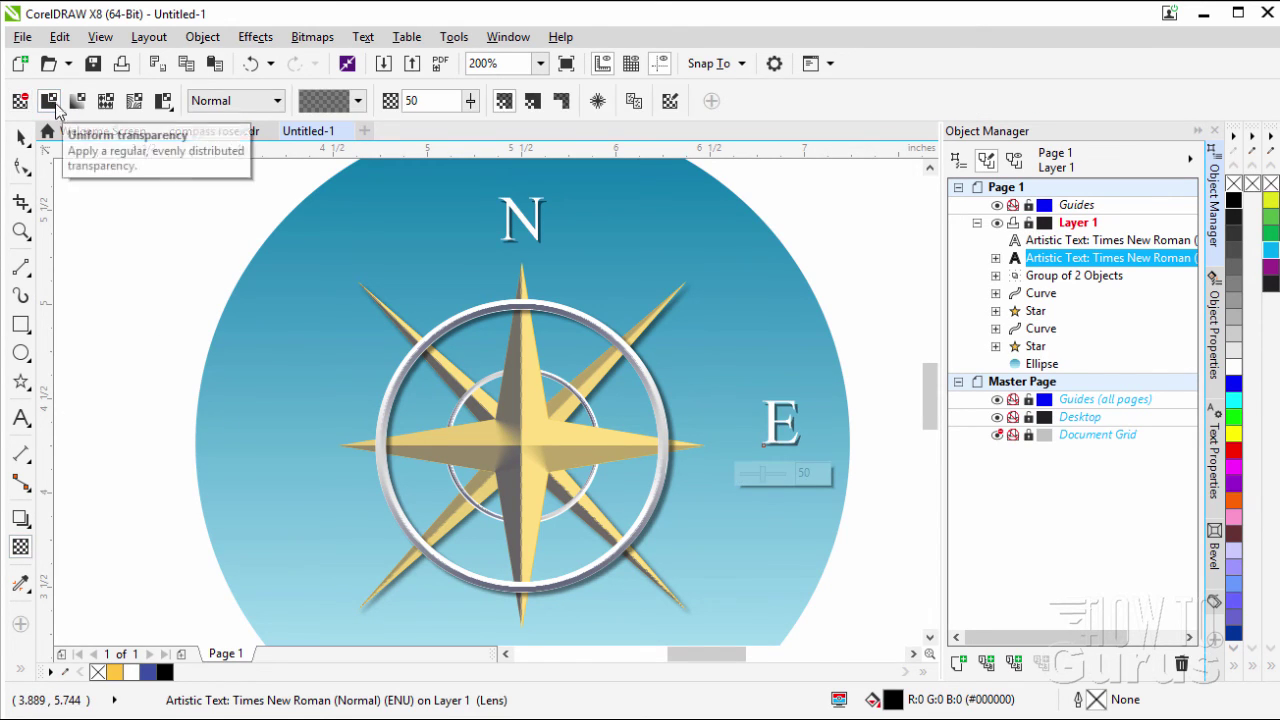
left_click(22, 137)
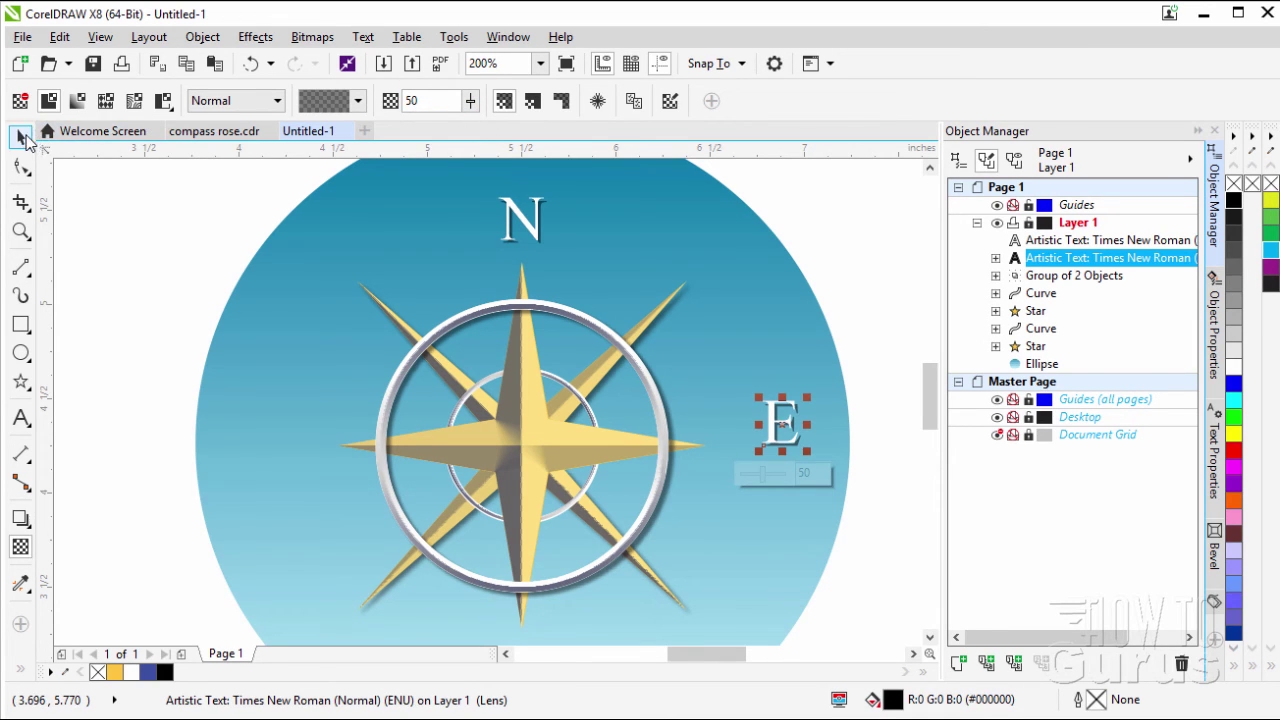
left_click(880, 430)
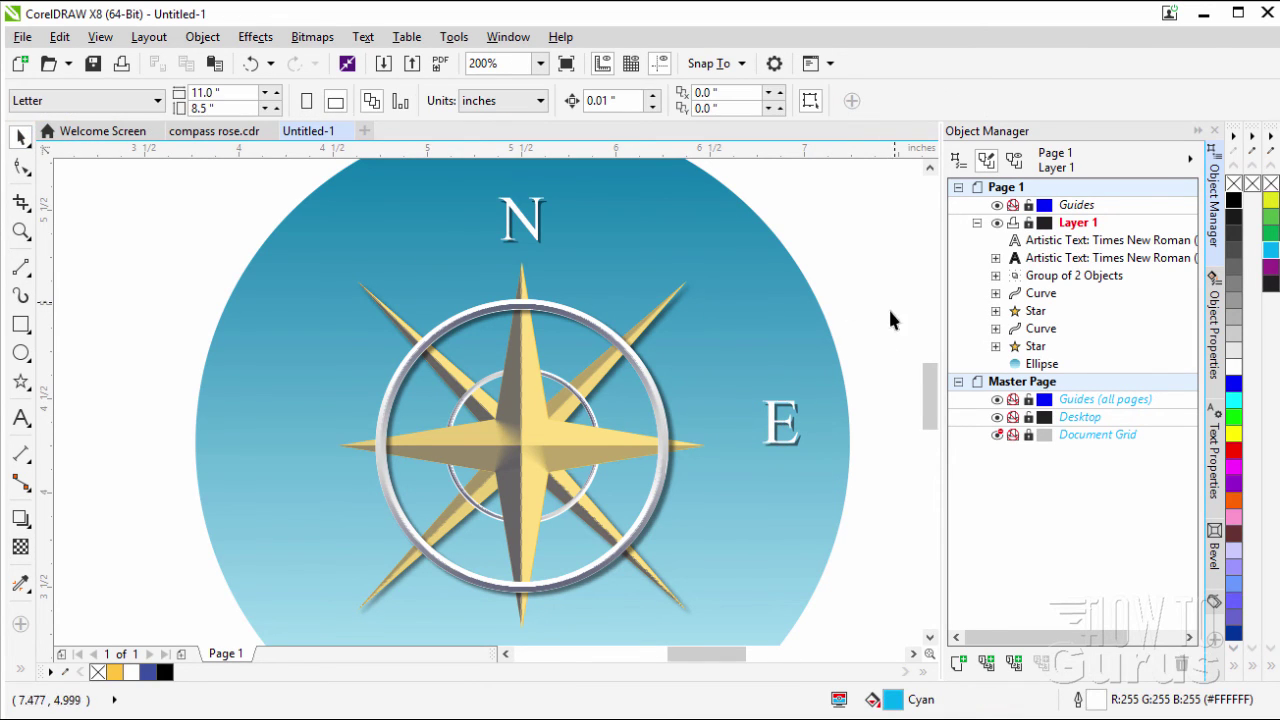
- Group the white E with its transparent black shadow copy
left_click_drag(890, 307, 739, 472)
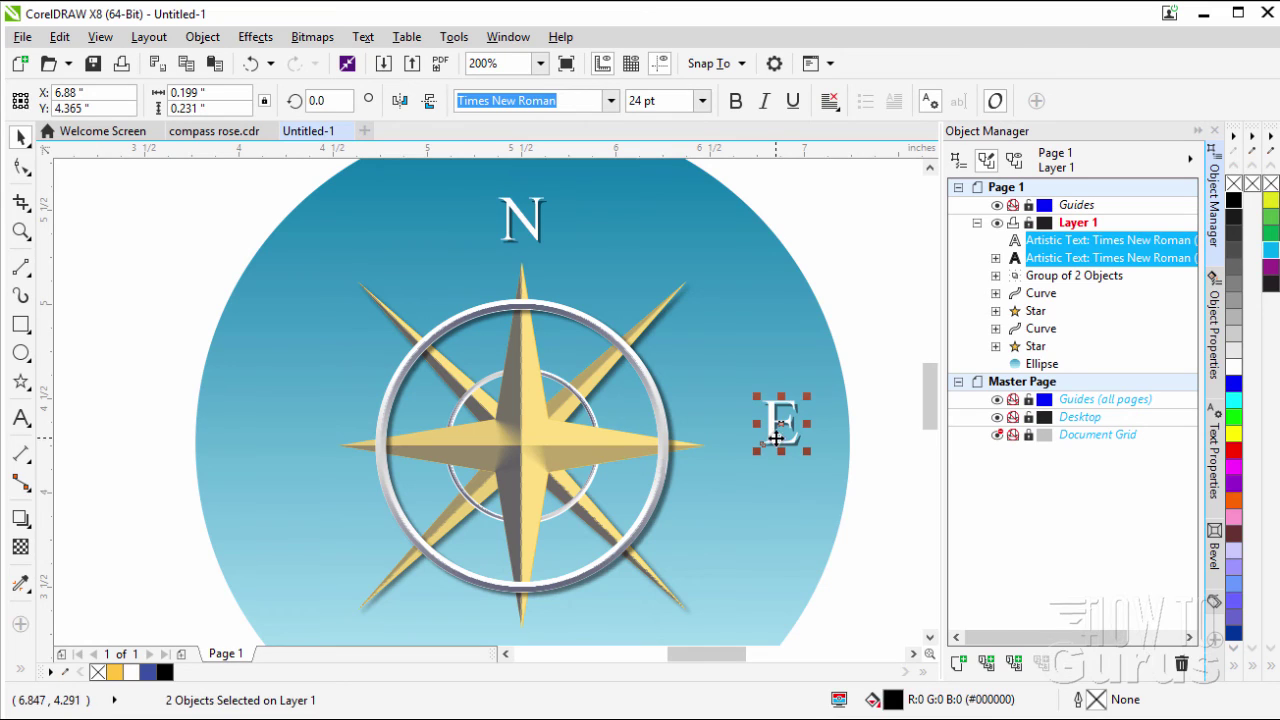
right_click(776, 440)
left_click(842, 489)
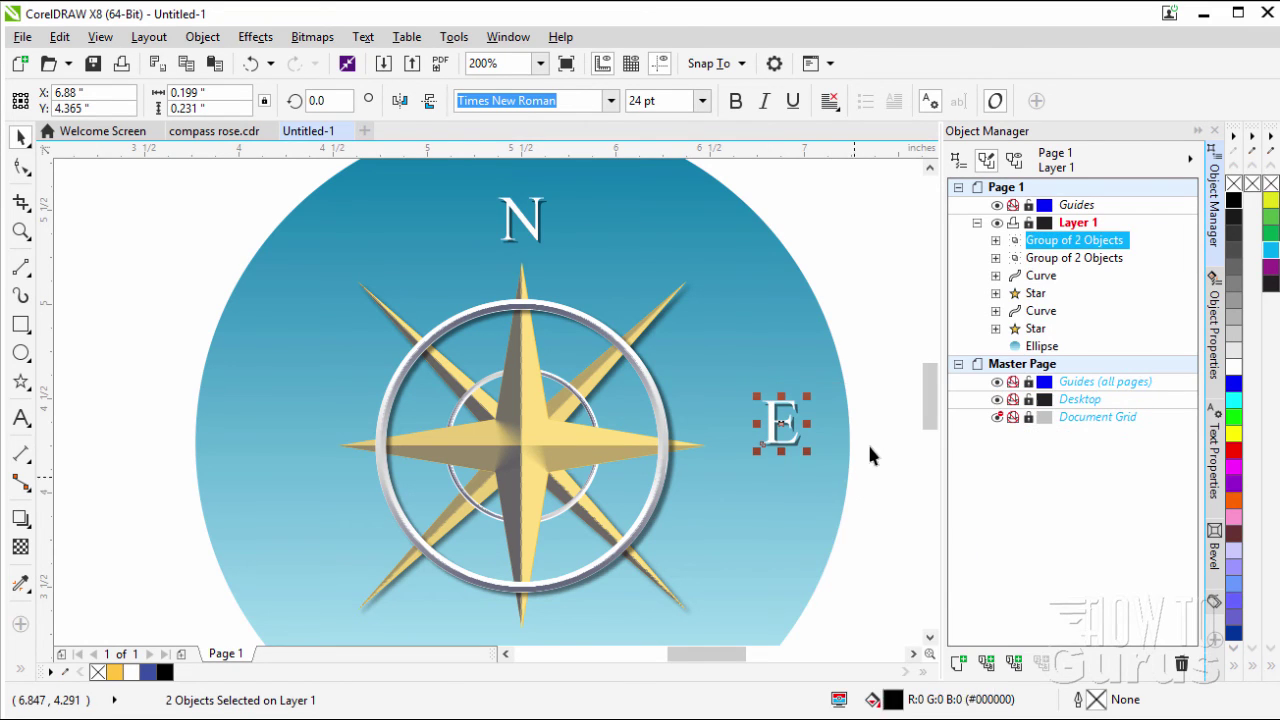
- Nudge the E group down and left to sit just beside the east point, centered at about X 6.68, Y 4.25 inches, and deselect it
key("Down")
key("Down")
key("Down")
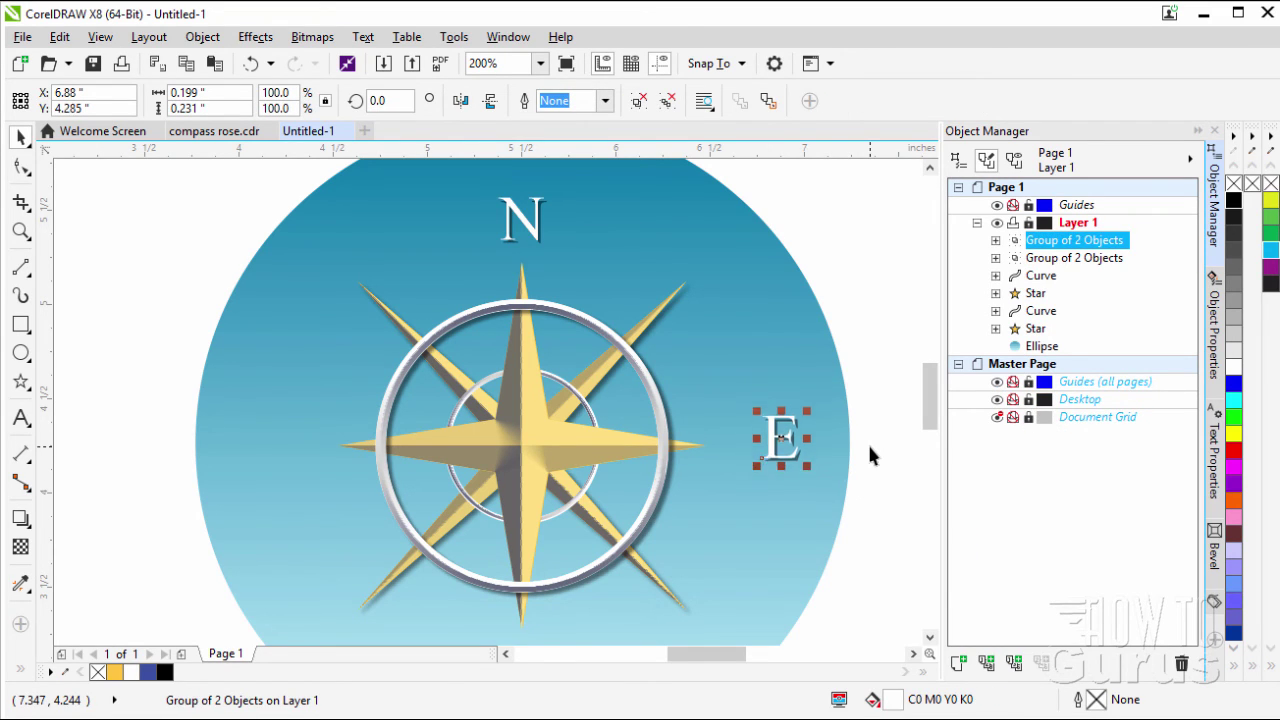
key("Up")
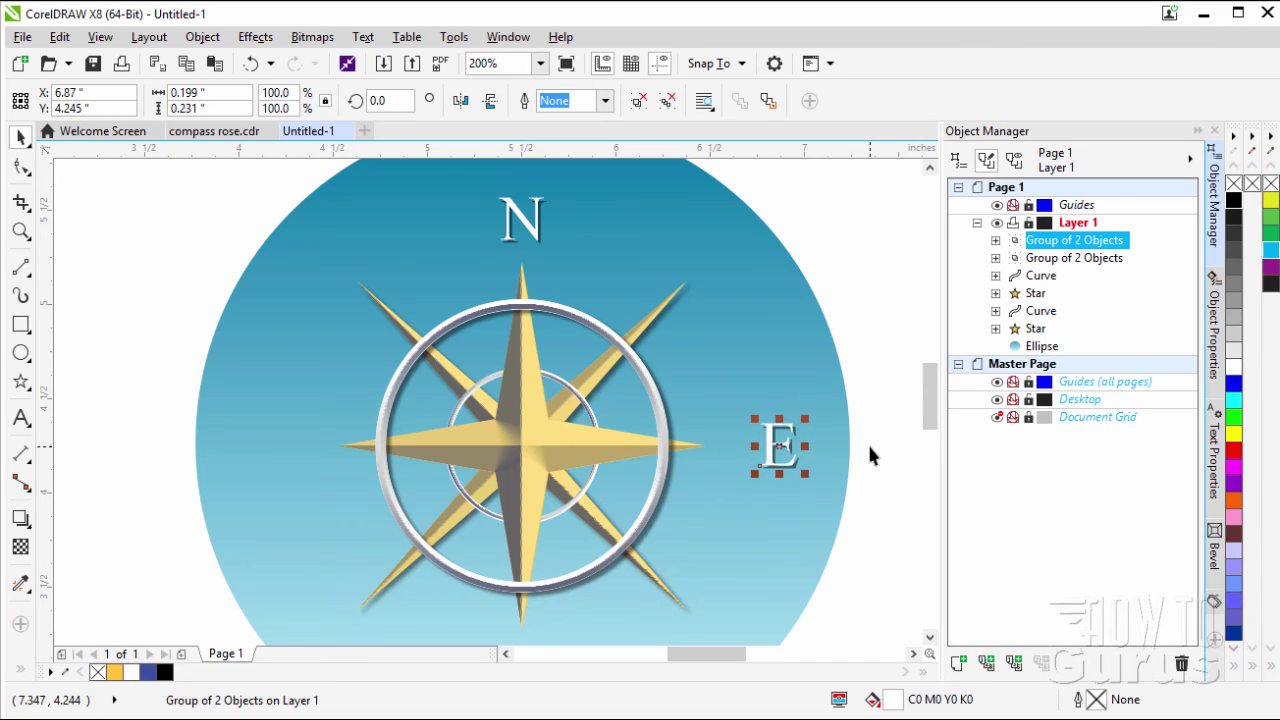
key("Left")
key("Left")
key("Left")
key("Left")
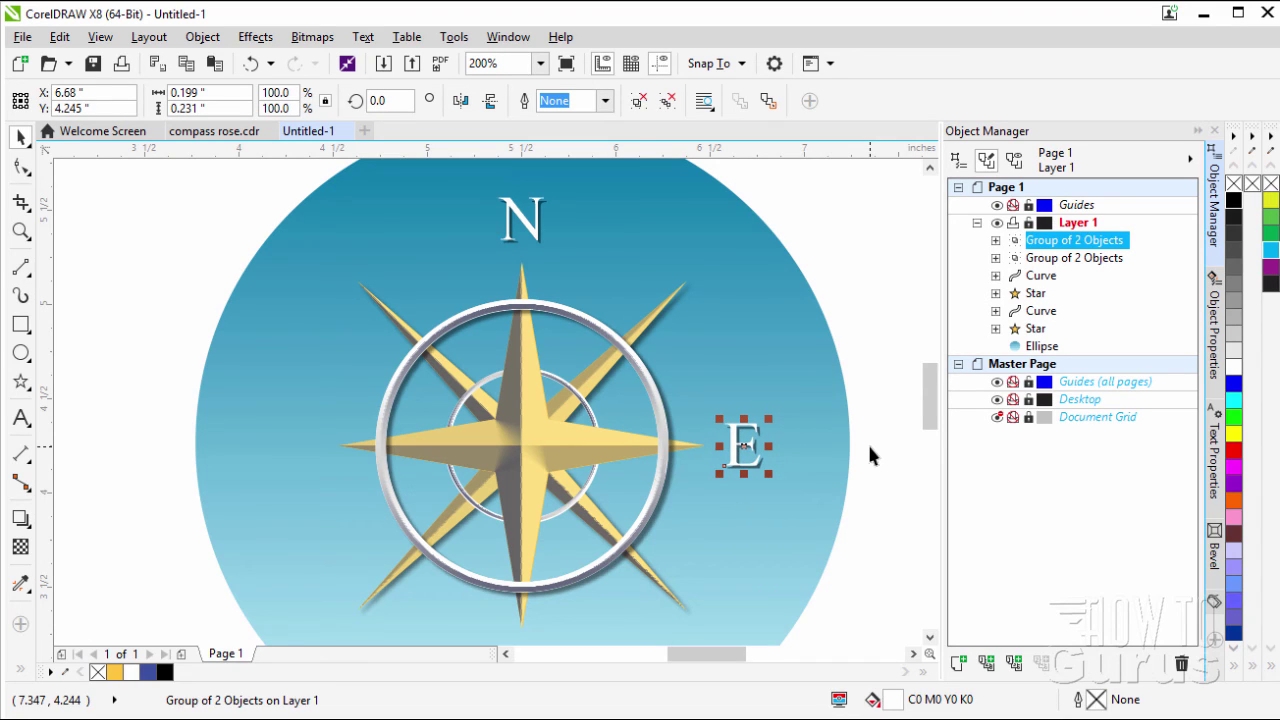
key("Up")
left_click(869, 448)
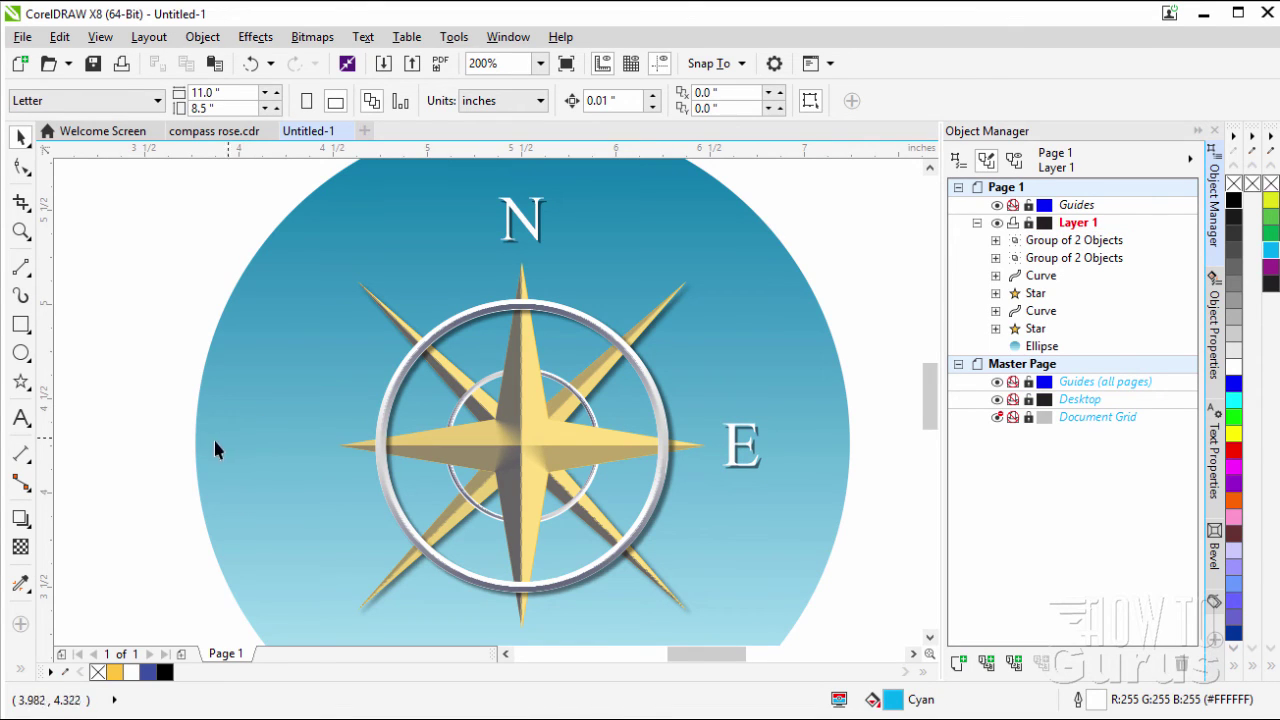
- Add a white 24 pt Times New Roman letter W on the compass's west side, centered at about X 4.14, Y 4.61 inches
left_click(22, 419)
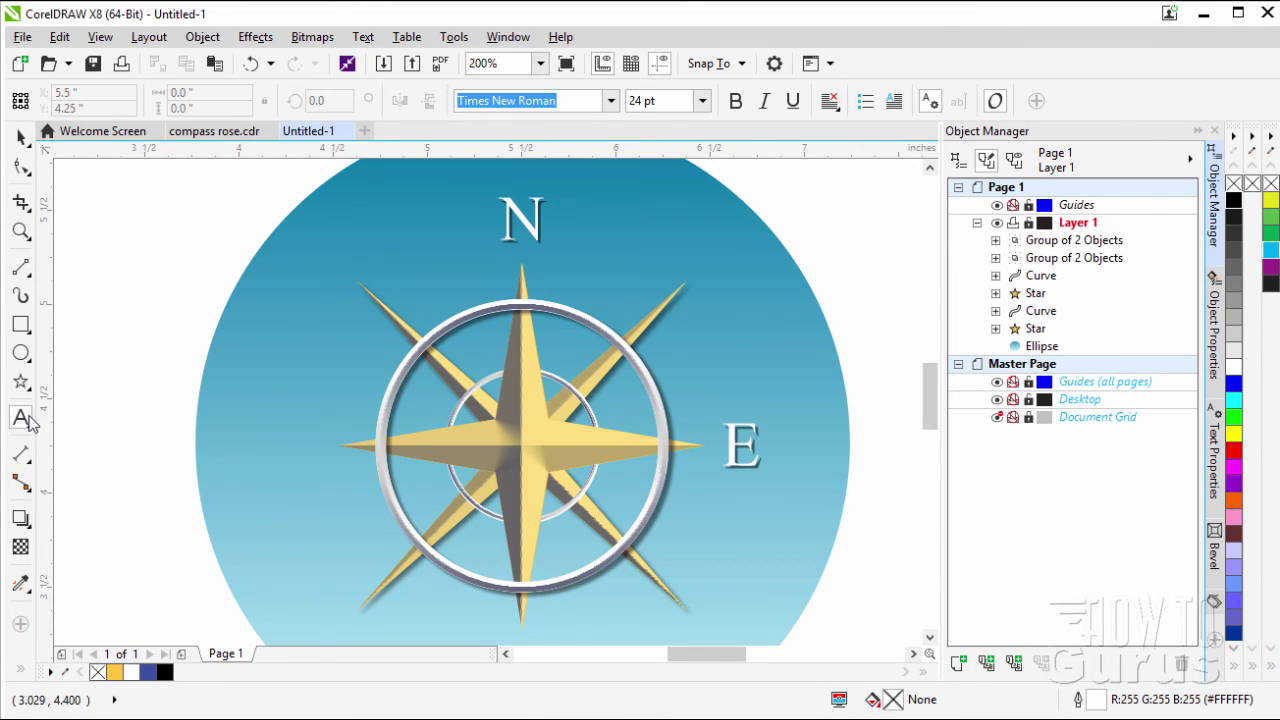
left_click(236, 399)
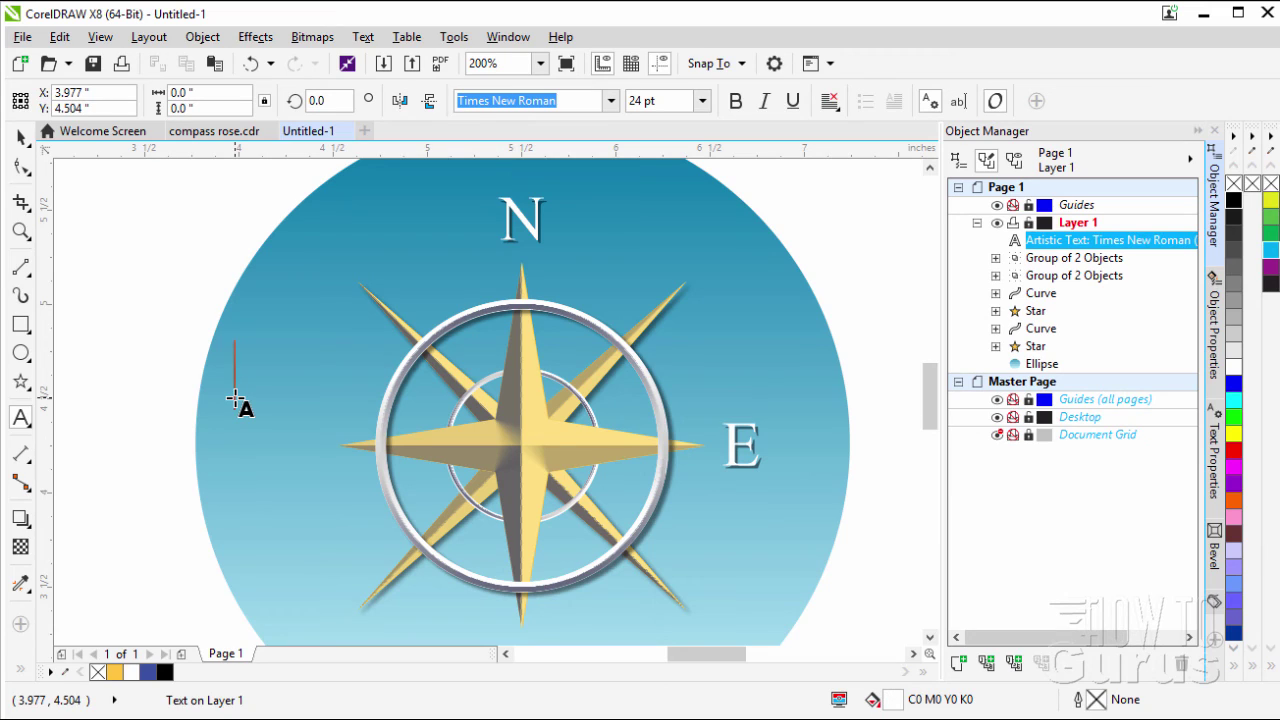
type("W")
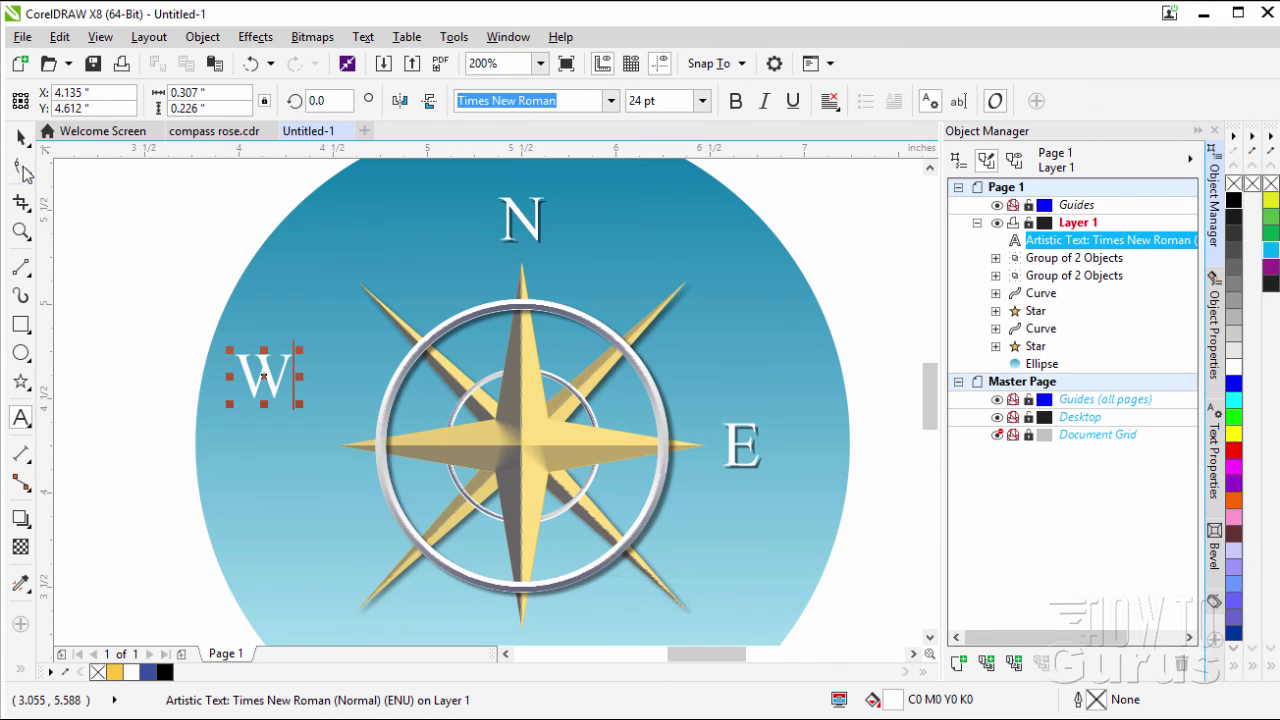
left_click(22, 138)
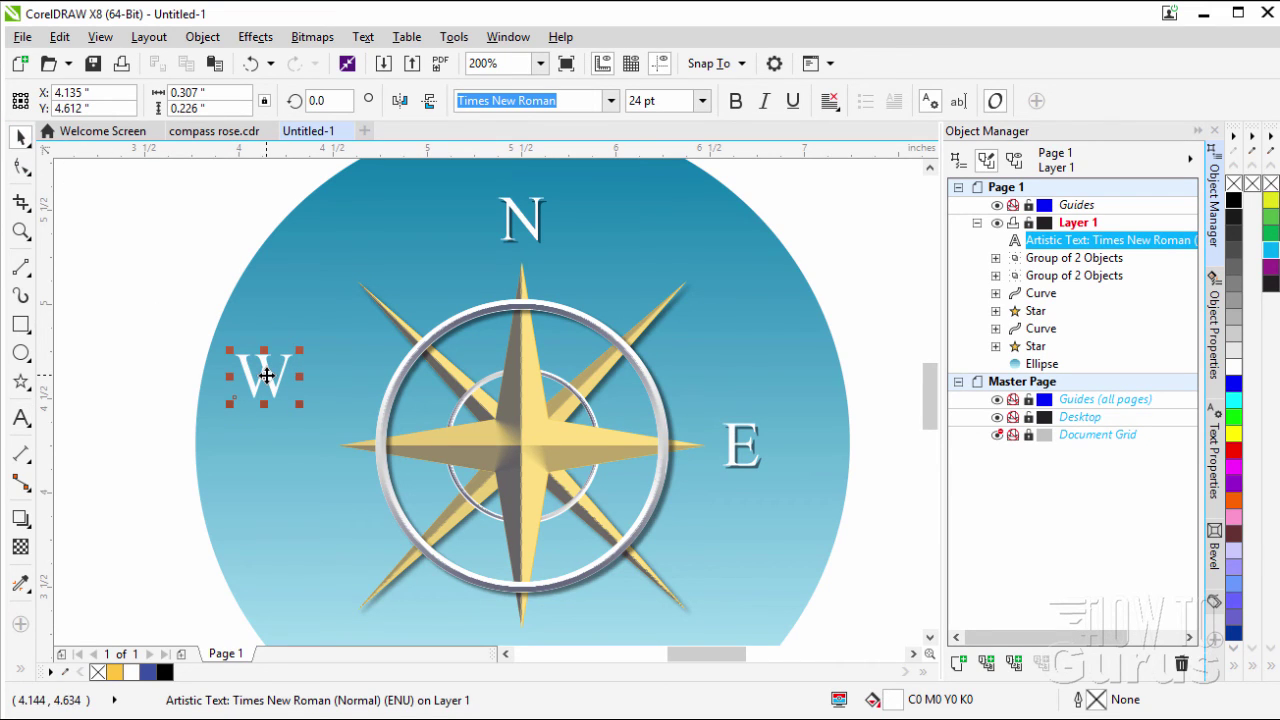
- Duplicate the W in place and fill the lower copy with black
key("ctrl+c")
key("ctrl+v")
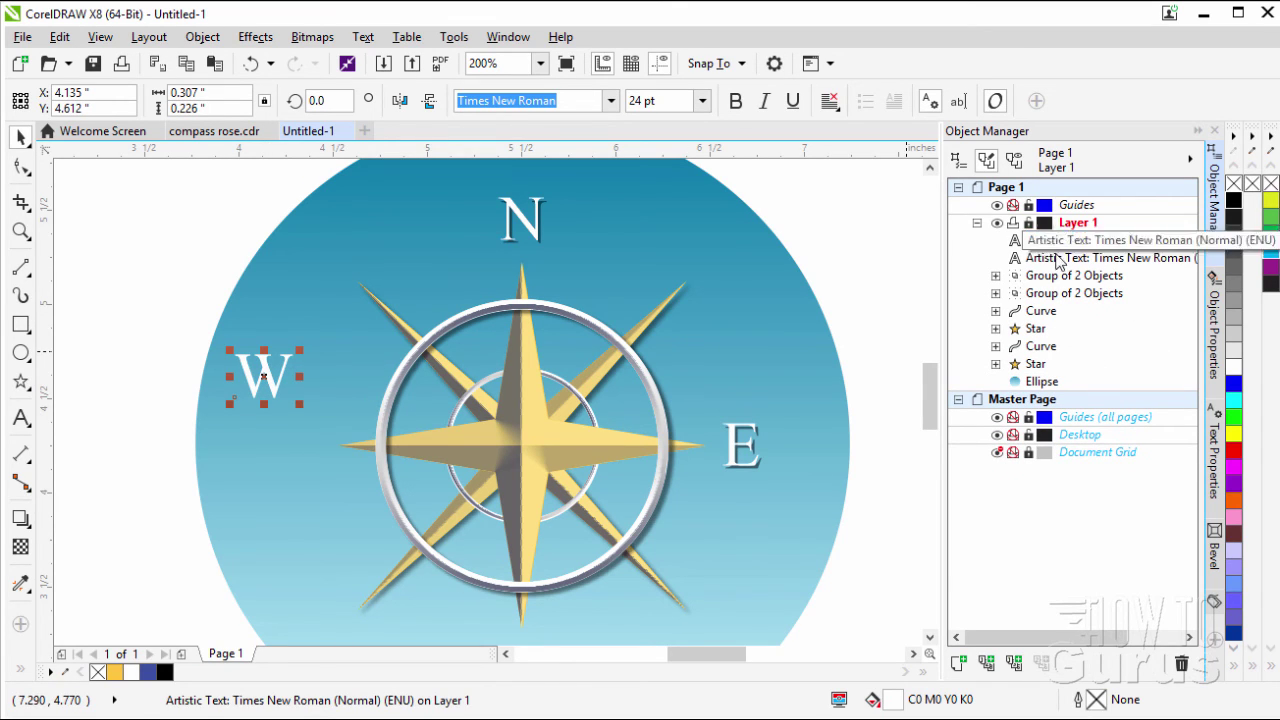
left_click(1050, 258)
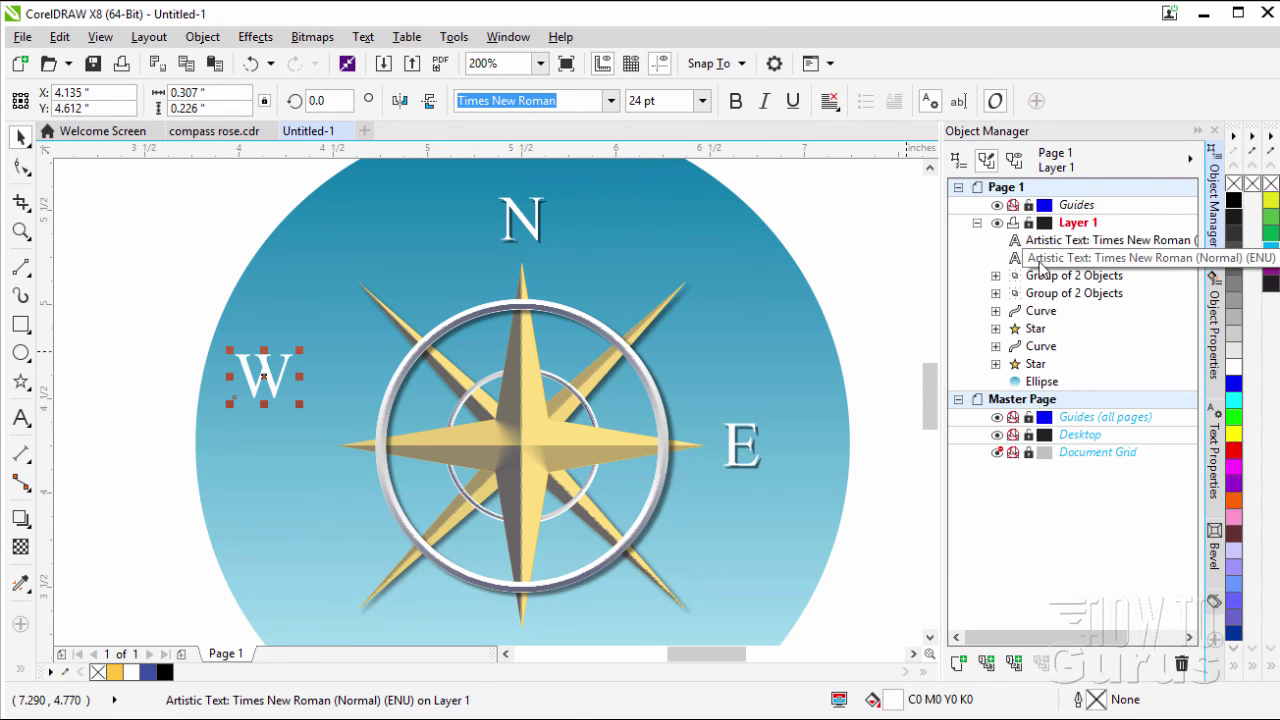
left_click(1190, 260)
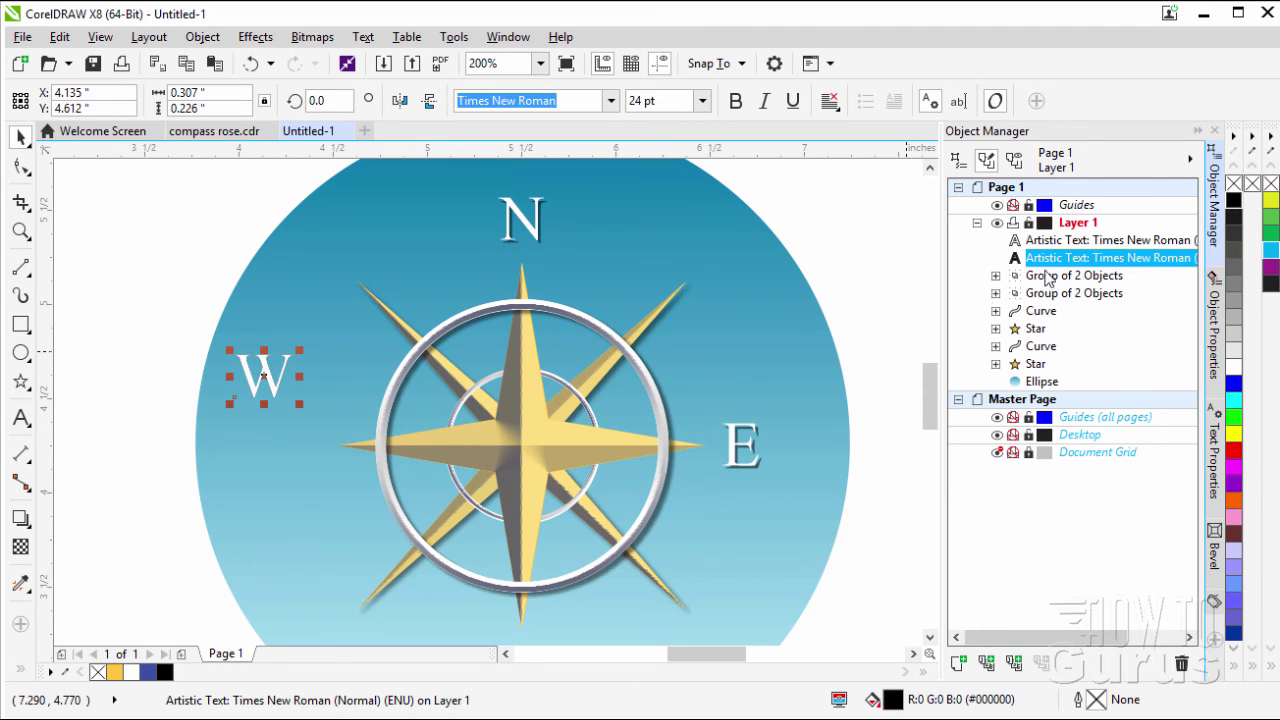
- Offset the black W copy 0.01 inch right and down, give it 50 percent uniform transparency, and deselect it
key("Right")
key("Down")
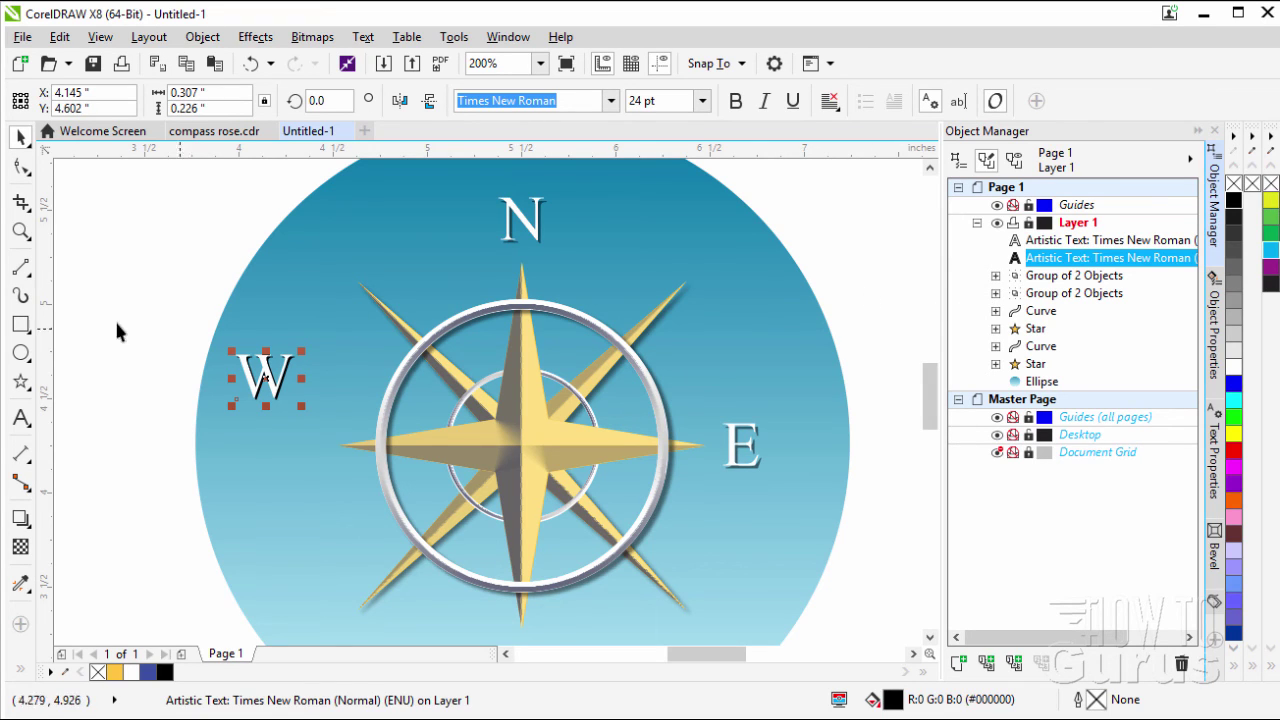
left_click(21, 547)
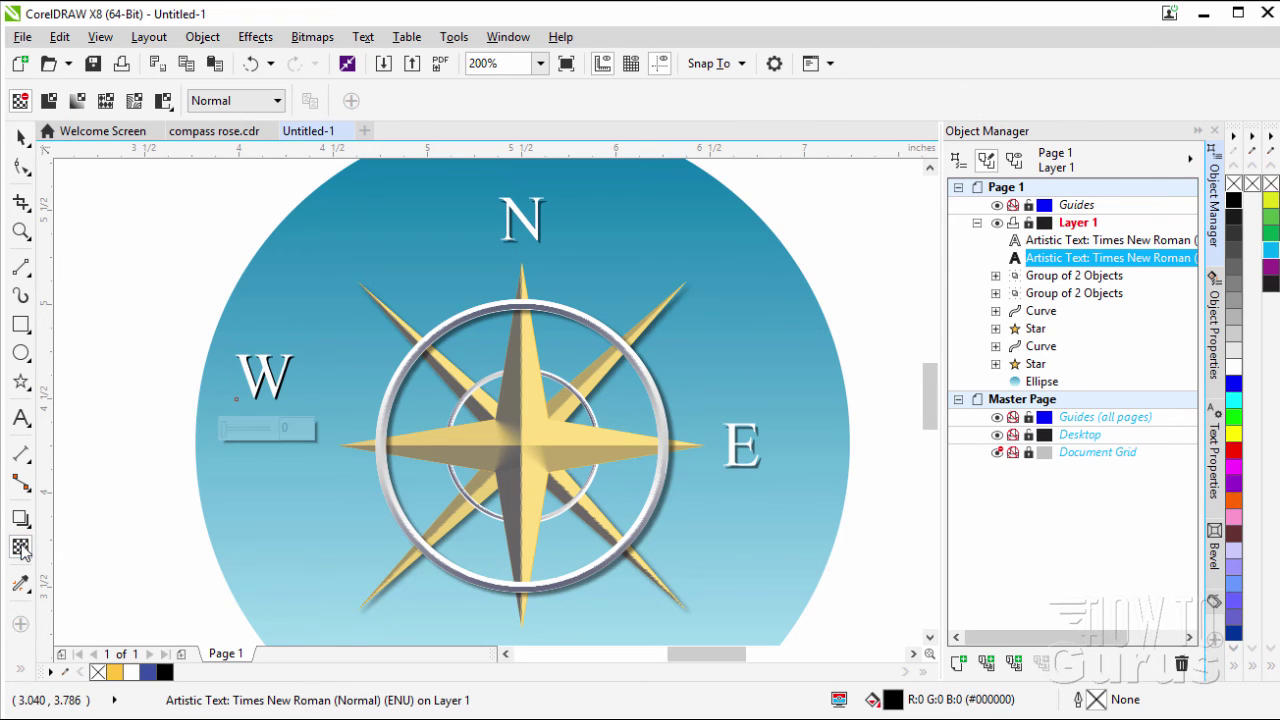
left_click(48, 101)
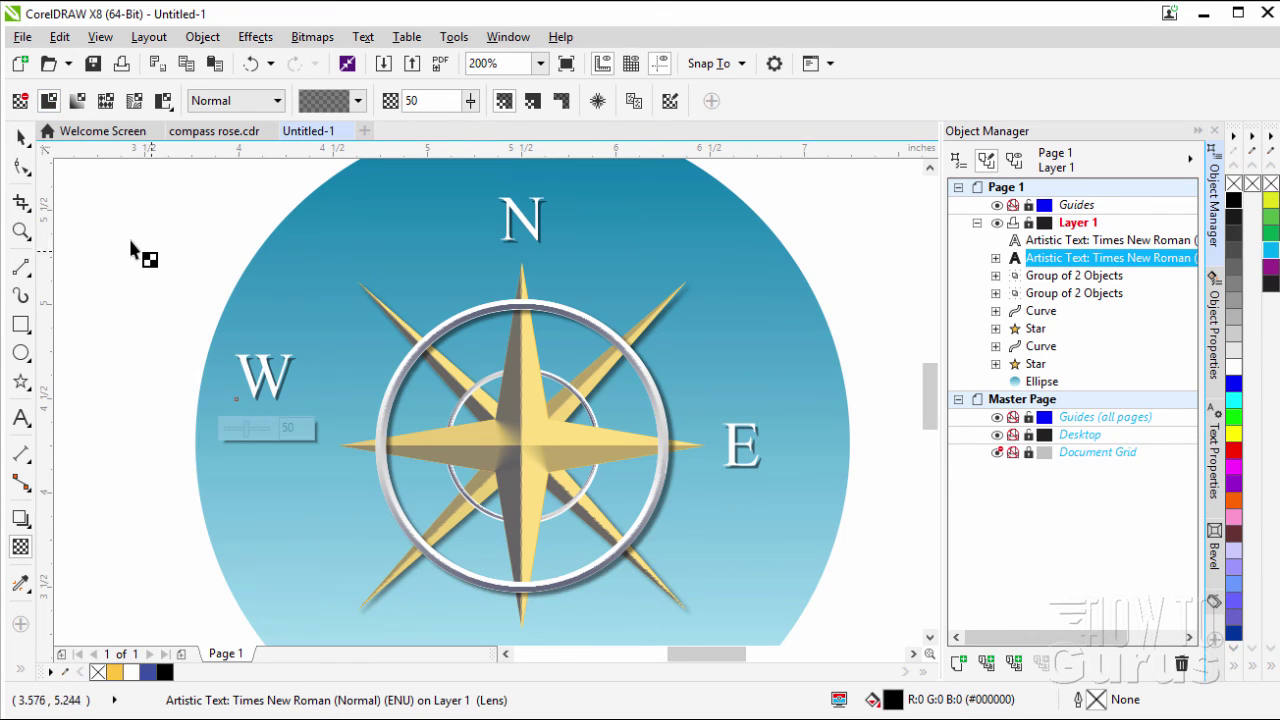
key("space")
left_click(110, 264)
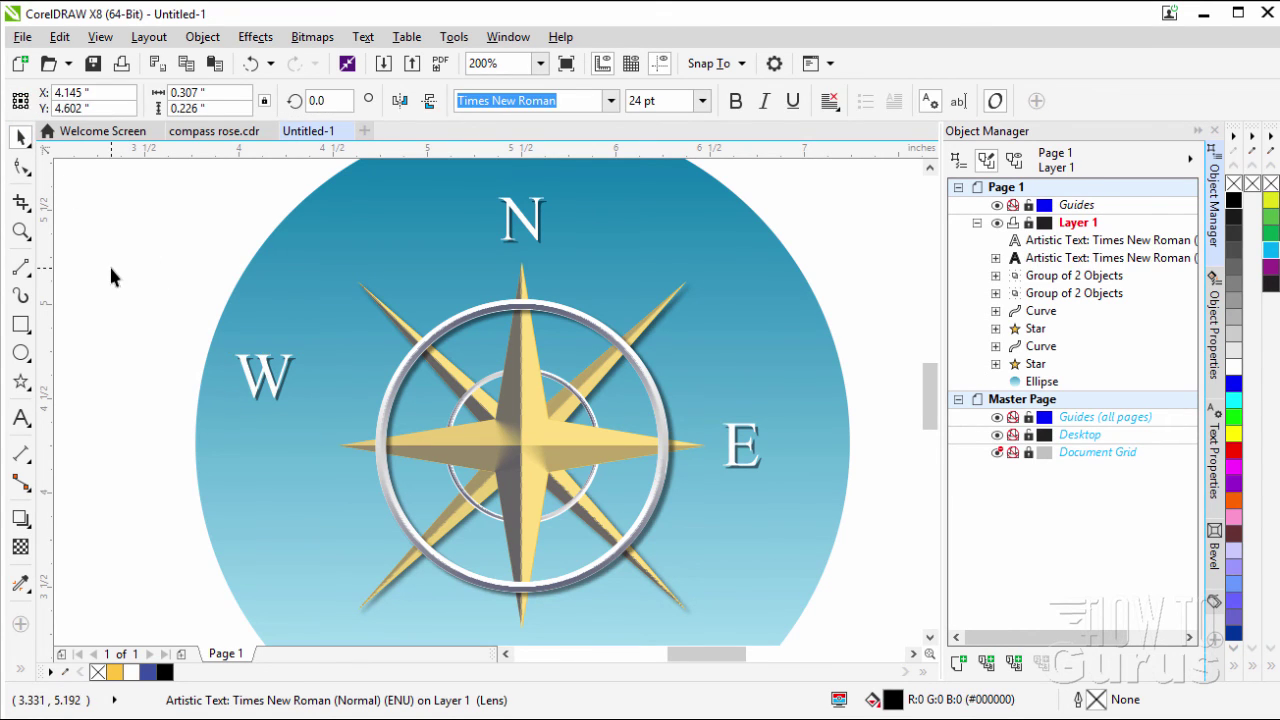
- Group the white W with its transparent black shadow copy
left_click_drag(108, 266, 336, 432)
right_click(272, 380)
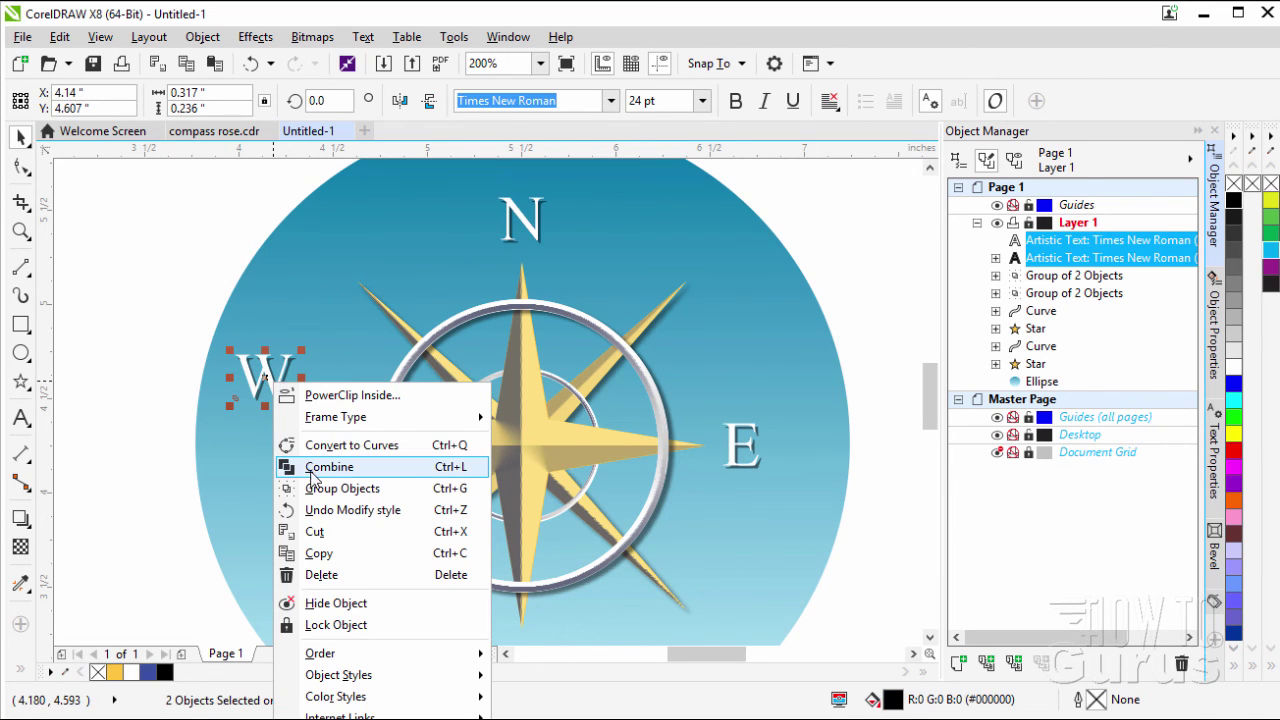
left_click(316, 490)
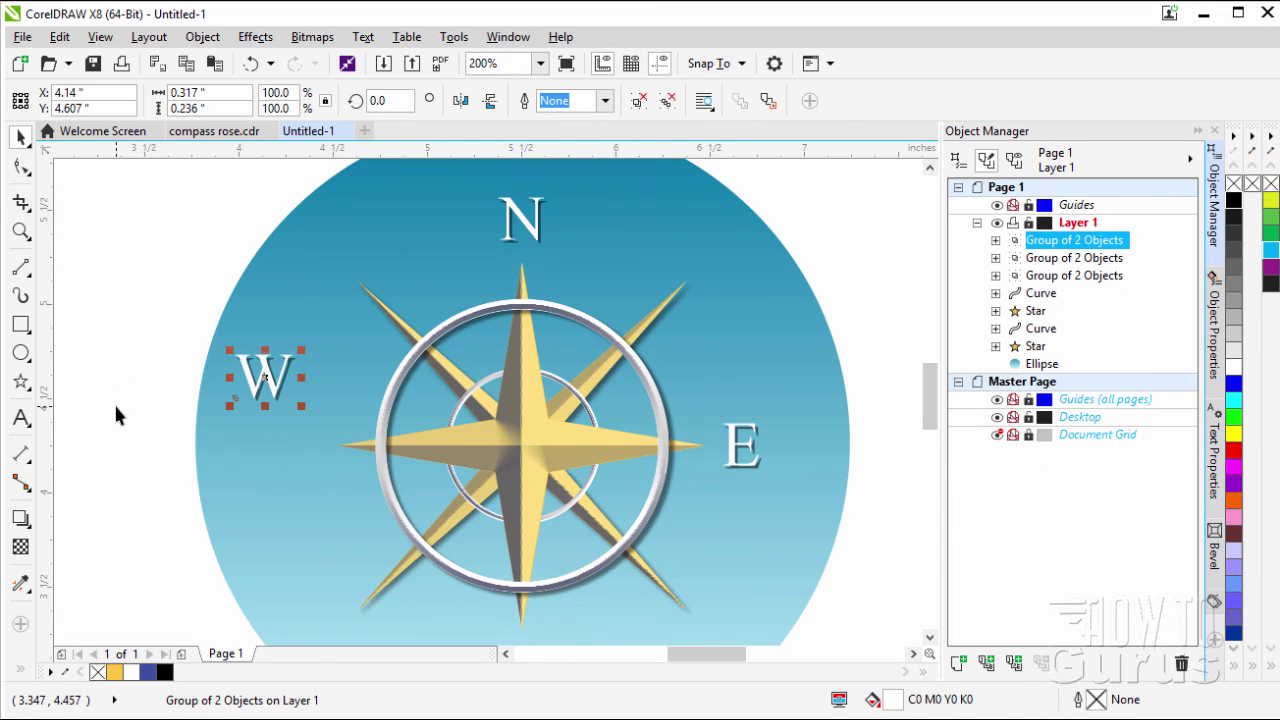
- Nudge the W group down and right to line up with the west point, centered at about X 4.26, Y 4.25 inches, and deselect it
key("Down")
key("Down")
key("Down")
key("Down")
key("Down")
key("Down")
key("Down")
key("Down")
key("Down")
key("Down")
key("Down")
key("Down")
key("Down")
key("Down")
key("Down")
key("Down")
key("Down")
key("Down")
key("Down")
key("Down")
key("Down")
key("Down")
key("Down")
key("Down")
key("Down")
key("Down")
key("Down")
key("Down")
key("Down")
key("Down")
key("Down")
key("Down")
key("Down")
key("Down")
key("Down")
key("Down")
key("Down")
key("Down")
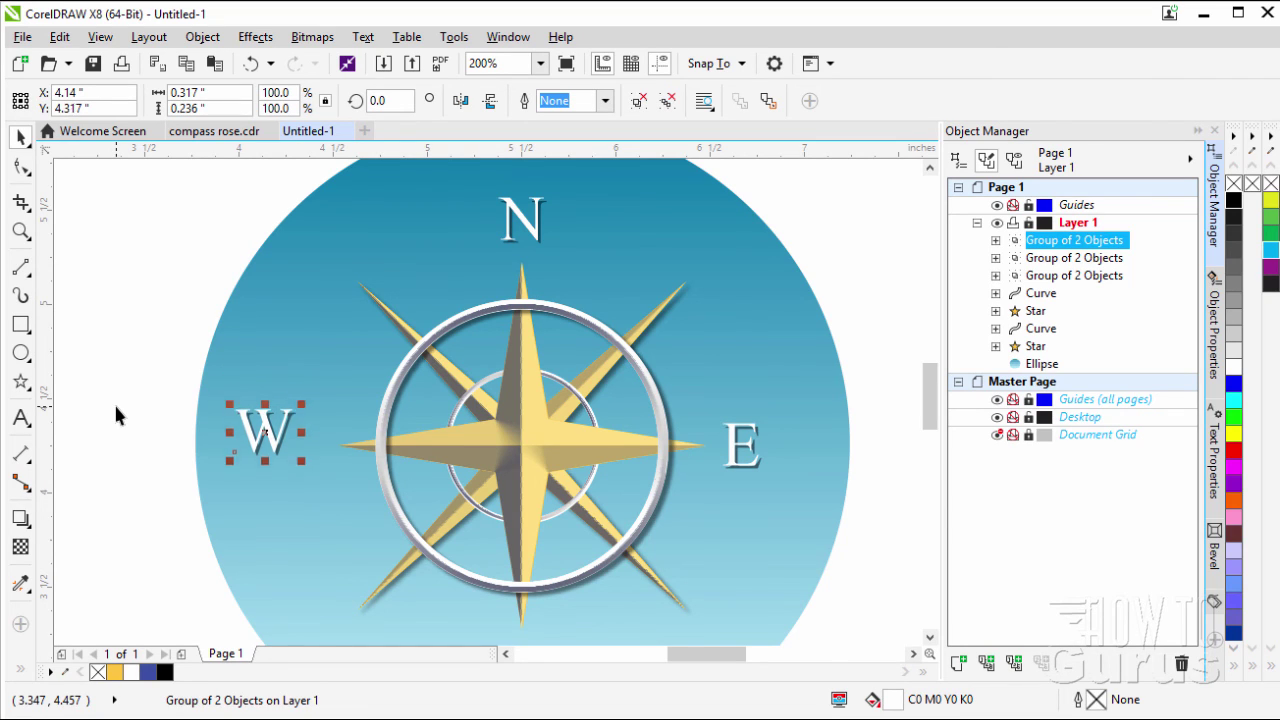
key("Right")
key("Right")
key("Right")
key("Right")
key("Right")
key("Right")
key("Right")
key("Right")
key("Right")
key("Right")
key("Right")
key("Right")
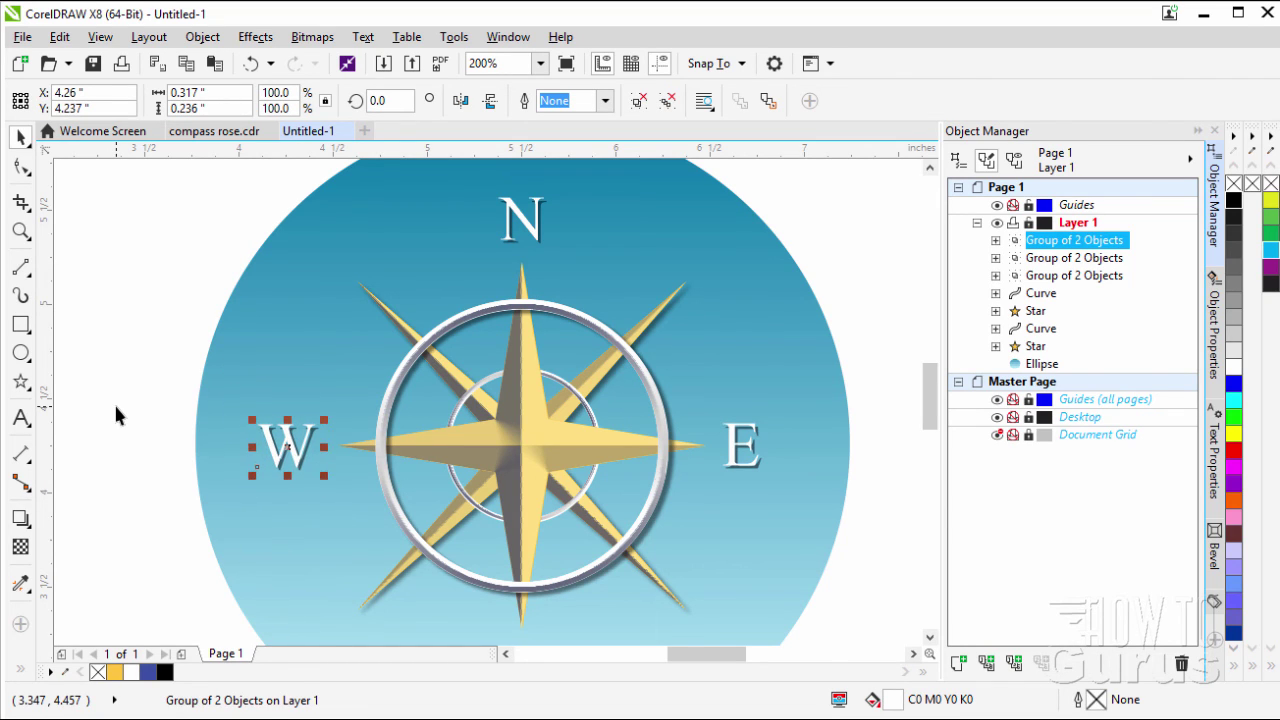
key("Up")
key("Up")
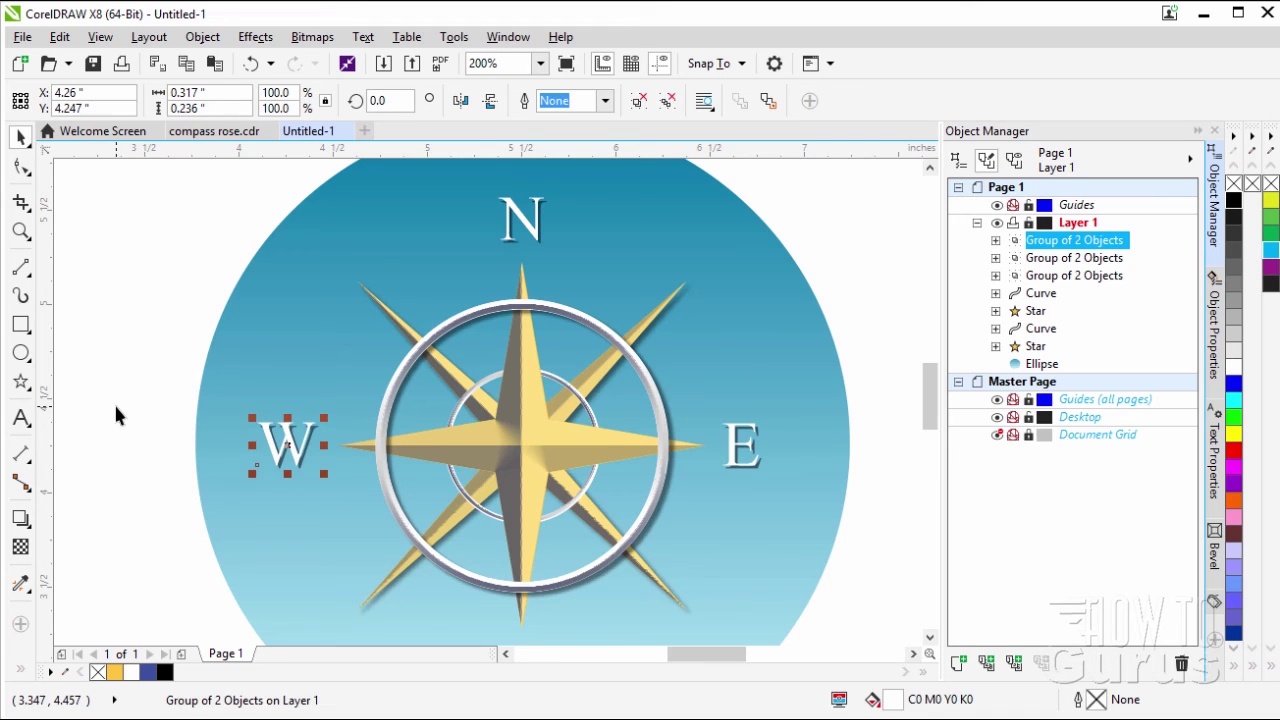
left_click(116, 414)
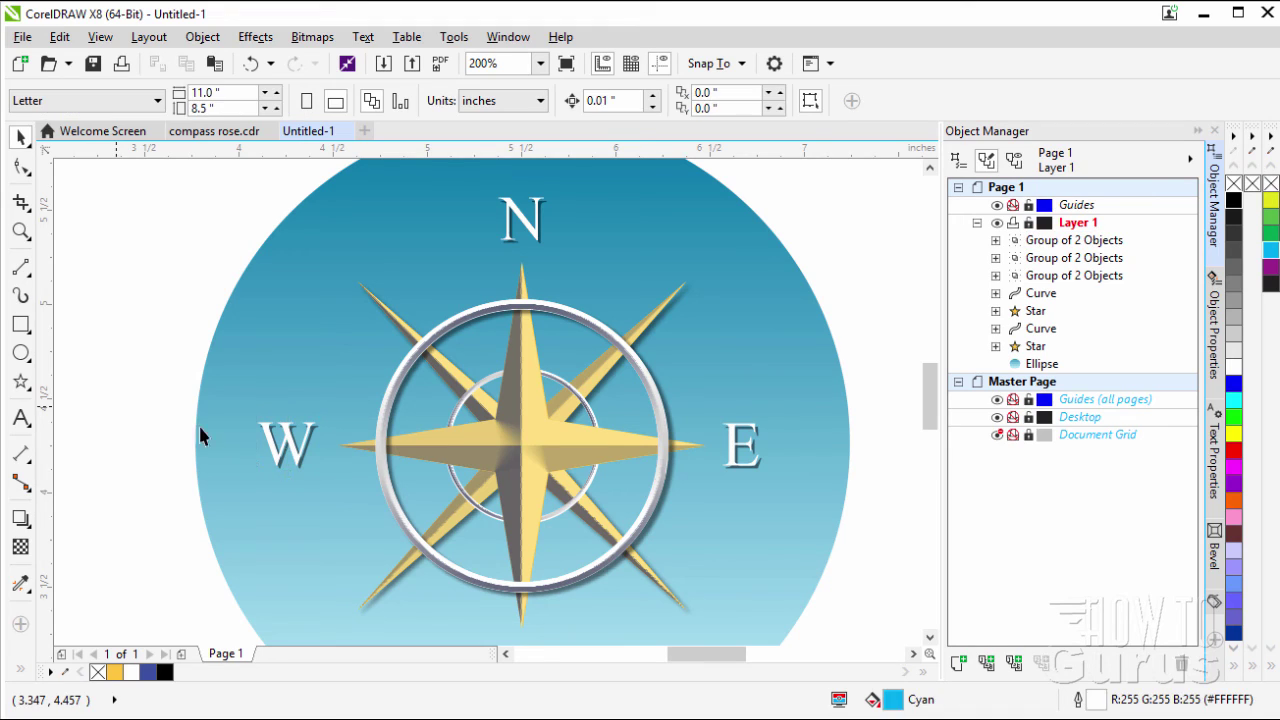
- Nudge the W group another 0.03 inch right toward the compass's west point and deselect it
left_click(282, 453)
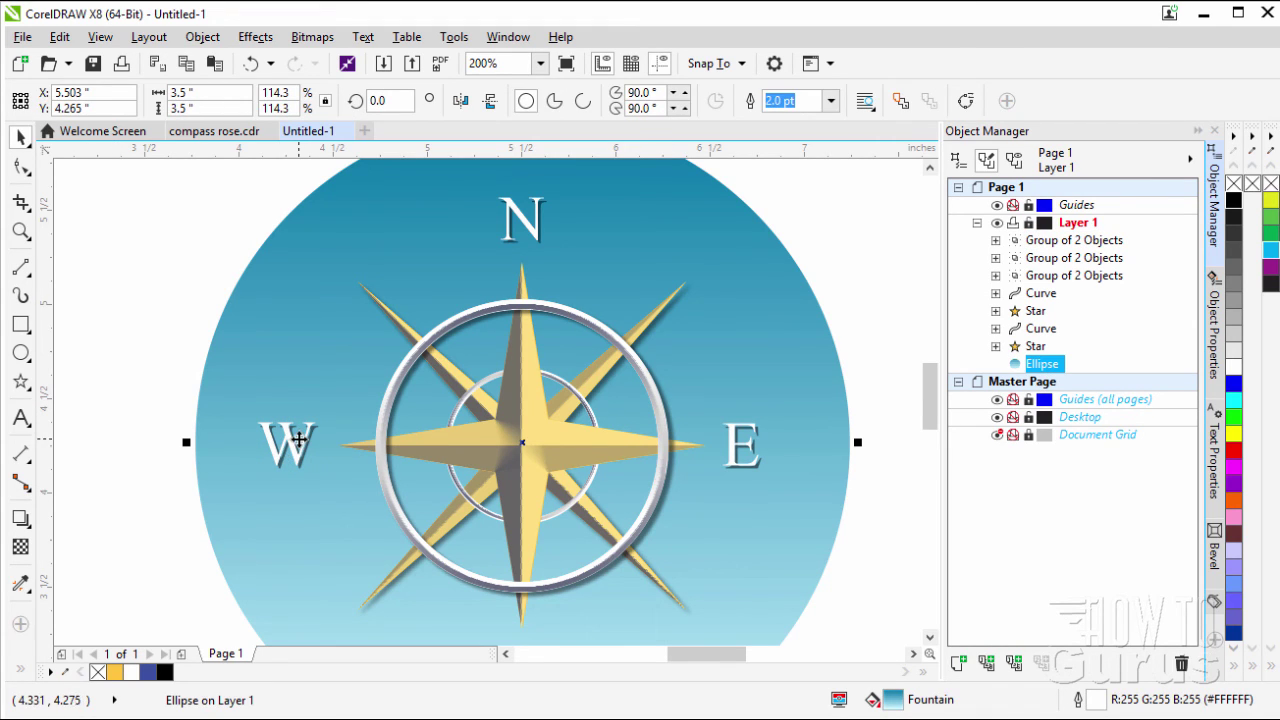
left_click(294, 440)
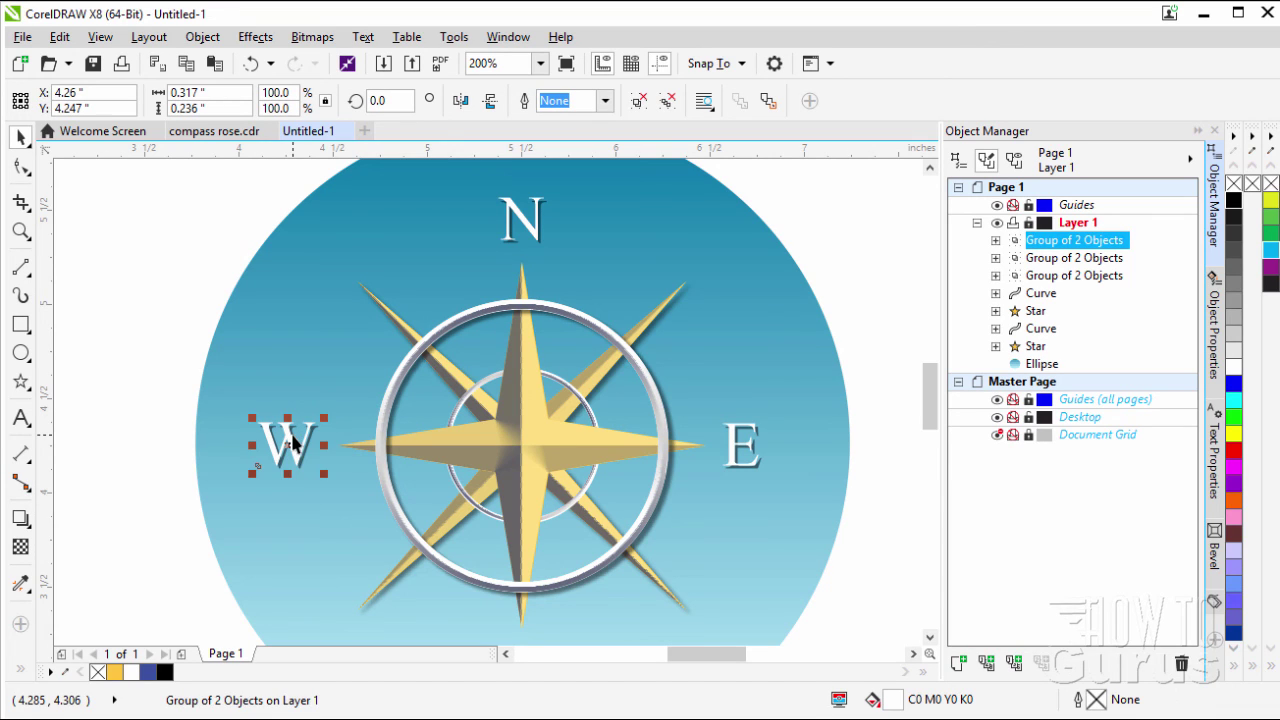
key("Right")
key("Right")
key("Right")
left_click(159, 466)
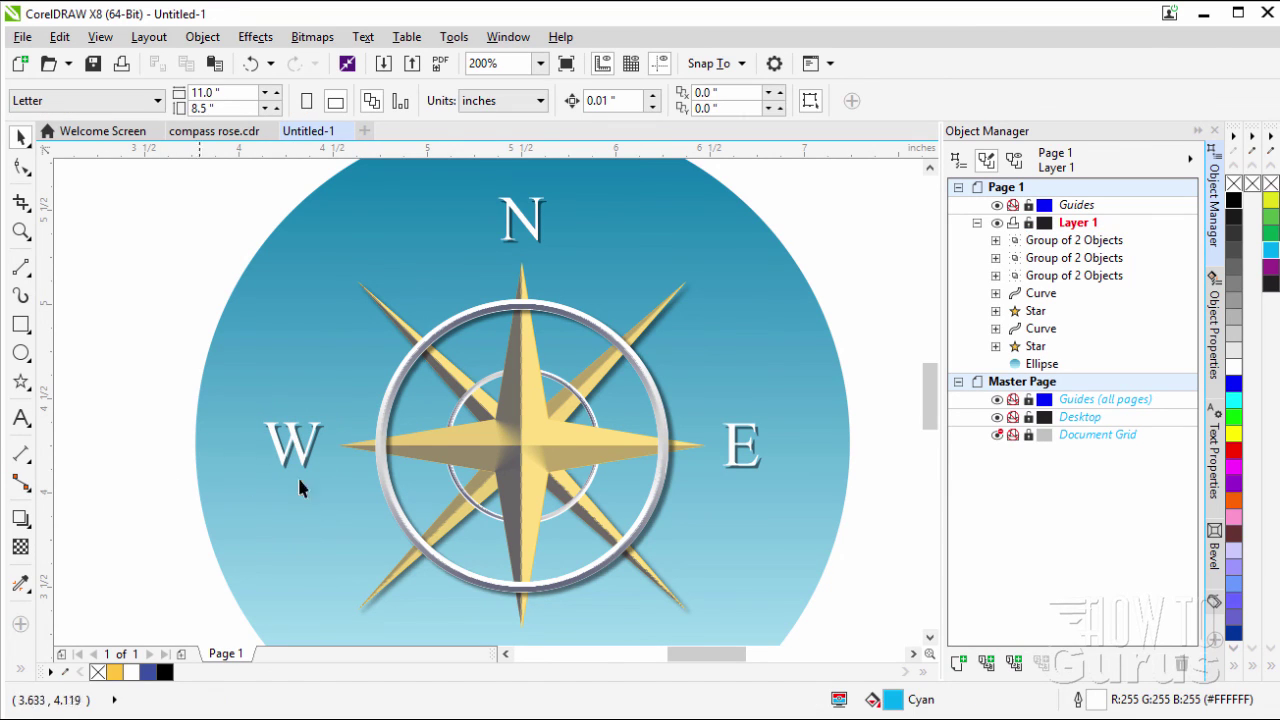
- Add a white 24 pt Times New Roman letter S below the south point, centered at about X 5.51, Y 3.17 inches
left_click_drag(932, 385, 929, 417)
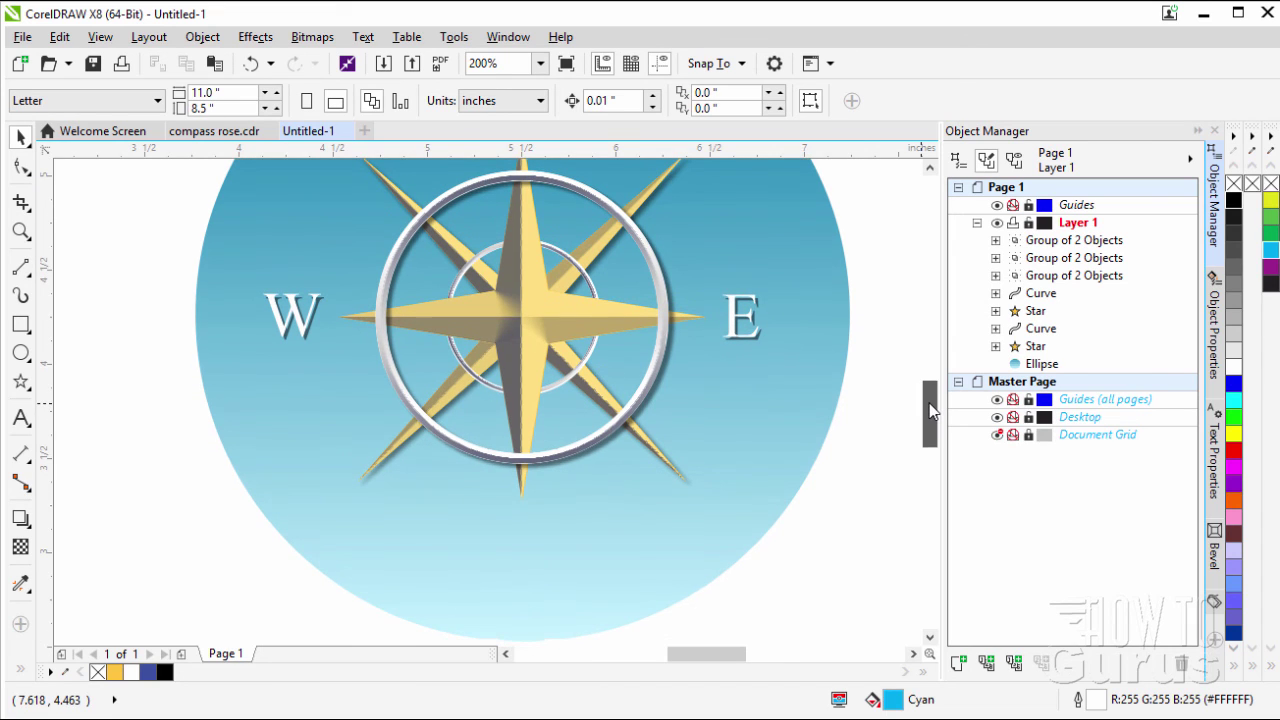
left_click(22, 420)
left_click(506, 541)
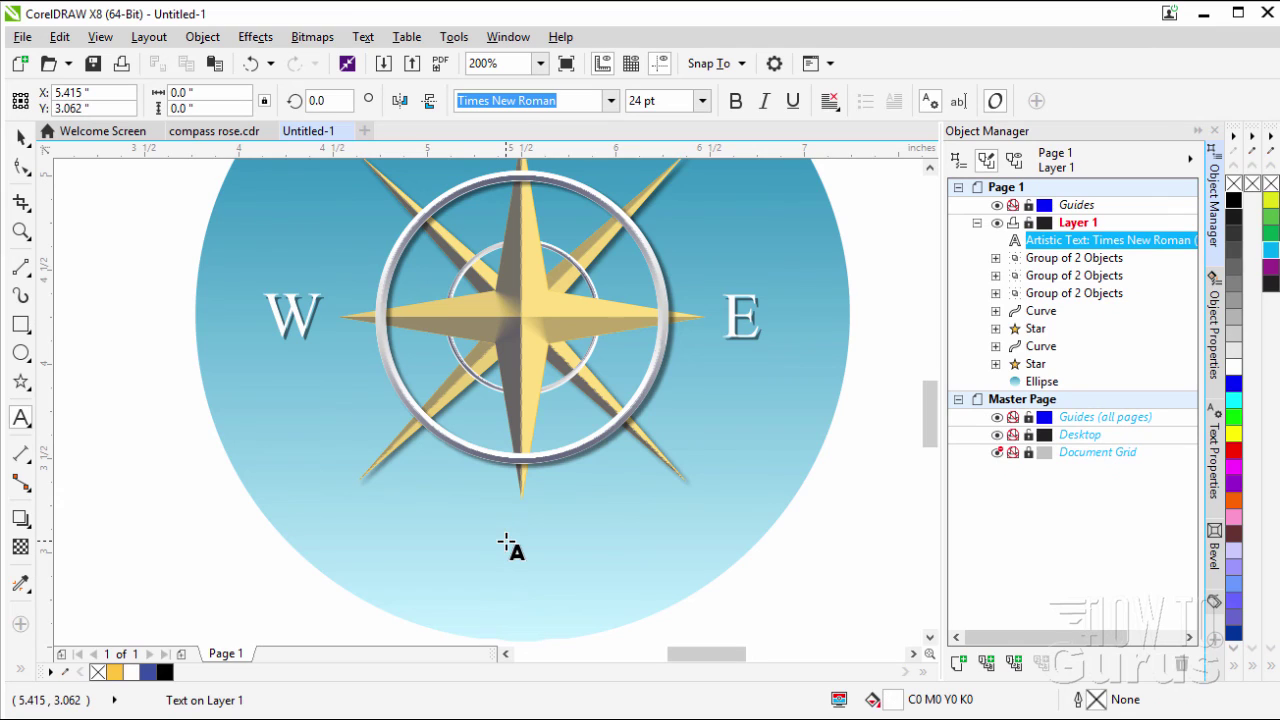
type("S")
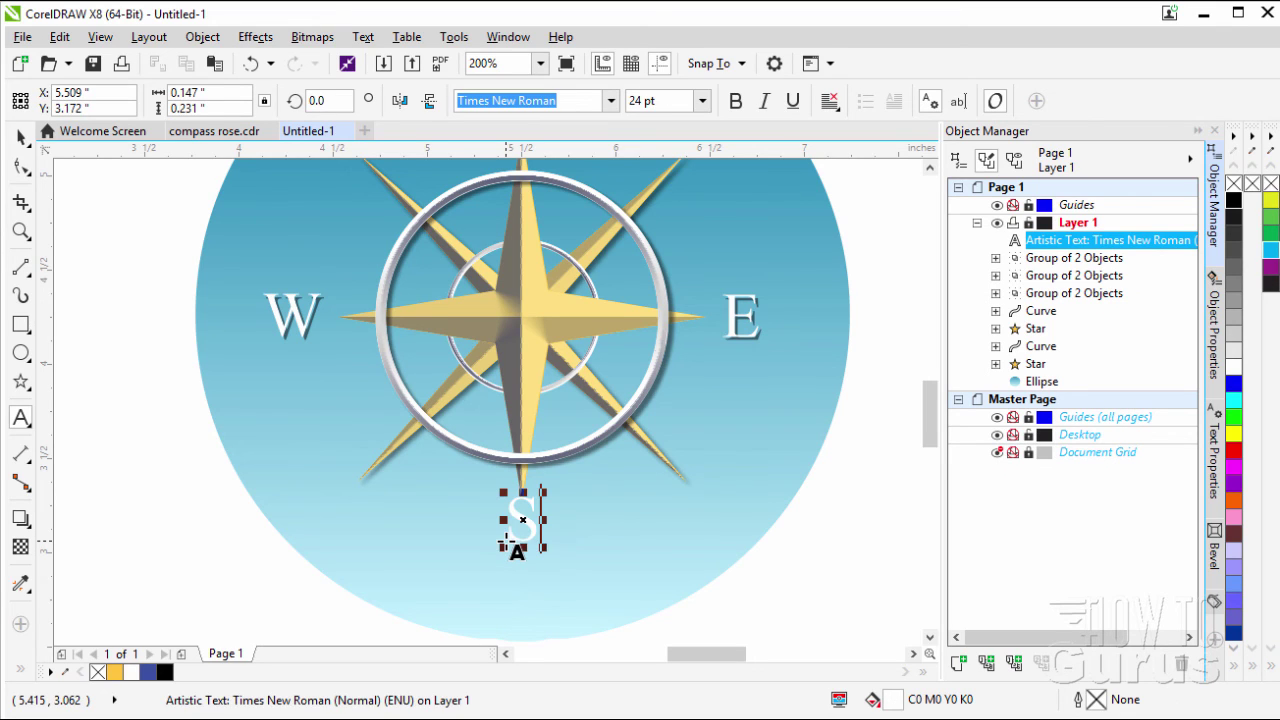
left_click(21, 137)
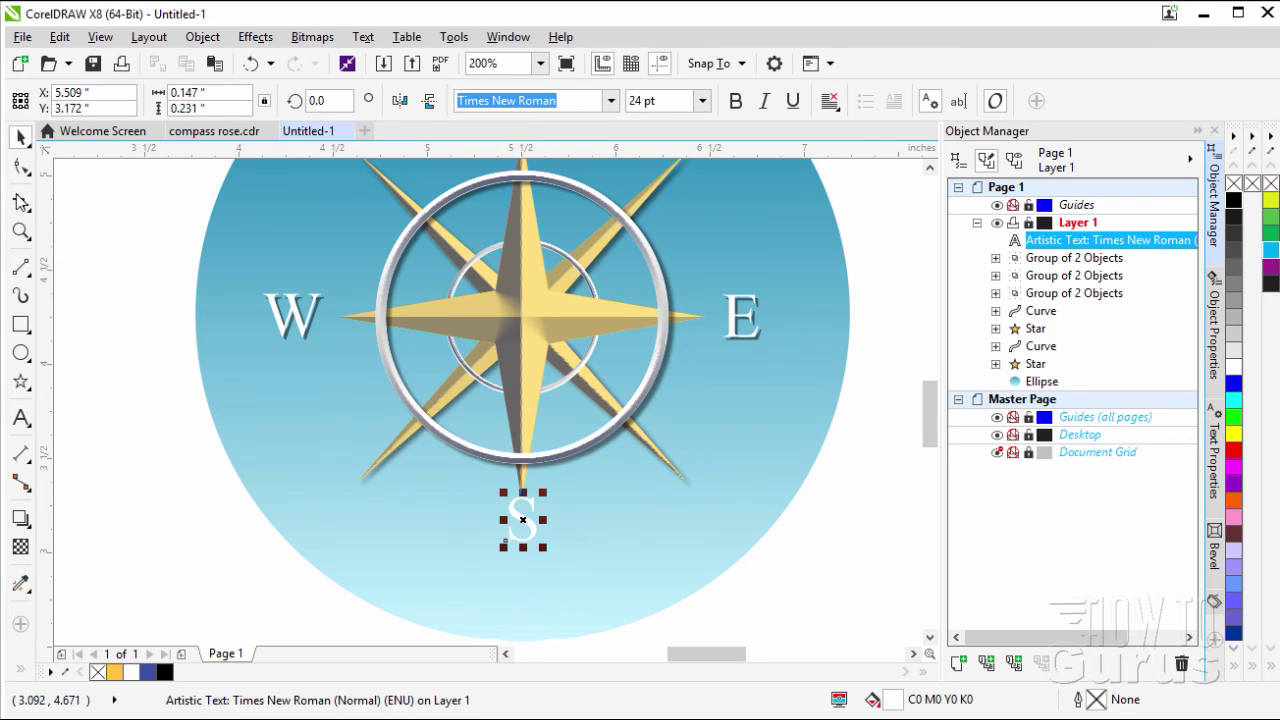
- Duplicate the S in place and fill the lower copy with black
key("ctrl+c")
key("ctrl+v")
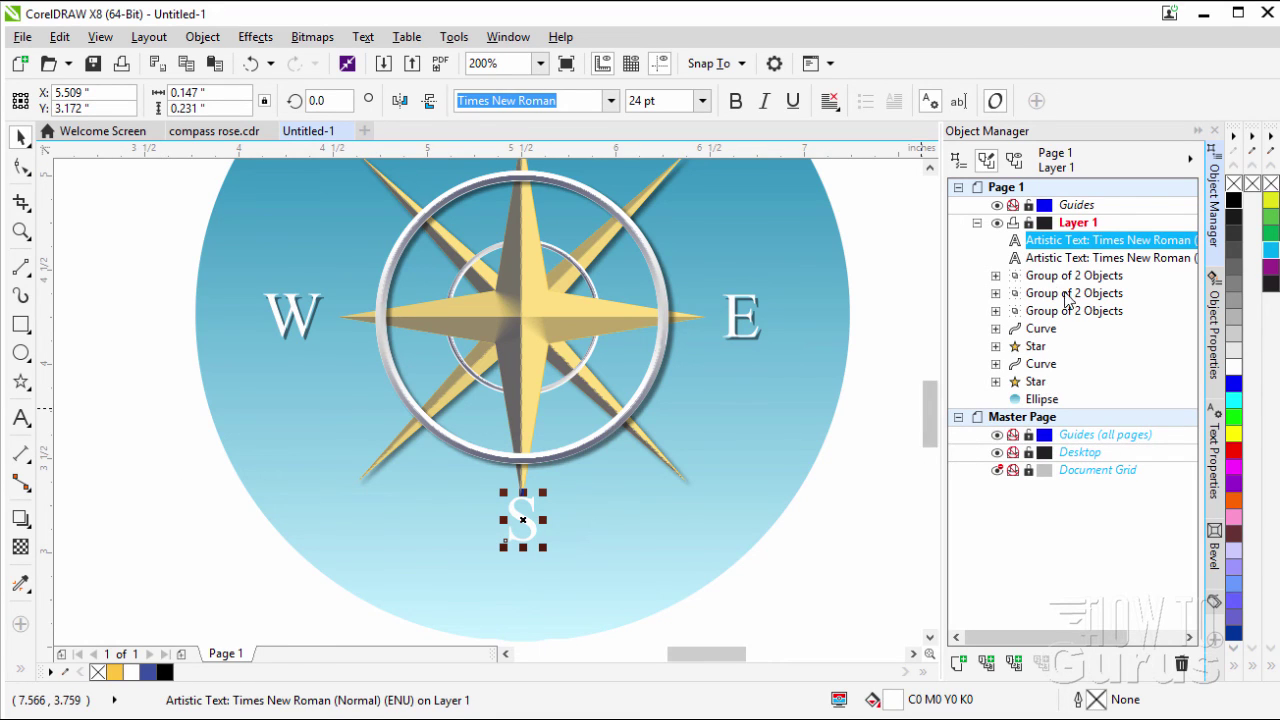
left_click(1051, 259)
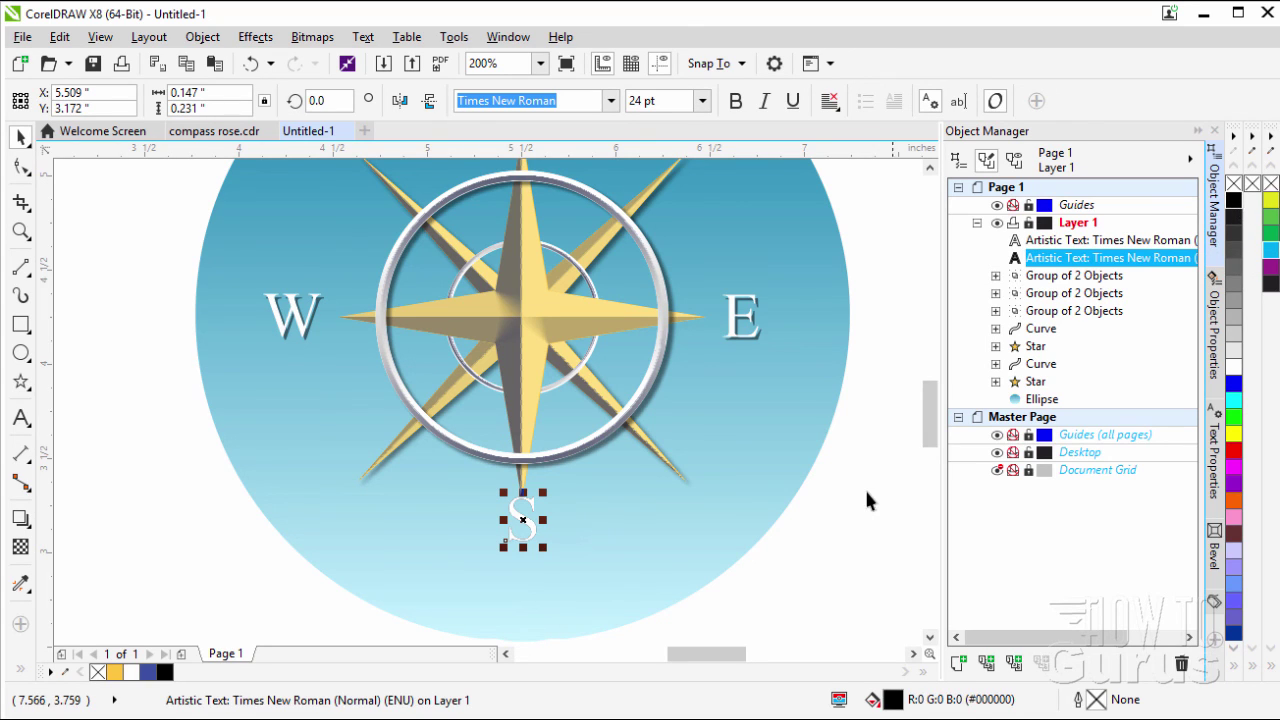
- Offset the black S copy 0.01 inch right and down, give it 50 percent uniform transparency, and deselect it
key("ctrl+Right")
key("ctrl+Down")
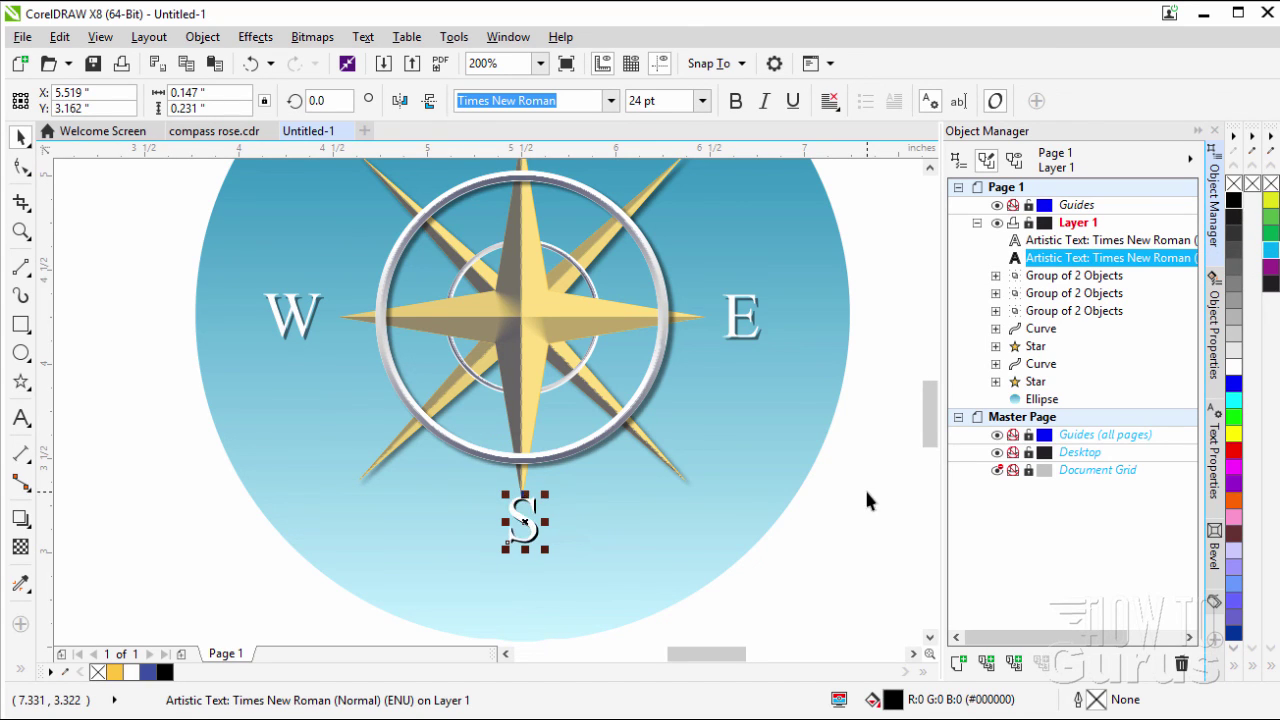
left_click(21, 548)
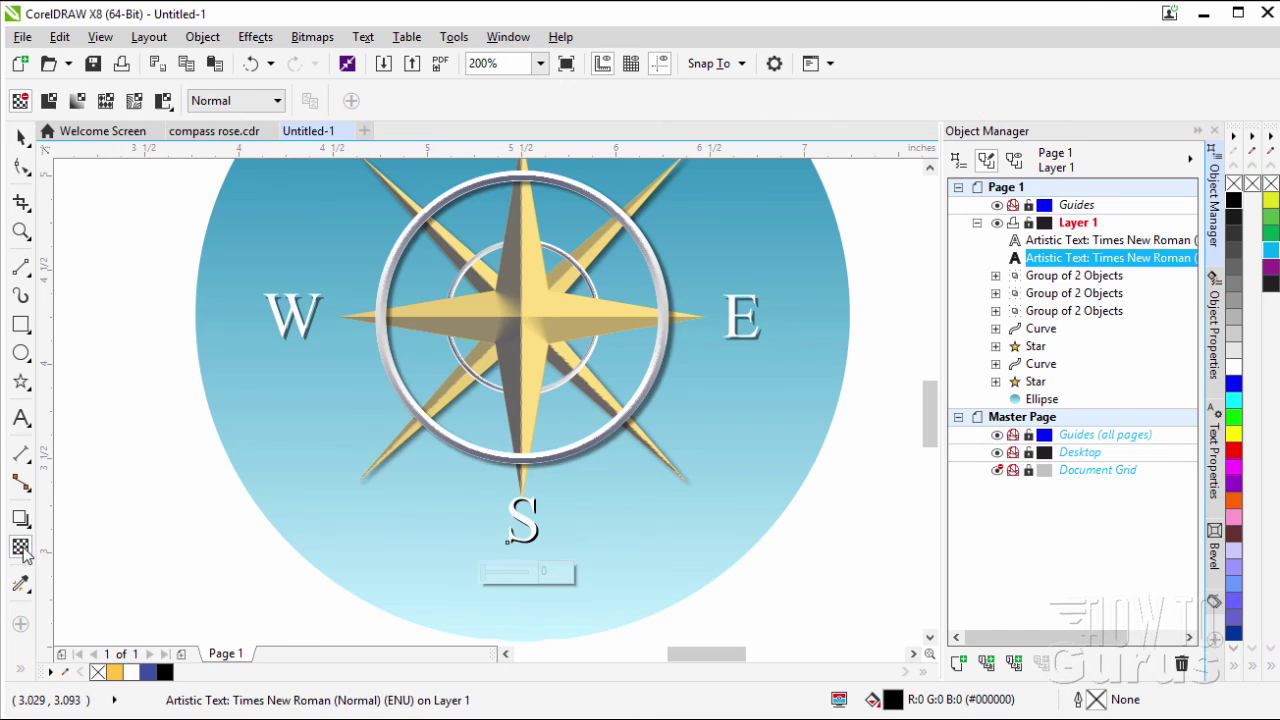
left_click(47, 101)
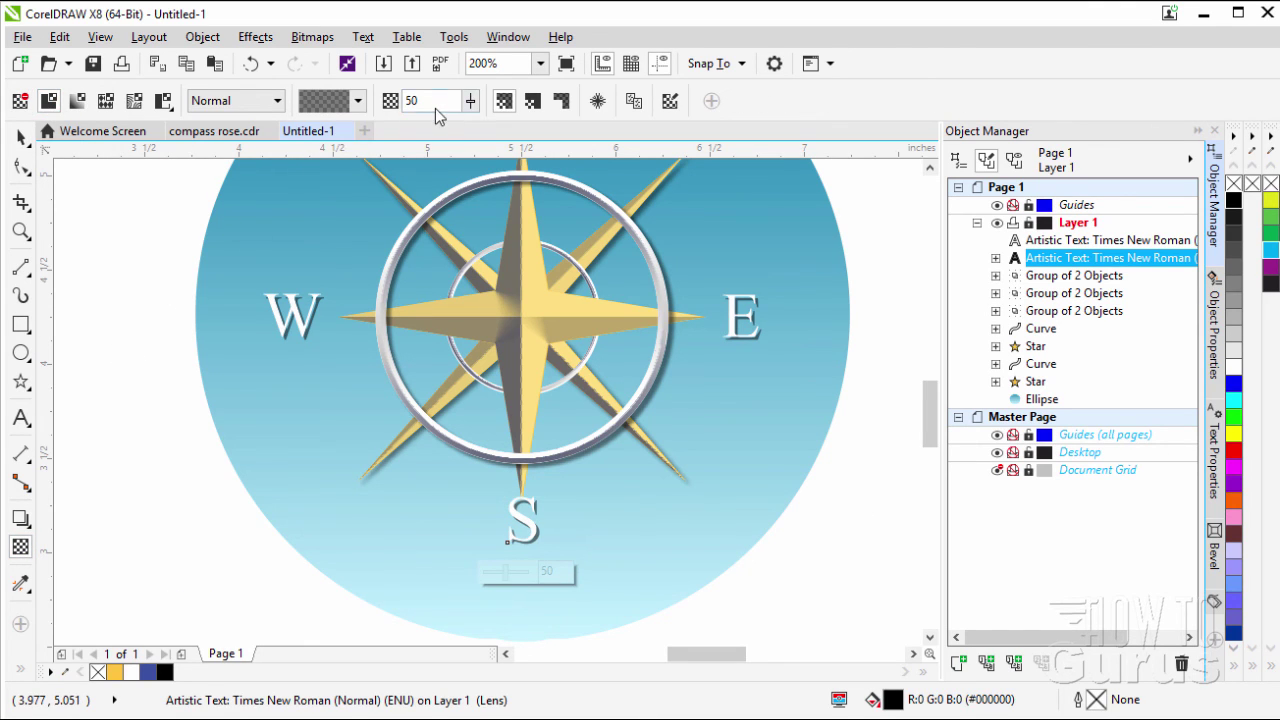
left_click(21, 137)
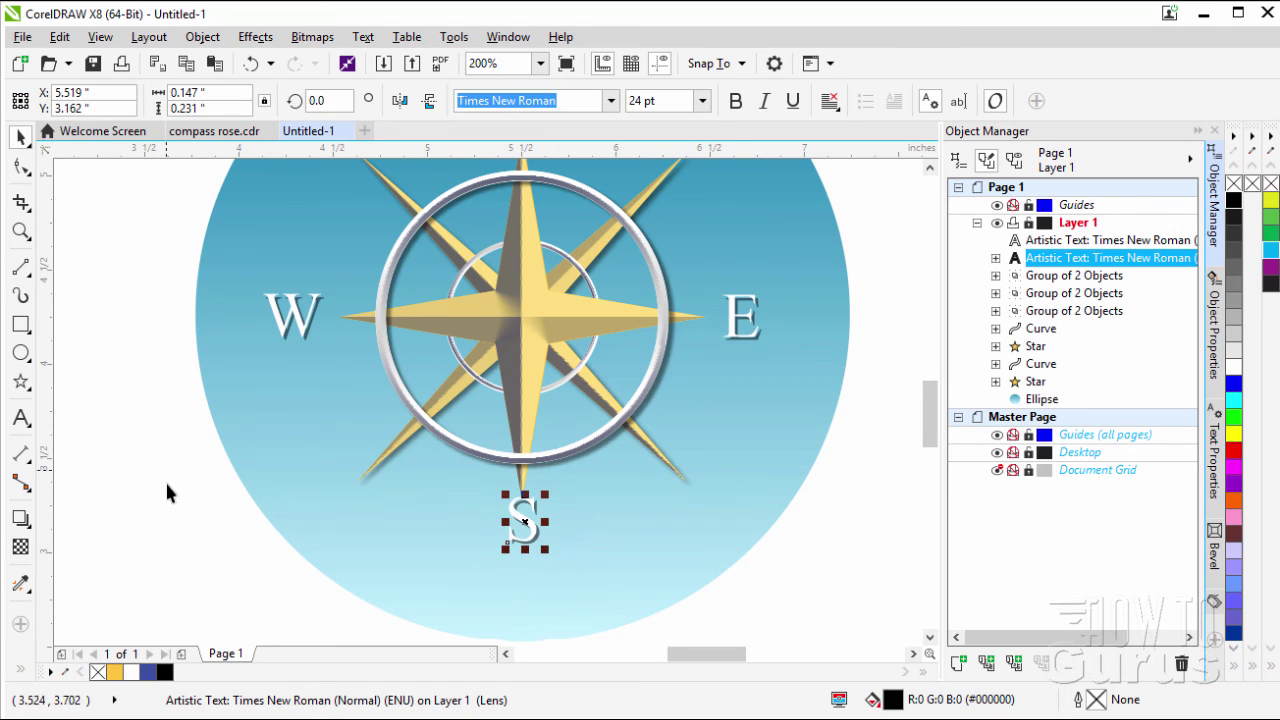
left_click(160, 510)
- Group the white S with its transparent black shadow copy
left_click_drag(923, 429, 920, 437)
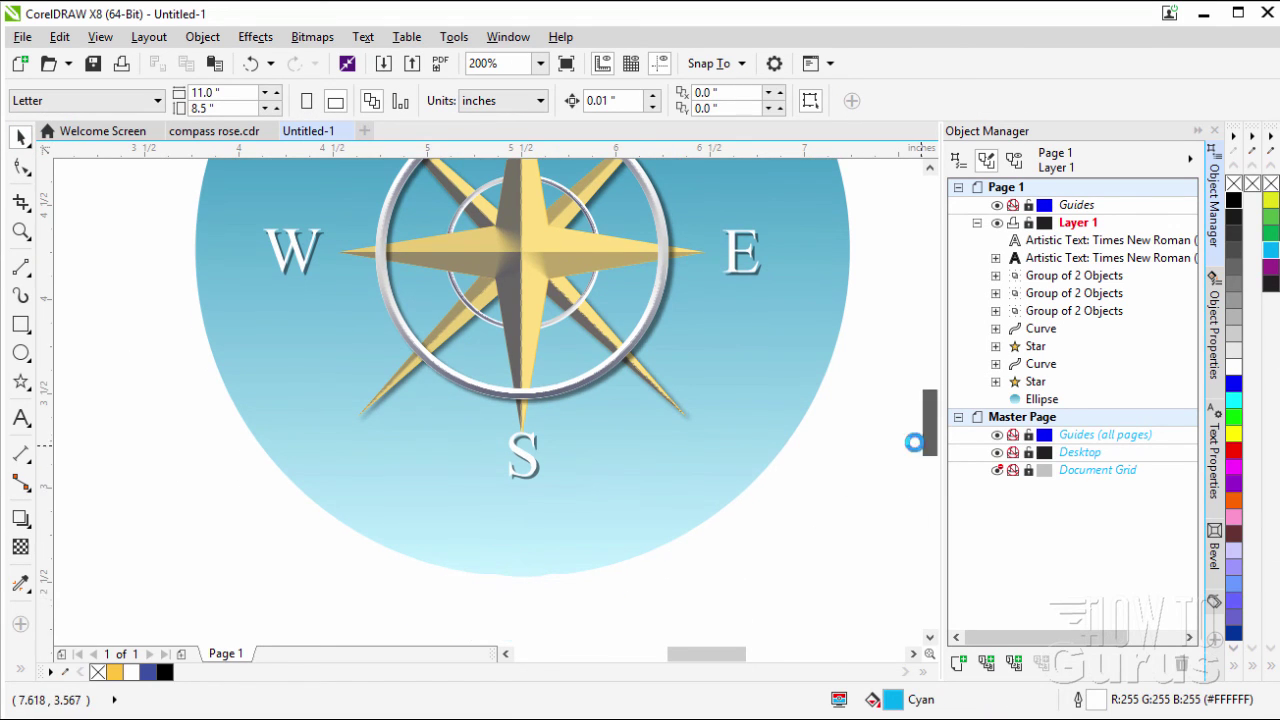
left_click_drag(409, 630, 606, 413)
right_click(533, 456)
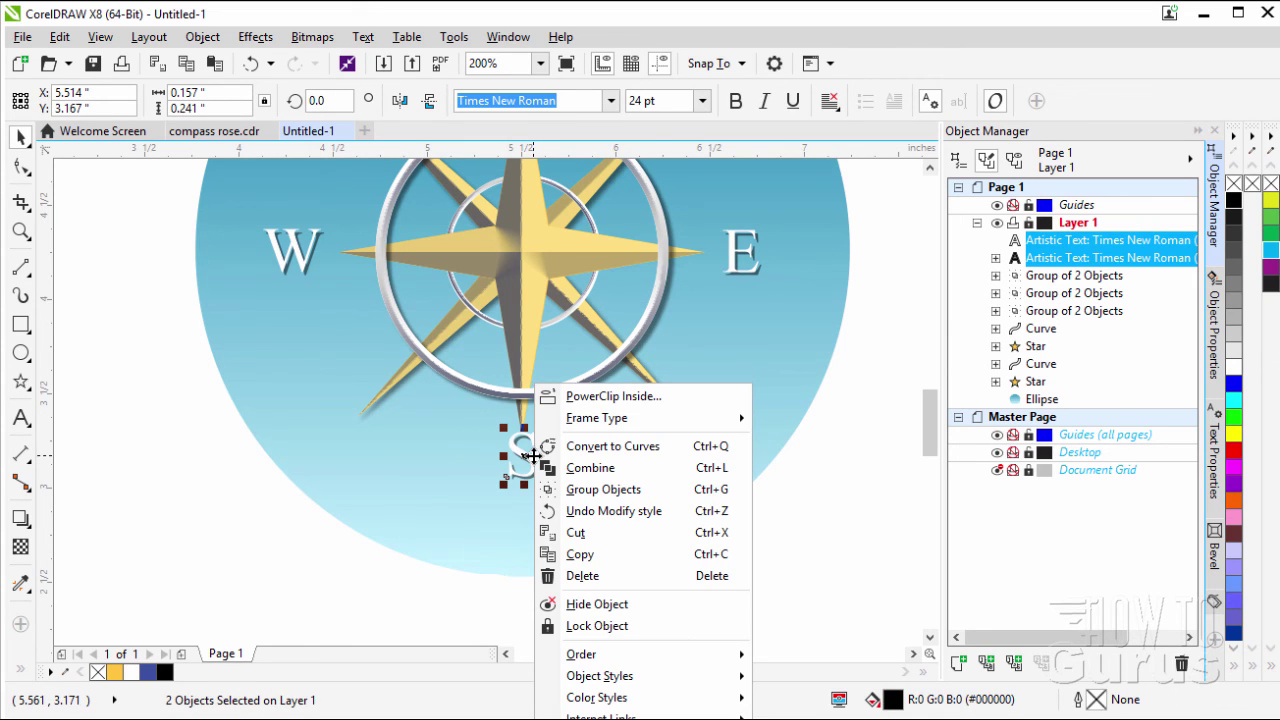
left_click(580, 489)
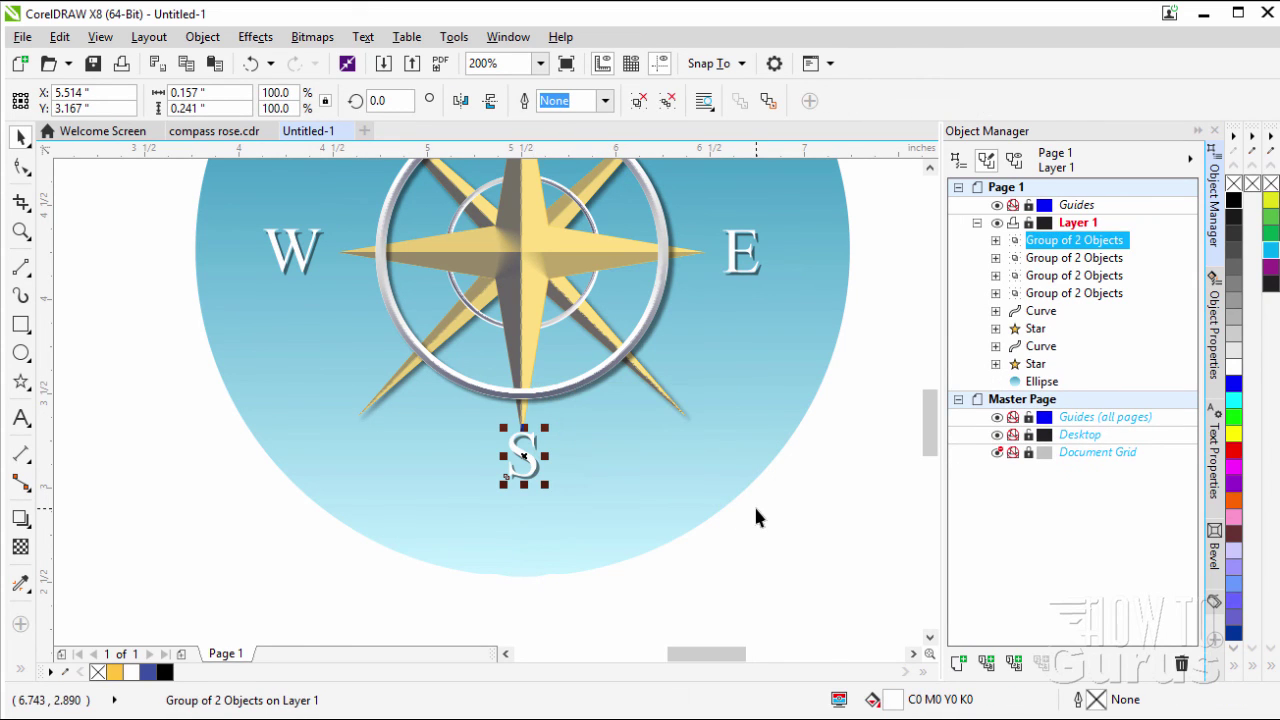
- Nudge the S group down and slightly left below the south point, centered at about X 5.50, Y 3.06 inches, and deselect it
key("Down")
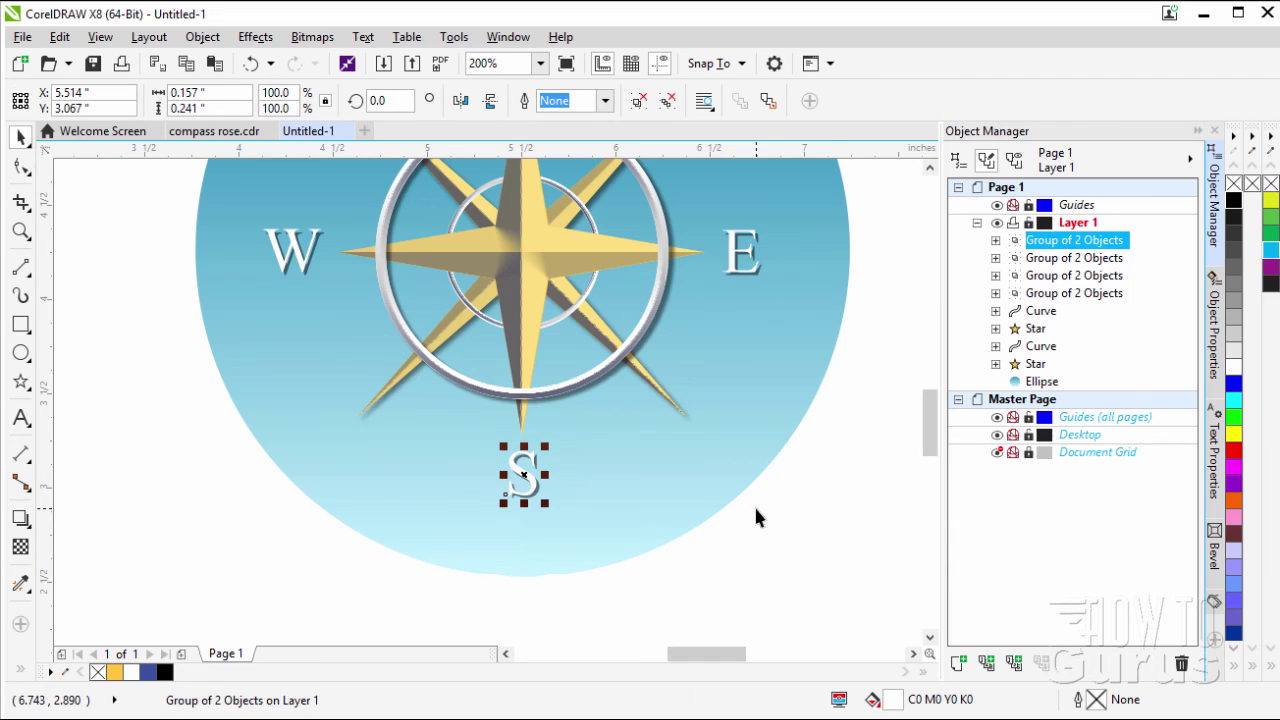
key("ctrl+Right")
key("ctrl+Left")
key("ctrl+Down")
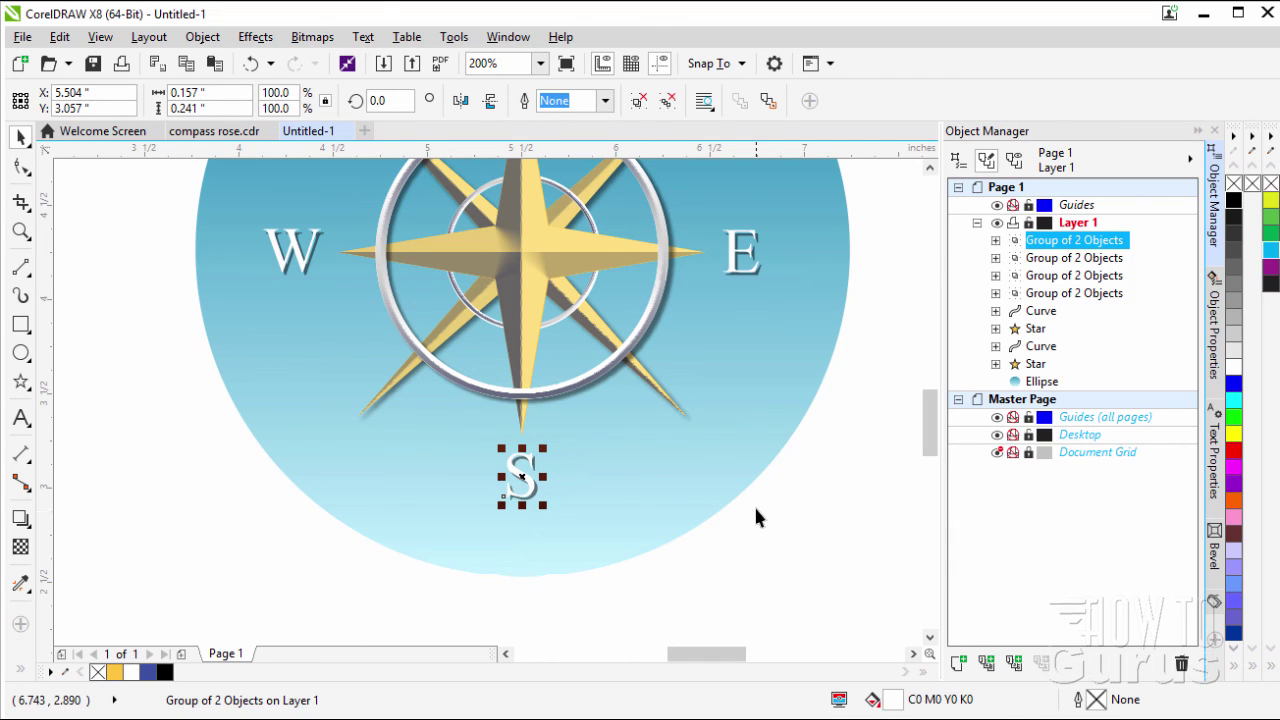
left_click(752, 506)
- Examine the finished compass rose up close, from the S and lower ring up through the star points to the N
scroll(775, 400, "up", 2)
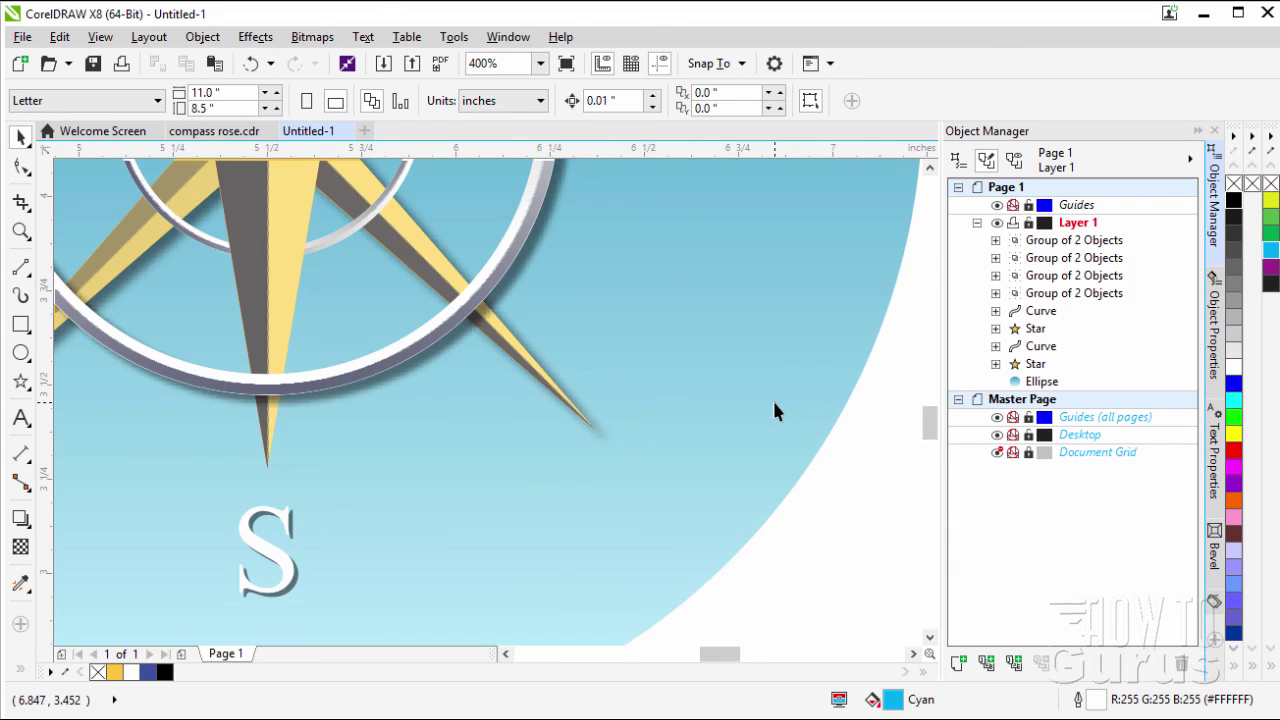
scroll(752, 408, "down", 2)
scroll(669, 380, "up", 2)
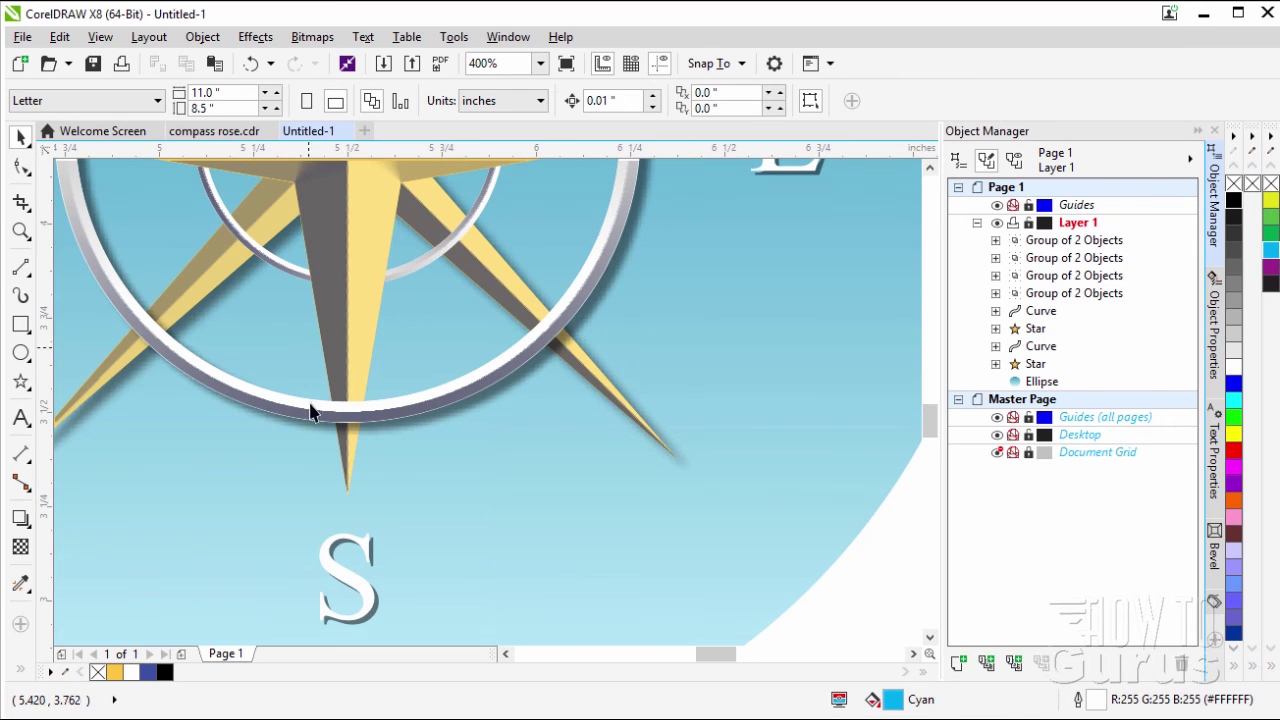
left_click_drag(929, 421, 929, 396)
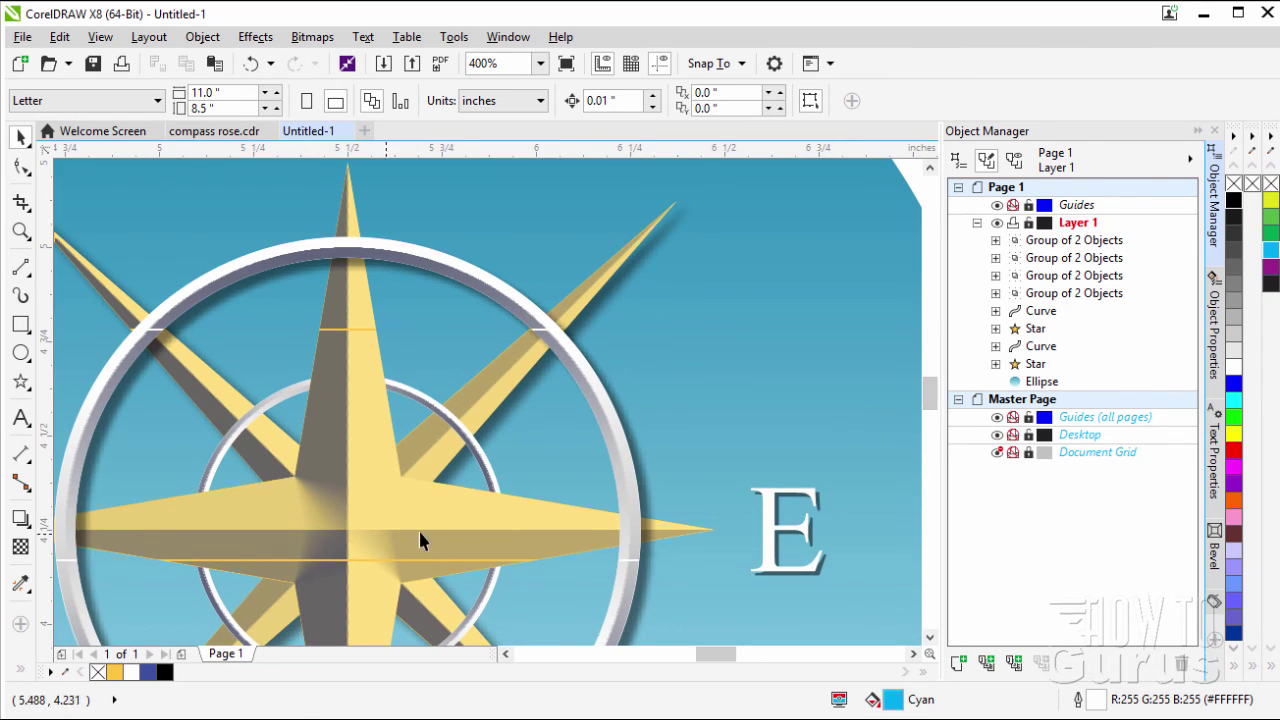
left_click_drag(921, 396, 918, 380)
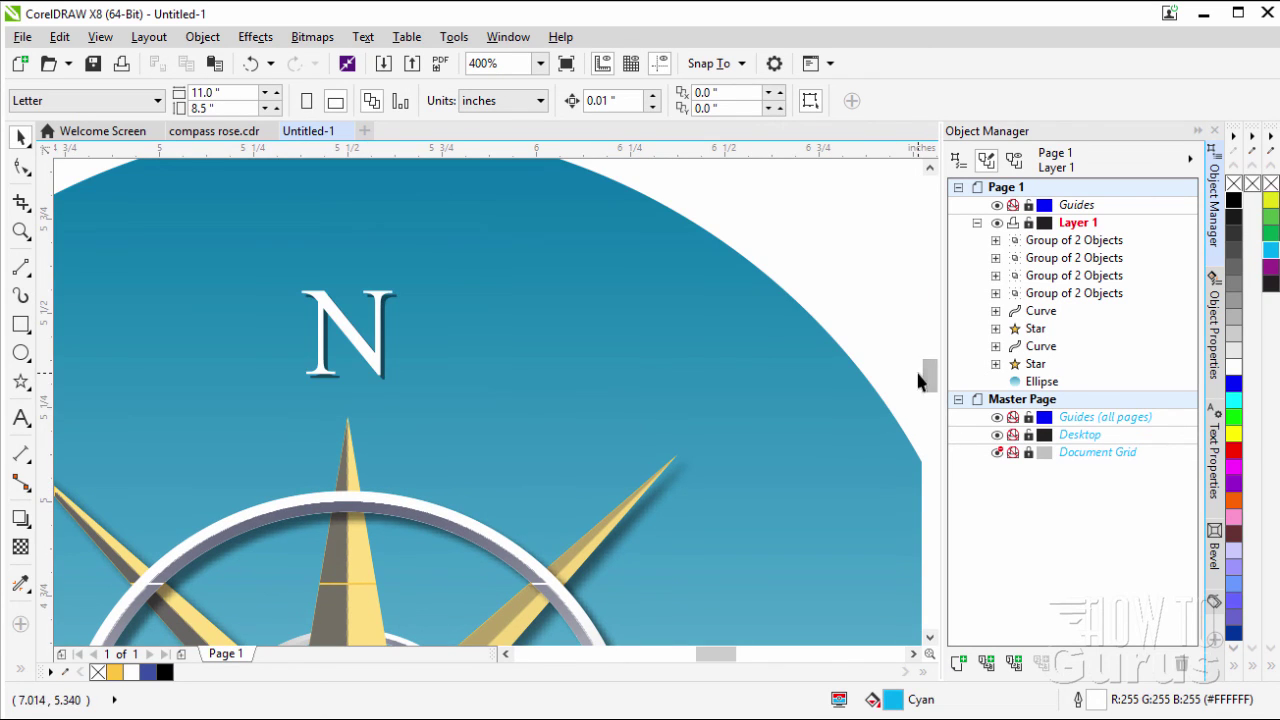
scroll(474, 461, "down", 1)
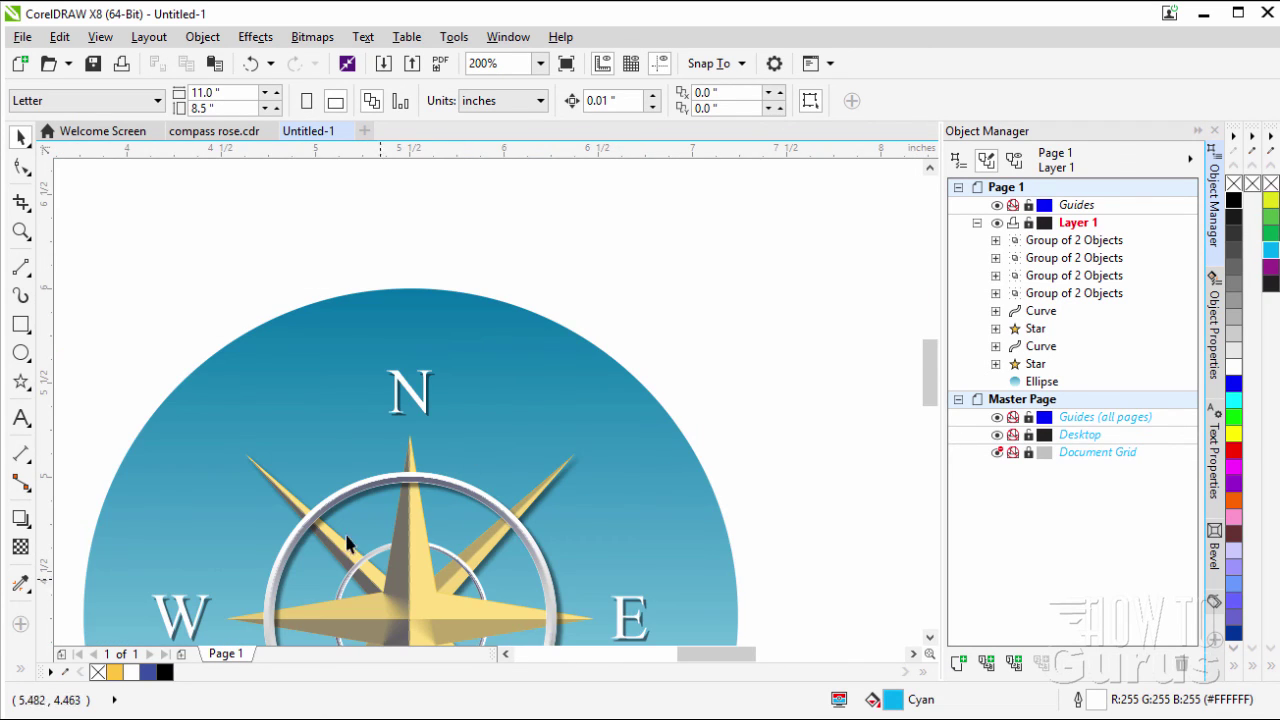
left_click_drag(926, 370, 927, 400)
scroll(395, 425, "down", 1)
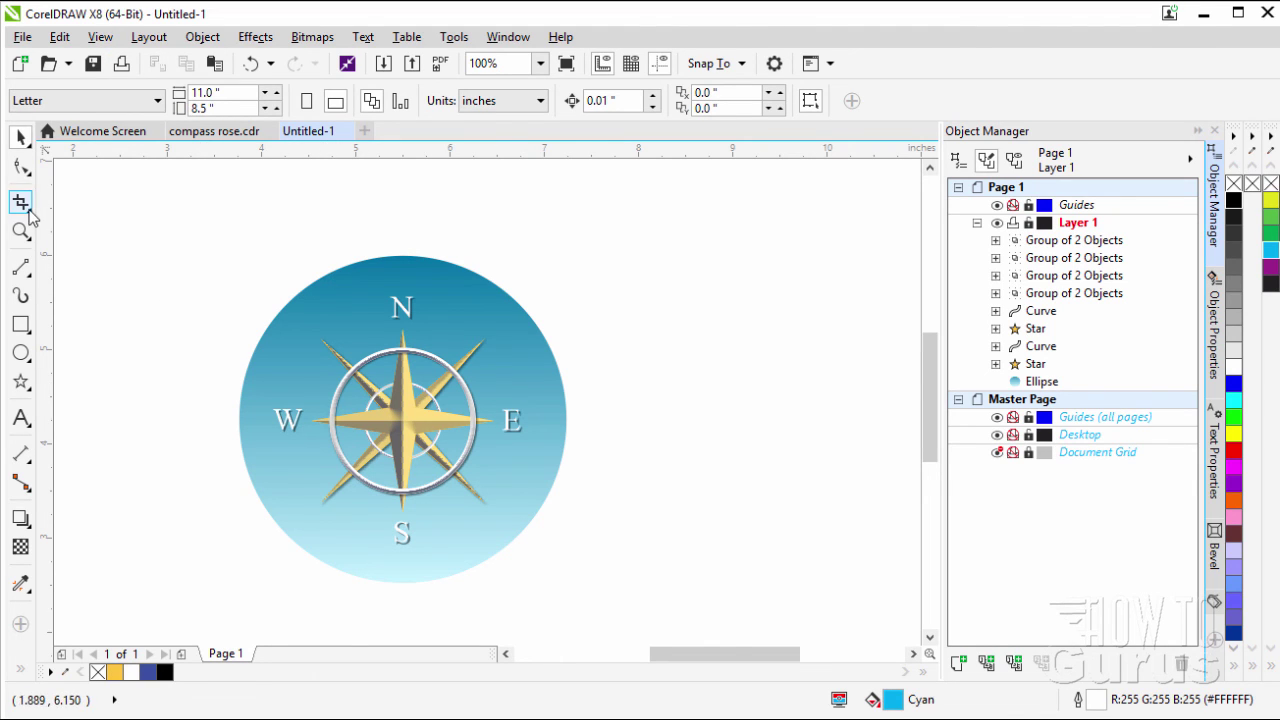
- Fit the entire compass rose in the view and return to the Pick tool
left_click(21, 231)
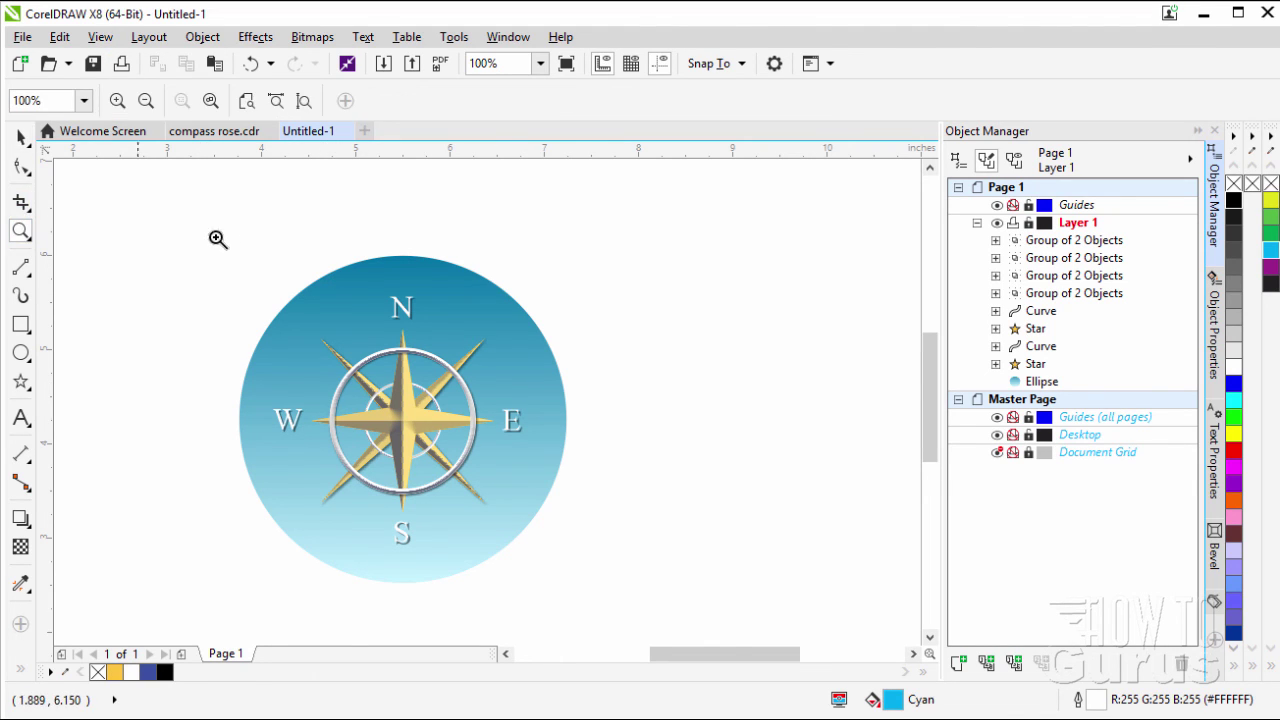
left_click(210, 101)
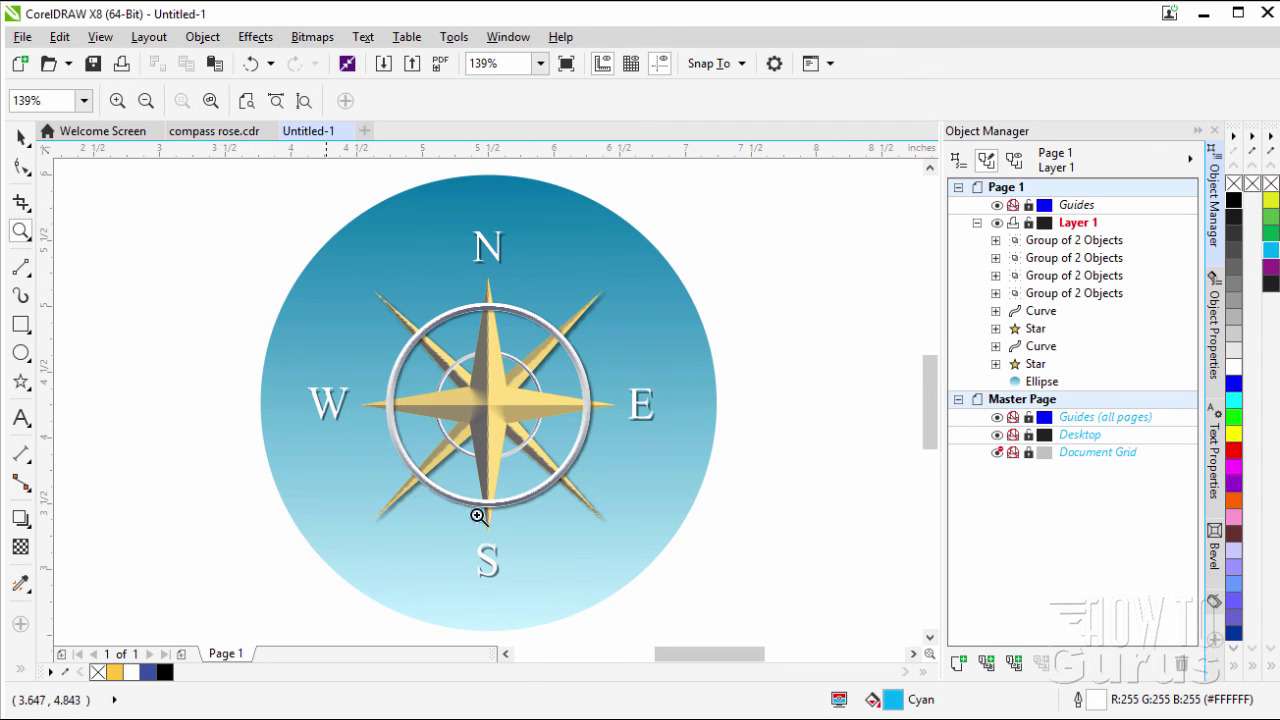
left_click(22, 138)
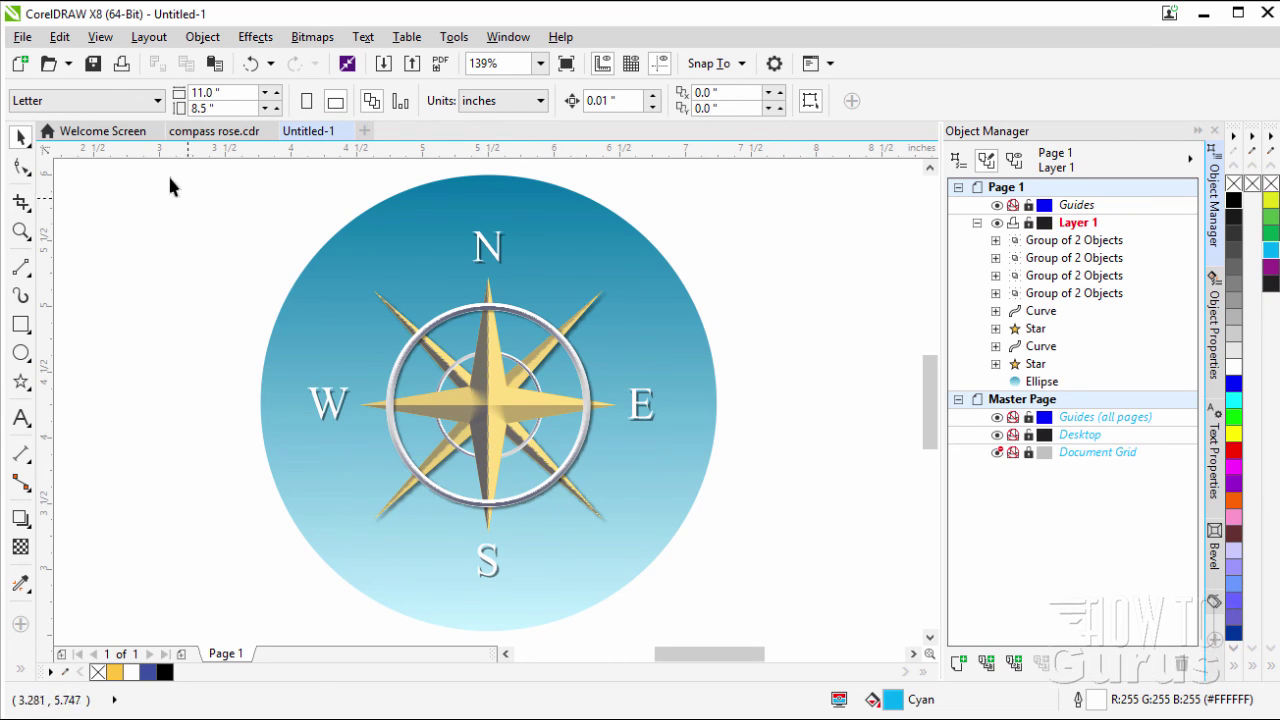
- Open the recent file subscribe.cdr and fit all of its red lettering in the view
left_click(105, 131)
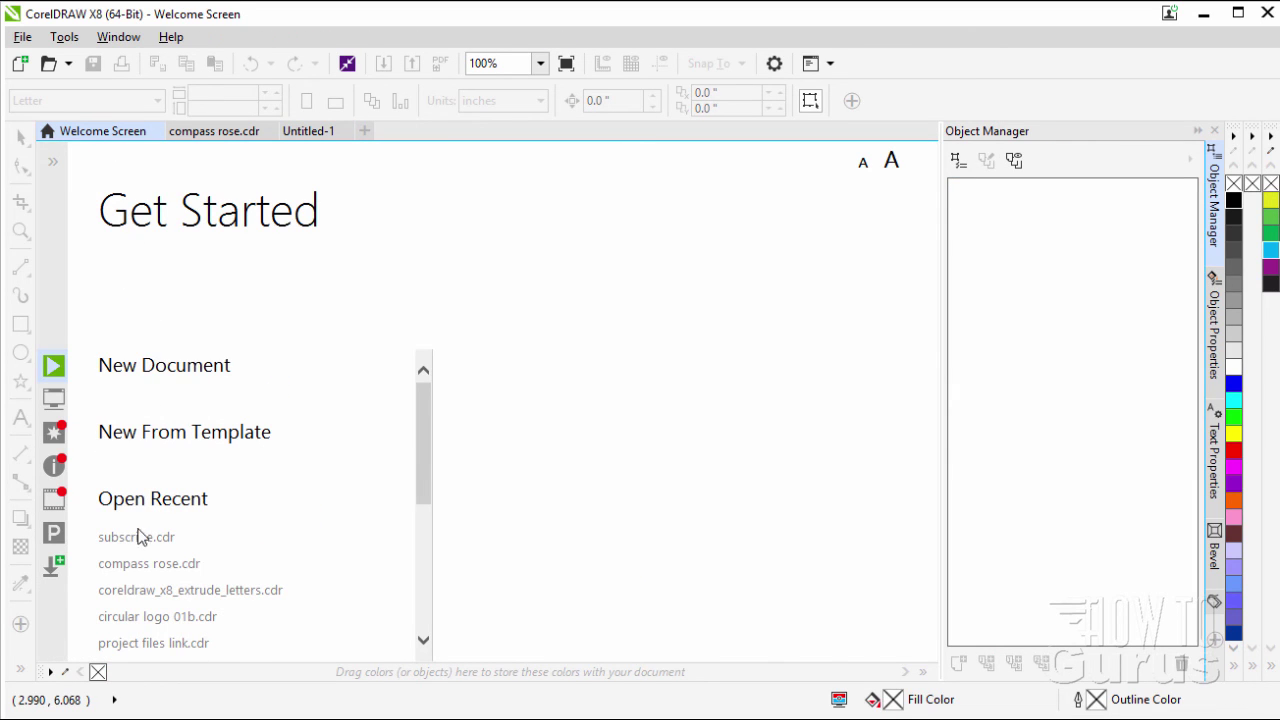
left_click(138, 537)
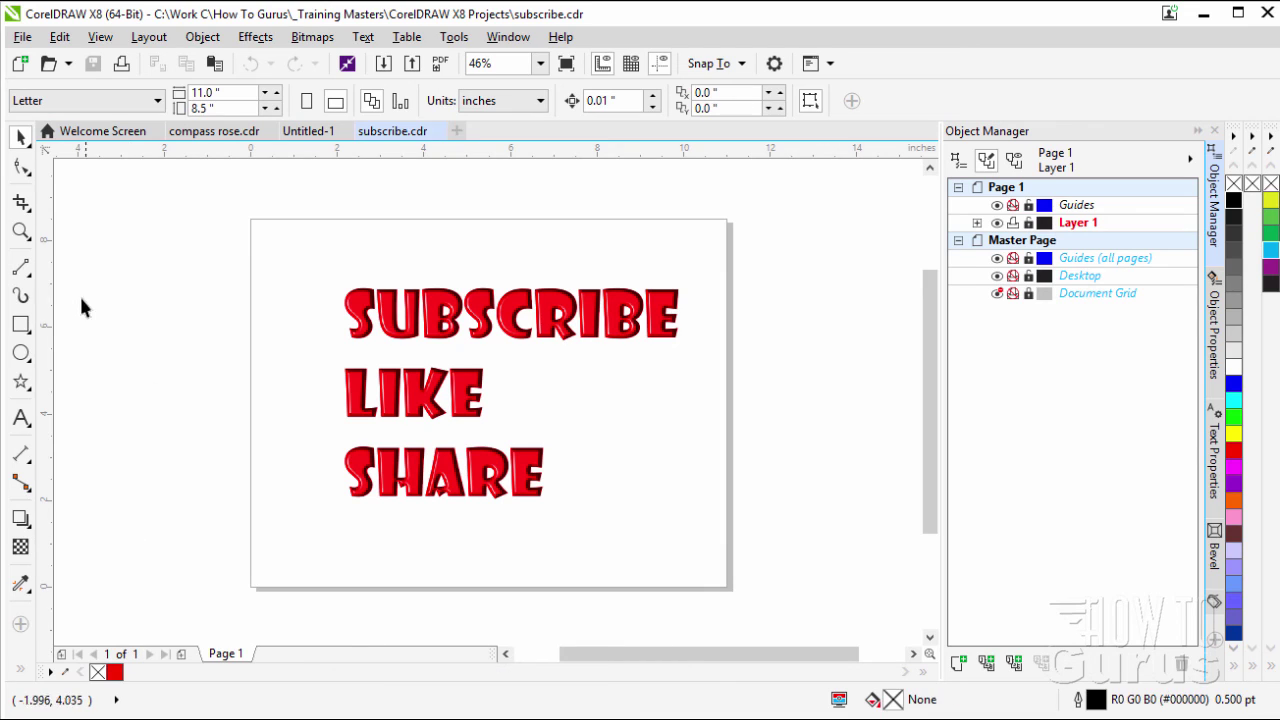
left_click(20, 230)
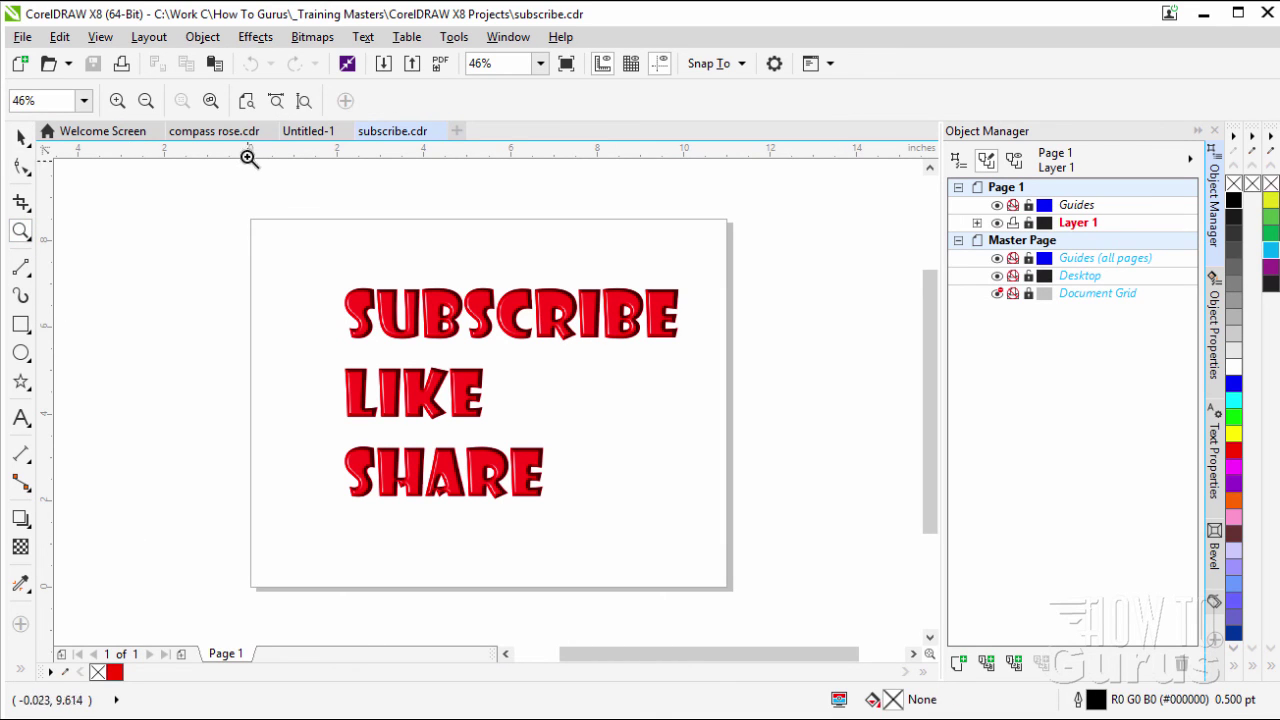
left_click(210, 100)
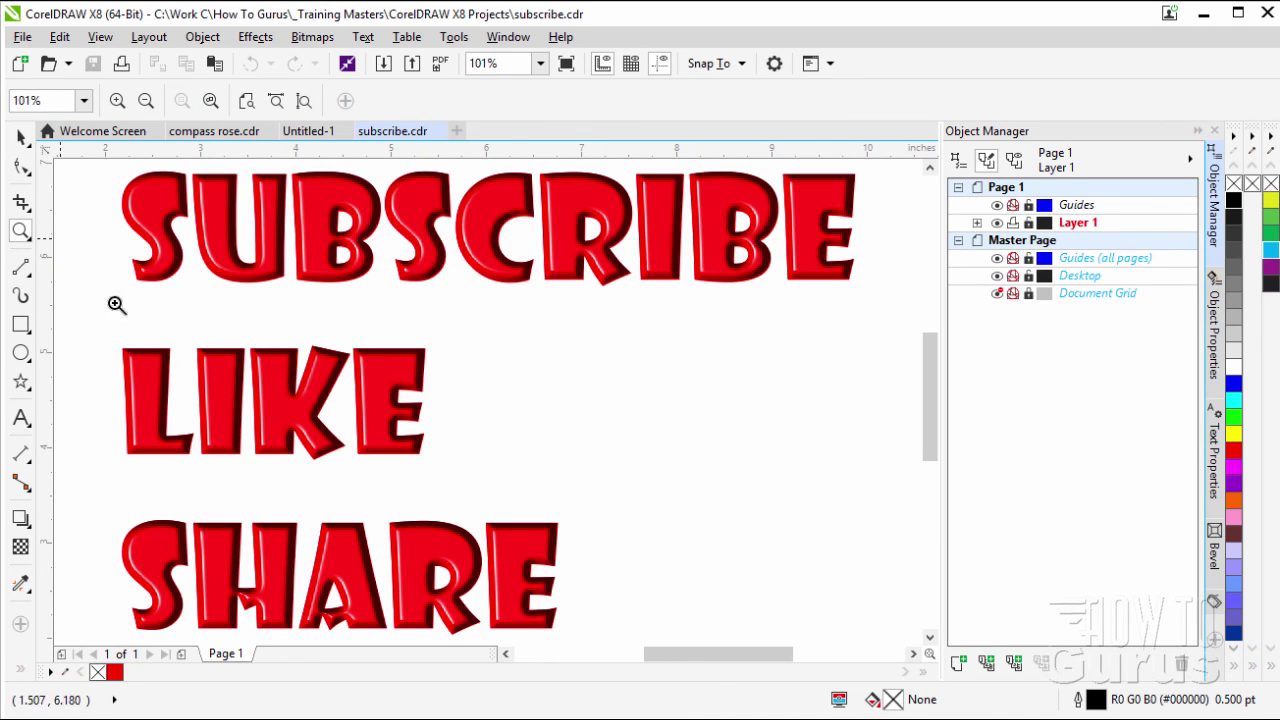